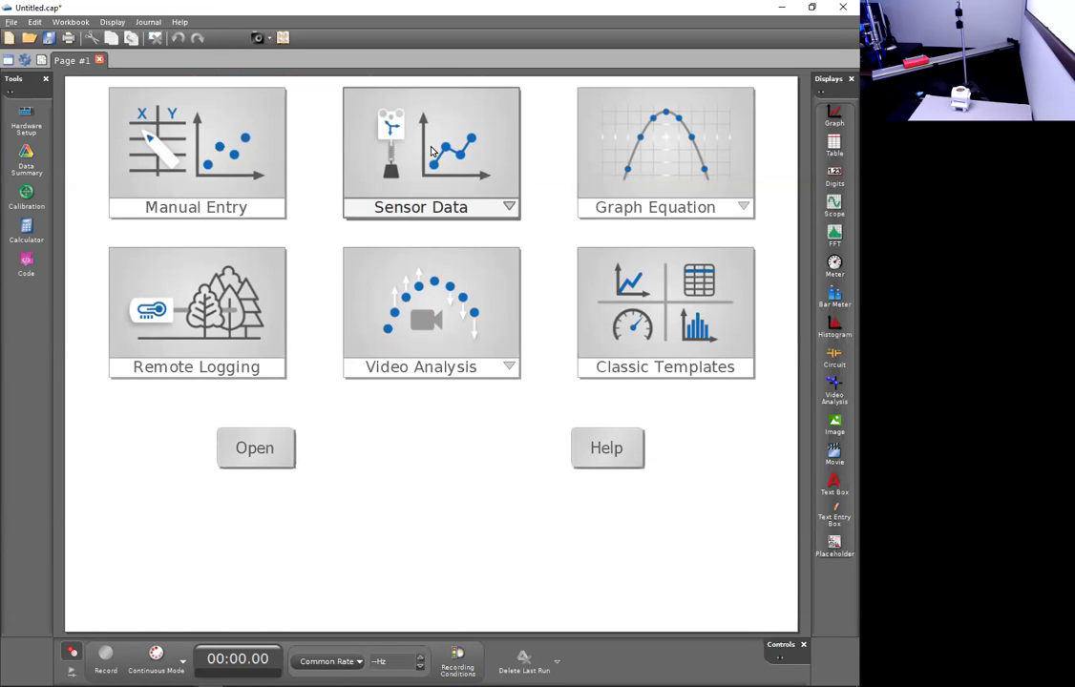
Start a sensor data graph page and open the hardware setup to look for wireless devices
{"action": "left_click", "coordinate": [431, 151]}
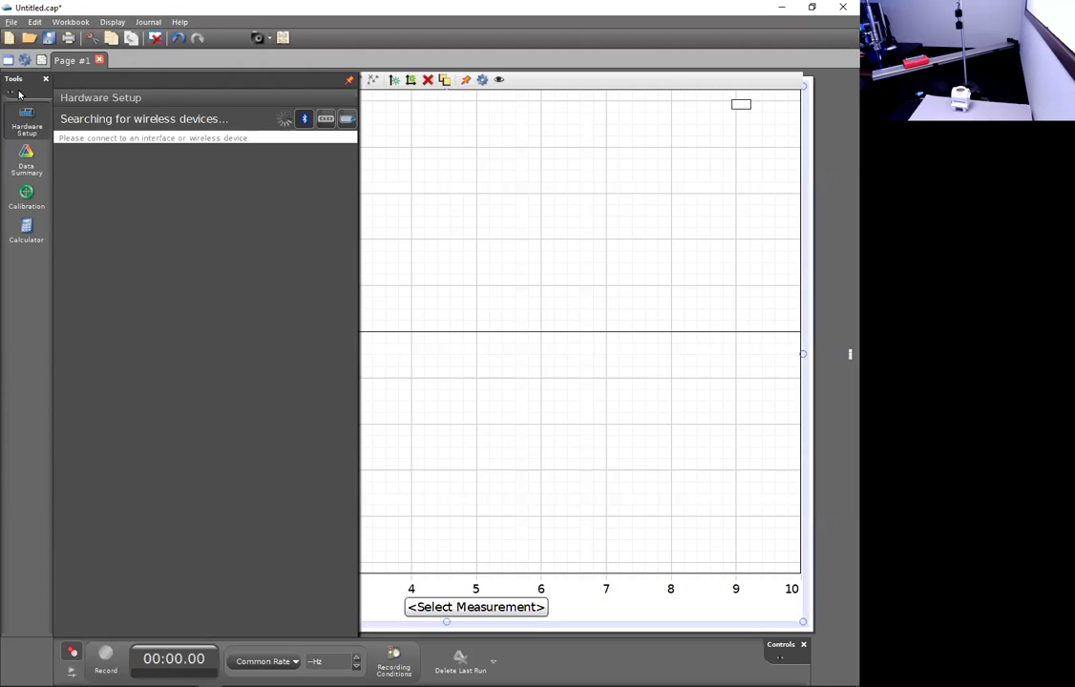
{"action": "left_click", "coordinate": [27, 119]}
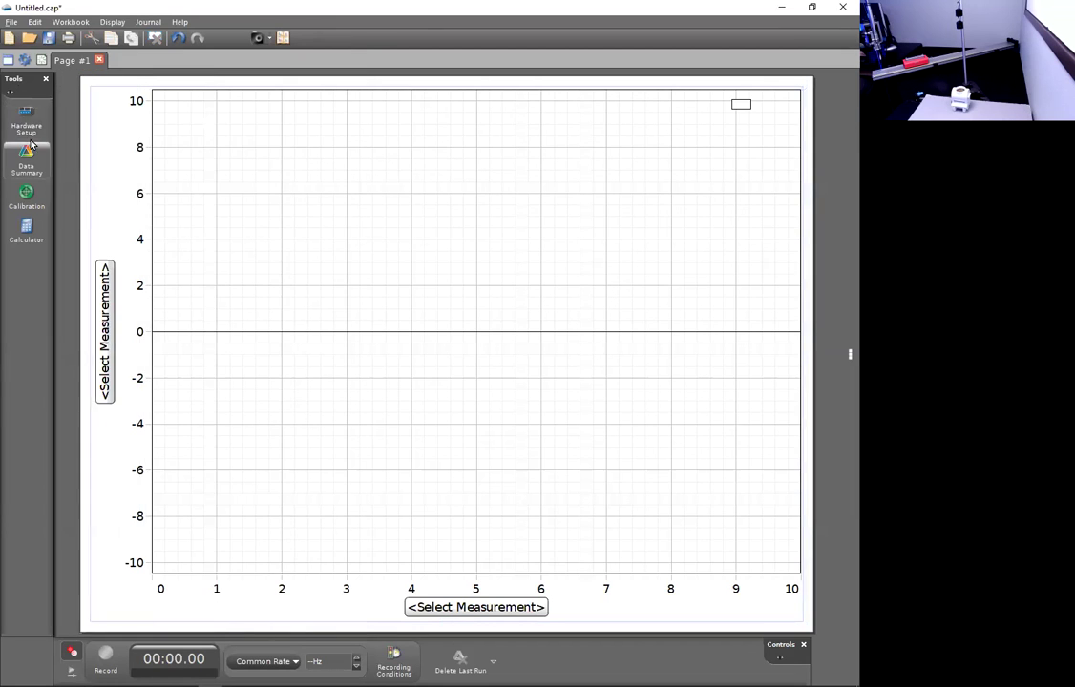
{"action": "left_click", "coordinate": [27, 119]}
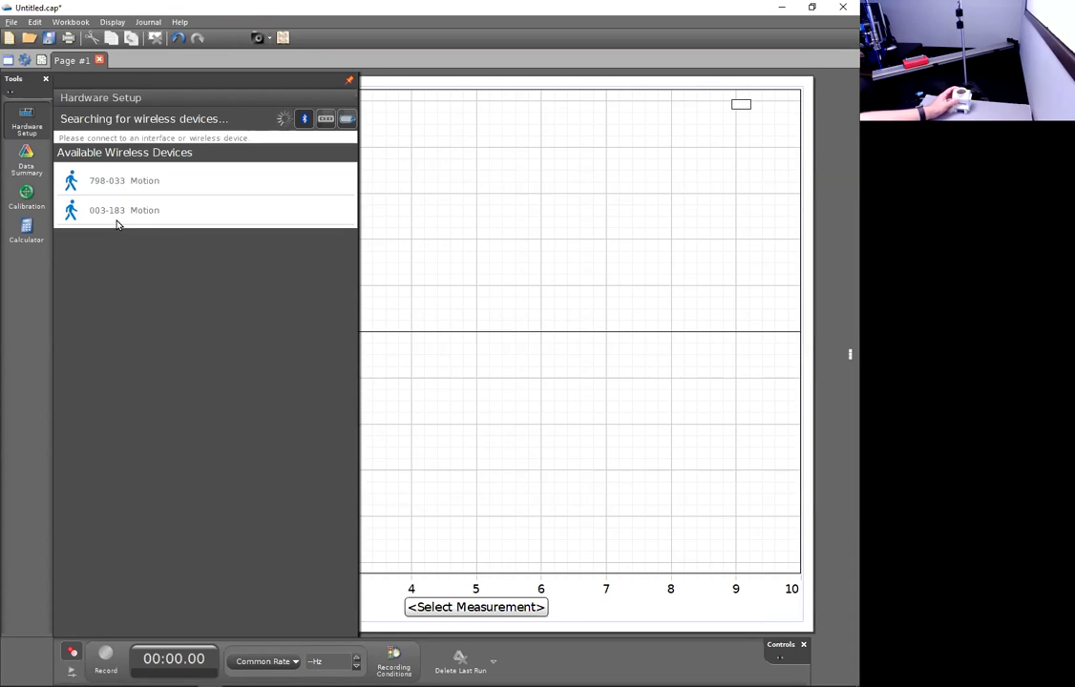
Connect the wireless motion sensor 003-183, retrying if needed, and close the hardware setup
{"action": "left_click", "coordinate": [121, 215]}
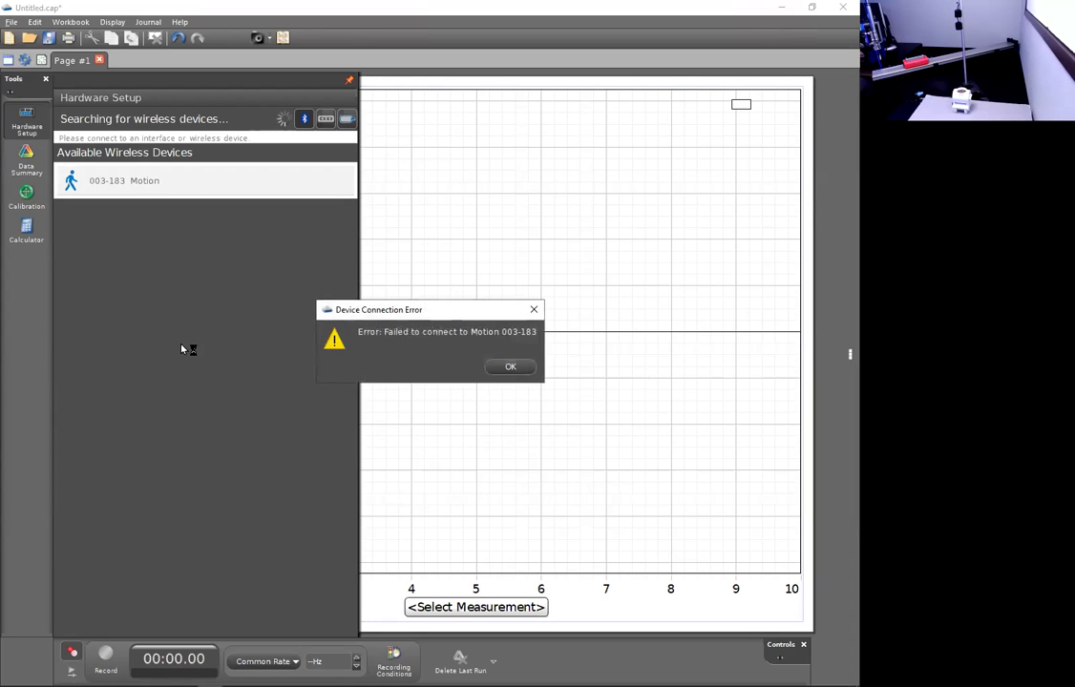
{"action": "left_click", "coordinate": [509, 369]}
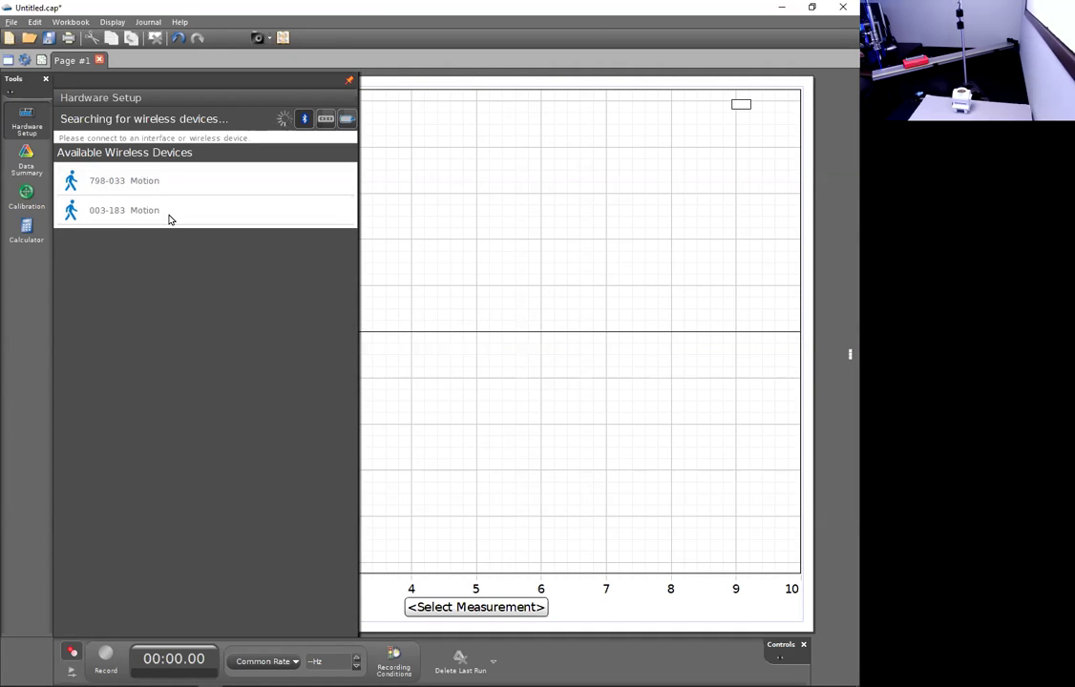
{"action": "left_click", "coordinate": [509, 369]}
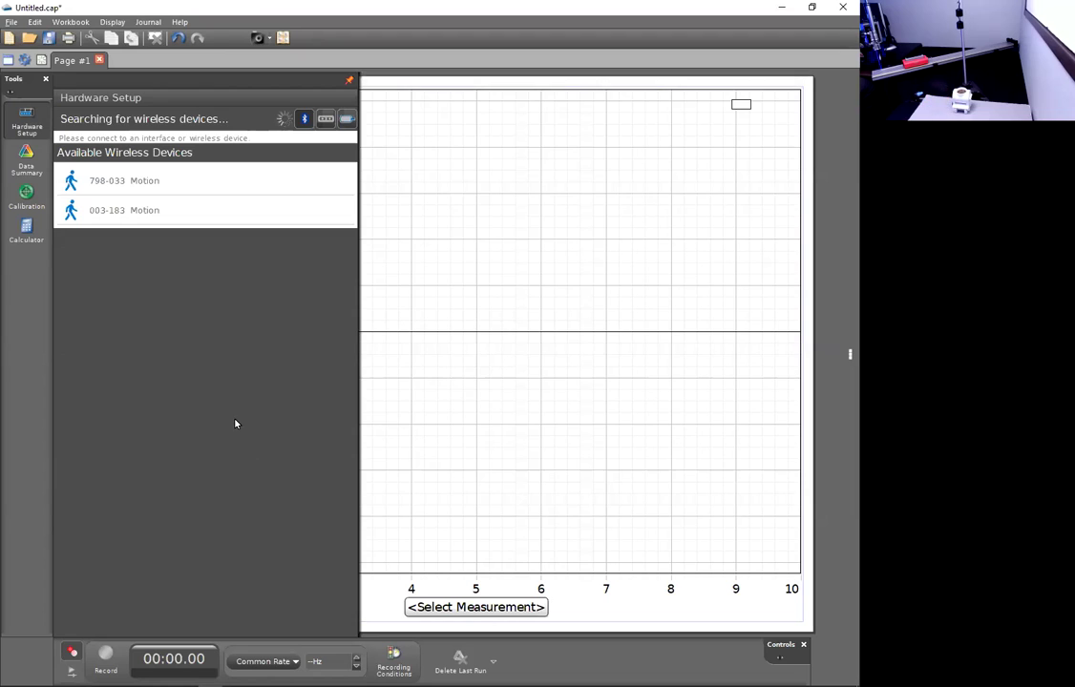
{"action": "left_click", "coordinate": [228, 215]}
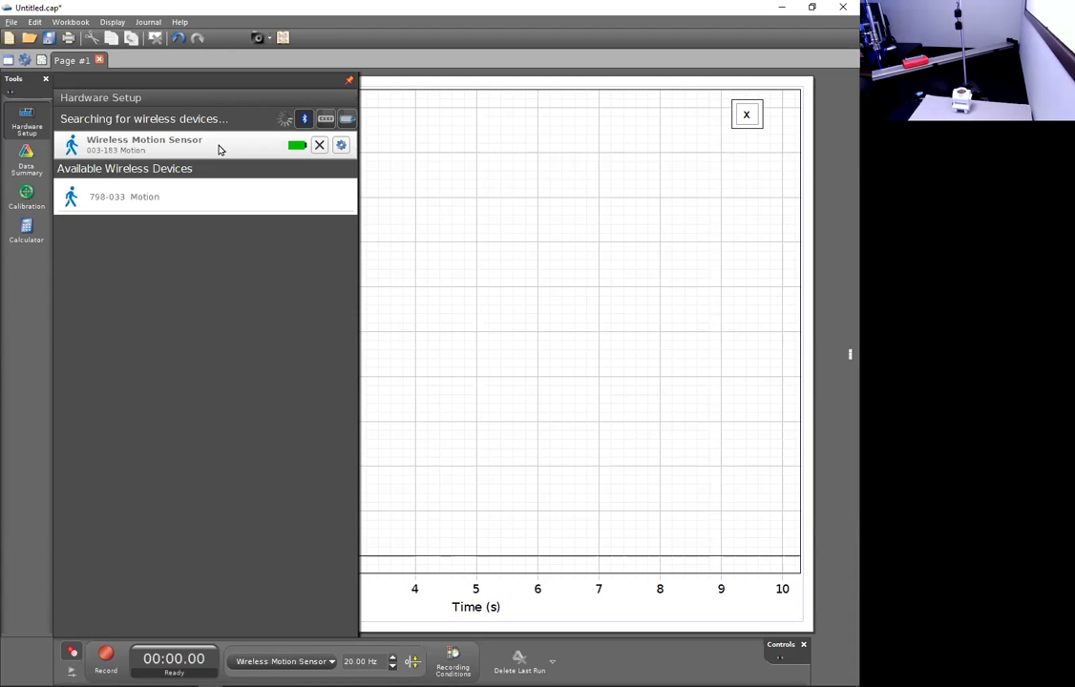
{"action": "left_click", "coordinate": [24, 131]}
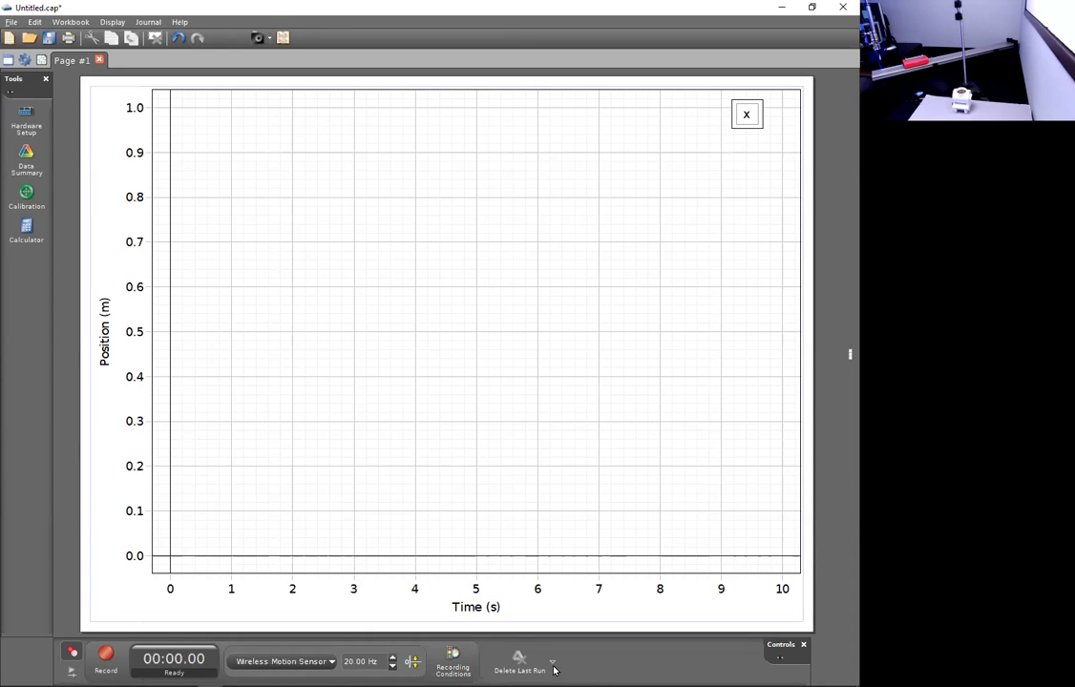
Record a run of position data lasting about 18 seconds, and move the graph legend inward from the plot's corner
{"action": "left_click", "coordinate": [106, 656]}
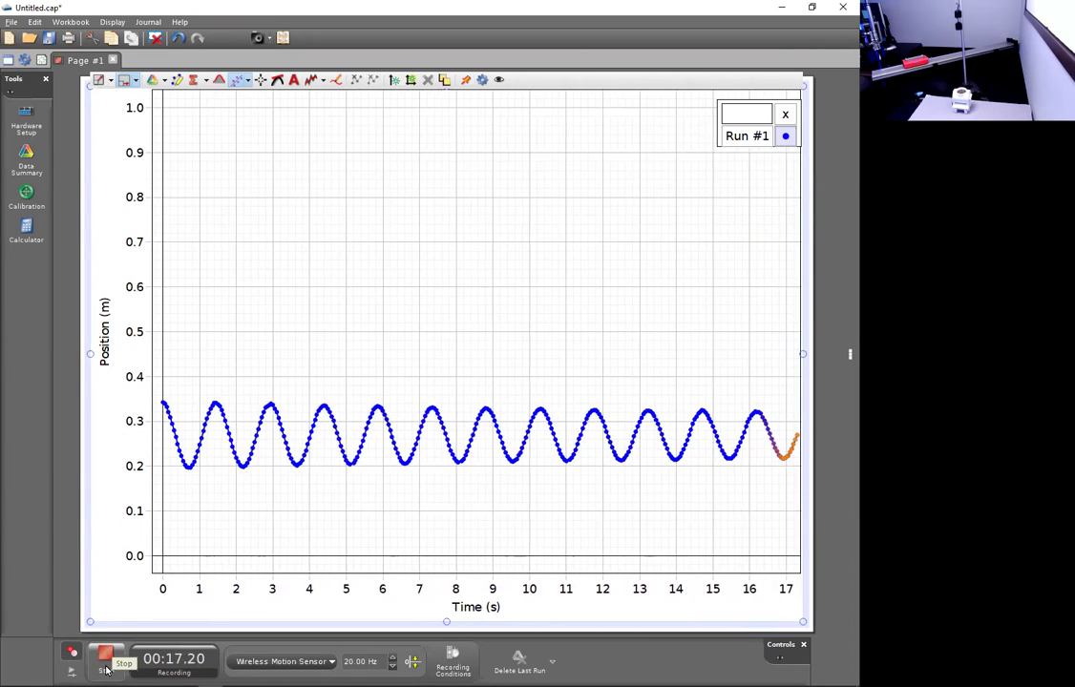
{"action": "left_click", "coordinate": [105, 666]}
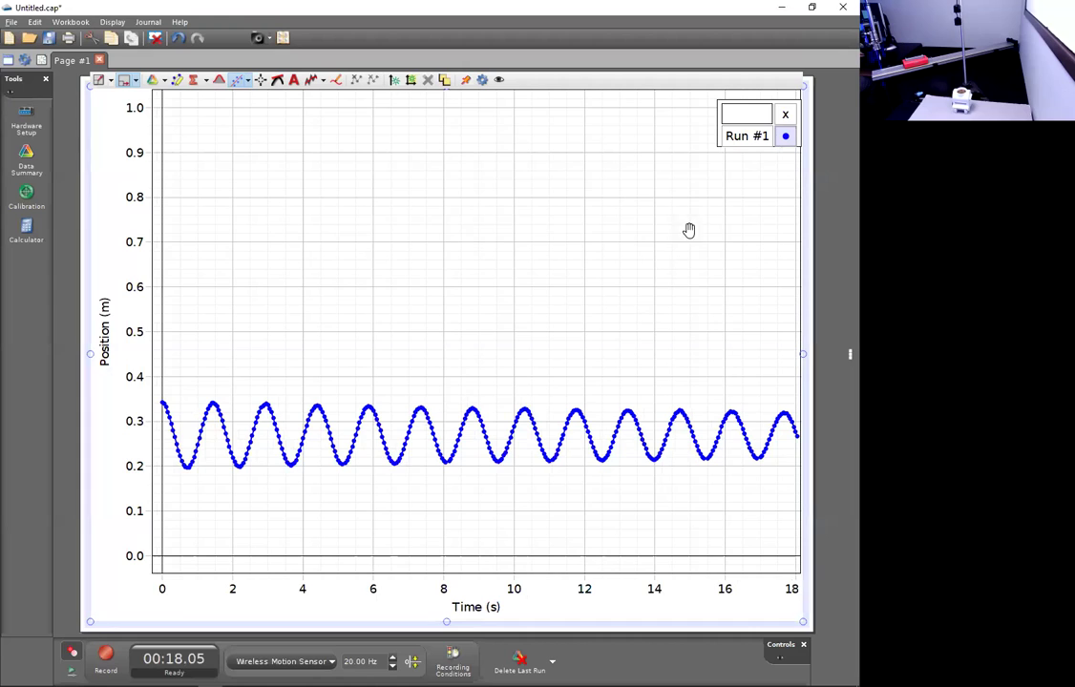
{"action": "mouse_move", "coordinate": [745, 111]}
{"action": "left_mouse_down"}
{"action": "mouse_move", "coordinate": [715, 112]}
{"action": "mouse_move", "coordinate": [725, 119]}
{"action": "left_mouse_up"}
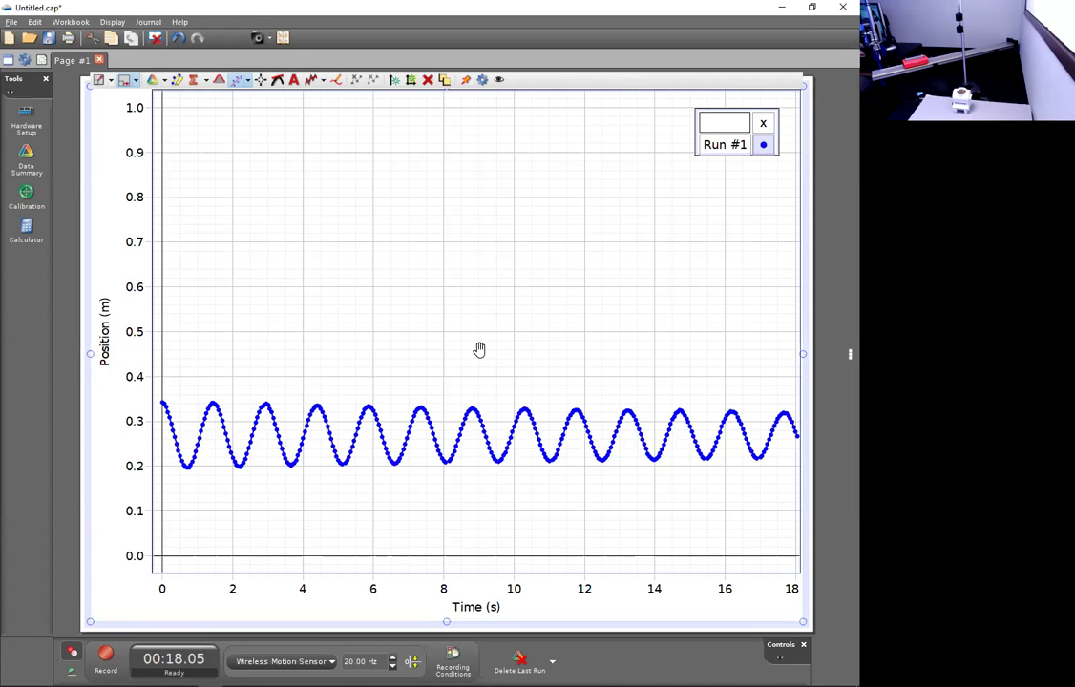
Pan the position graph and stretch both axes so the first few oscillations fill more of the plot
{"action": "left_click_drag", "start_coordinate": [420, 341], "coordinate": [551, 273]}
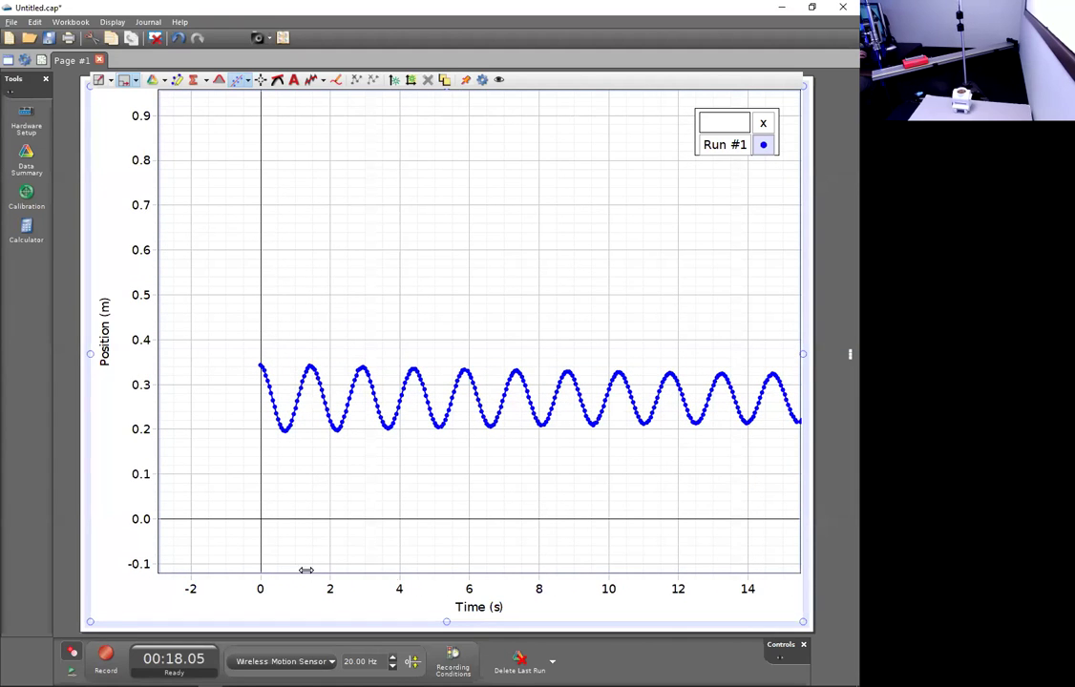
{"action": "left_click_drag", "start_coordinate": [141, 384], "coordinate": [132, 235]}
{"action": "left_click_drag", "start_coordinate": [330, 587], "coordinate": [410, 597]}
{"action": "left_click_drag", "start_coordinate": [431, 417], "coordinate": [401, 417]}
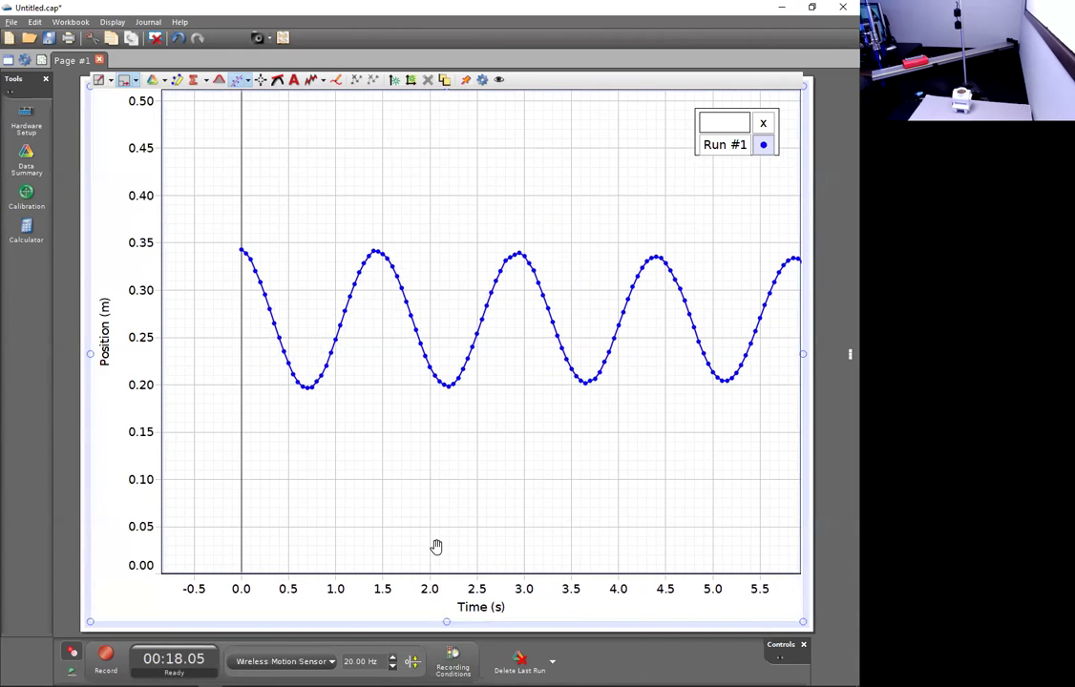
{"action": "mouse_move", "coordinate": [379, 584]}
{"action": "left_mouse_down"}
{"action": "mouse_move", "coordinate": [523, 587]}
{"action": "mouse_move", "coordinate": [360, 581]}
{"action": "left_mouse_up"}
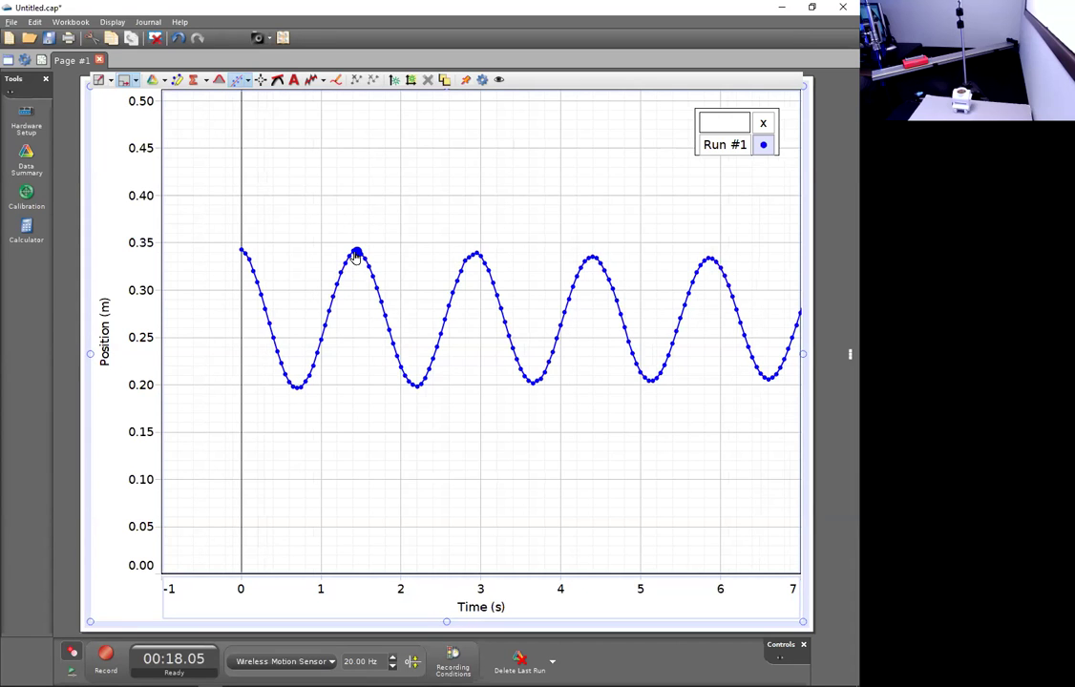
Zoom the graph in and out around the oscillation peaks and shift the plot back to the start of the run
{"action": "scroll", "coordinate": [355, 257], "scroll_direction": "up", "scroll_amount": 6}
{"action": "scroll", "coordinate": [355, 255], "scroll_direction": "up", "scroll_amount": 3}
{"action": "scroll", "coordinate": [357, 260], "scroll_direction": "down", "scroll_amount": 3}
{"action": "scroll", "coordinate": [359, 265], "scroll_direction": "down", "scroll_amount": 5}
{"action": "scroll", "coordinate": [432, 428], "scroll_direction": "up", "scroll_amount": 3}
{"action": "scroll", "coordinate": [432, 428], "scroll_direction": "down", "scroll_amount": 4}
{"action": "scroll", "coordinate": [543, 420], "scroll_direction": "up", "scroll_amount": 3}
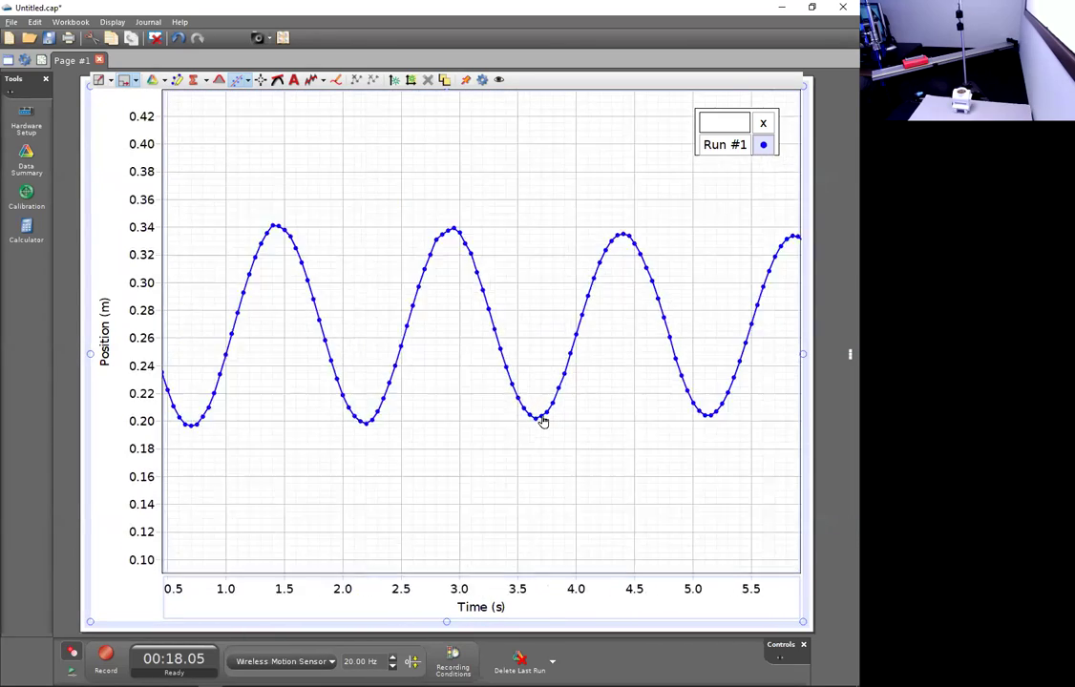
{"action": "scroll", "coordinate": [542, 420], "scroll_direction": "down", "scroll_amount": 4}
{"action": "left_click_drag", "start_coordinate": [528, 281], "coordinate": [448, 245]}
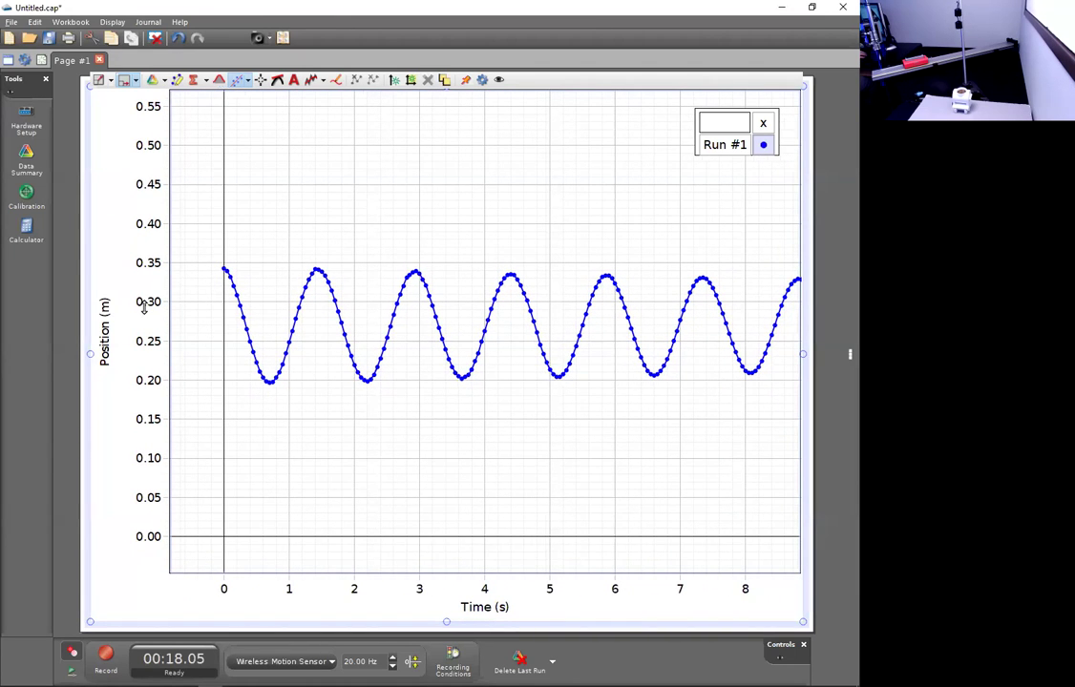
Stretch the position axis to span about 0.12 to 0.42 m and compress the time axis to about -1 to 9 s
{"action": "left_click_drag", "start_coordinate": [145, 306], "coordinate": [145, 316]}
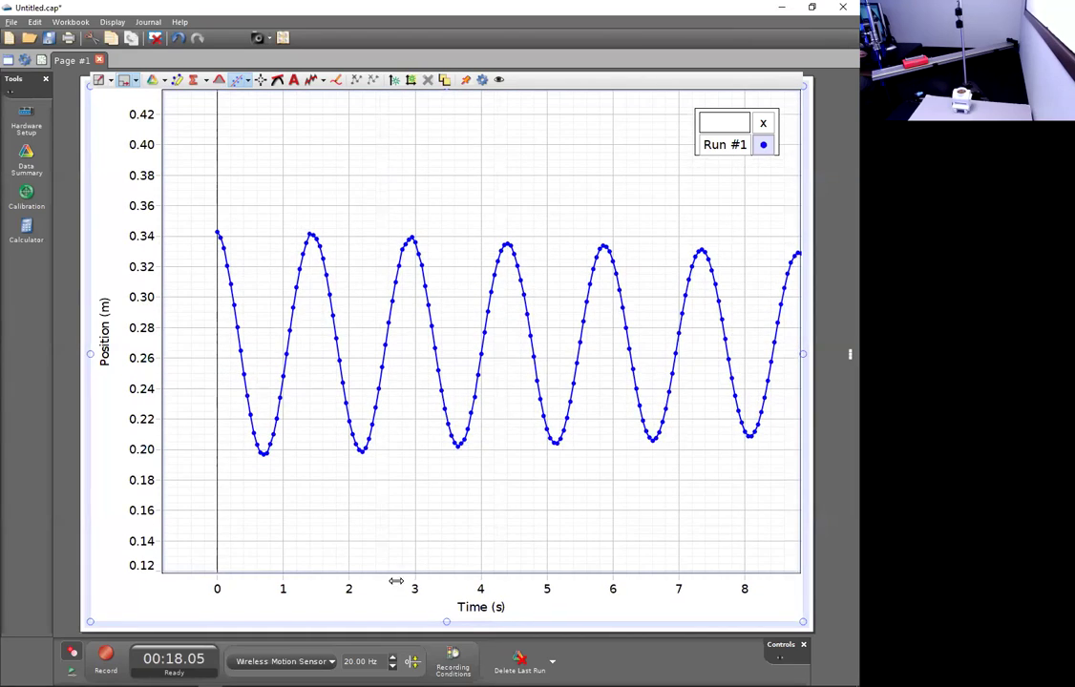
{"action": "left_click_drag", "start_coordinate": [420, 584], "coordinate": [421, 582]}
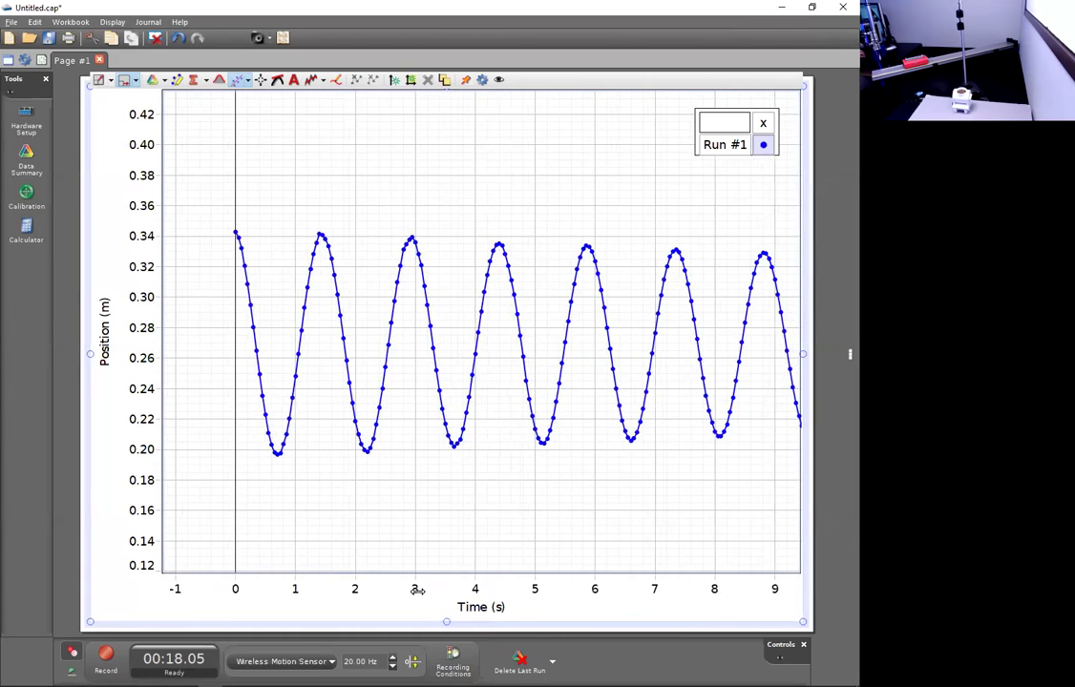
{"action": "left_click_drag", "start_coordinate": [396, 521], "coordinate": [390, 507]}
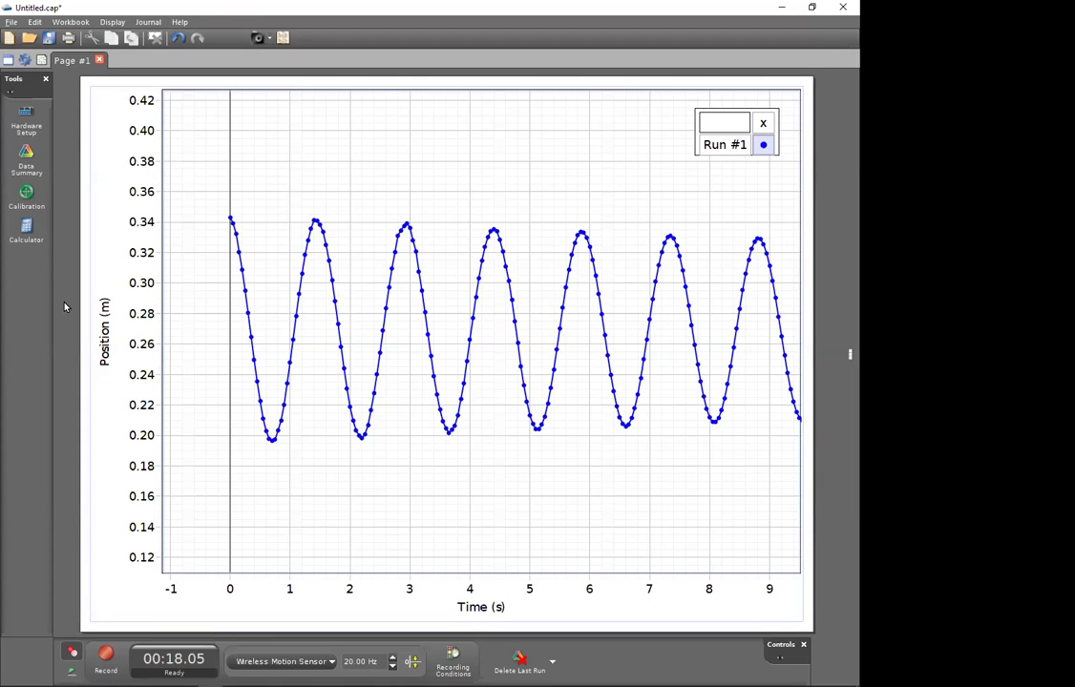
Auto scale the graph axes to fit the whole recorded run
{"action": "mouse_move", "coordinate": [199, 298]}
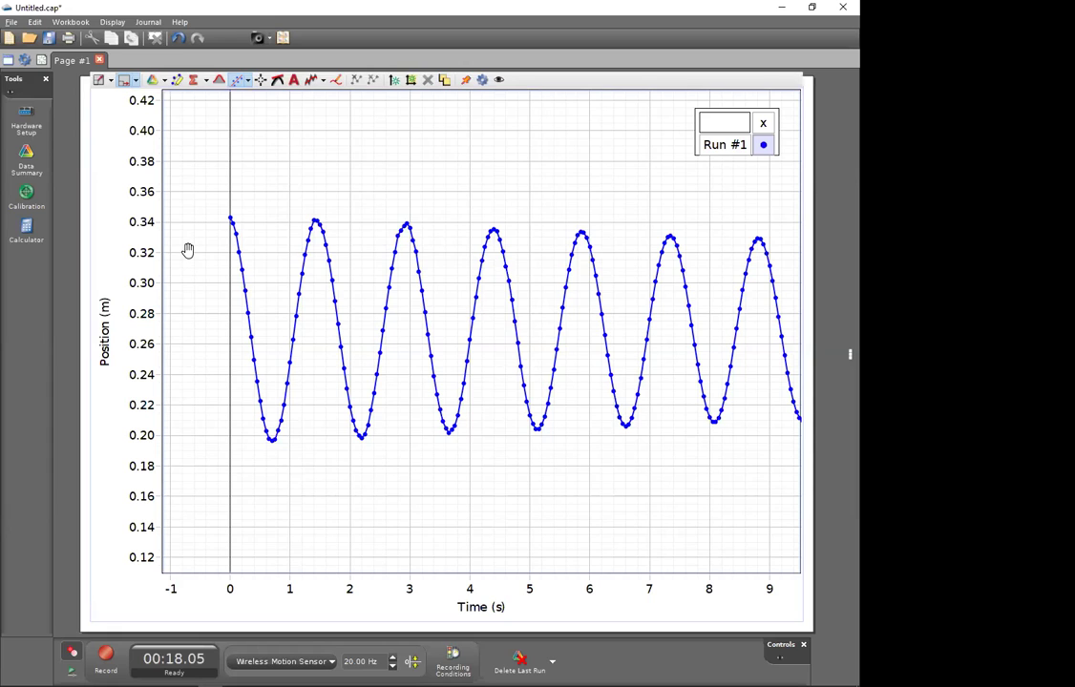
{"action": "left_click", "coordinate": [98, 82]}
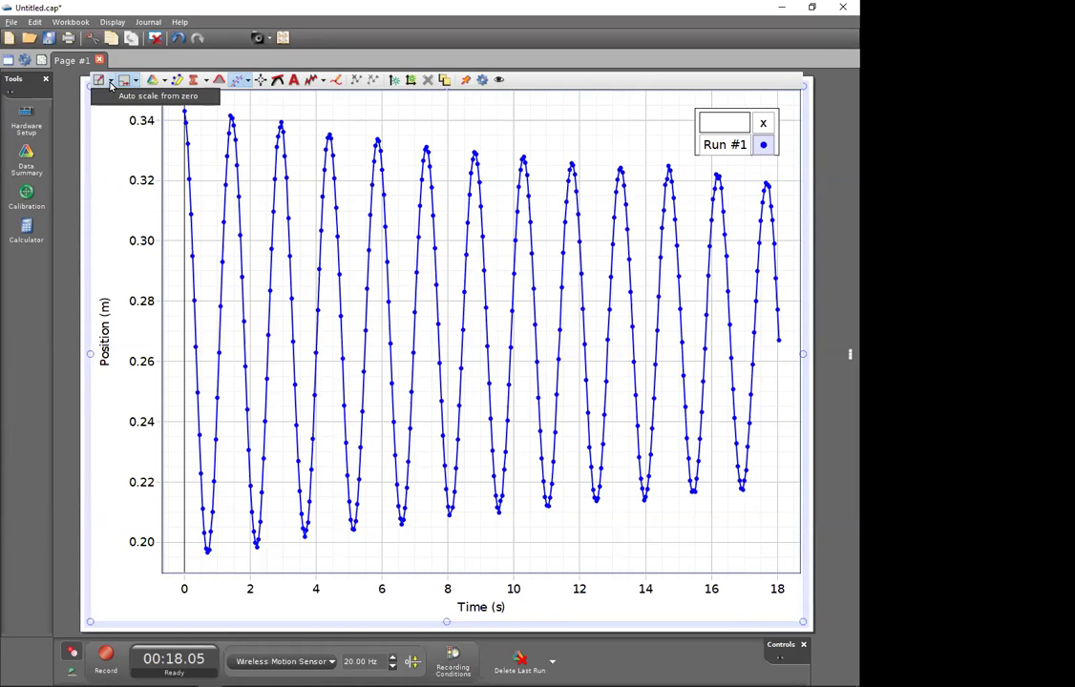
Try auto scaling from zero, refitting the graph after panning it away, and switch the option back off
{"action": "left_click", "coordinate": [111, 83]}
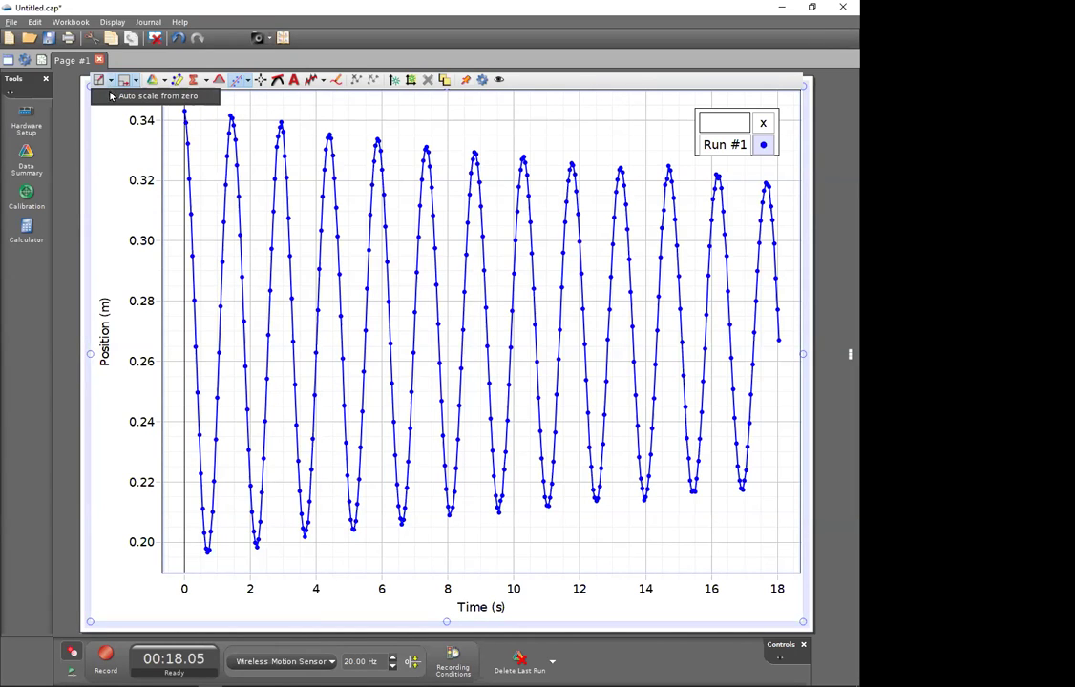
{"action": "left_click", "coordinate": [167, 99]}
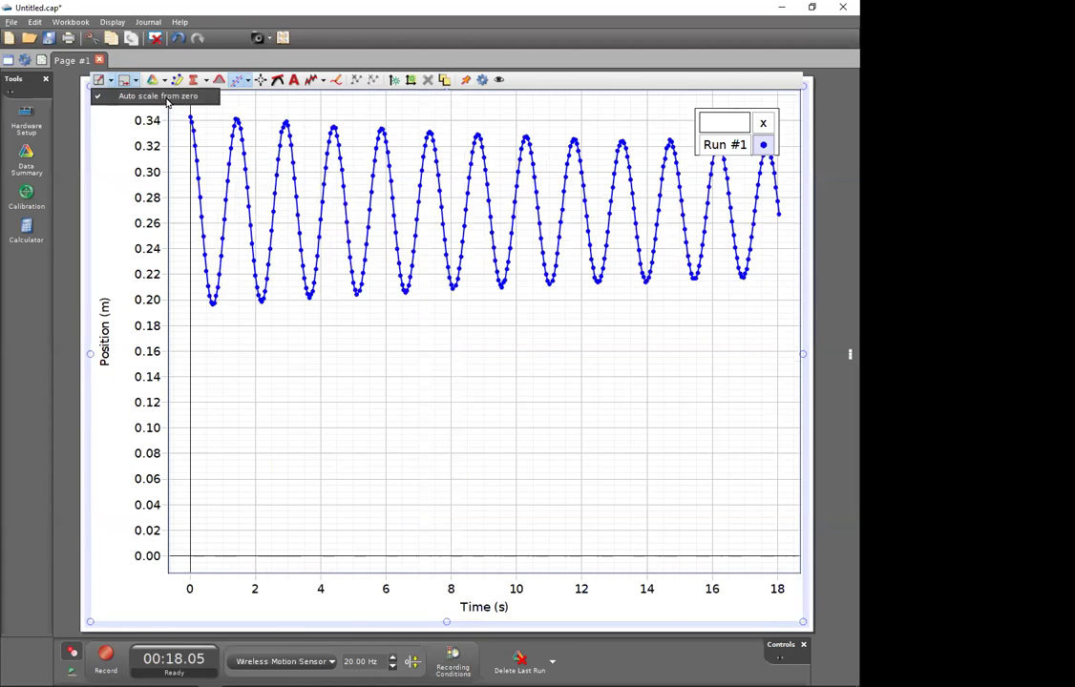
{"action": "left_click_drag", "start_coordinate": [268, 367], "coordinate": [588, 279]}
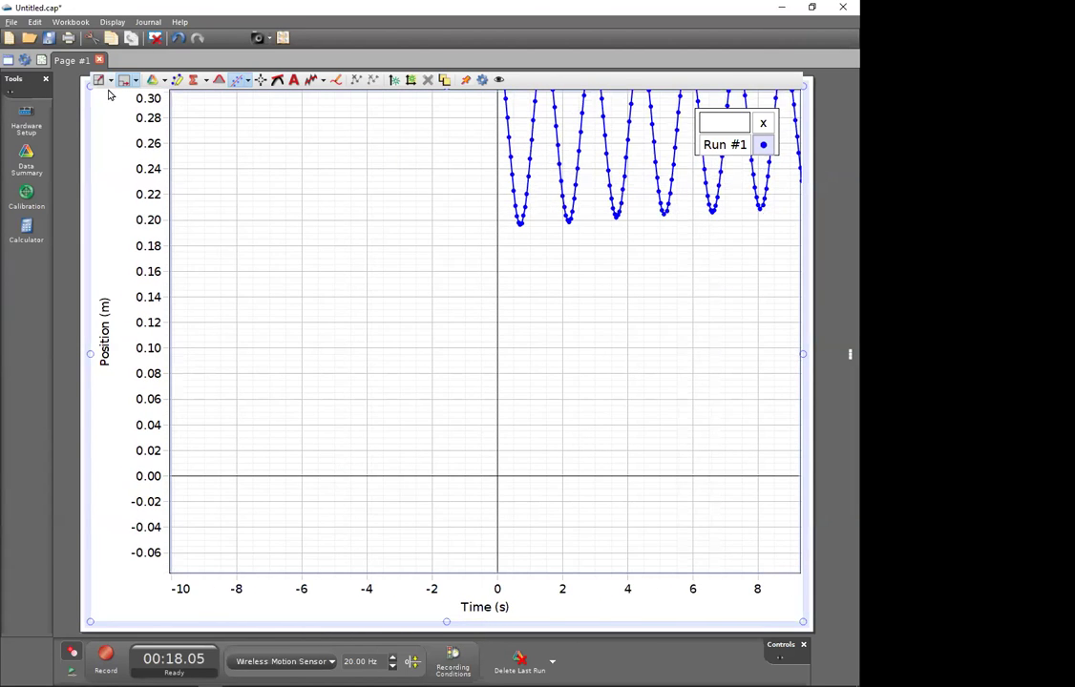
{"action": "left_click", "coordinate": [98, 80]}
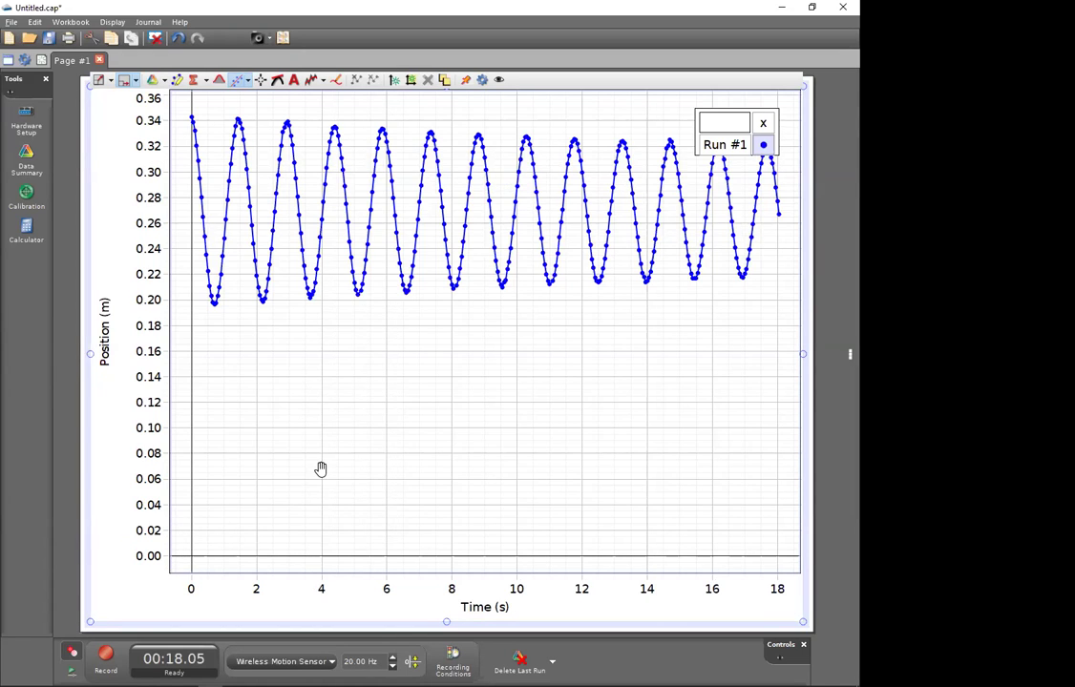
{"action": "left_click", "coordinate": [112, 84]}
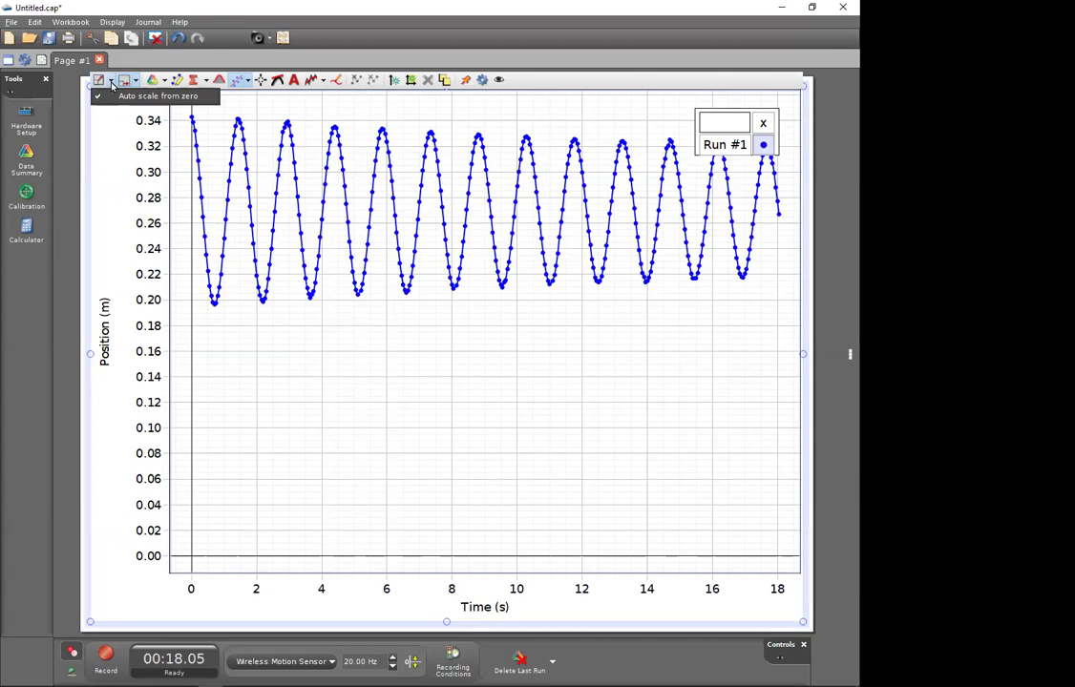
{"action": "left_click", "coordinate": [128, 100]}
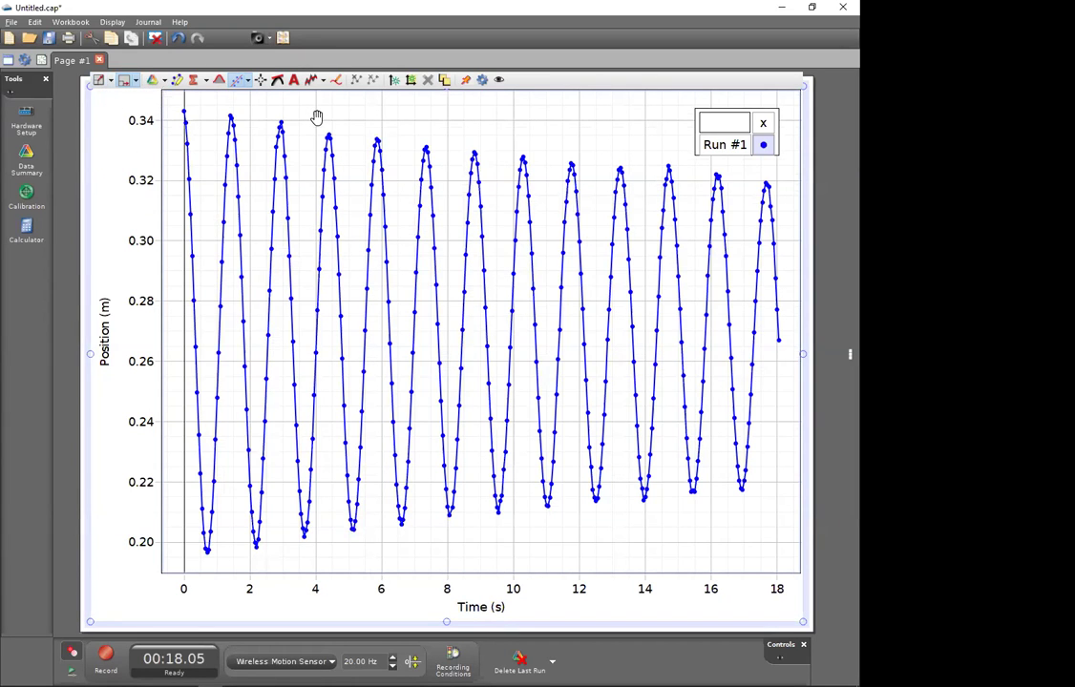
Display statistics for the run, adding minimum, maximum and standard deviation to the mean
{"action": "left_click", "coordinate": [192, 85]}
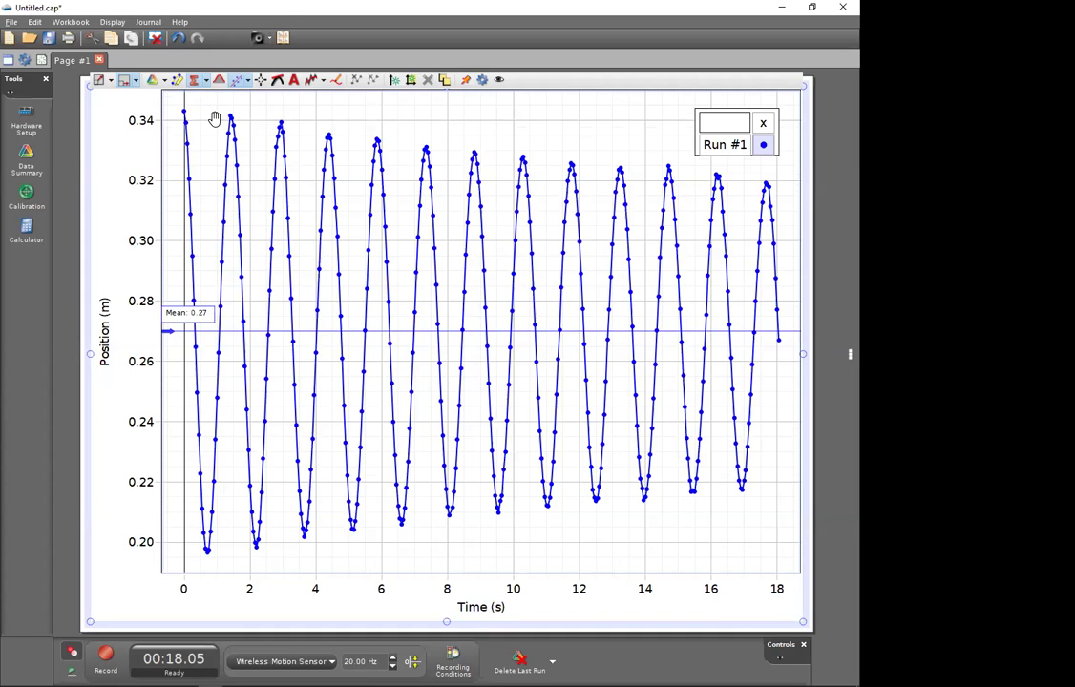
{"action": "left_click", "coordinate": [206, 82]}
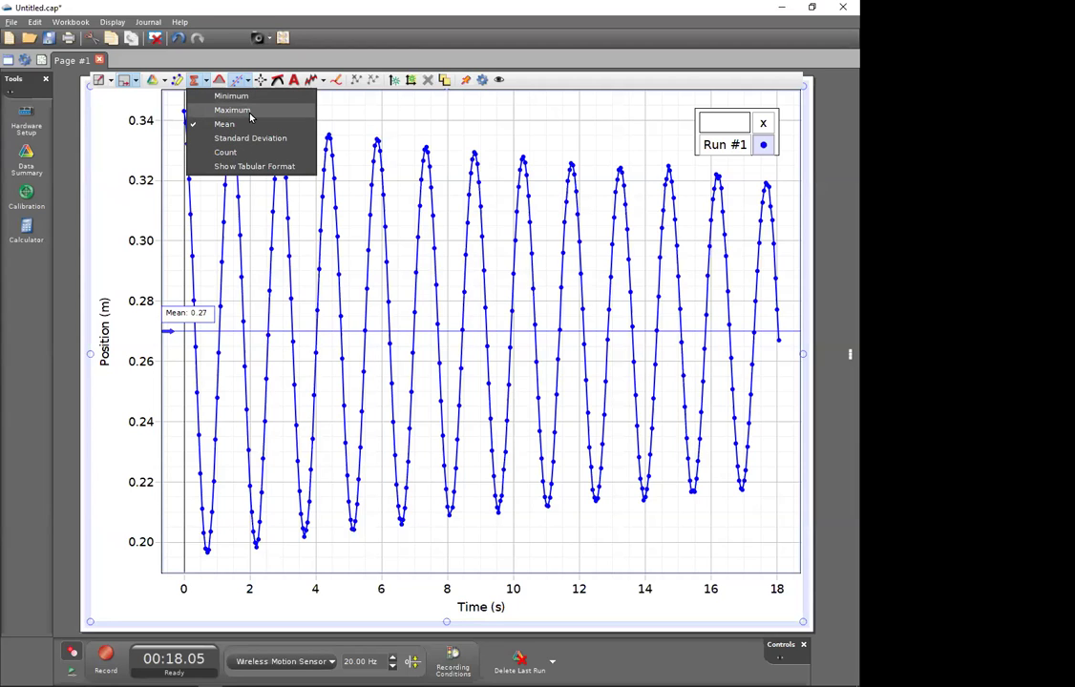
{"action": "left_click", "coordinate": [246, 97]}
{"action": "left_click", "coordinate": [262, 117]}
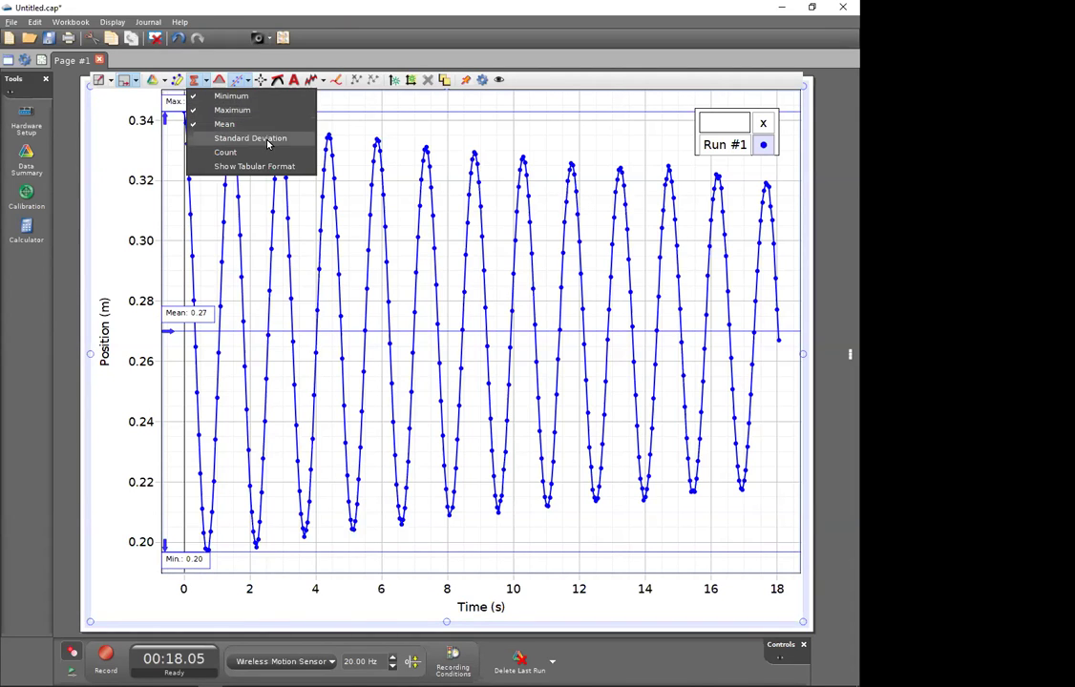
{"action": "left_click", "coordinate": [234, 137]}
{"action": "left_click", "coordinate": [355, 136]}
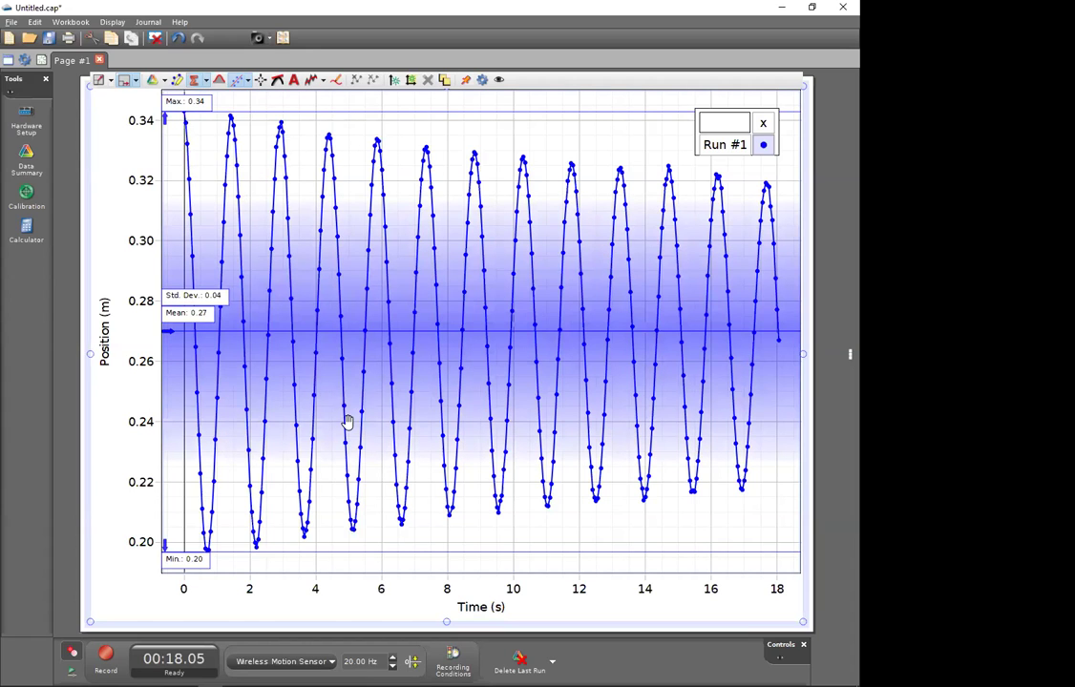
Toggle the graph's statistics display off and on several times, leaving it hidden
{"action": "left_click", "coordinate": [194, 83]}
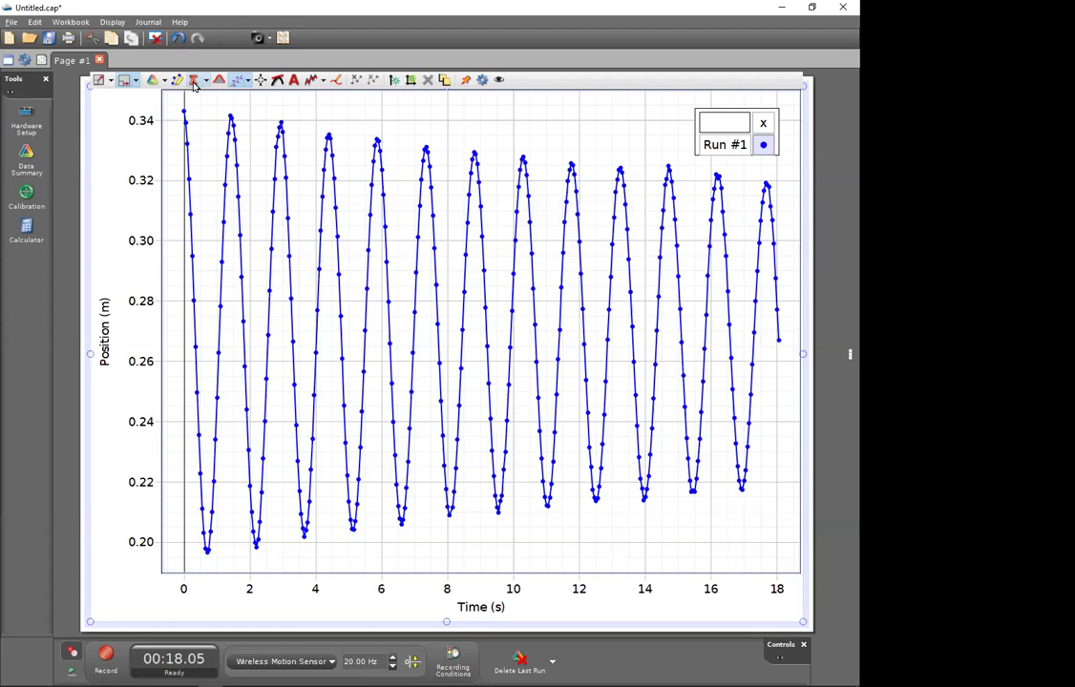
{"action": "left_click", "coordinate": [194, 83]}
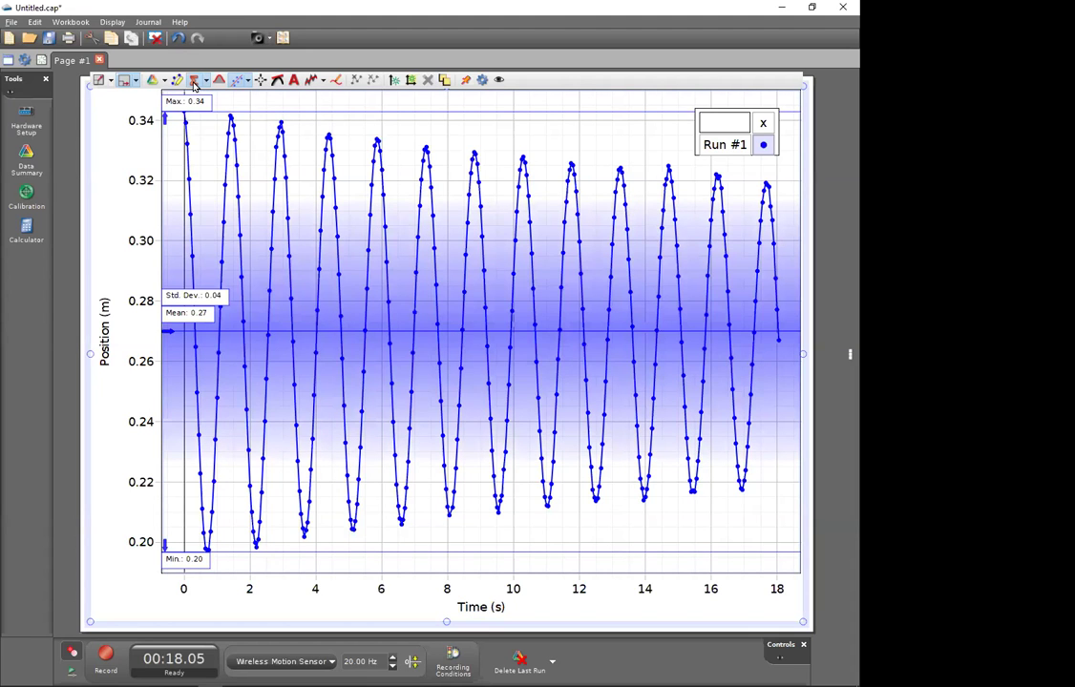
{"action": "left_click", "coordinate": [194, 83]}
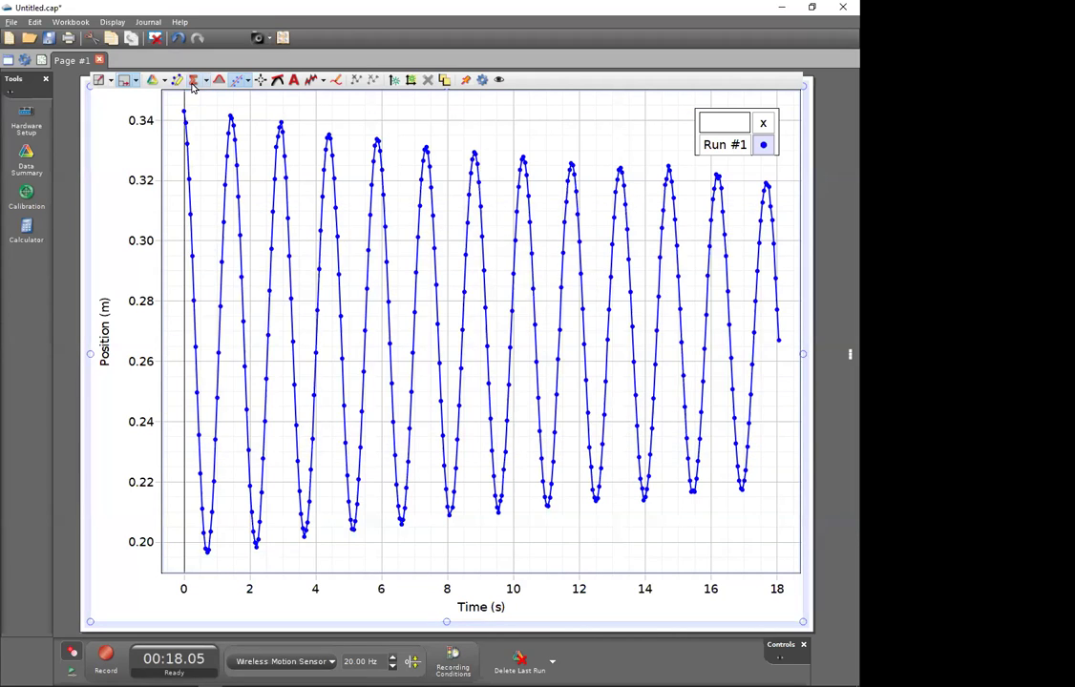
{"action": "left_click", "coordinate": [194, 83]}
{"action": "left_click", "coordinate": [194, 82]}
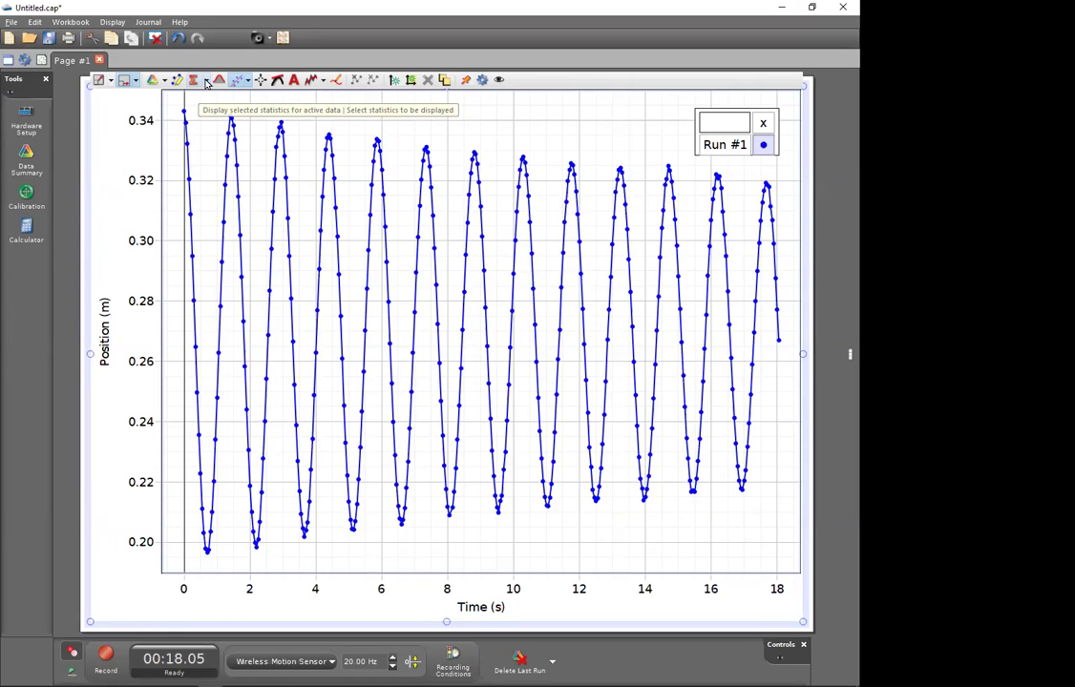
{"action": "left_click", "coordinate": [206, 82]}
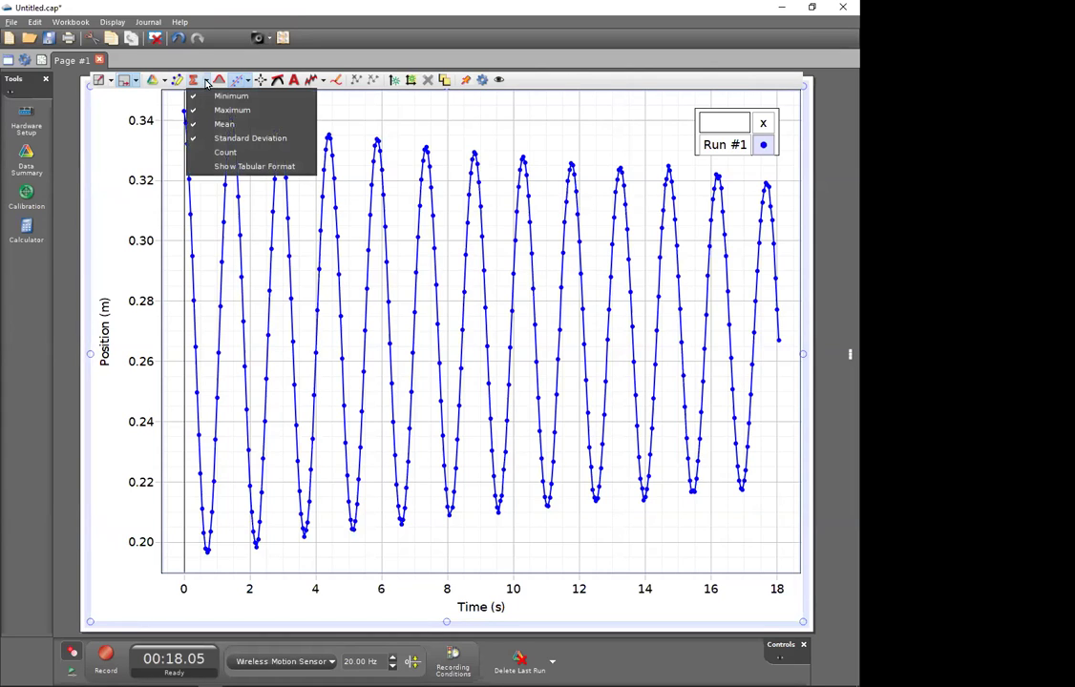
{"action": "left_click", "coordinate": [392, 105]}
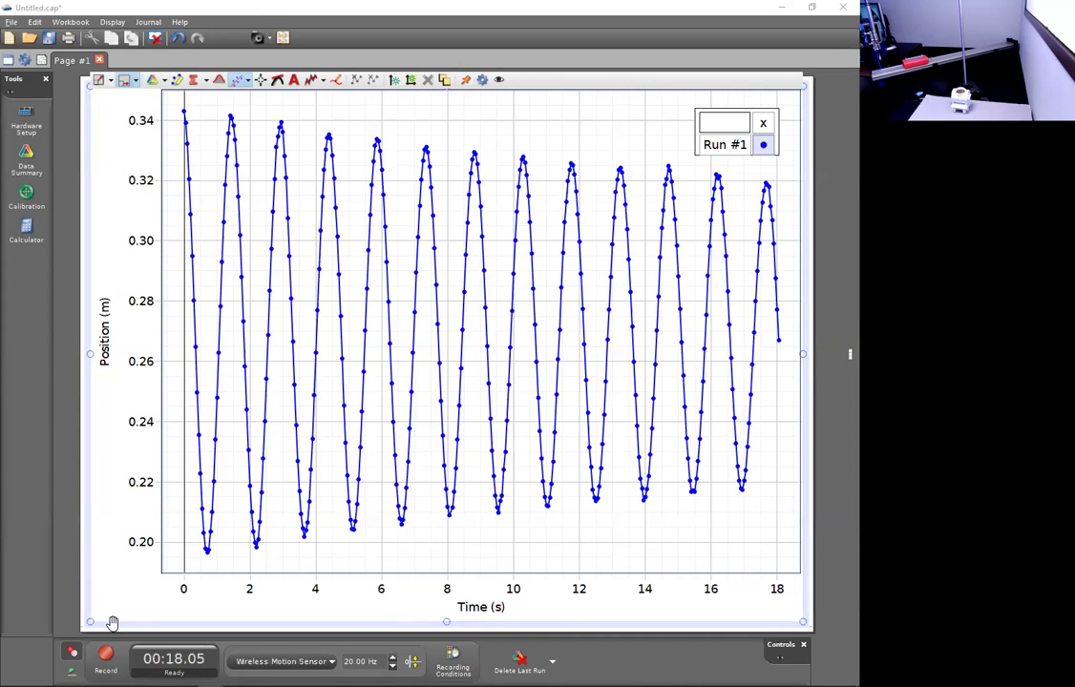
Record a second run of about 11 seconds with the wireless motion sensor
{"action": "left_click", "coordinate": [103, 658]}
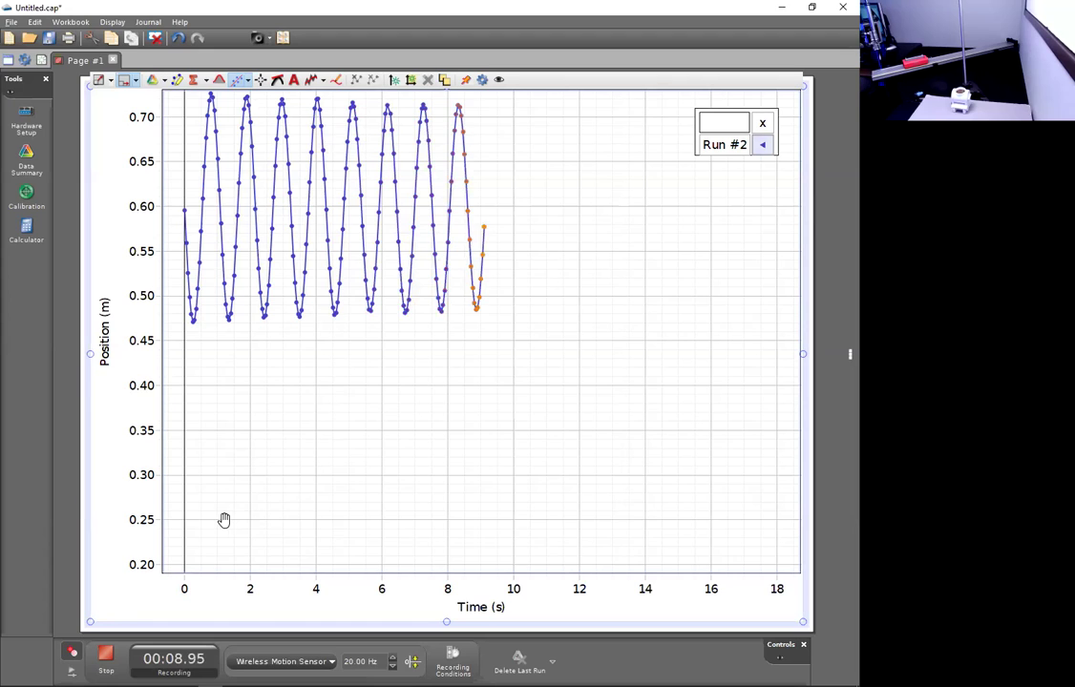
{"action": "left_click", "coordinate": [105, 657]}
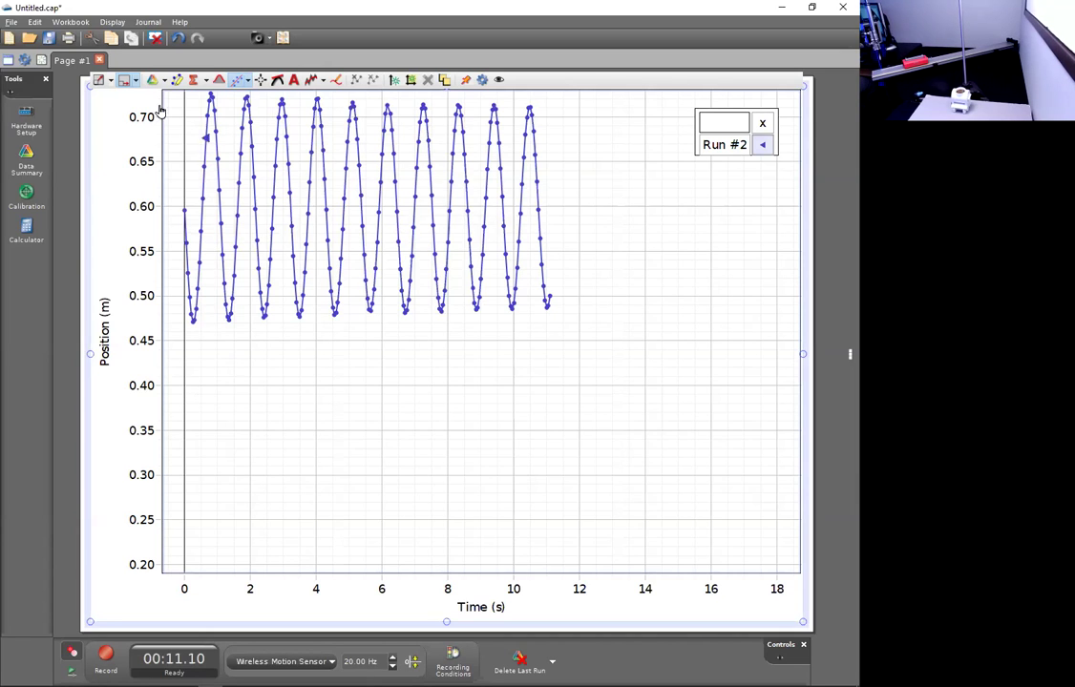
In the data summary, rename the two recorded runs as "Run #1 - 200 g mass" and "Run #2 - 100g mass"
{"action": "left_click", "coordinate": [26, 163]}
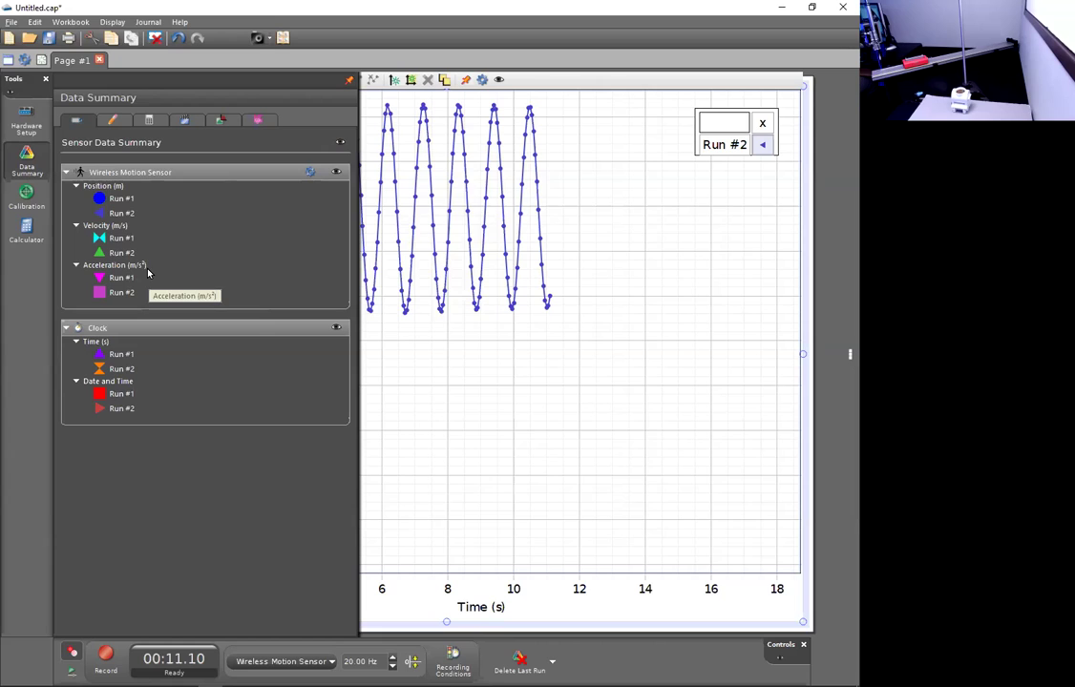
{"action": "double_click", "coordinate": [128, 200]}
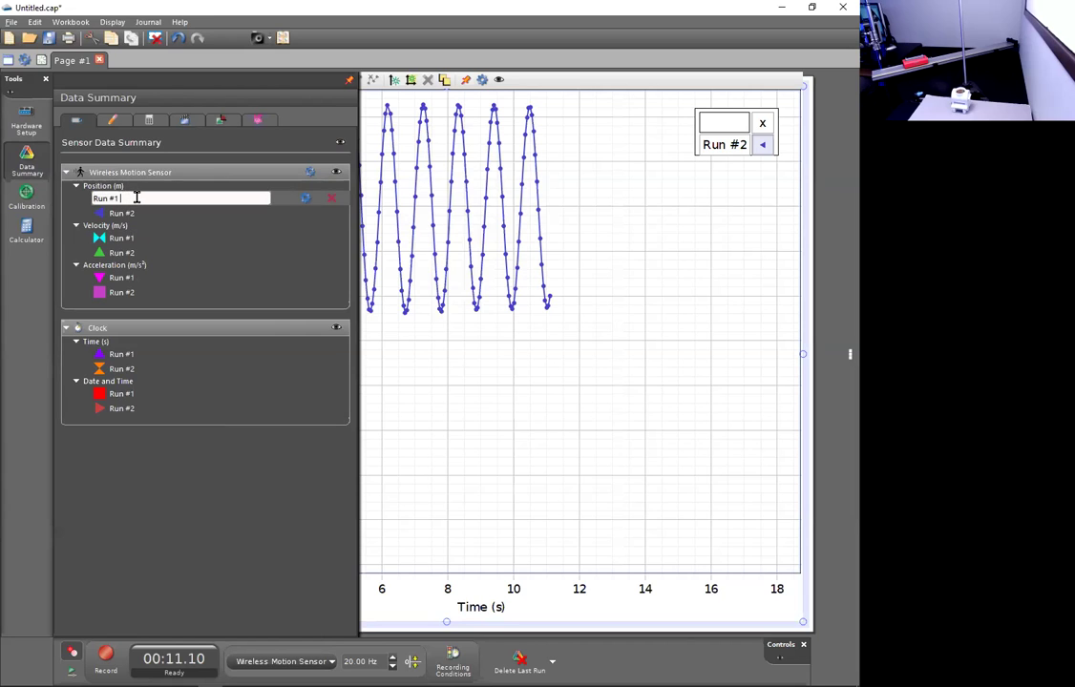
{"action": "type", "text": "- 200 g mass"}
{"action": "key", "text": "Return"}
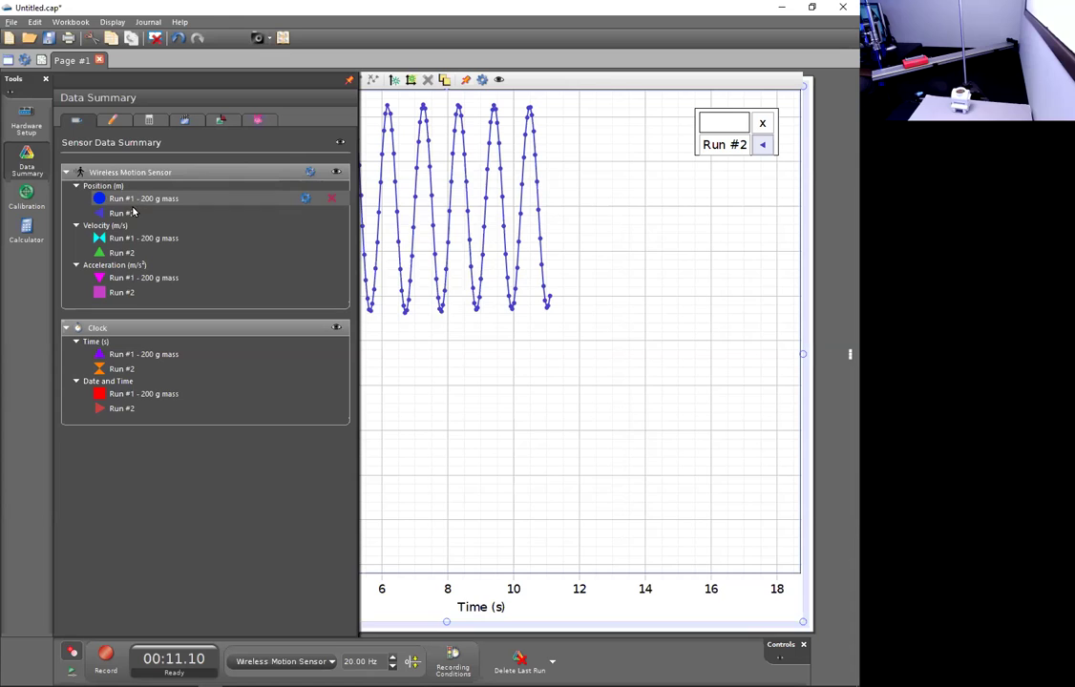
{"action": "double_click", "coordinate": [137, 213]}
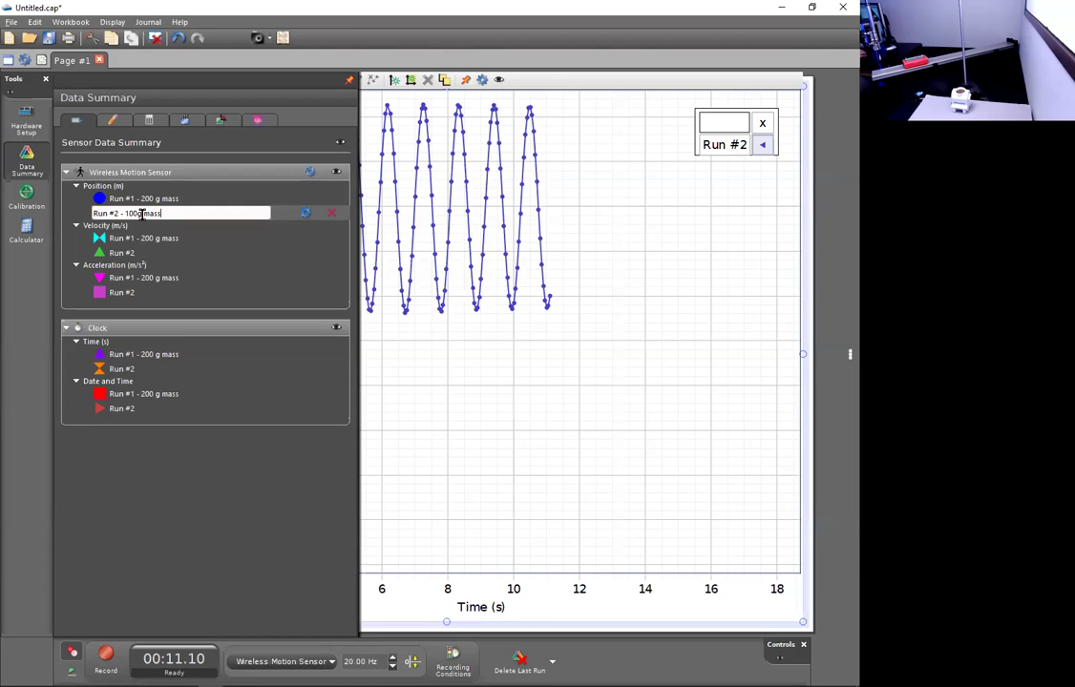
{"action": "key", "text": "Return"}
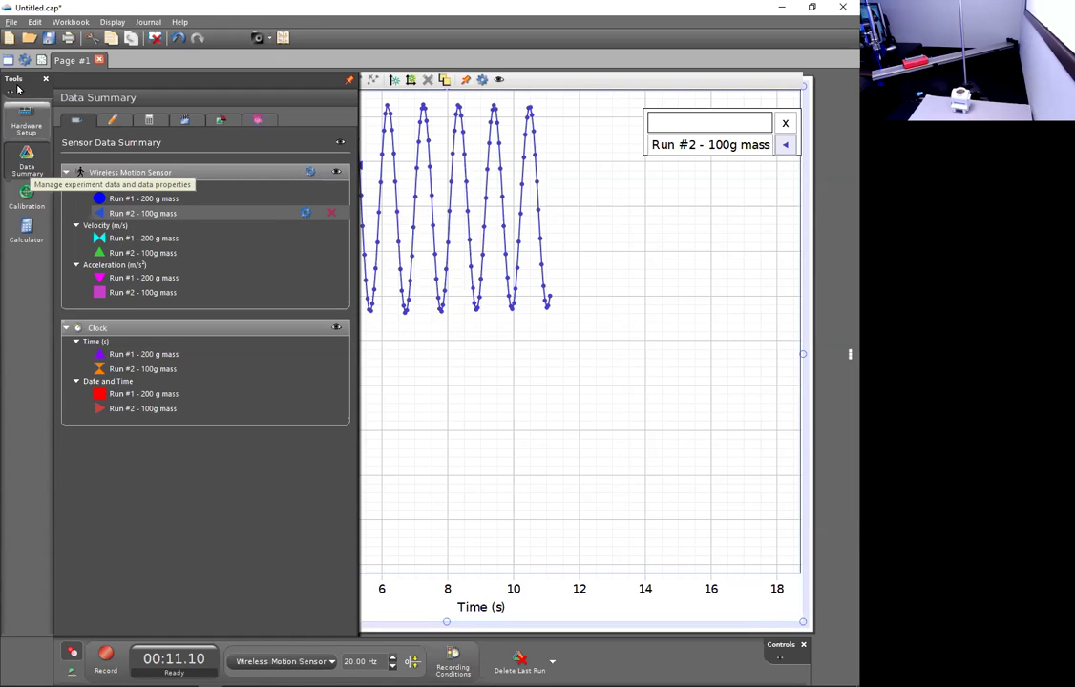
{"action": "left_click", "coordinate": [24, 164]}
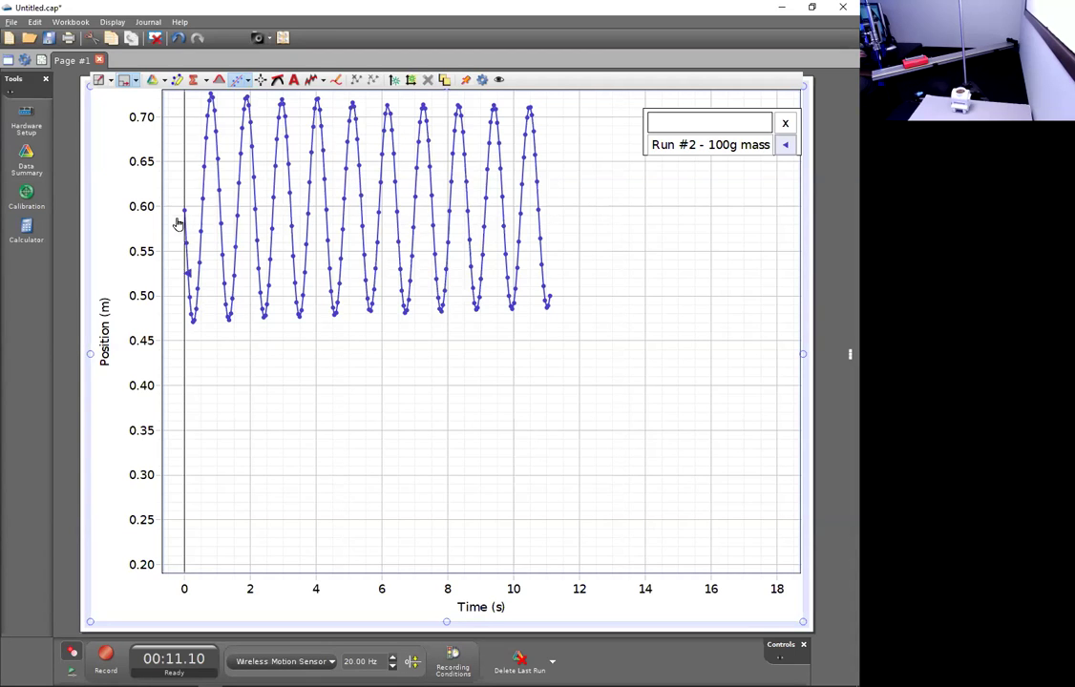
Switch the graph back and forth between the 200 g and 100 g mass runs, ending on Run #2
{"action": "left_click", "coordinate": [165, 81]}
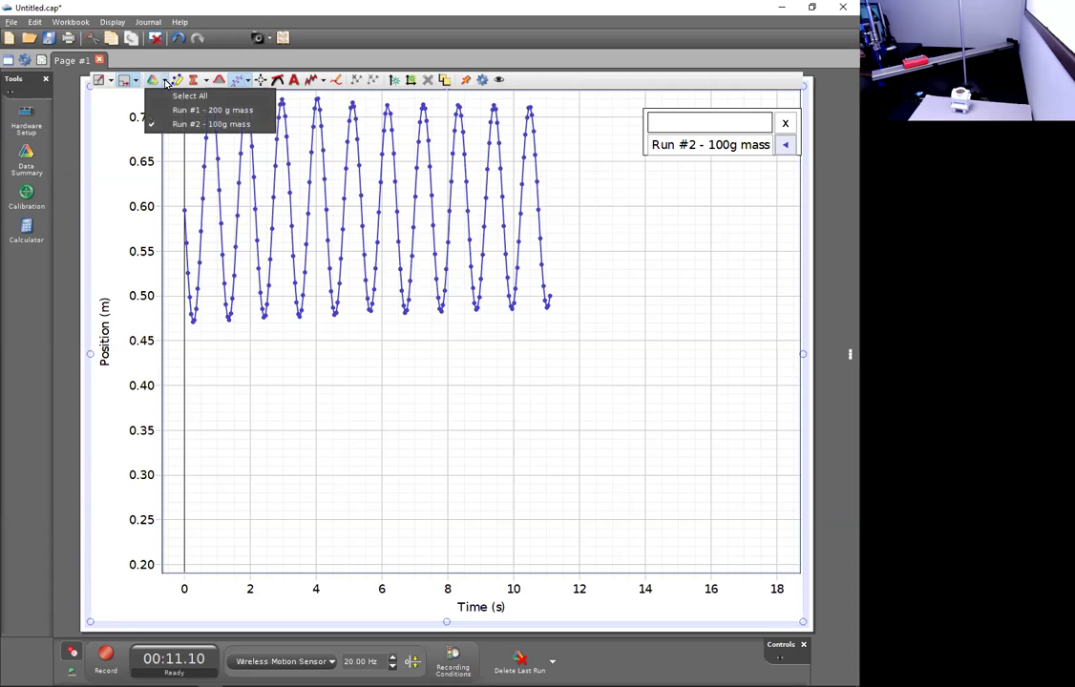
{"action": "left_click", "coordinate": [222, 114]}
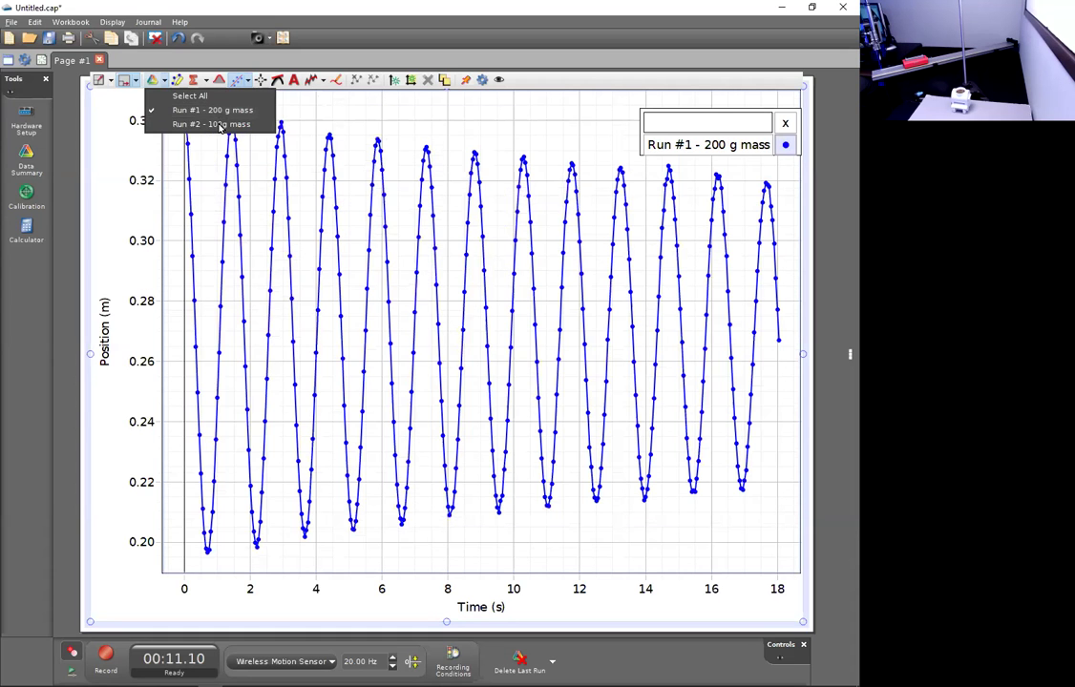
{"action": "left_click", "coordinate": [220, 125]}
{"action": "left_click", "coordinate": [219, 111]}
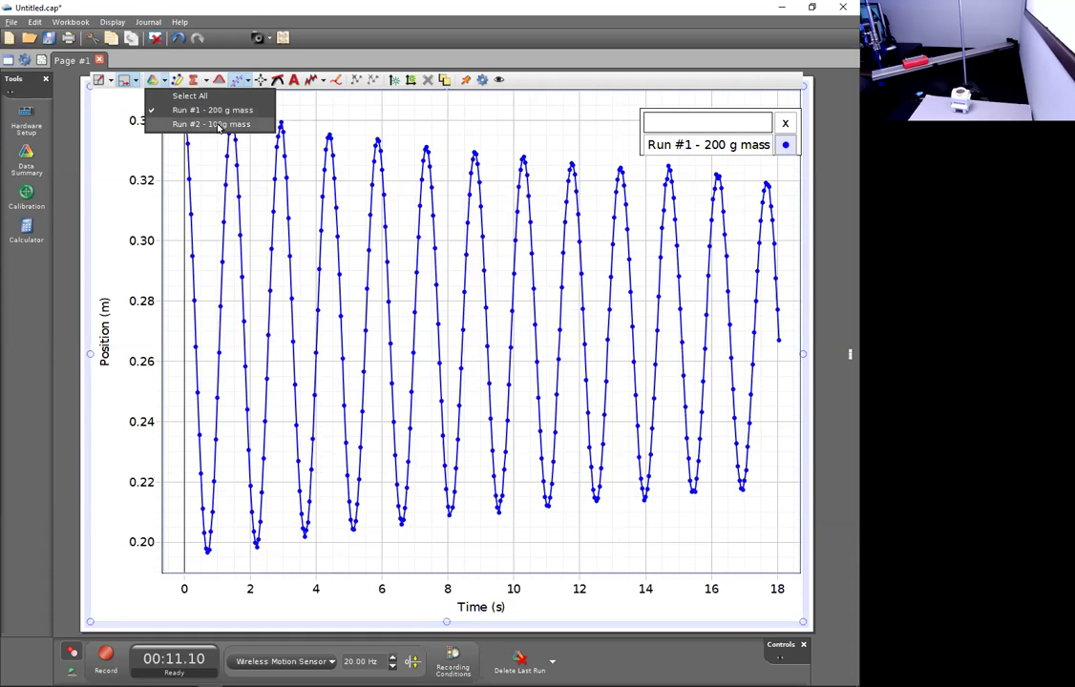
{"action": "left_click", "coordinate": [219, 125]}
{"action": "left_click", "coordinate": [217, 125]}
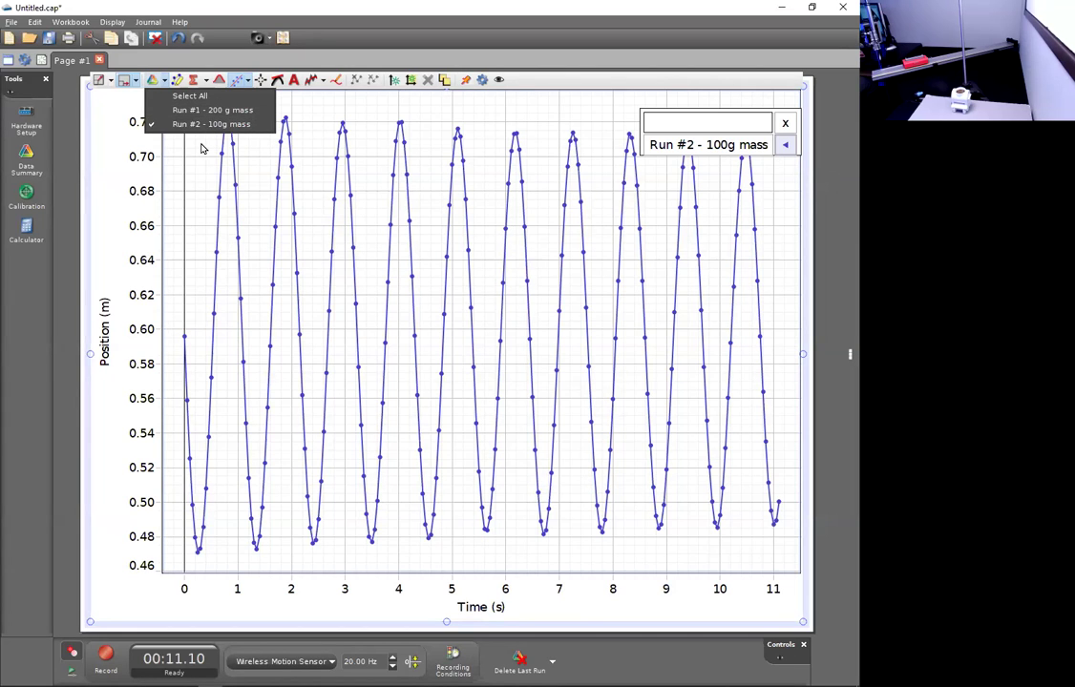
{"action": "left_click", "coordinate": [203, 143]}
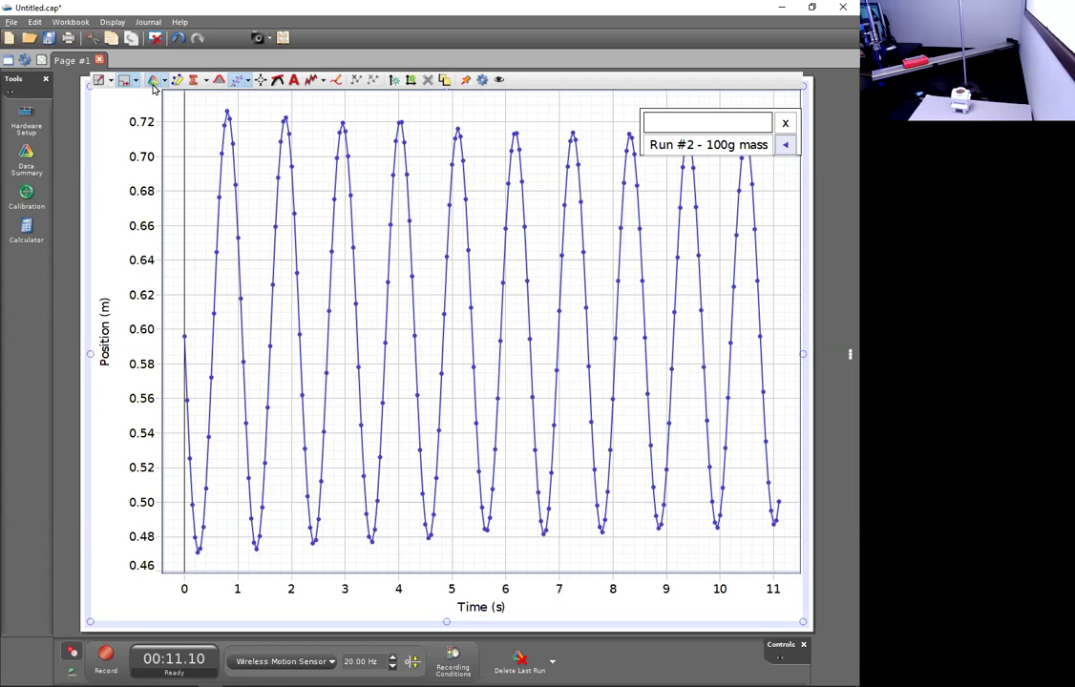
Allow multiple runs on the graph and show the 200 g and 100 g mass runs together
{"action": "left_click", "coordinate": [153, 82]}
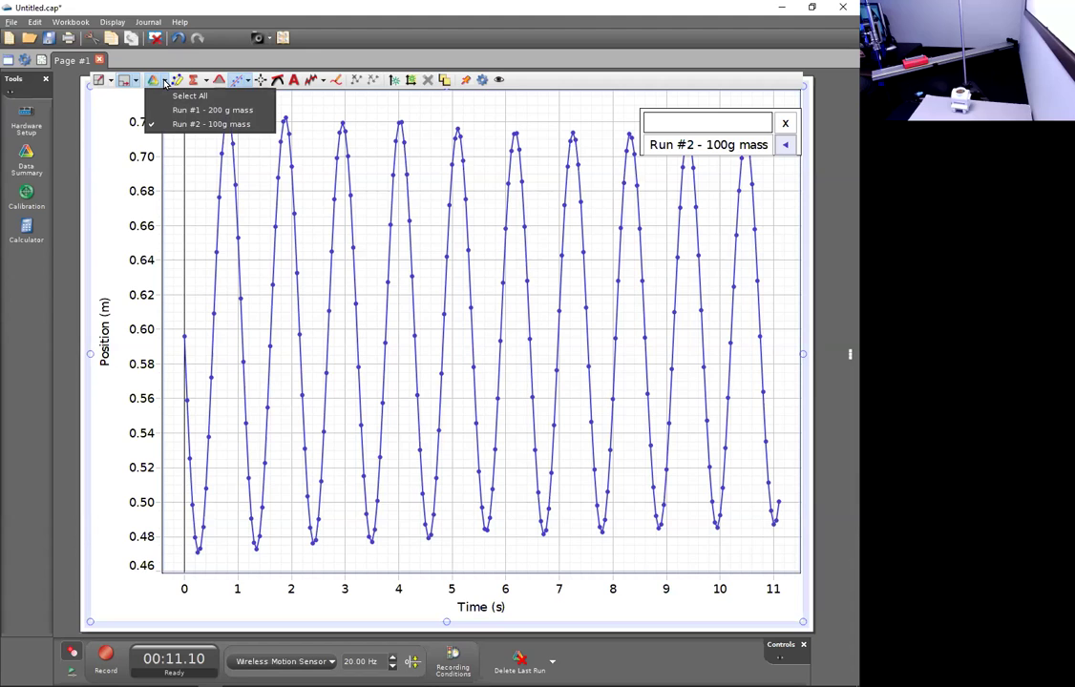
{"action": "left_click", "coordinate": [201, 111]}
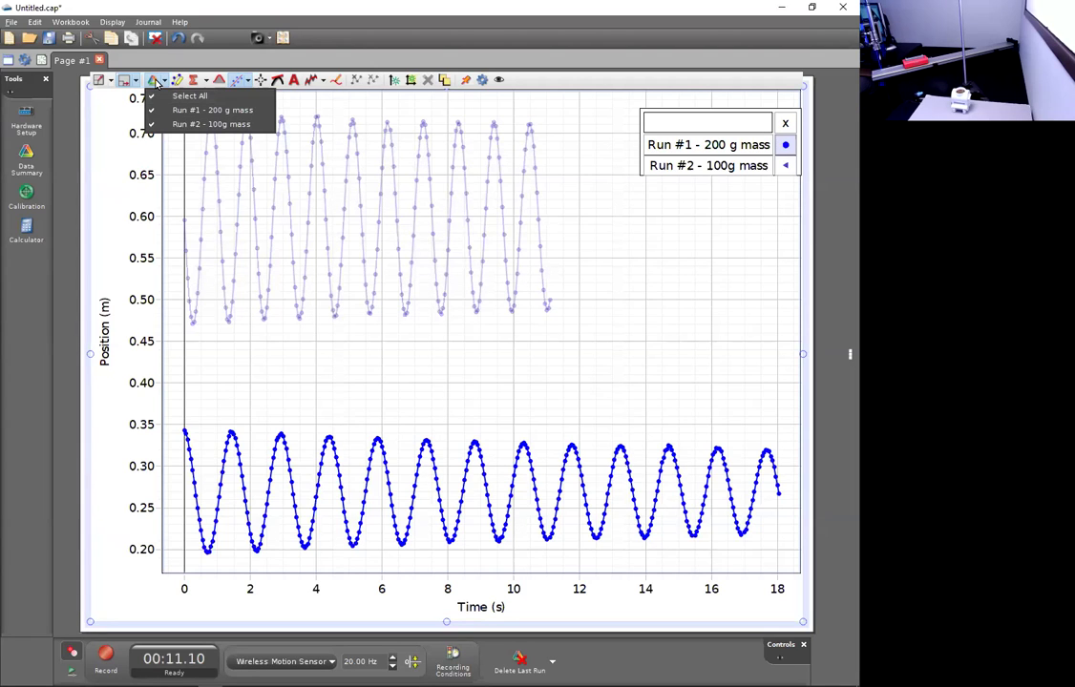
{"action": "left_click", "coordinate": [359, 351]}
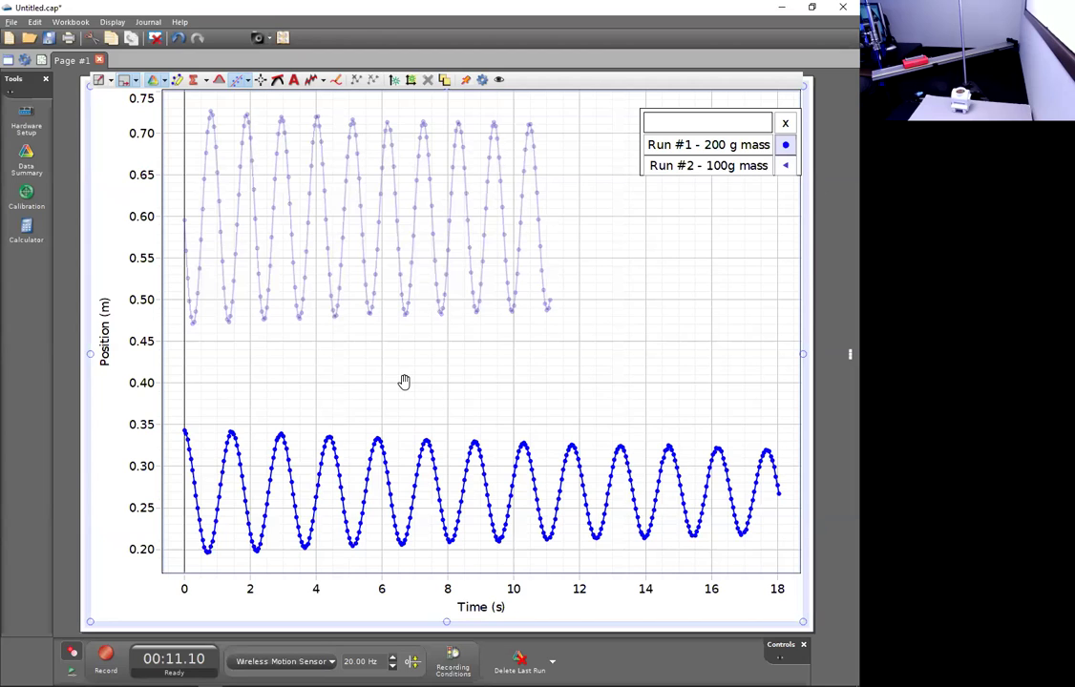
Apply a Damped Sine curve fit to the 200 g mass run and place its results box in the empty area above the curve
{"action": "left_click", "coordinate": [247, 85]}
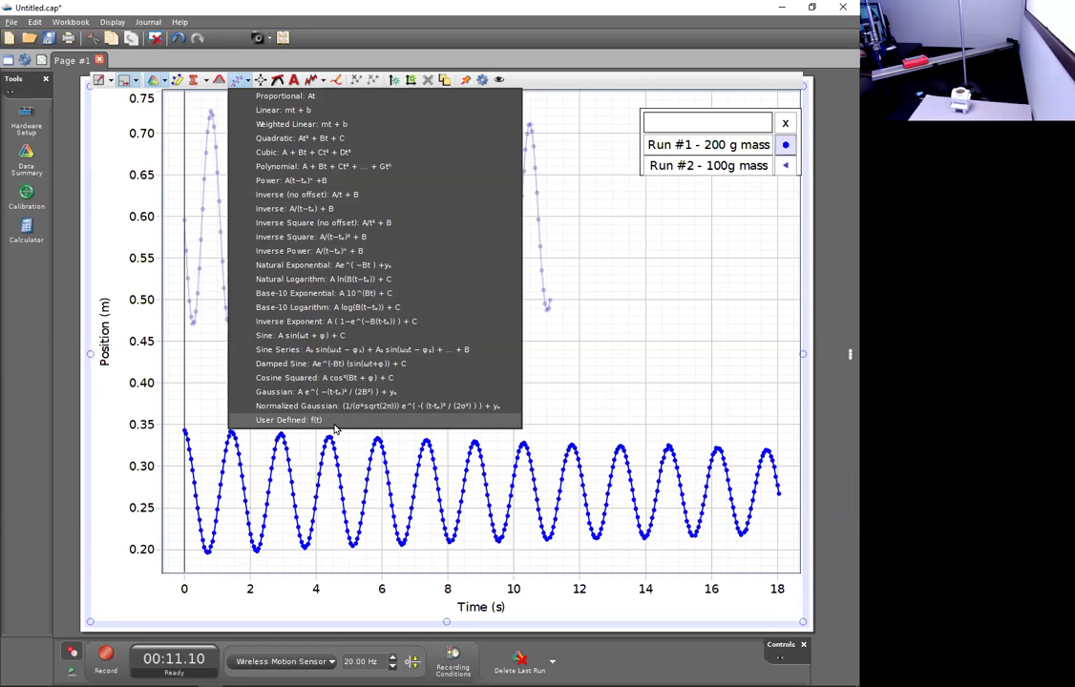
{"action": "left_click", "coordinate": [352, 365]}
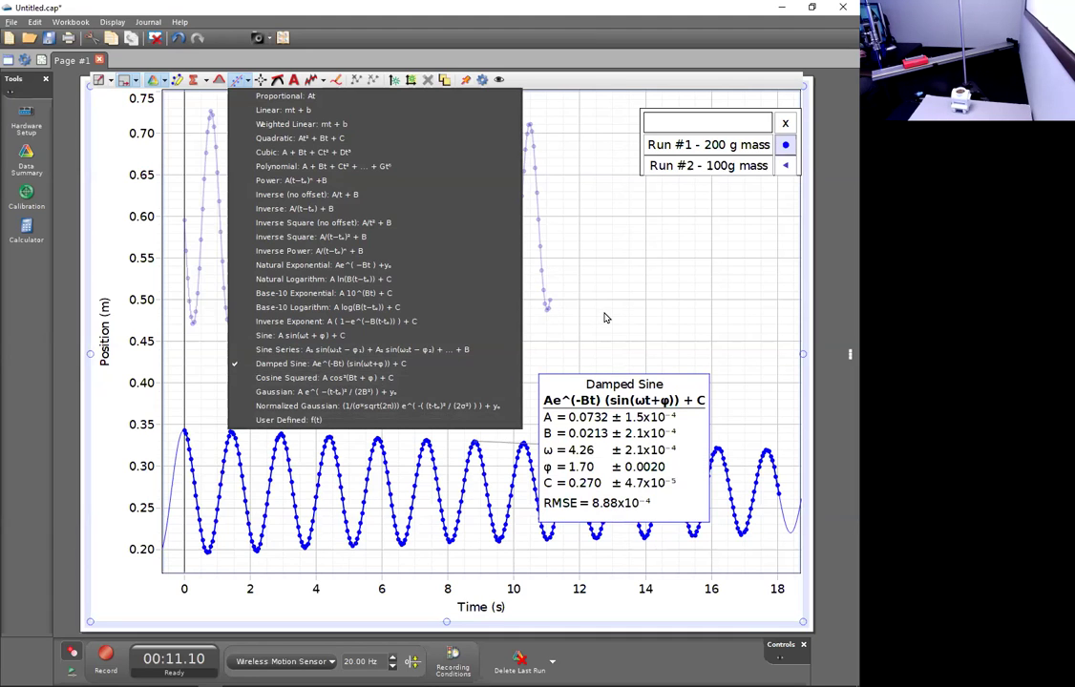
{"action": "left_click", "coordinate": [532, 277]}
{"action": "left_click_drag", "start_coordinate": [632, 268], "coordinate": [631, 264]}
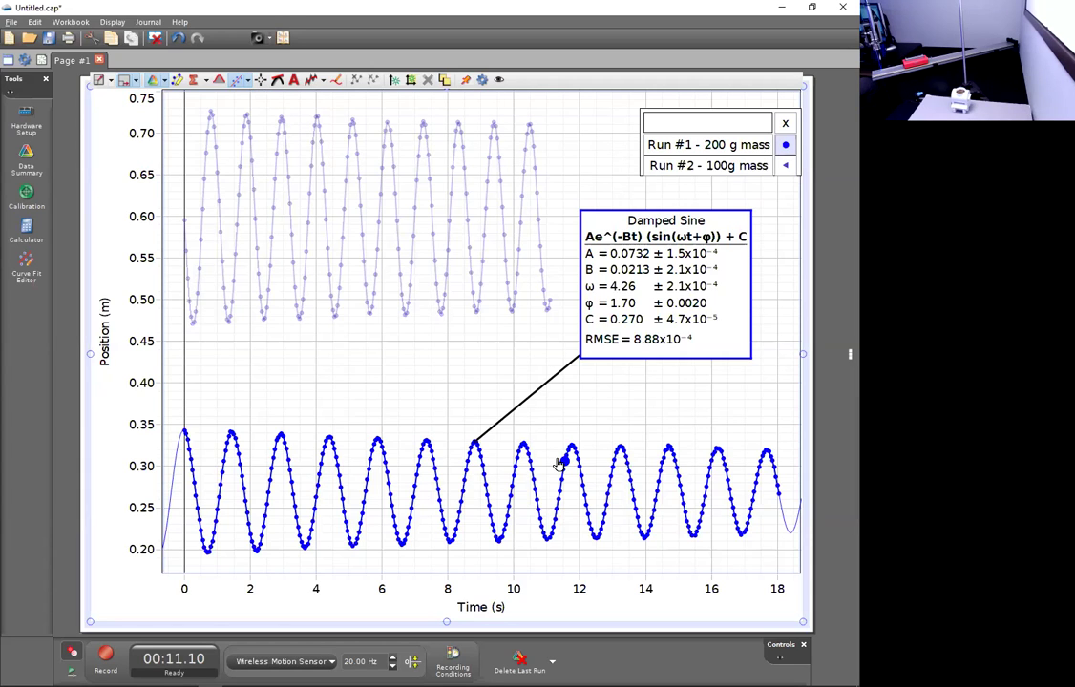
Make the 100 g mass run active and apply a Damped Sine curve fit to it
{"action": "left_click", "coordinate": [785, 171]}
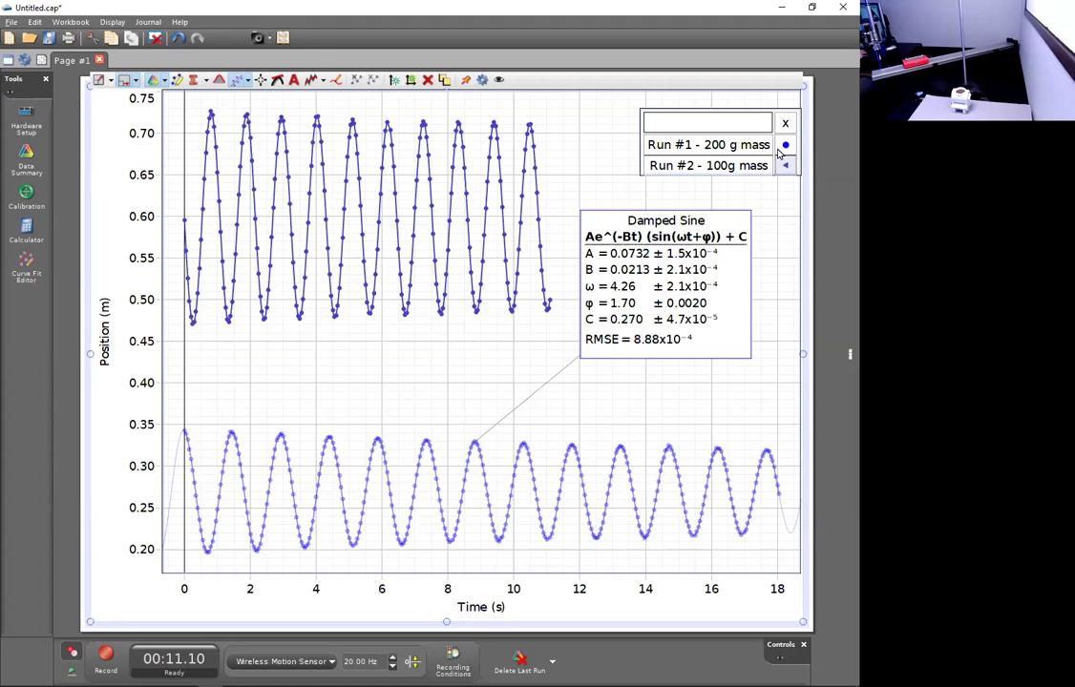
{"action": "left_click", "coordinate": [690, 139]}
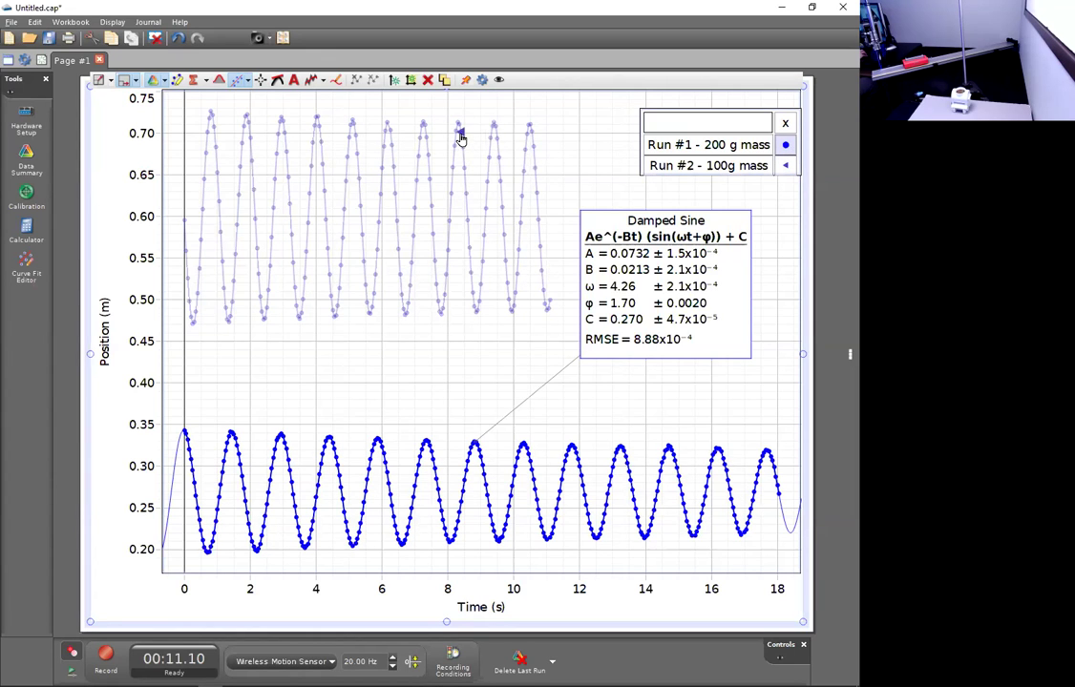
{"action": "left_click", "coordinate": [460, 132]}
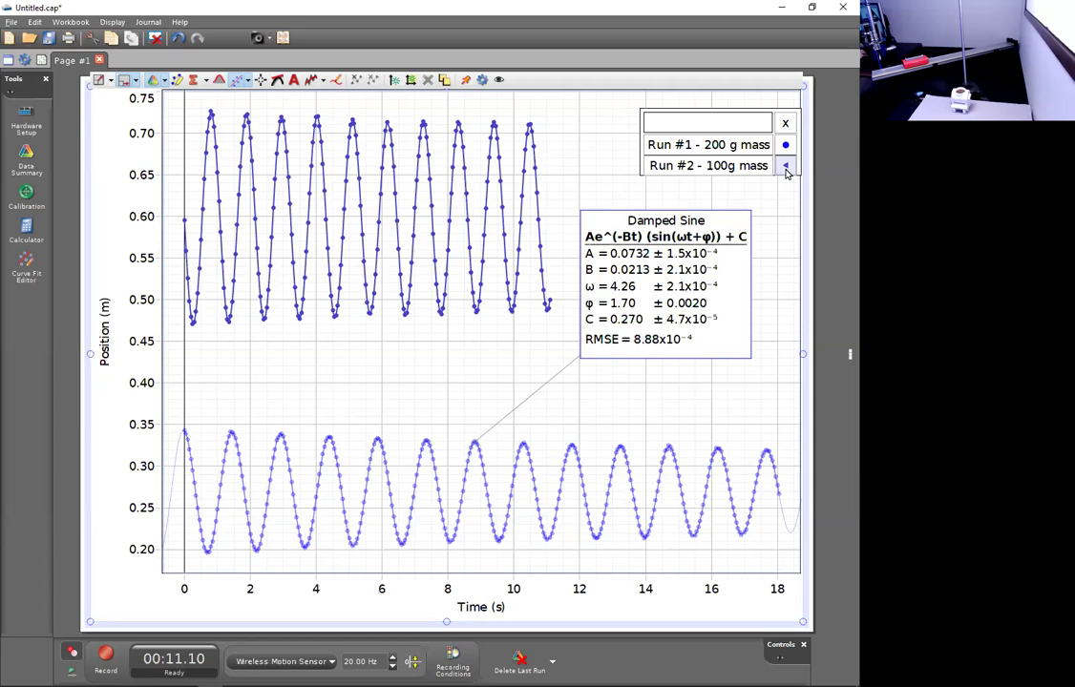
{"action": "left_click", "coordinate": [243, 81]}
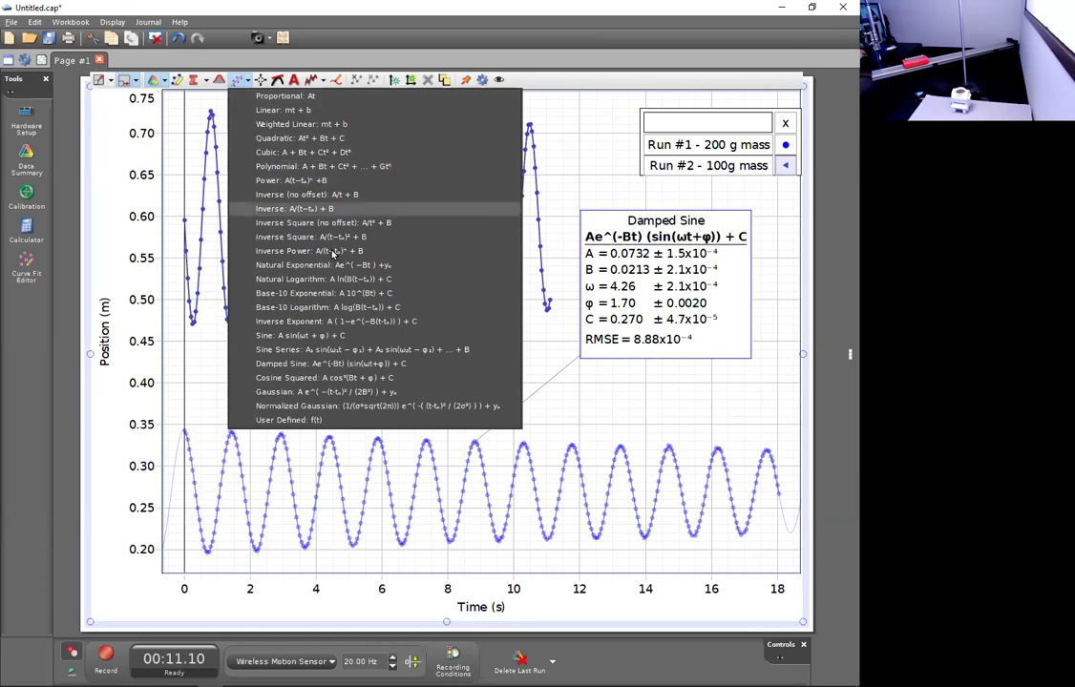
{"action": "left_click", "coordinate": [363, 368]}
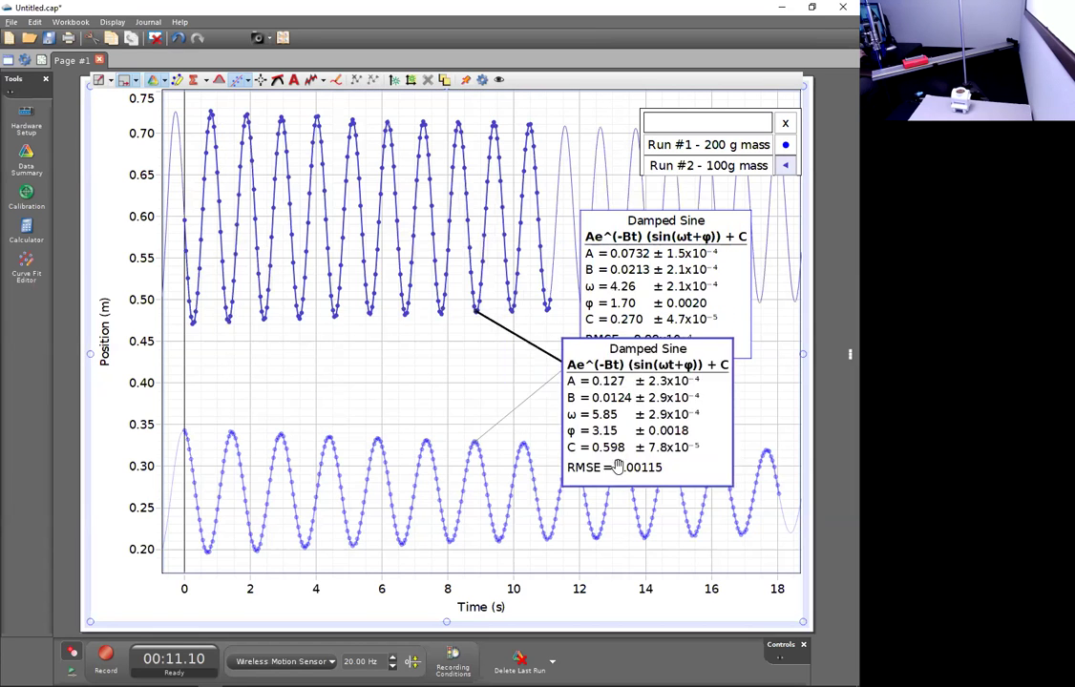
Rearrange the two Damped Sine results boxes so each sits beside its own run without overlapping the other
{"action": "left_click_drag", "start_coordinate": [617, 438], "coordinate": [371, 291]}
{"action": "left_click_drag", "start_coordinate": [647, 341], "coordinate": [648, 464]}
{"action": "left_click_drag", "start_coordinate": [414, 333], "coordinate": [688, 293]}
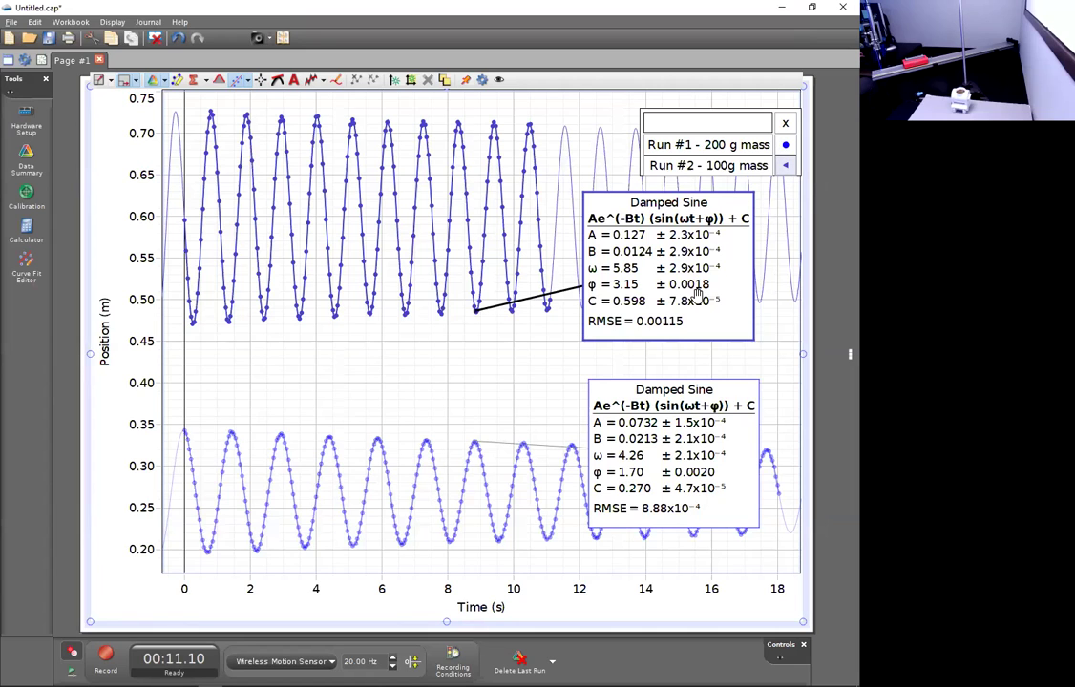
Turn off the curve fits for both runs and make the 100 g mass run active
{"action": "left_click", "coordinate": [785, 146]}
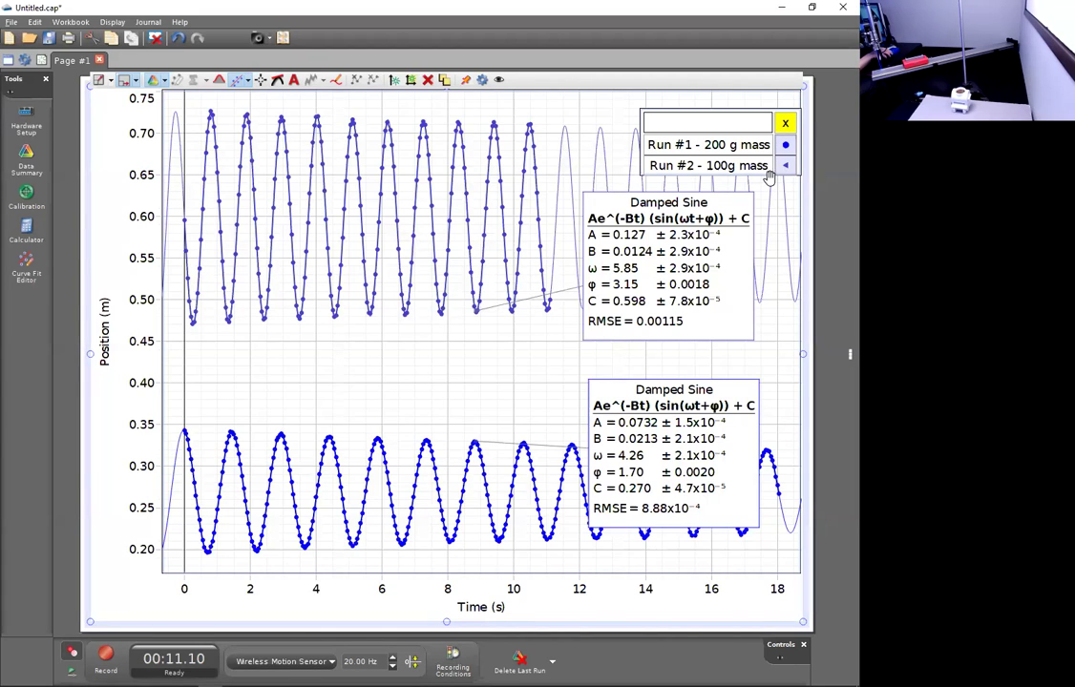
{"action": "left_click", "coordinate": [237, 83]}
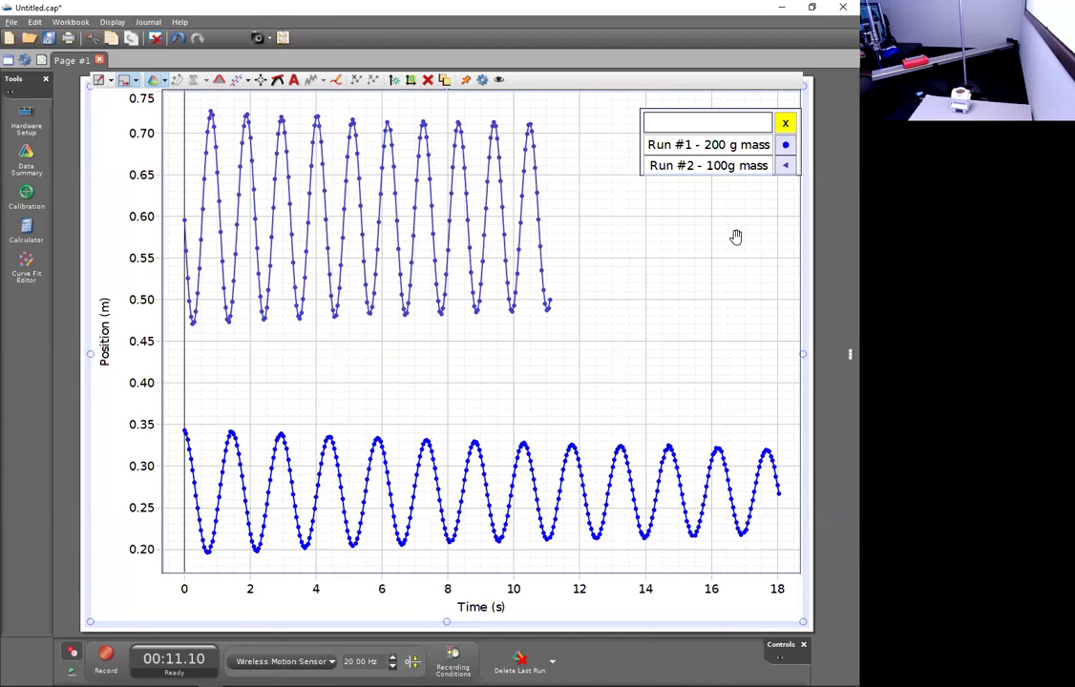
{"action": "left_click", "coordinate": [779, 172]}
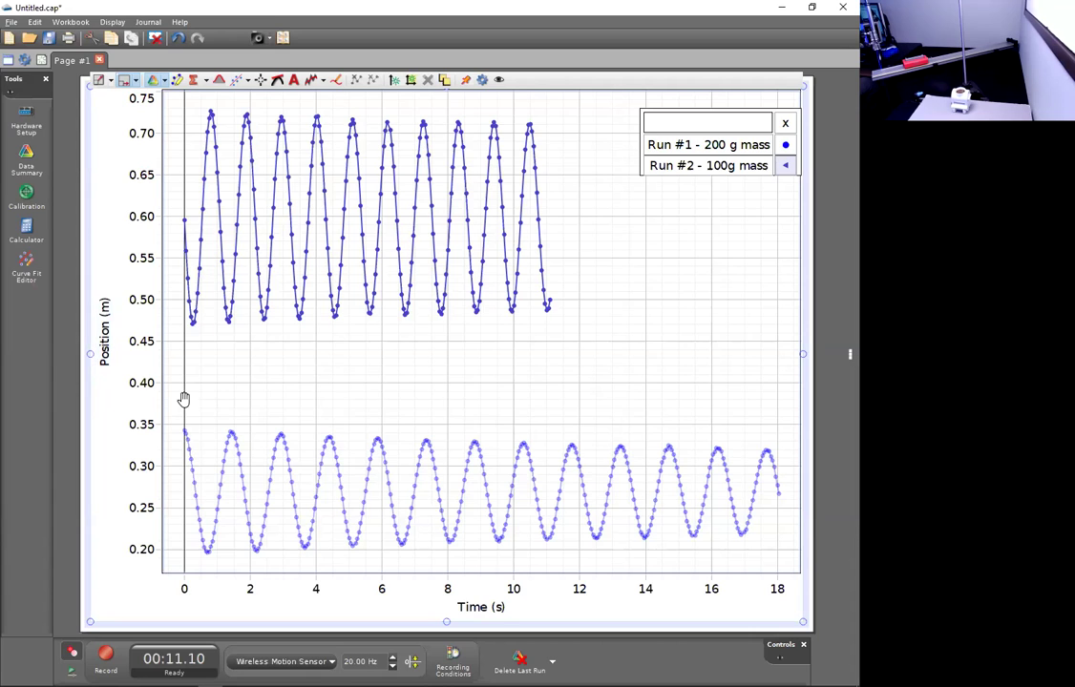
Check the measurements available for the vertical axis, and plot Velocity (m/s) instead of time on the horizontal axis
{"action": "left_click", "coordinate": [105, 357]}
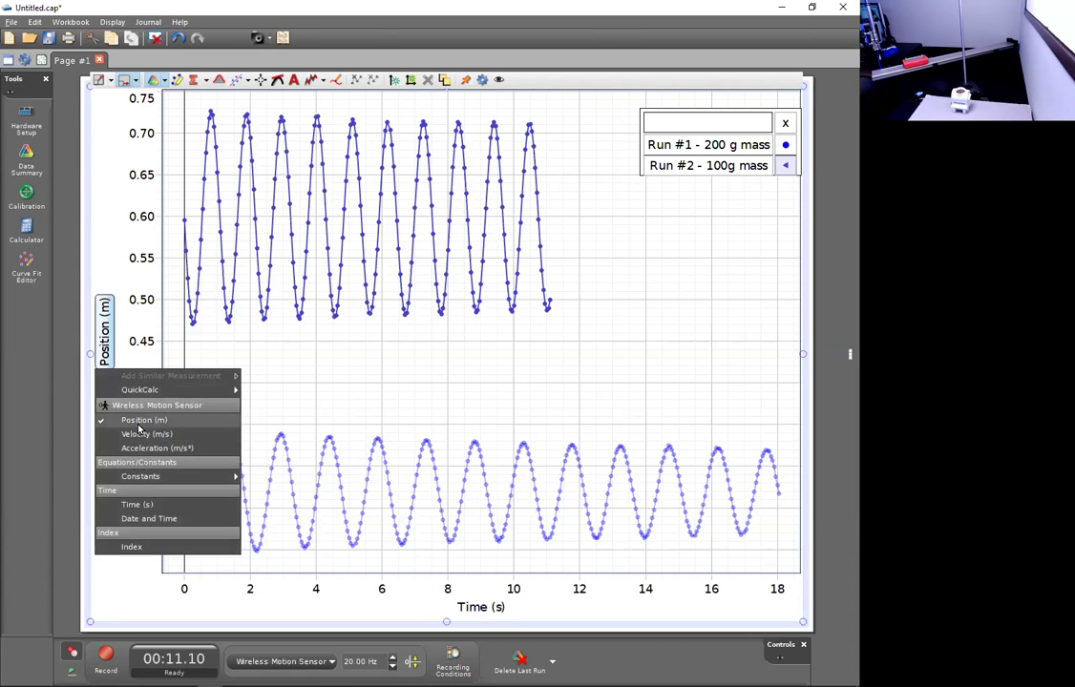
{"action": "left_click", "coordinate": [351, 370]}
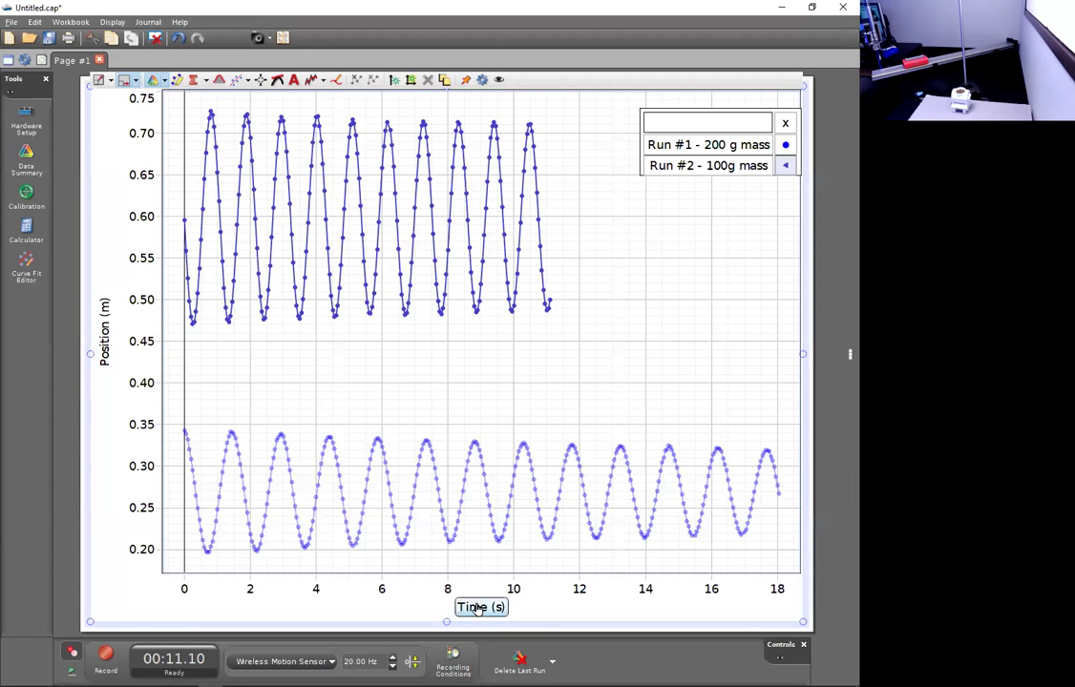
{"action": "left_click", "coordinate": [478, 609]}
{"action": "mouse_move", "coordinate": [479, 611]}
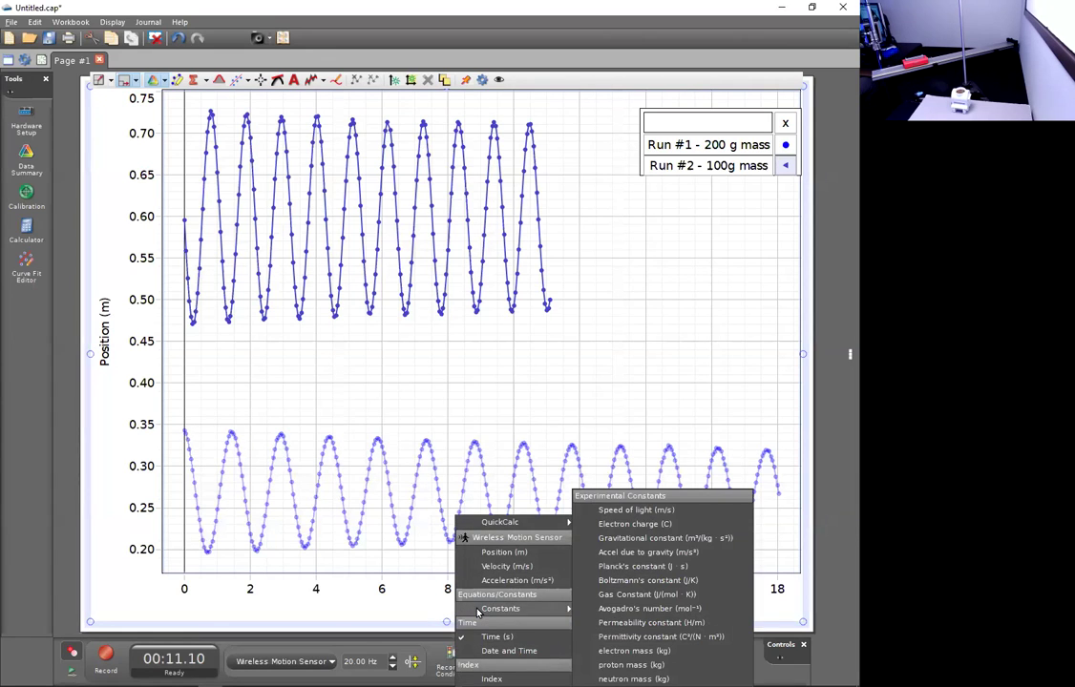
{"action": "left_click", "coordinate": [487, 595]}
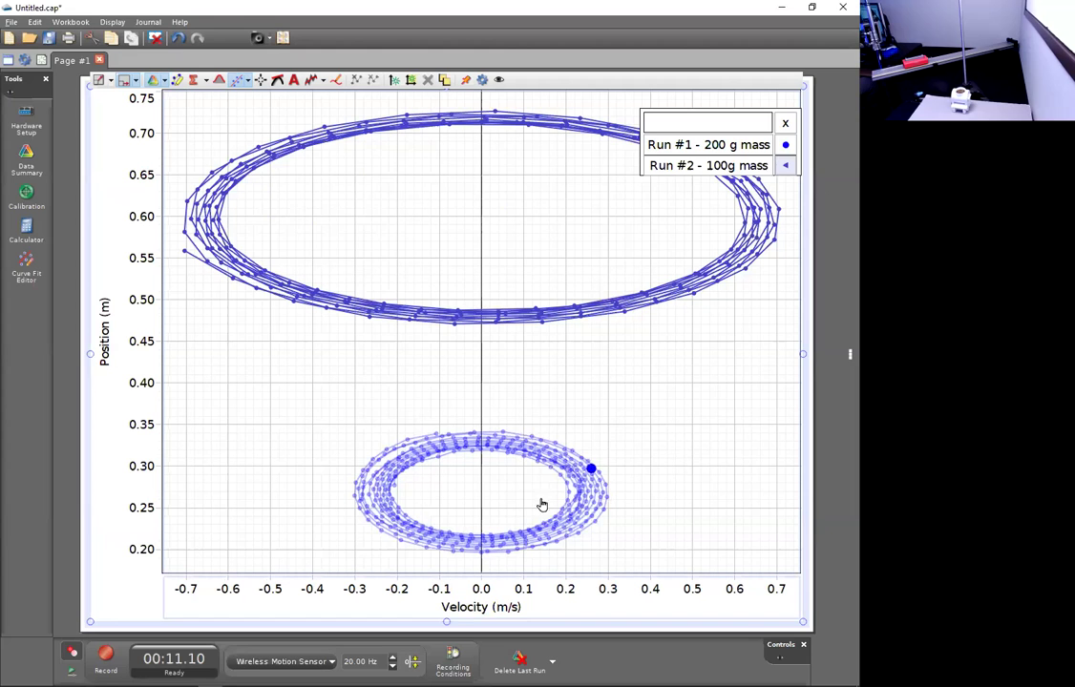
Plot Time (s) instead of velocity on the horizontal axis
{"action": "left_click", "coordinate": [456, 612]}
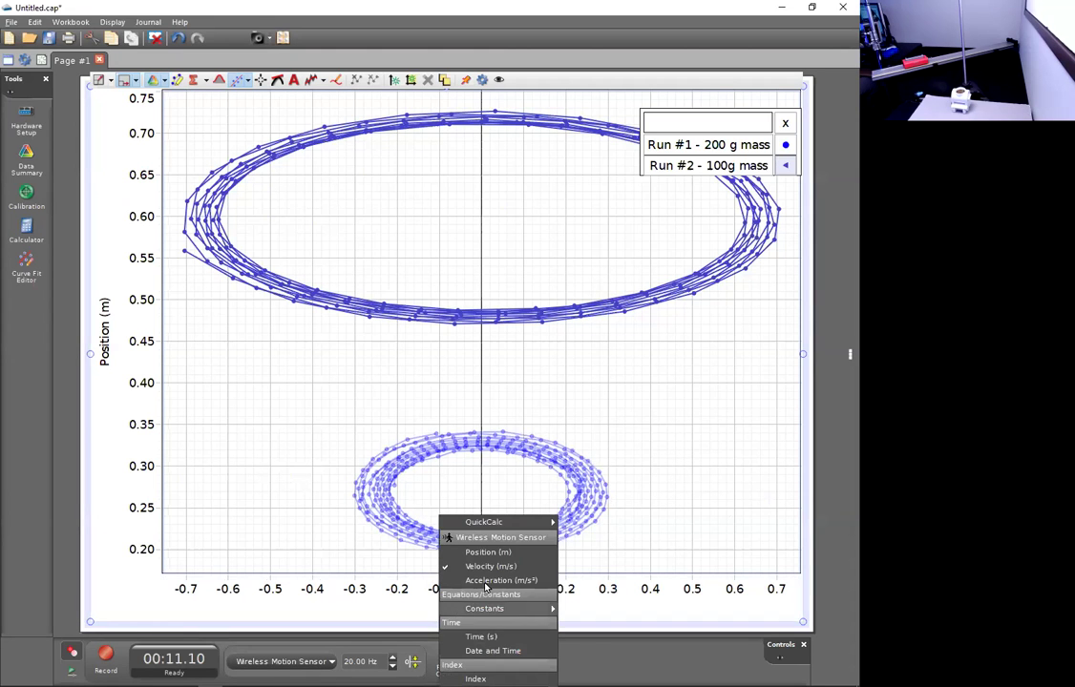
{"action": "left_click", "coordinate": [486, 636]}
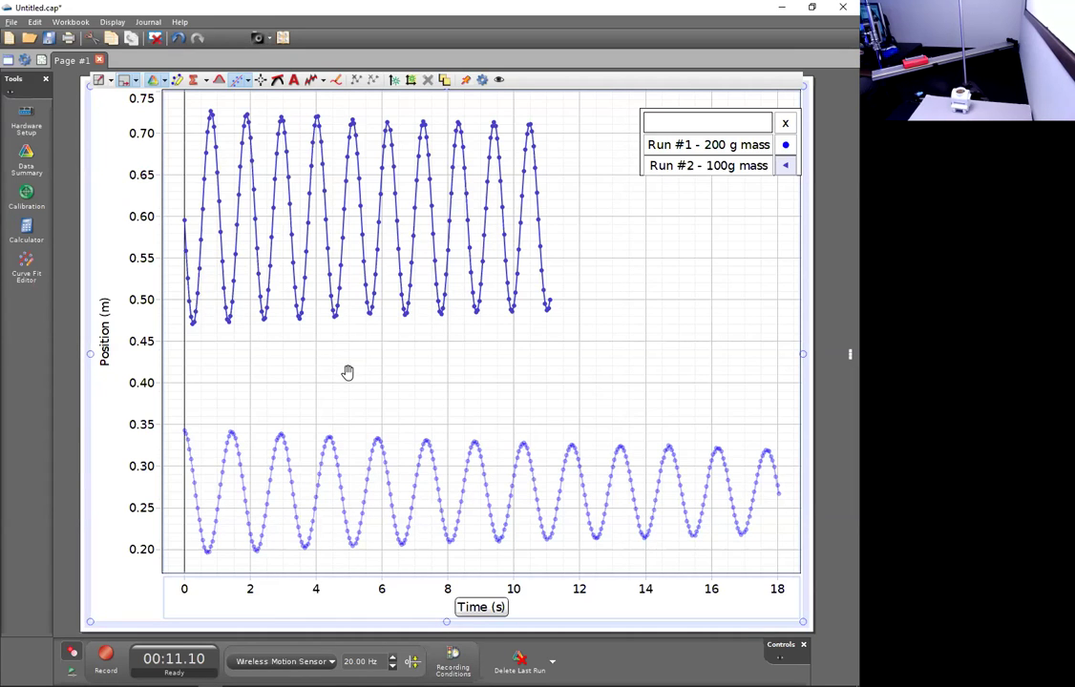
Undo the latest horizontal-axis changes, including the earlier switch from Time to Velocity
{"action": "left_click", "coordinate": [180, 45]}
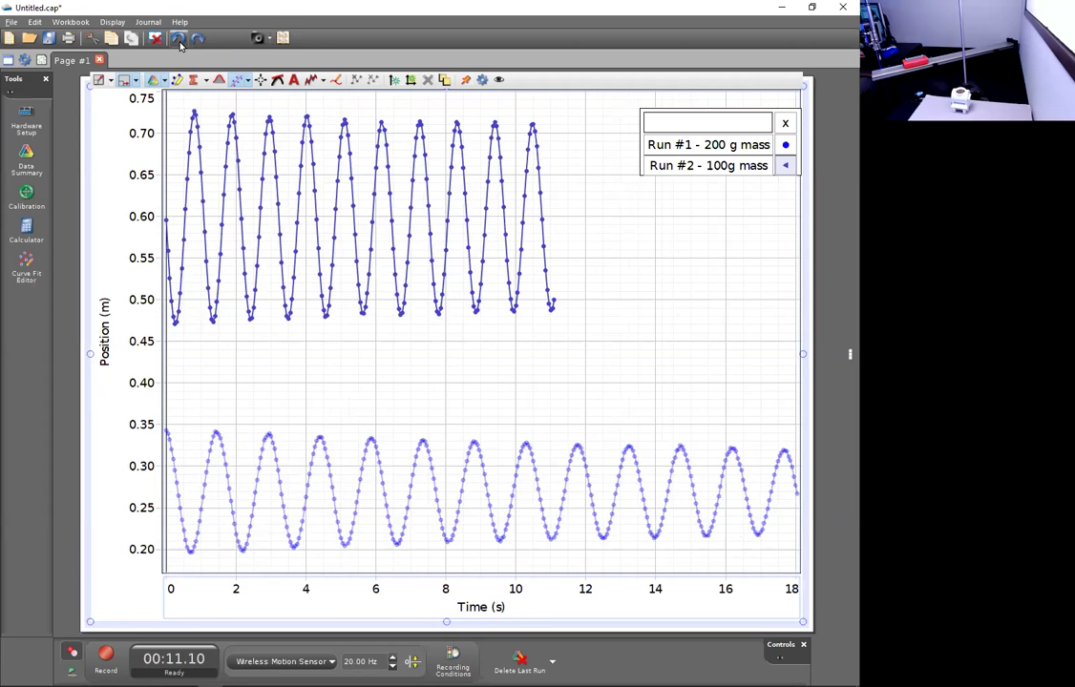
{"action": "left_click", "coordinate": [180, 44]}
{"action": "left_click", "coordinate": [179, 45]}
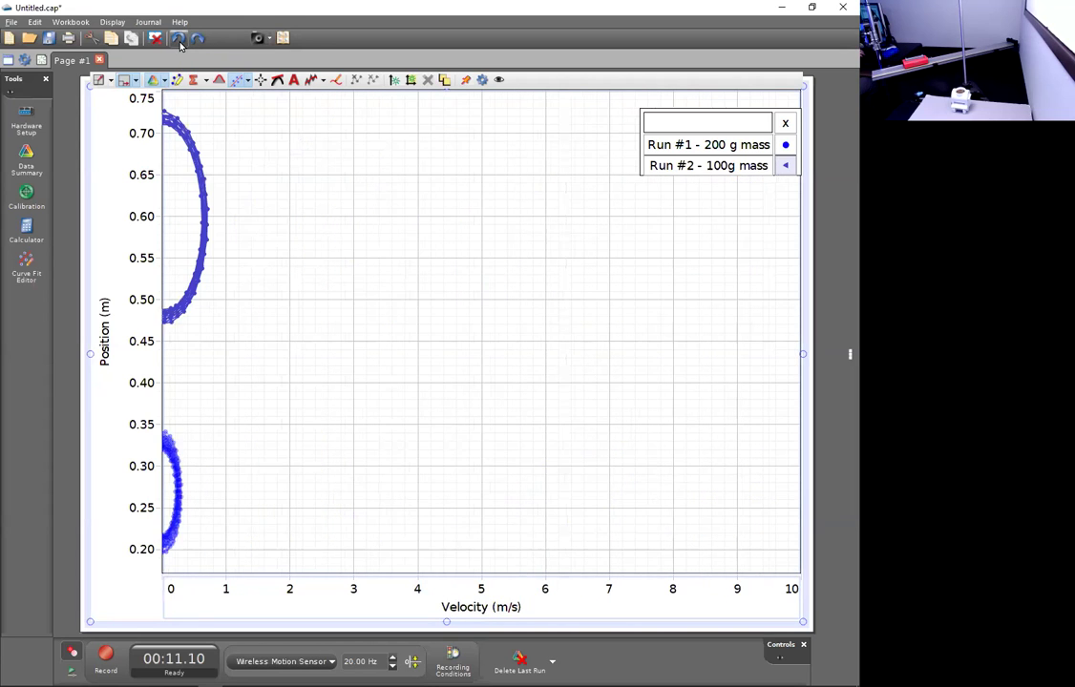
{"action": "left_click", "coordinate": [35, 21]}
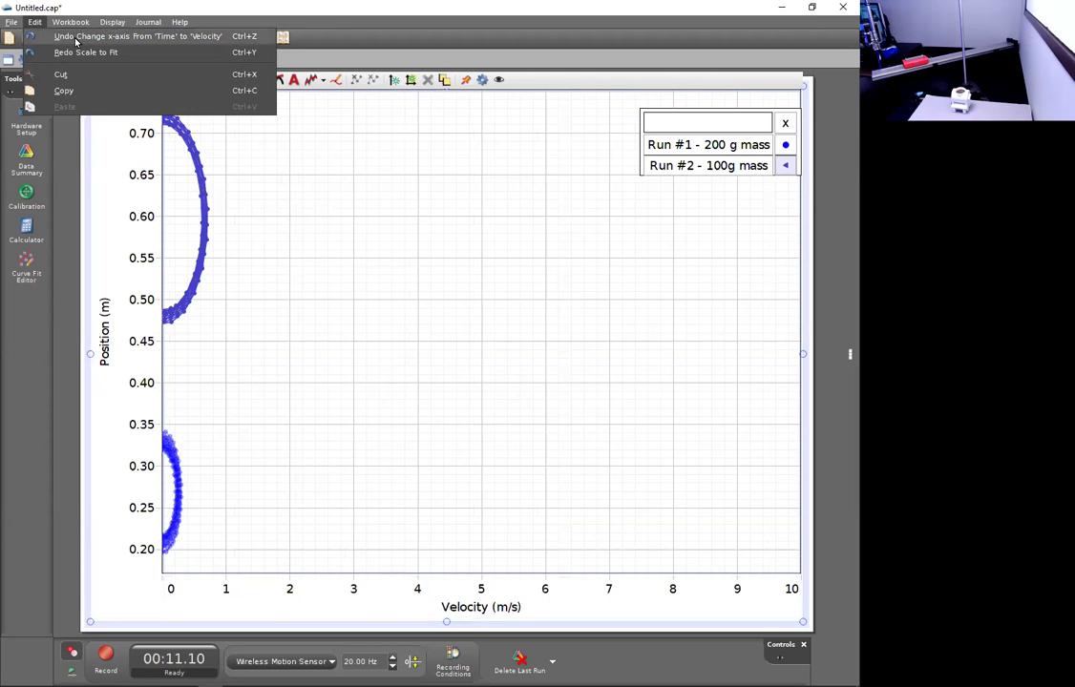
{"action": "left_click", "coordinate": [212, 38]}
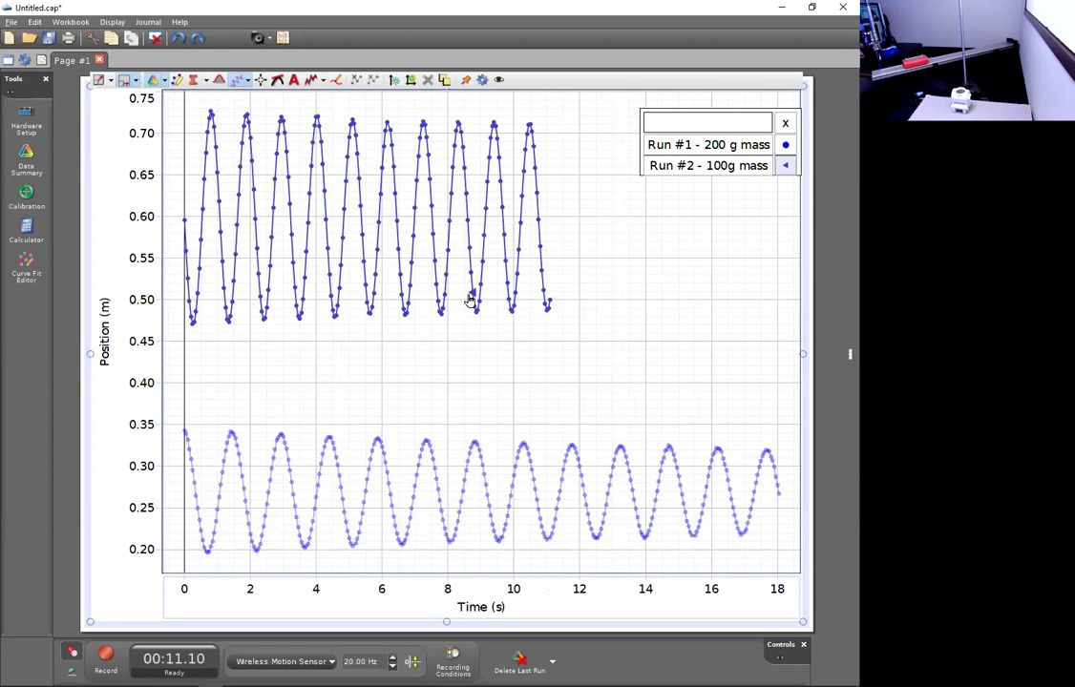
Undo all remaining actions back to the empty start page and check that only redo is available
{"action": "key", "text": "ctrl+z"}
{"action": "key", "text": "ctrl+z"}
{"action": "key", "text": "ctrl+z"}
{"action": "key", "text": "ctrl+z"}
{"action": "key", "text": "ctrl+z"}
{"action": "key", "text": "ctrl+z"}
{"action": "key", "text": "ctrl+z"}
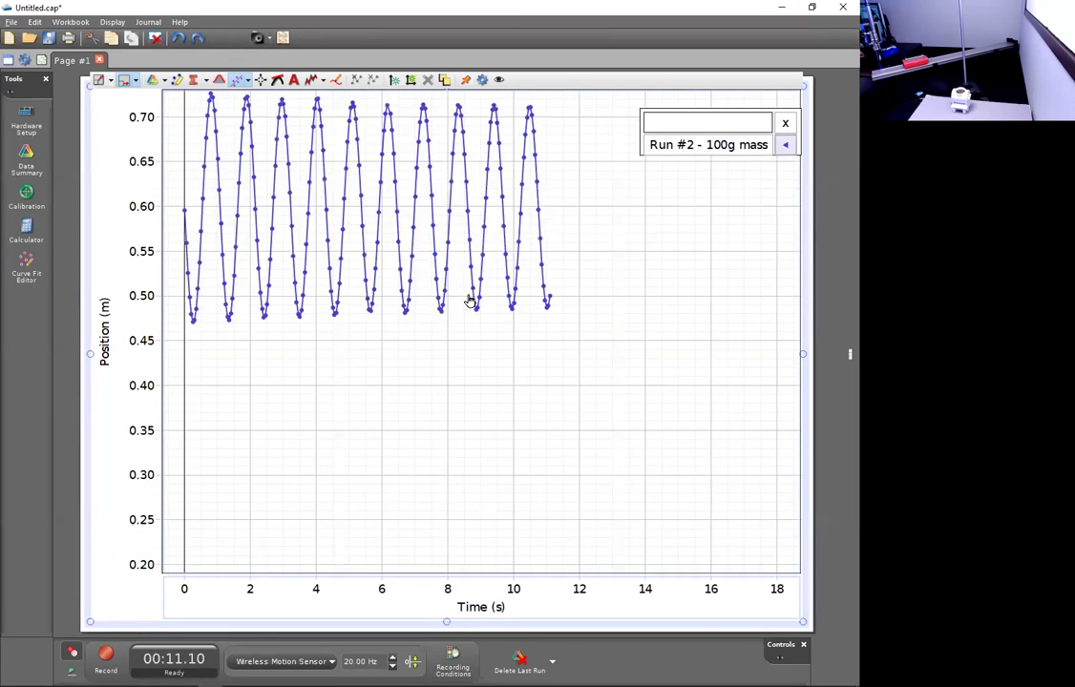
{"action": "key", "text": "ctrl+z"}
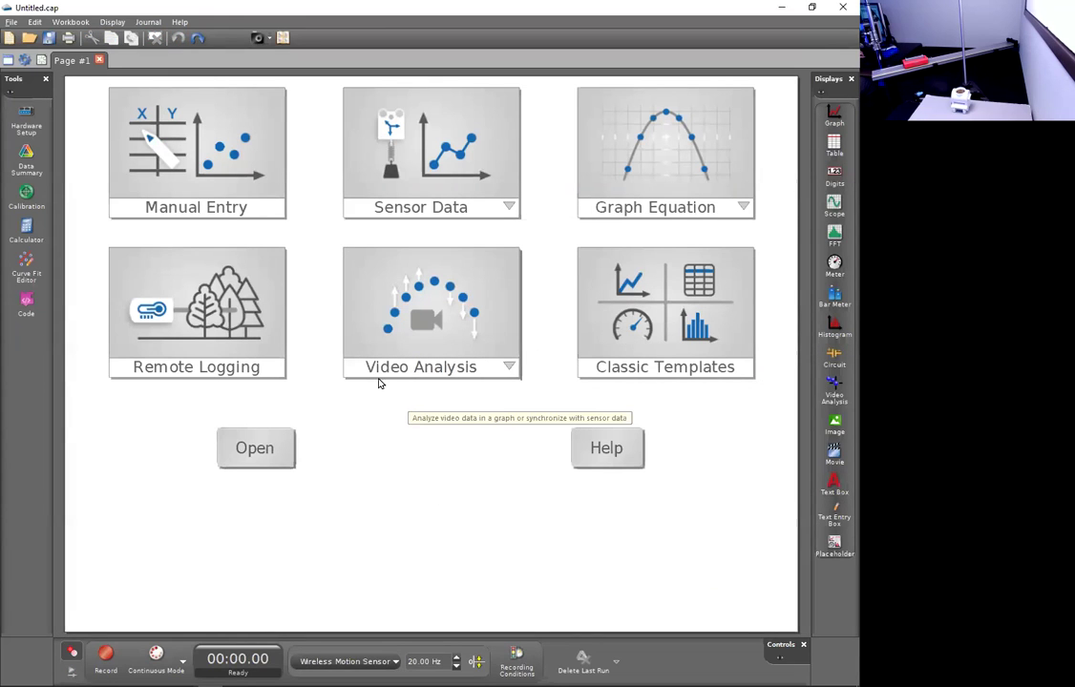
{"action": "left_click", "coordinate": [34, 23]}
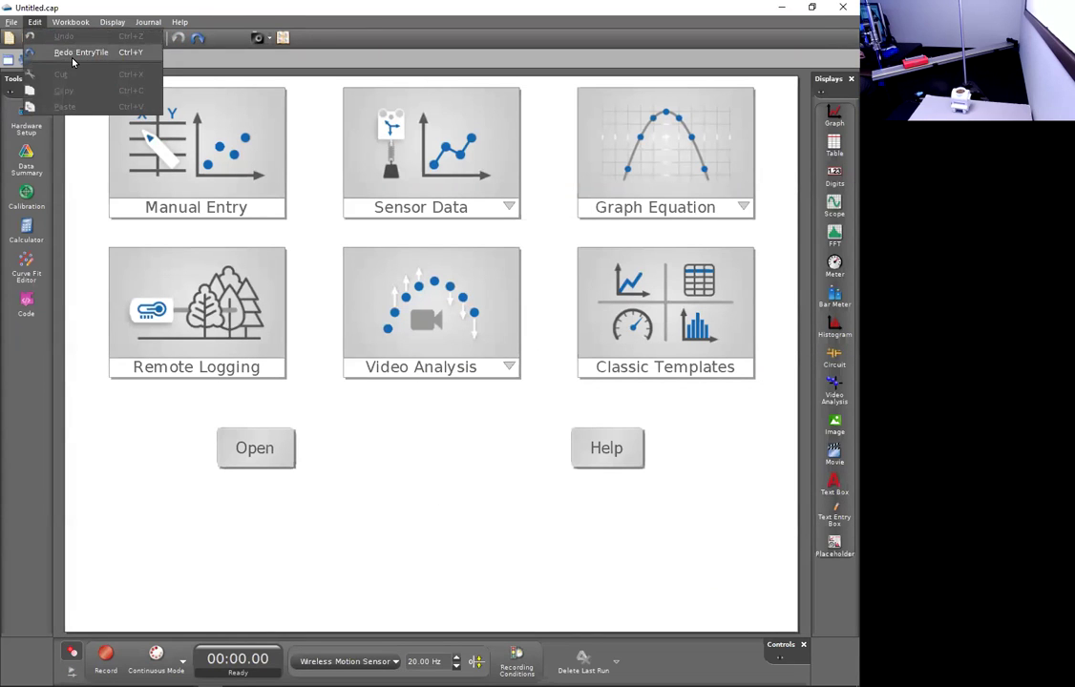
{"action": "left_click", "coordinate": [313, 17]}
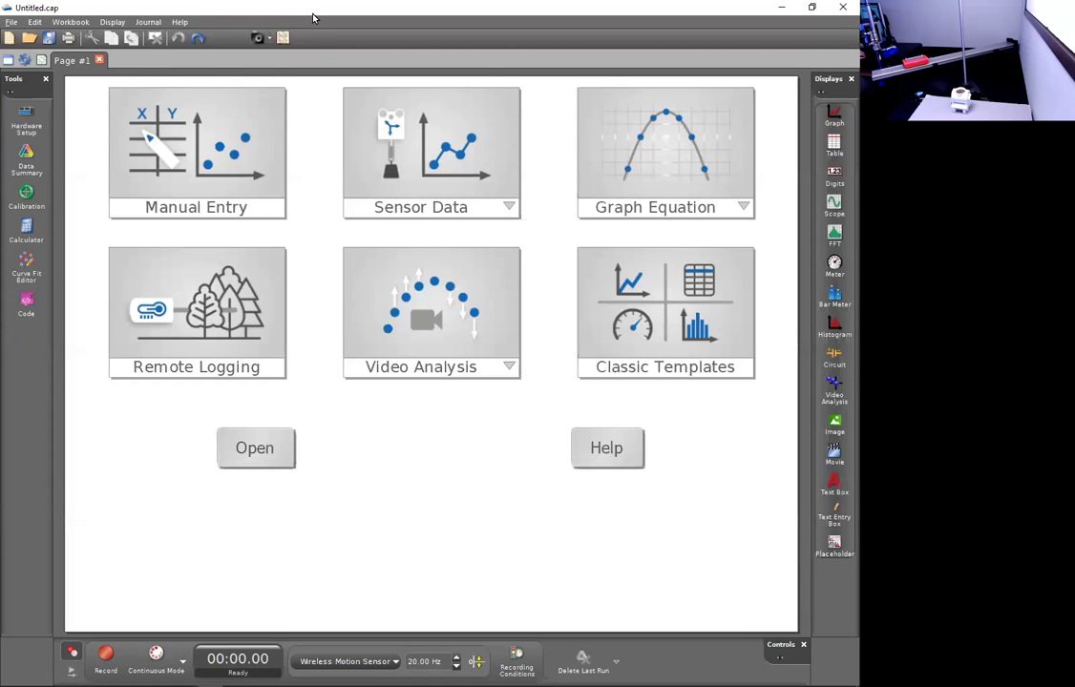
Redo the whole action history until both runs are again plotted as position against time with the curve fits off
{"action": "key", "text": "ctrl+y"}
{"action": "key", "text": "ctrl+y"}
{"action": "key", "text": "ctrl+y"}
{"action": "key", "text": "ctrl+y"}
{"action": "key", "text": "ctrl+y"}
{"action": "key", "text": "ctrl+y"}
{"action": "key", "text": "ctrl+y"}
{"action": "key", "text": "ctrl+y"}
{"action": "key", "text": "ctrl+y"}
{"action": "key", "text": "ctrl+y"}
{"action": "key", "text": "ctrl+y"}
{"action": "key", "text": "ctrl+y"}
{"action": "key", "text": "ctrl+y"}
{"action": "key", "text": "ctrl+y"}
{"action": "key", "text": "ctrl+y"}
{"action": "key", "text": "ctrl+y"}
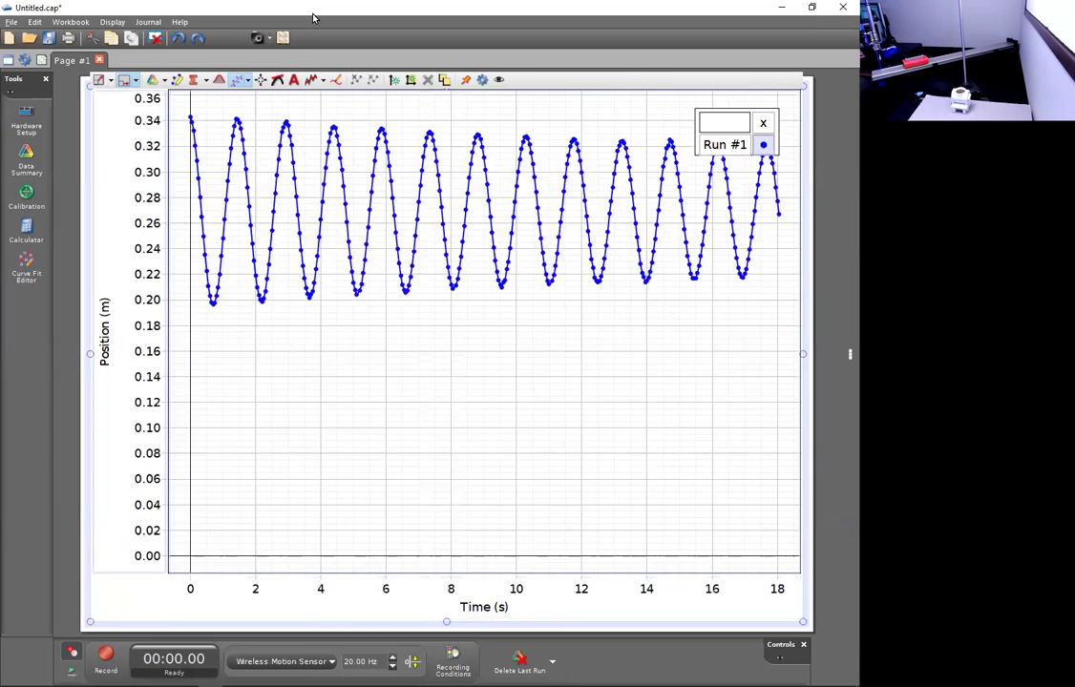
{"action": "key", "text": "ctrl+y"}
{"action": "key", "text": "ctrl+y"}
{"action": "key", "text": "ctrl+y"}
{"action": "key", "text": "ctrl+y"}
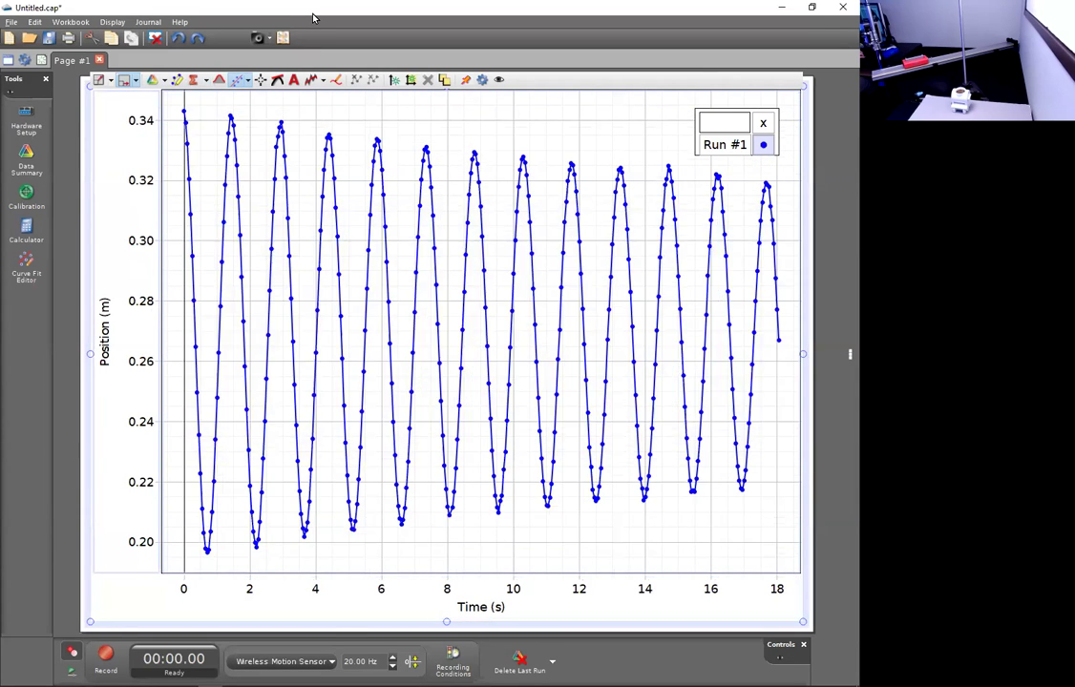
{"action": "key", "text": "ctrl+y"}
{"action": "key", "text": "ctrl+y"}
{"action": "key", "text": "ctrl+y"}
{"action": "key", "text": "ctrl+y"}
{"action": "key", "text": "ctrl+y"}
{"action": "key", "text": "ctrl+y"}
{"action": "key", "text": "ctrl+y"}
{"action": "key", "text": "ctrl+y"}
{"action": "key", "text": "ctrl+y"}
{"action": "key", "text": "ctrl+y"}
{"action": "key", "text": "ctrl+y"}
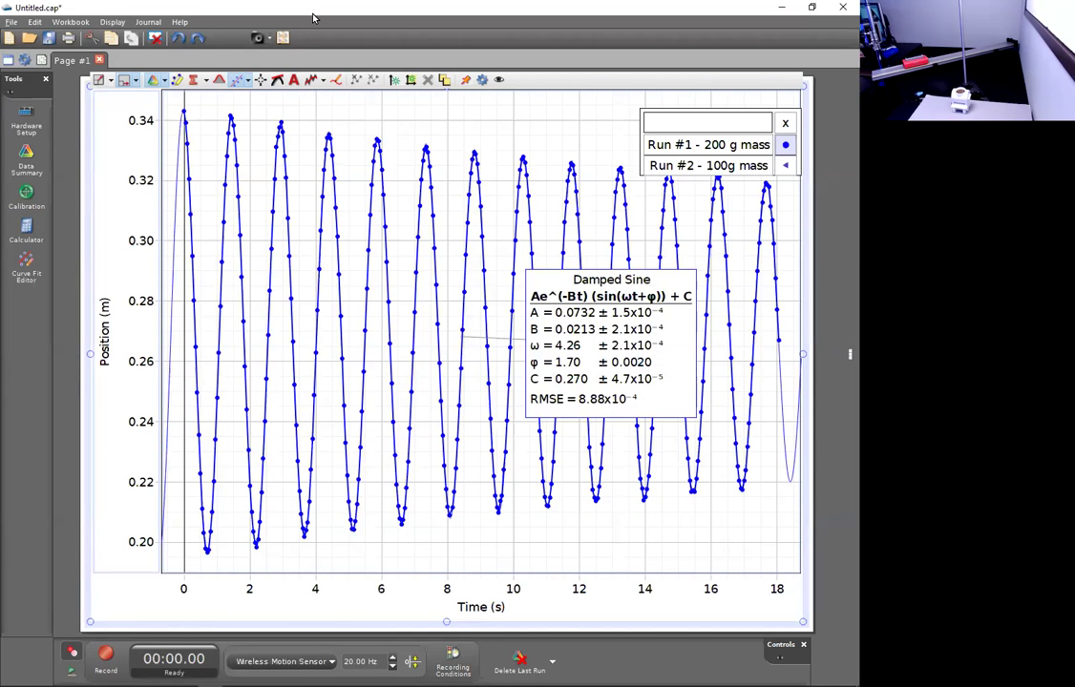
{"action": "key", "text": "ctrl+y"}
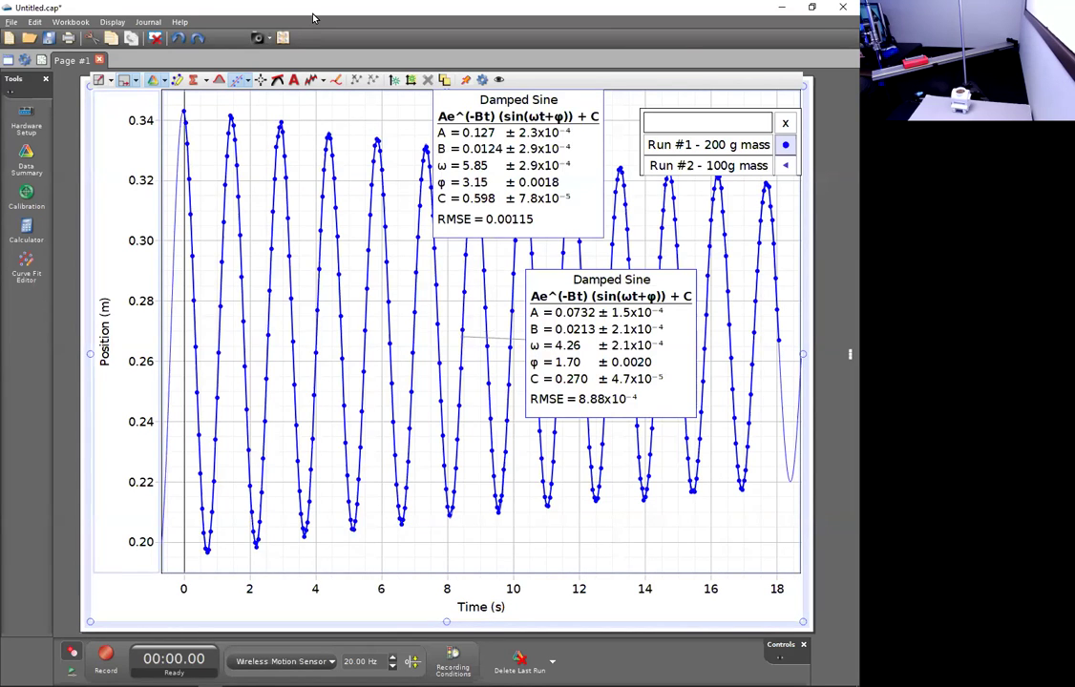
{"action": "key", "text": "ctrl+y"}
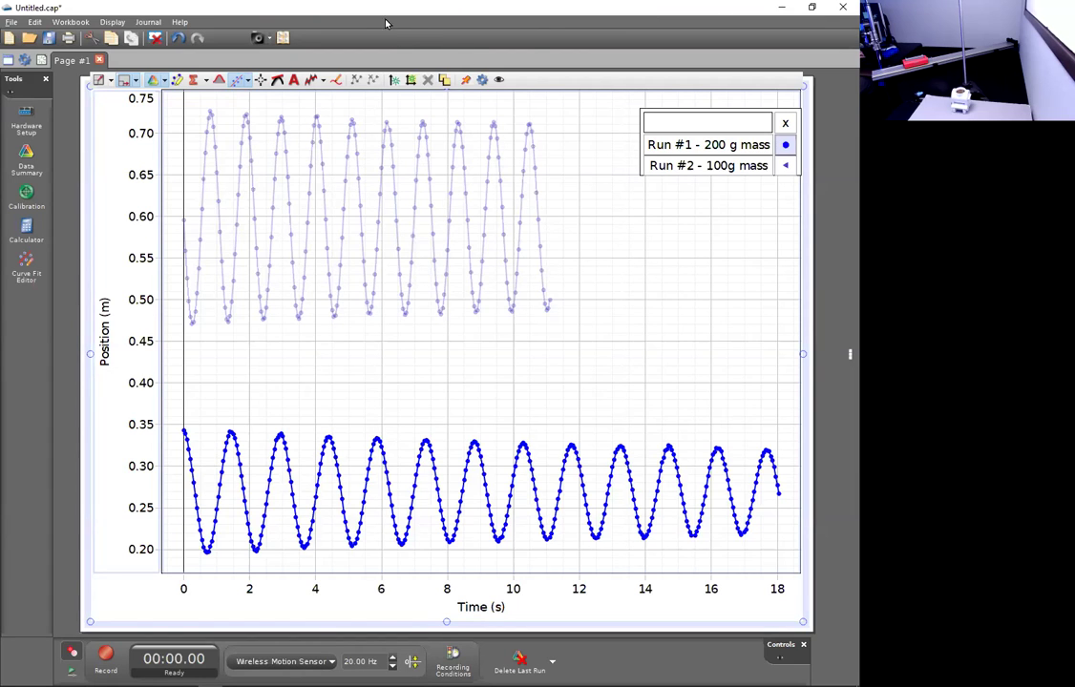
Save the experiment on the Desktop as "masses on spring data" in PASCO Capstone format
{"action": "left_click", "coordinate": [12, 23]}
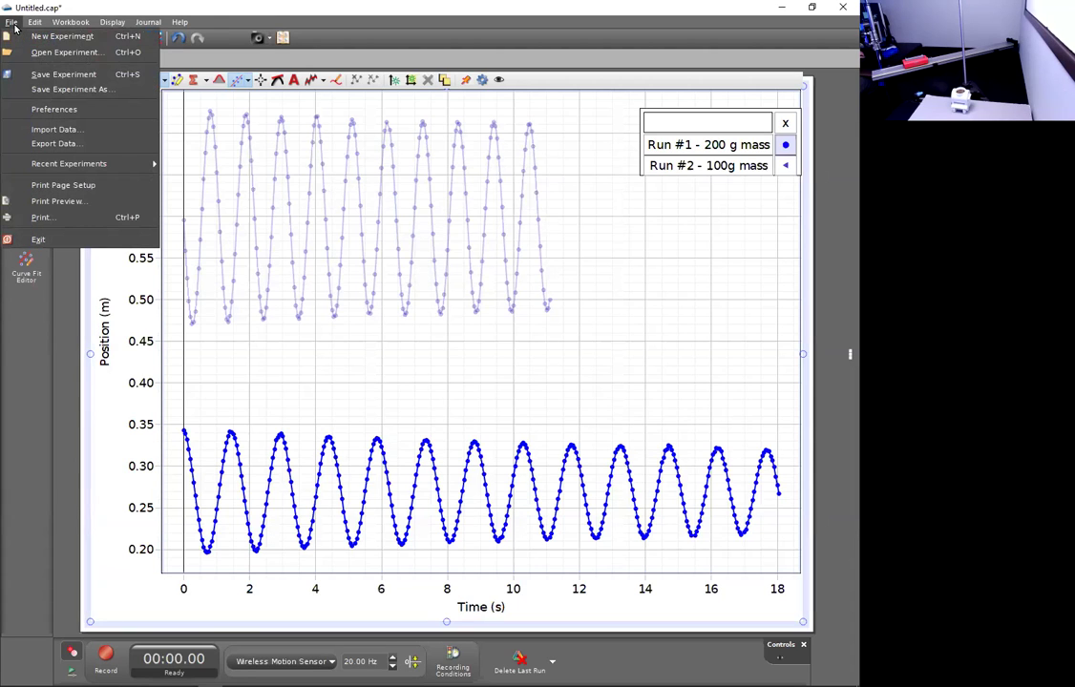
{"action": "left_click", "coordinate": [63, 75]}
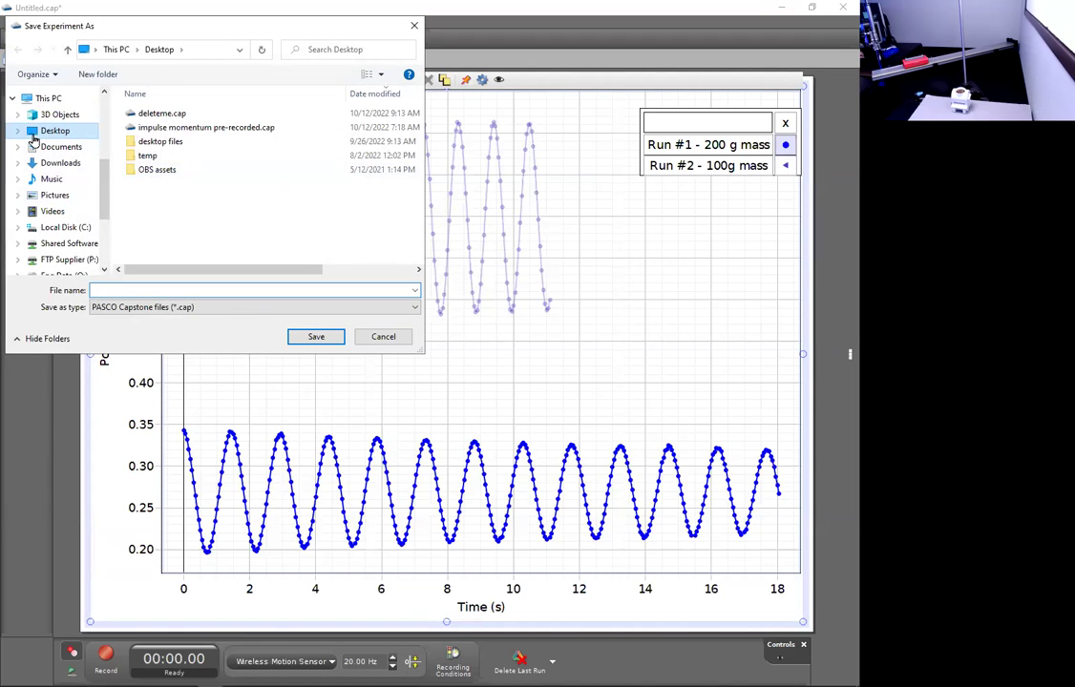
{"action": "left_click", "coordinate": [33, 136]}
{"action": "left_click", "coordinate": [114, 288]}
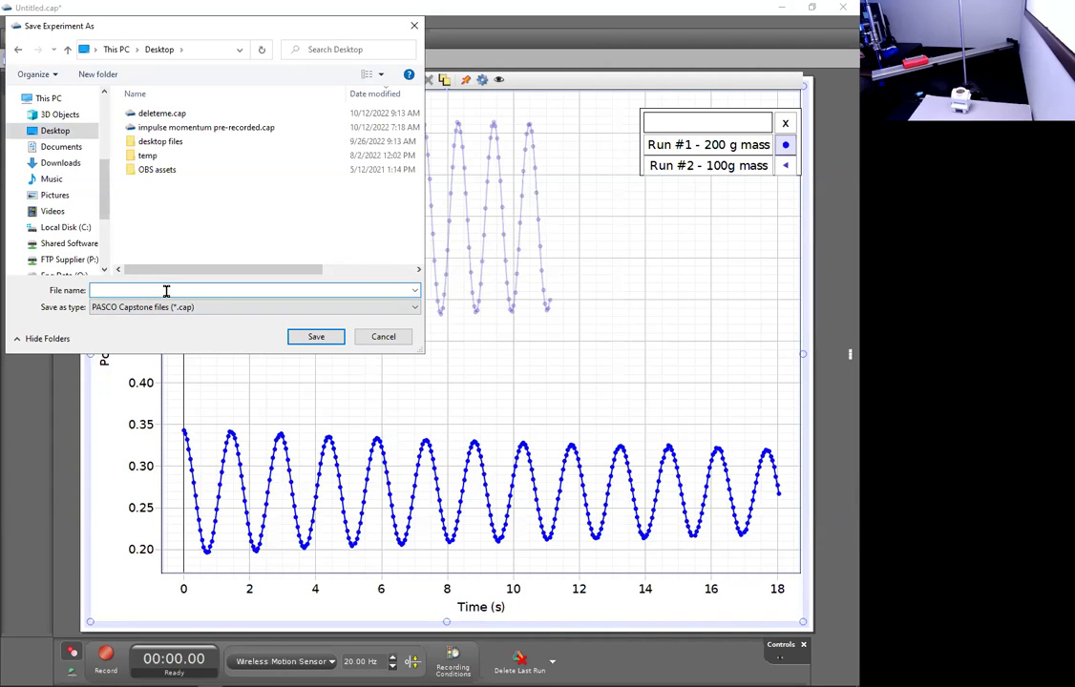
{"action": "type", "text": "masses on spring data"}
{"action": "left_click", "coordinate": [316, 336]}
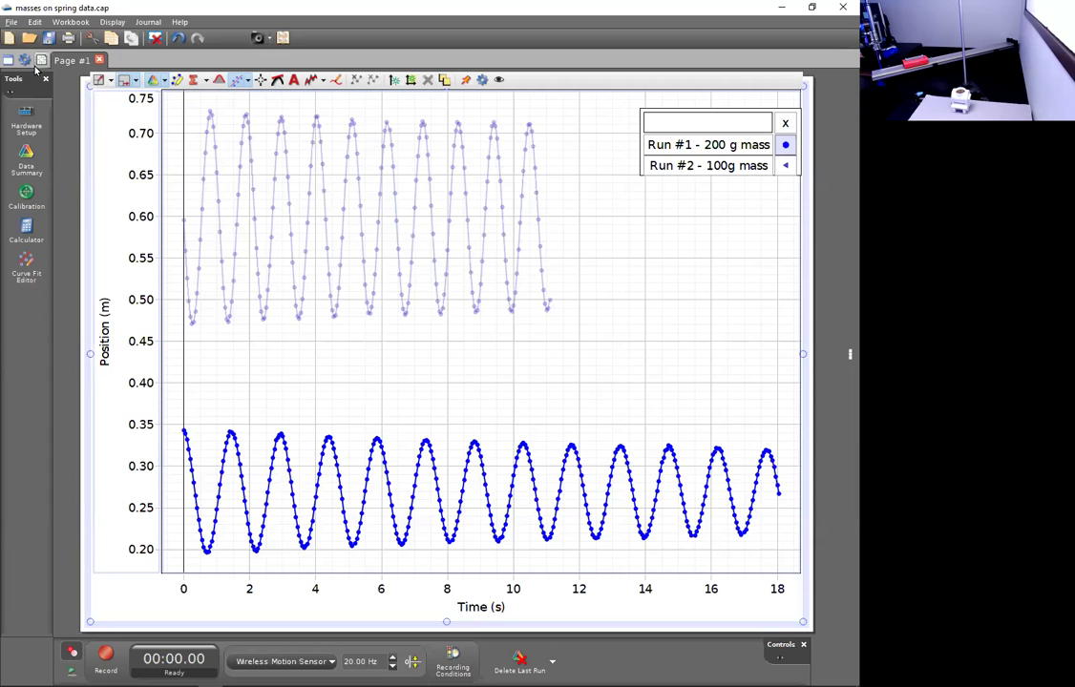
Start a new, empty experiment
{"action": "left_click", "coordinate": [12, 23]}
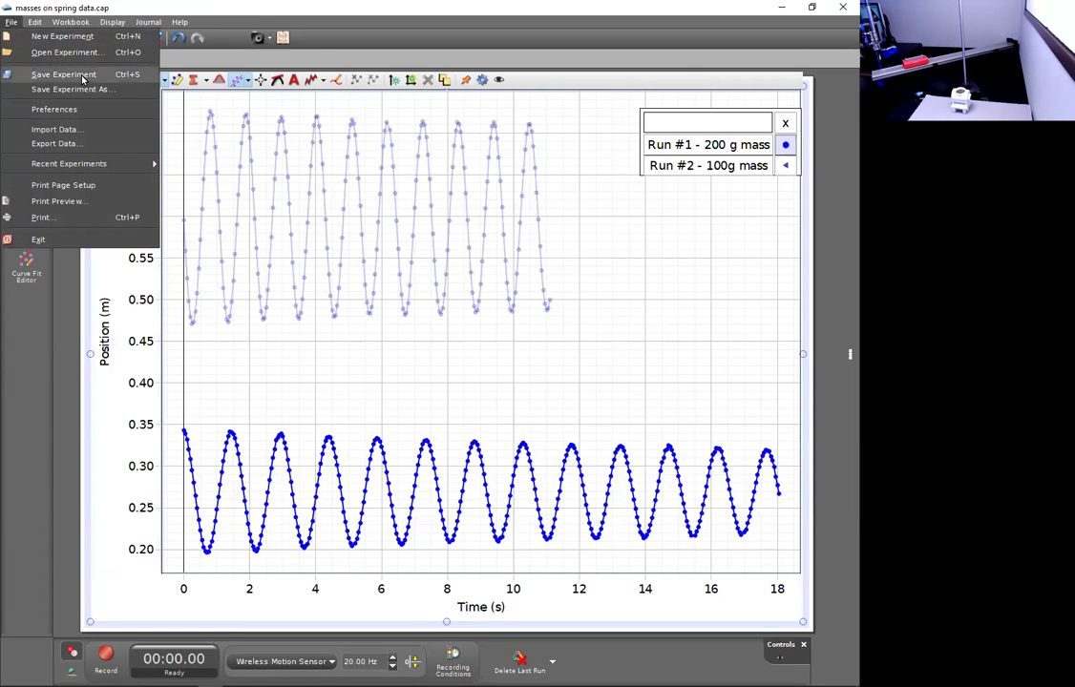
{"action": "left_click", "coordinate": [240, 9]}
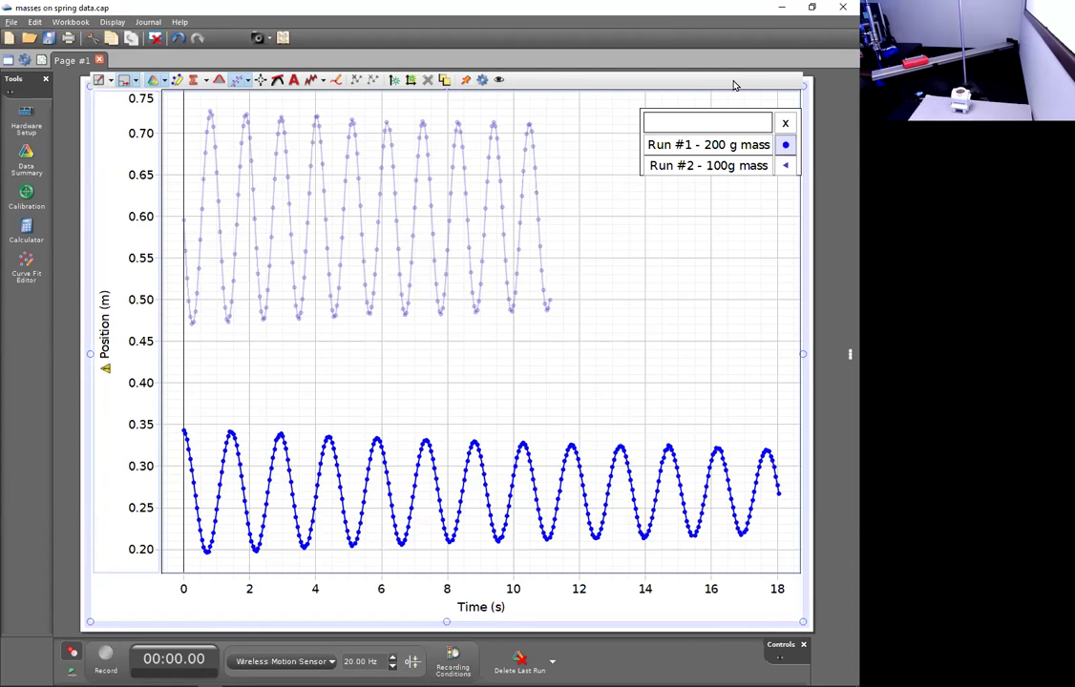
{"action": "left_click", "coordinate": [12, 22]}
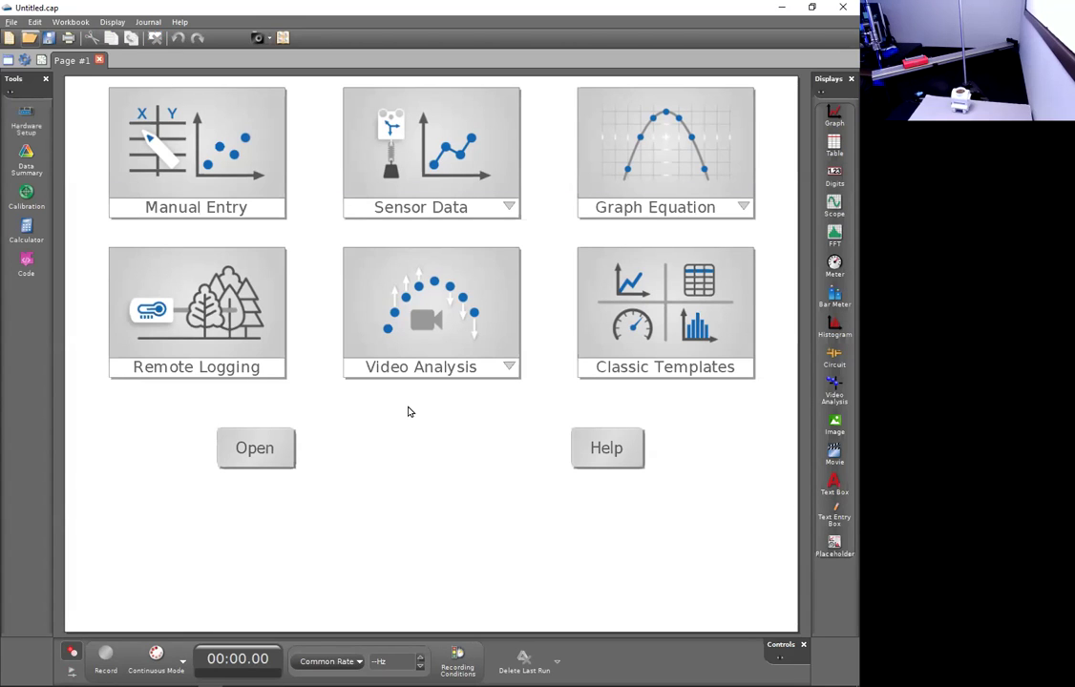
Switch to the PowerPoint slide show and advance to the experiment file (.cap) item on the "Saving & Sharing from PASCO Capstone" slide
{"action": "key", "text": "alt+Tab"}
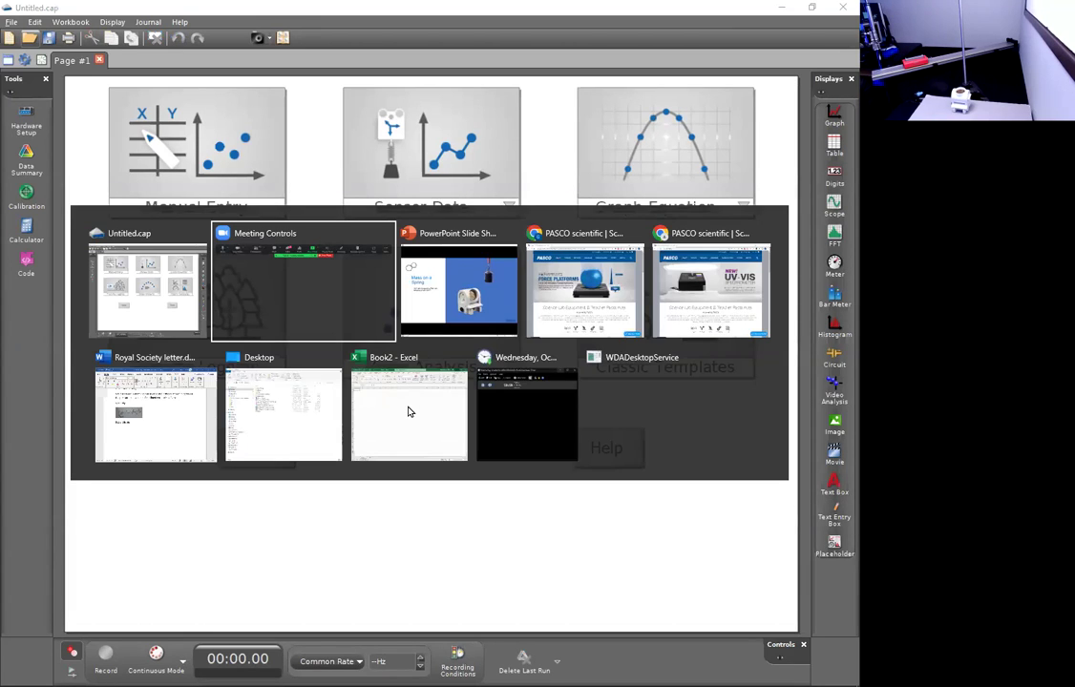
{"action": "key", "text": "alt+Tab"}
{"action": "key", "text": "Right"}
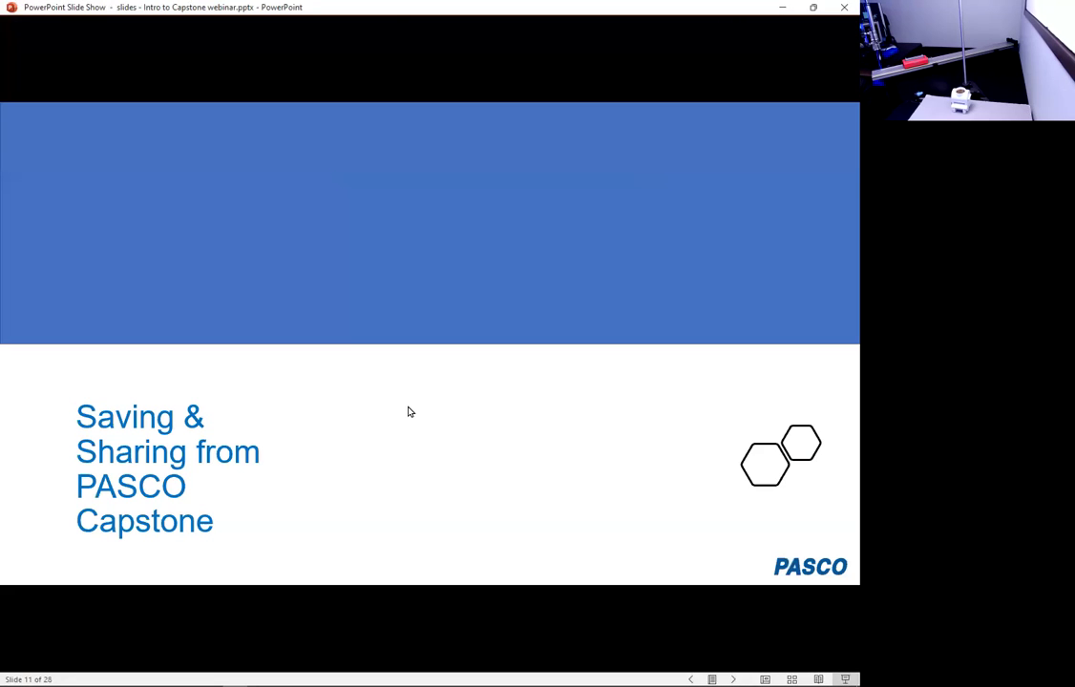
{"action": "key", "text": "Right"}
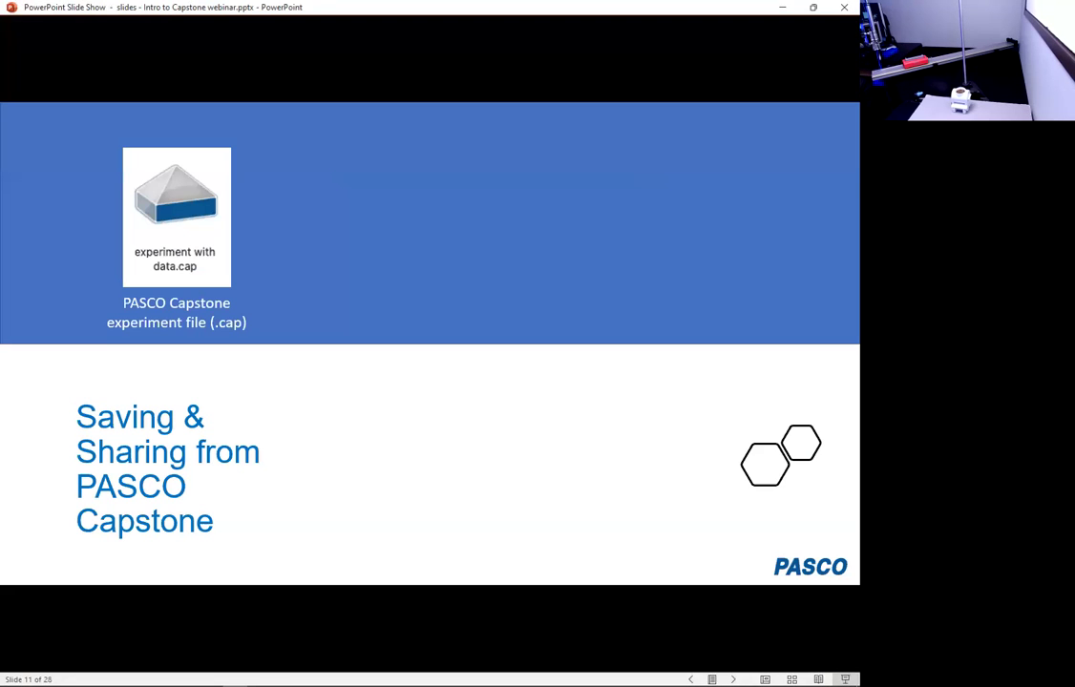
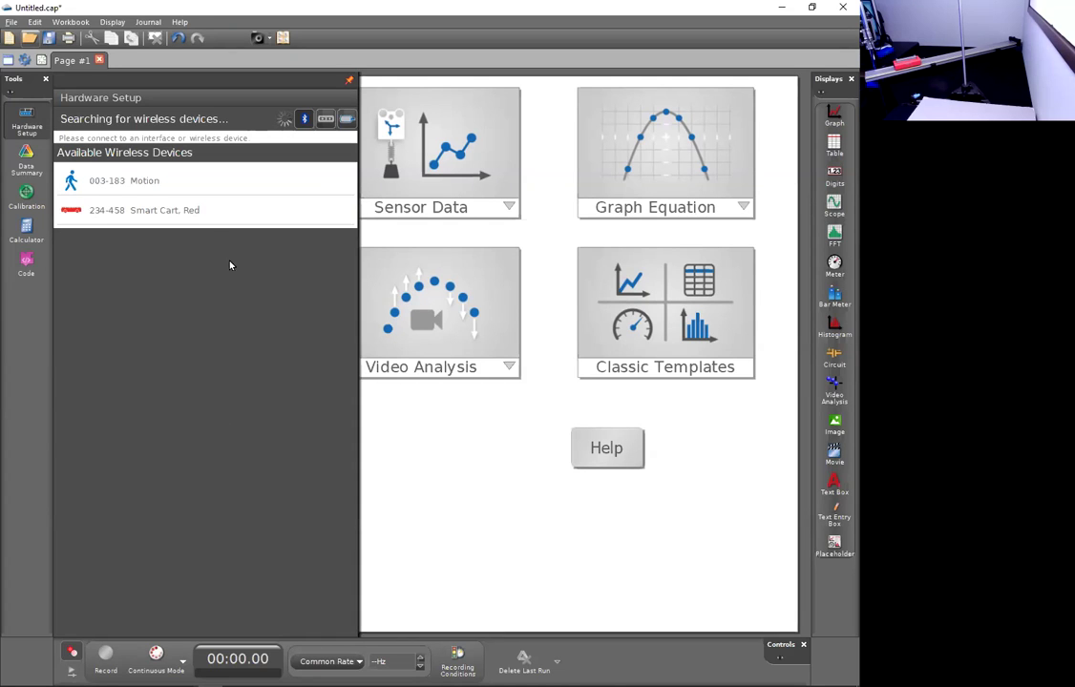
Connect the red Smart Cart wirelessly, turn off its acceleration and gyro sensors, and close the hardware setup
{"action": "left_click", "coordinate": [197, 217]}
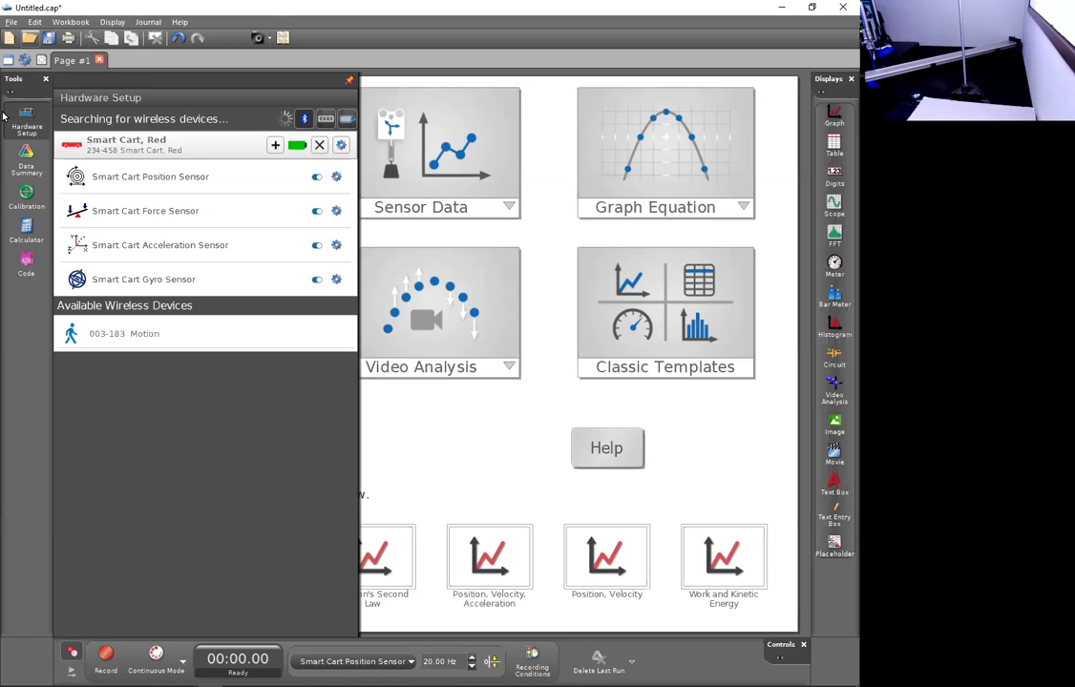
{"action": "left_click", "coordinate": [316, 245]}
{"action": "left_click", "coordinate": [317, 280]}
{"action": "left_click", "coordinate": [36, 135]}
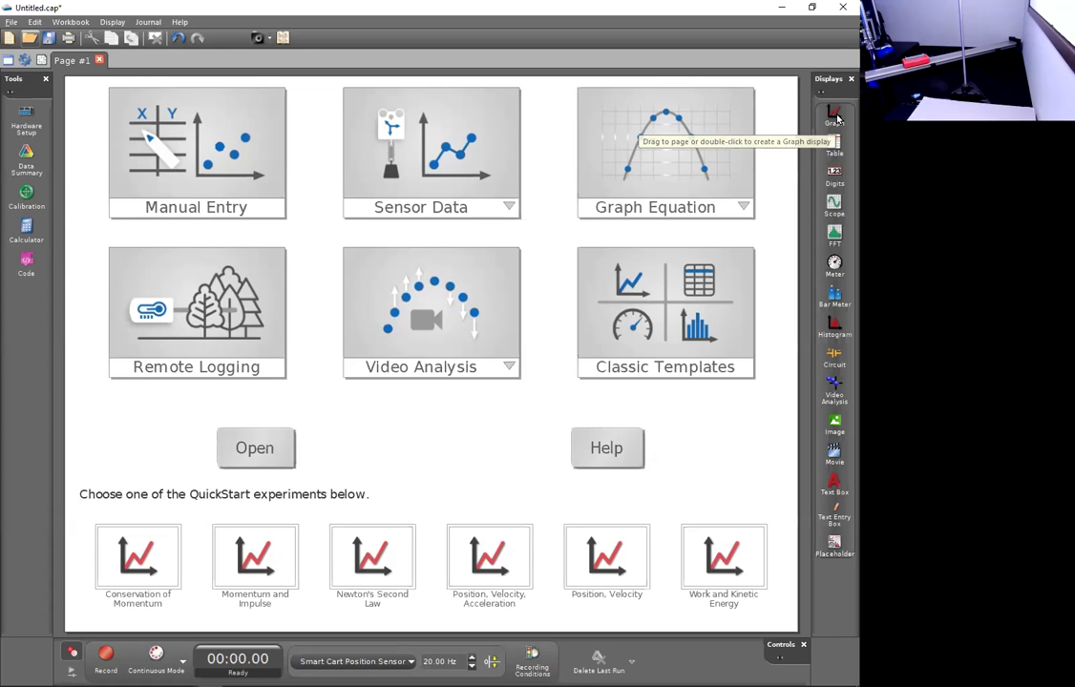
Add a graph display to the page and plot Force (N) from the Smart Cart on its vertical axis
{"action": "left_click_drag", "start_coordinate": [837, 118], "coordinate": [733, 98]}
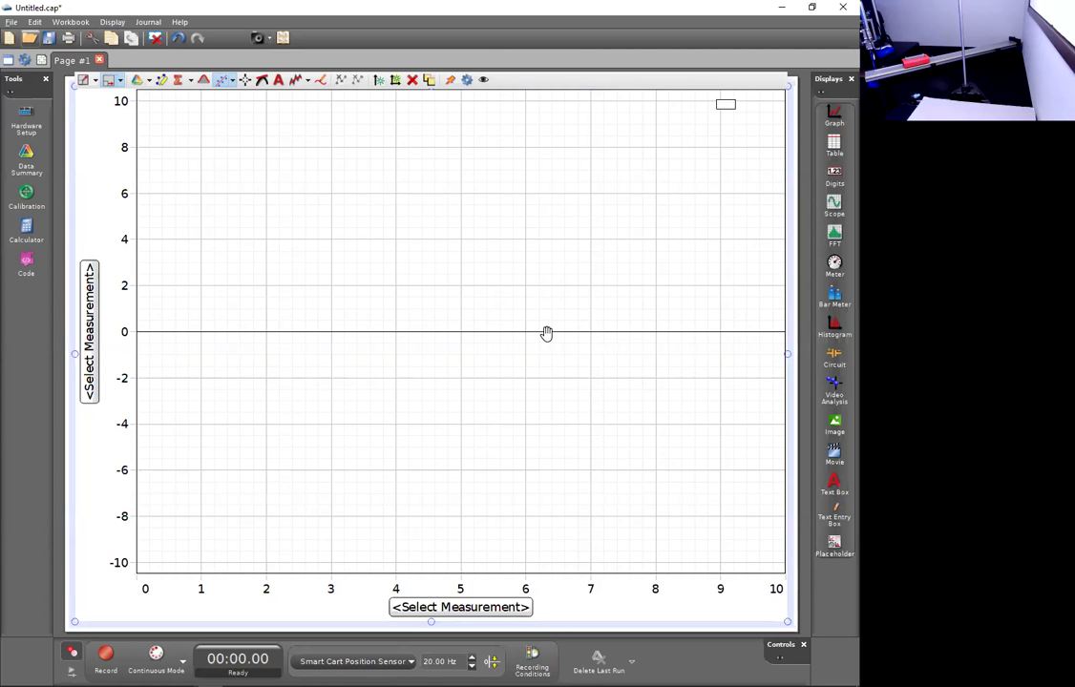
{"action": "left_click", "coordinate": [91, 356]}
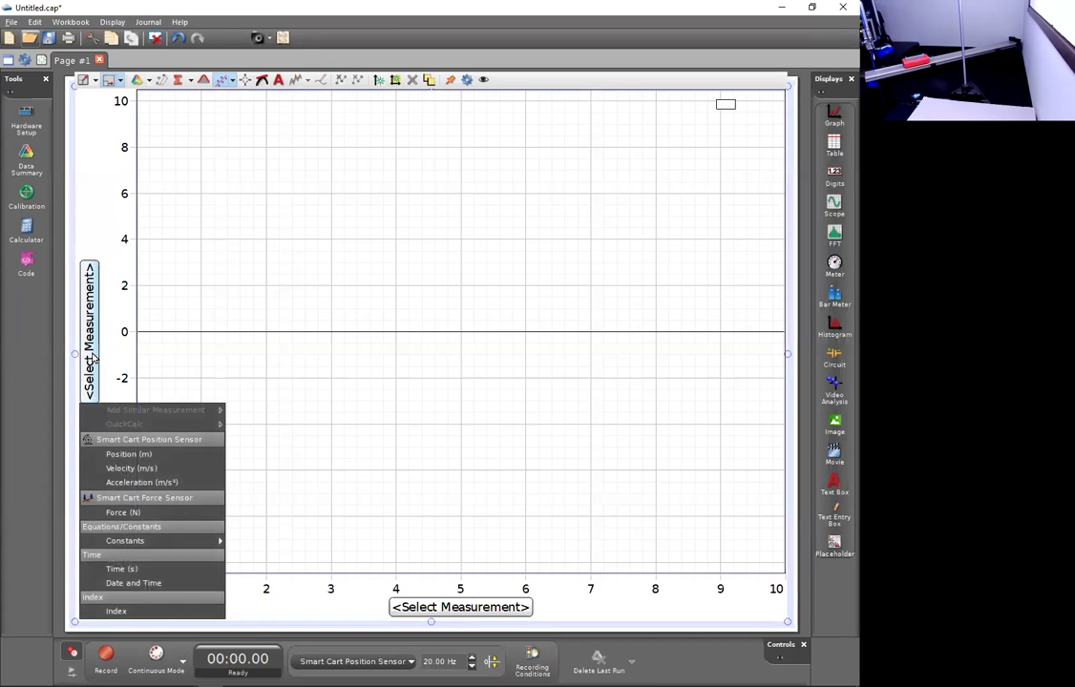
{"action": "left_click", "coordinate": [124, 512]}
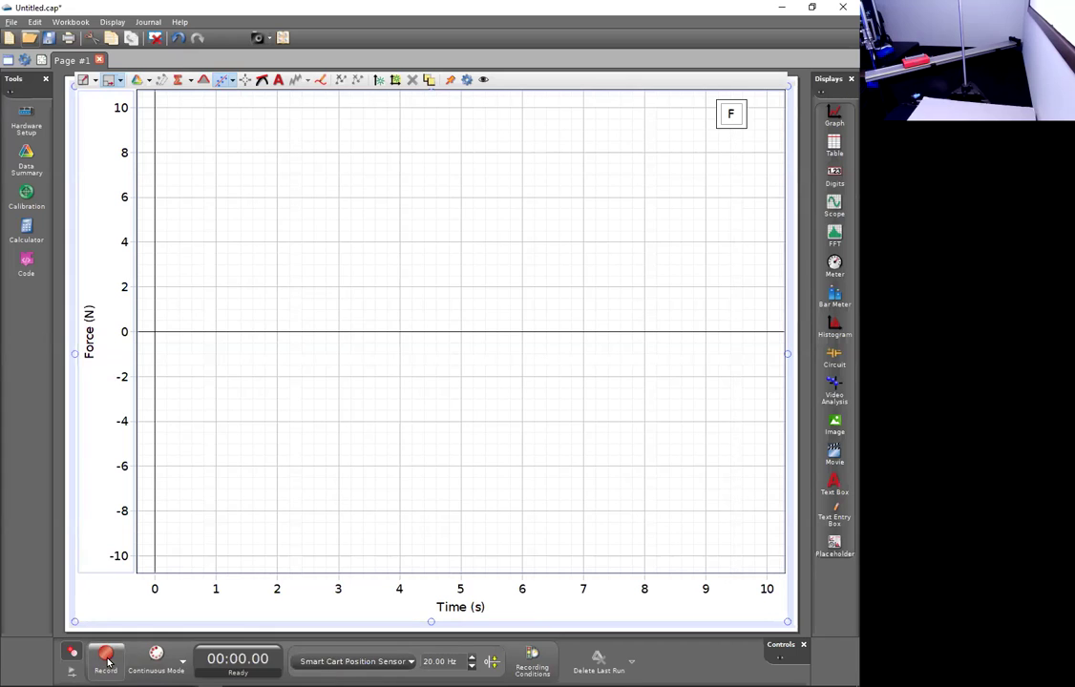
Record a Smart Cart force run for about 4.75 s and enlarge the time scale around 2 s
{"action": "key", "text": "alt+r"}
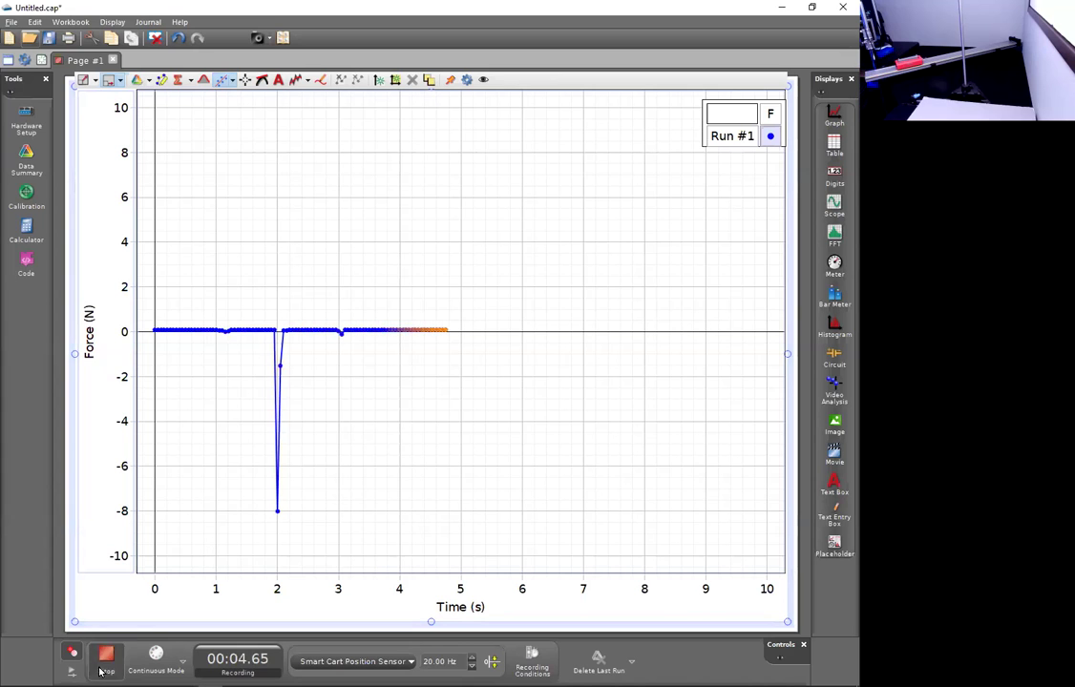
{"action": "key", "text": "alt+r"}
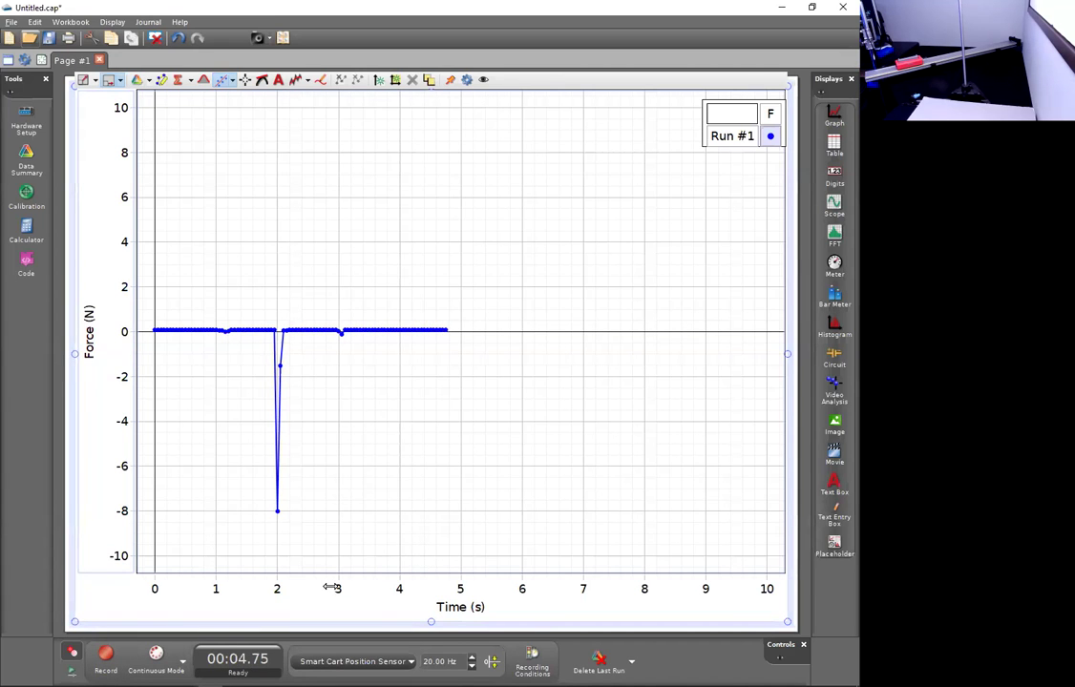
{"action": "scroll", "coordinate": [297, 591], "scroll_direction": "up", "scroll_amount": 5}
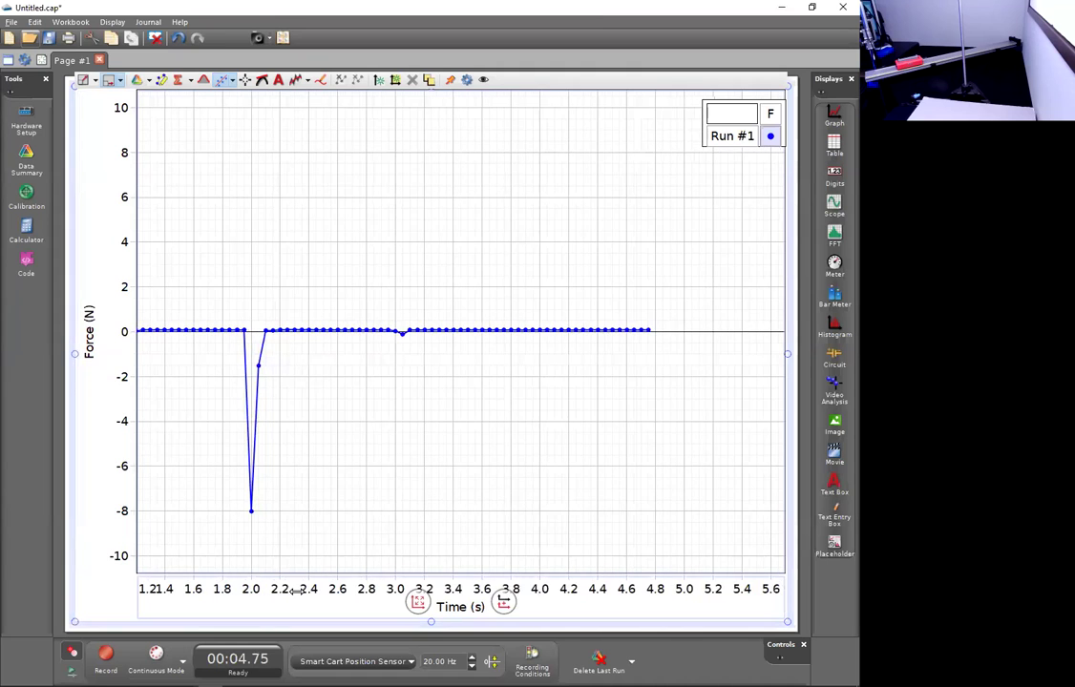
{"action": "left_click_drag", "start_coordinate": [323, 518], "coordinate": [475, 510]}
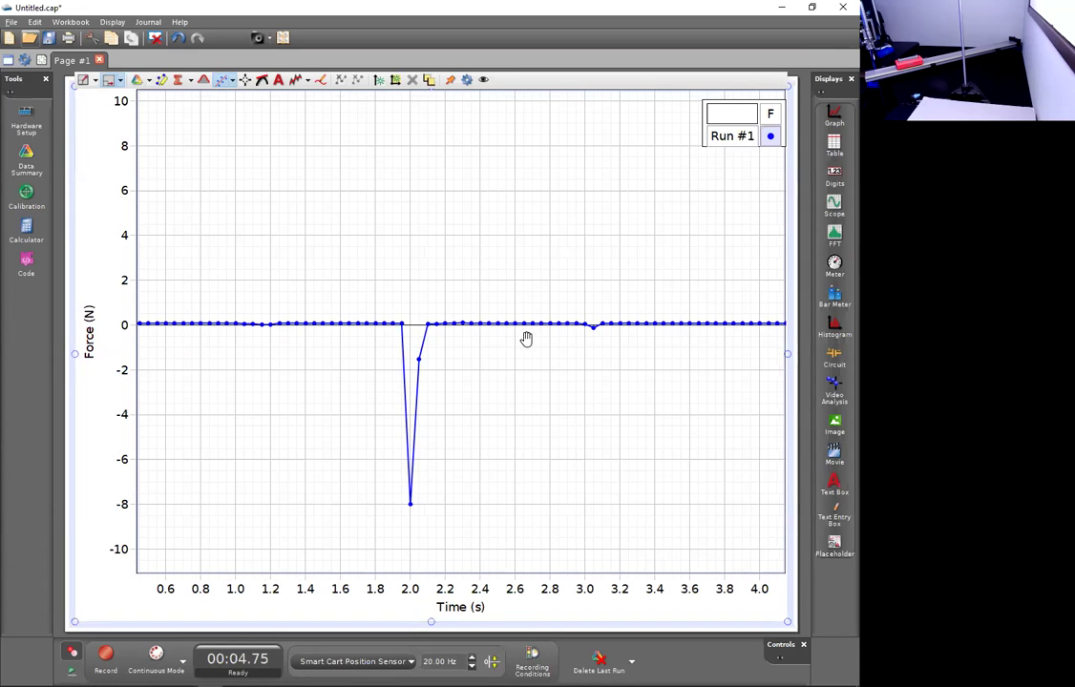
Examine the shape and data points of the force peak near 2.0 s in Run #1
{"action": "scroll", "coordinate": [489, 399], "scroll_direction": "up", "scroll_amount": 2}
{"action": "scroll", "coordinate": [490, 399], "scroll_direction": "down", "scroll_amount": 4}
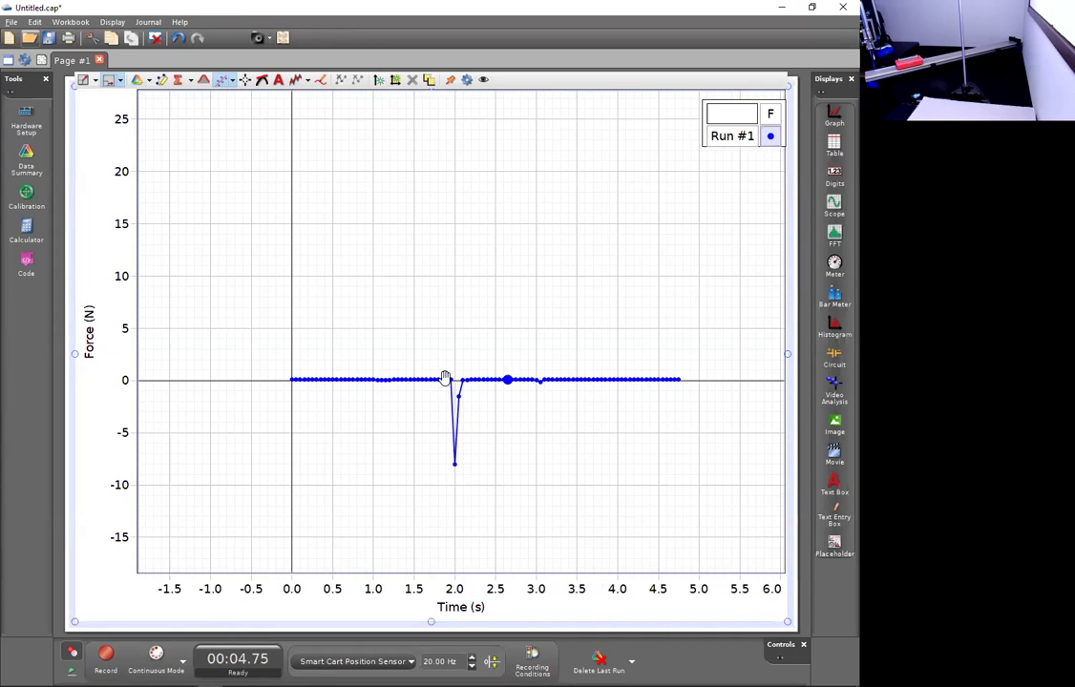
{"action": "scroll", "coordinate": [469, 485], "scroll_direction": "up", "scroll_amount": 1}
{"action": "scroll", "coordinate": [469, 485], "scroll_direction": "up", "scroll_amount": 3}
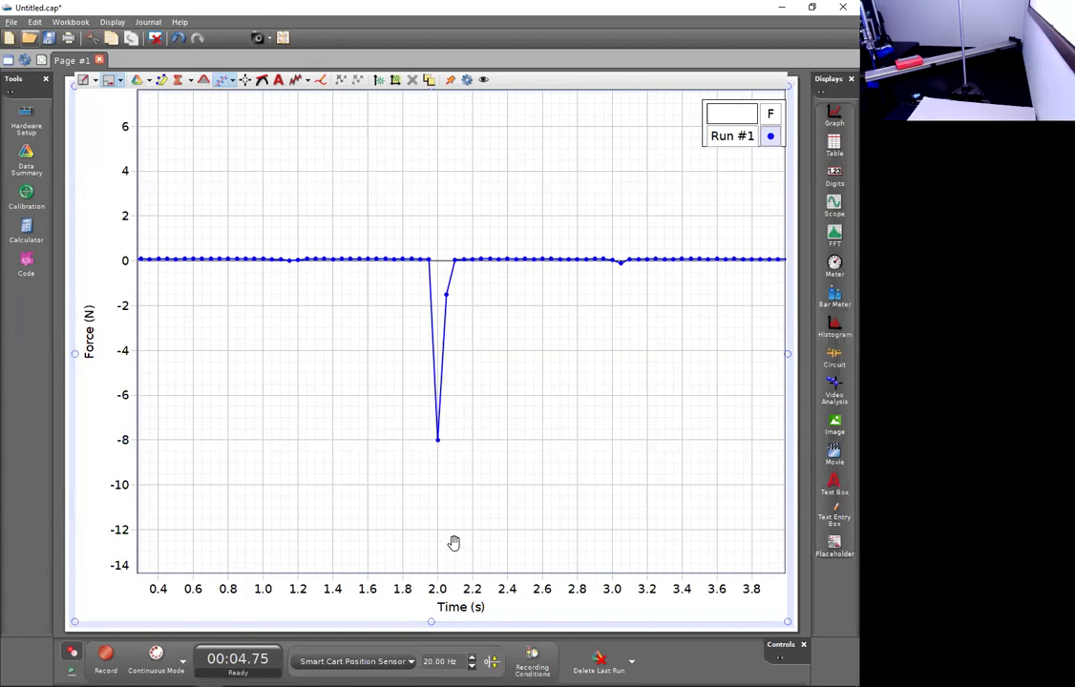
{"action": "scroll", "coordinate": [434, 514], "scroll_direction": "up", "scroll_amount": 1}
{"action": "scroll", "coordinate": [432, 513], "scroll_direction": "up", "scroll_amount": 1}
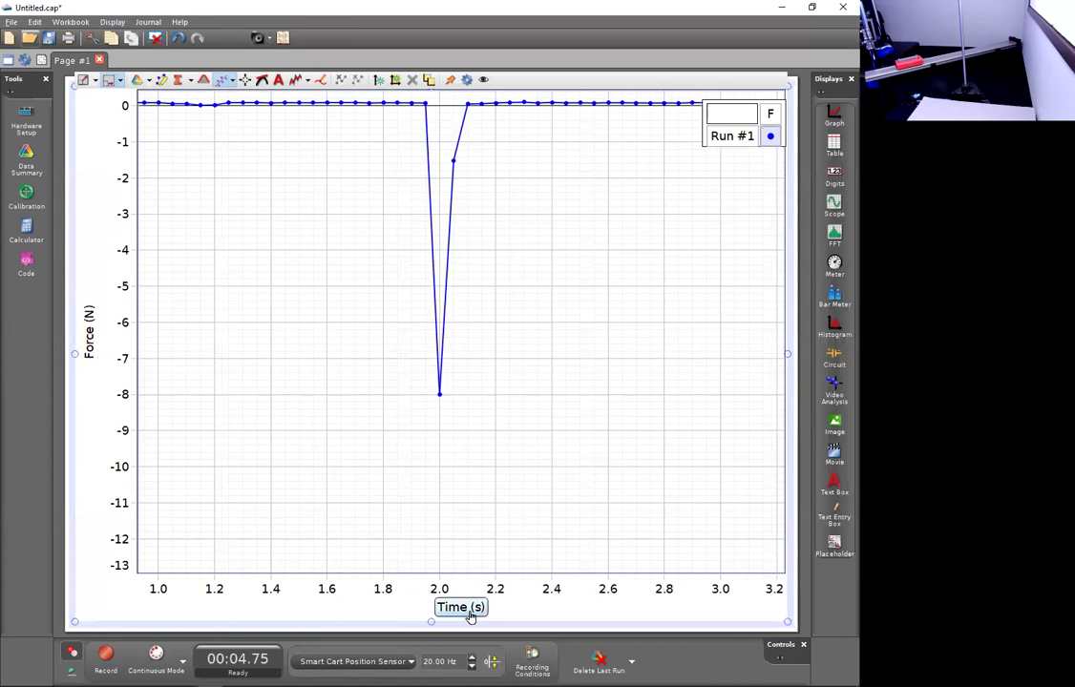
{"action": "scroll", "coordinate": [441, 584], "scroll_direction": "up", "scroll_amount": 1}
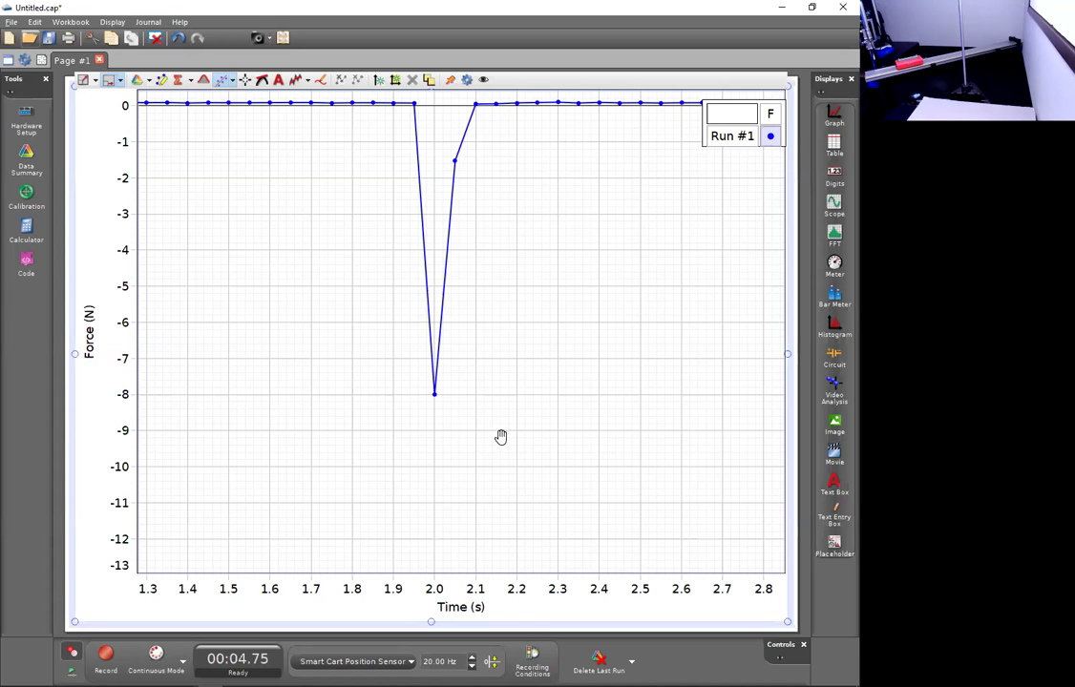
{"action": "left_click_drag", "start_coordinate": [212, 245], "coordinate": [214, 422]}
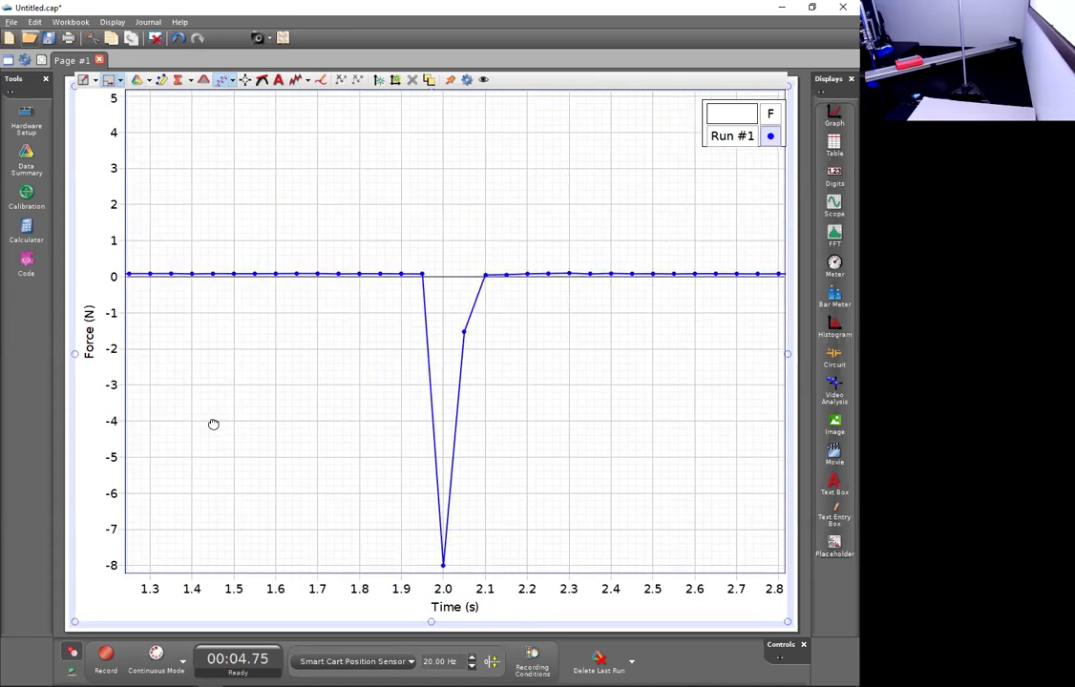
Examine the small force readings around 0 N before and after the peak on an enlarged force scale
{"action": "scroll", "coordinate": [99, 289], "scroll_direction": "up", "scroll_amount": 5}
{"action": "scroll", "coordinate": [103, 289], "scroll_direction": "up", "scroll_amount": 6}
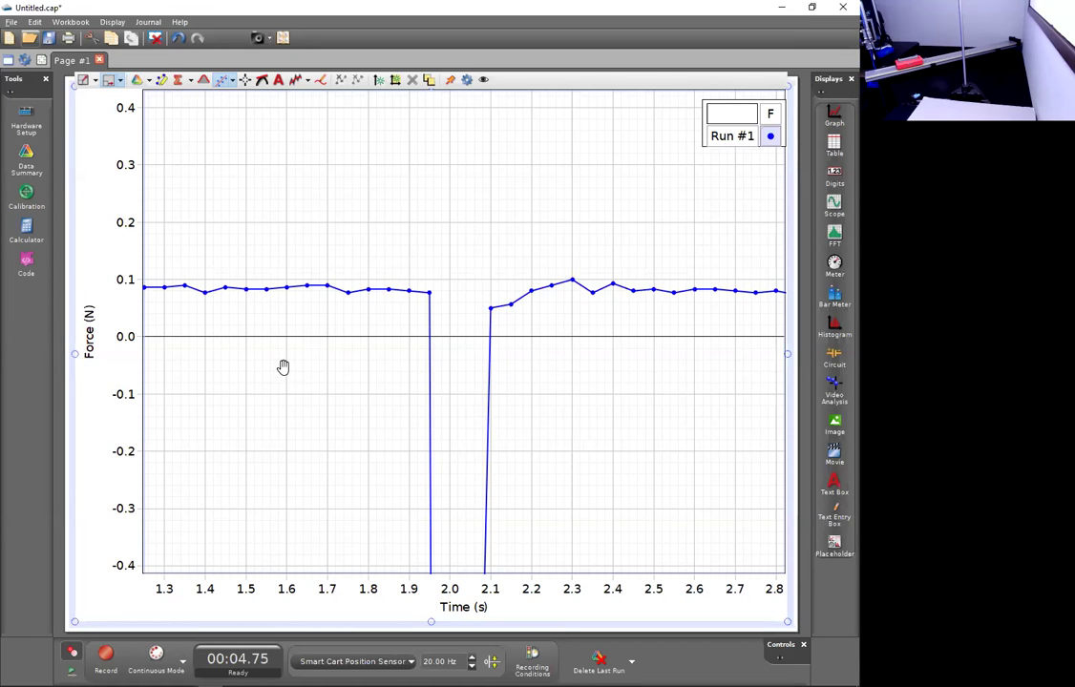
{"action": "scroll", "coordinate": [457, 480], "scroll_direction": "up", "scroll_amount": 2}
{"action": "scroll", "coordinate": [459, 480], "scroll_direction": "down", "scroll_amount": 4}
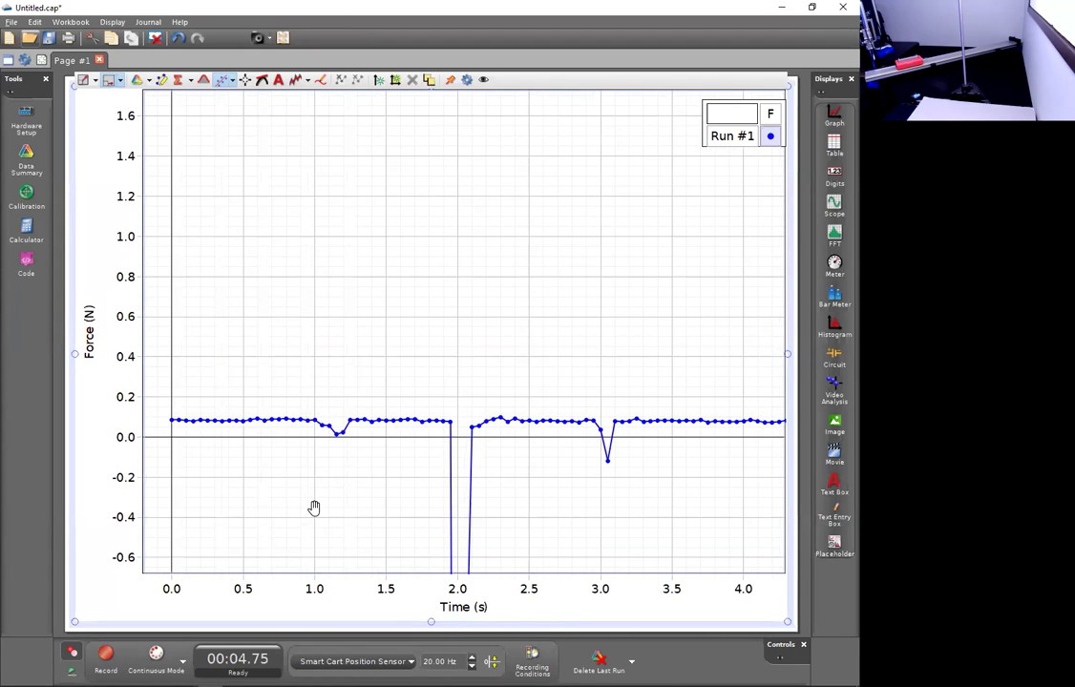
{"action": "left_click_drag", "start_coordinate": [317, 504], "coordinate": [362, 202]}
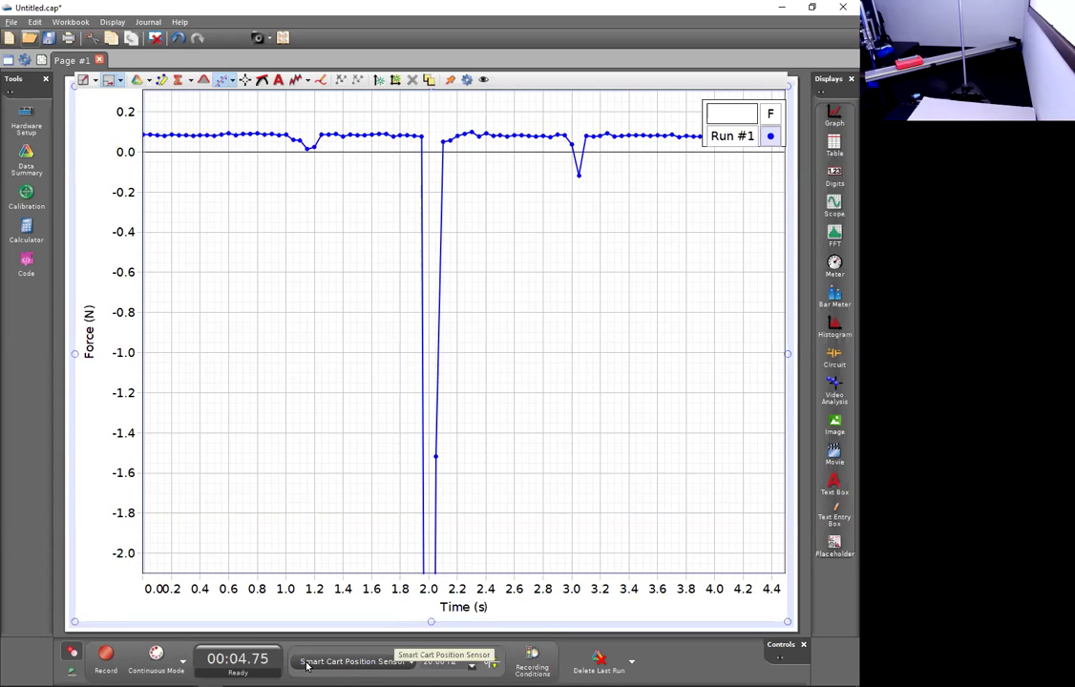
Set the Smart Cart Force Sensor's sample rate to 500 Hz and check the cart's enabled sensors in the hardware setup
{"action": "left_click", "coordinate": [389, 669]}
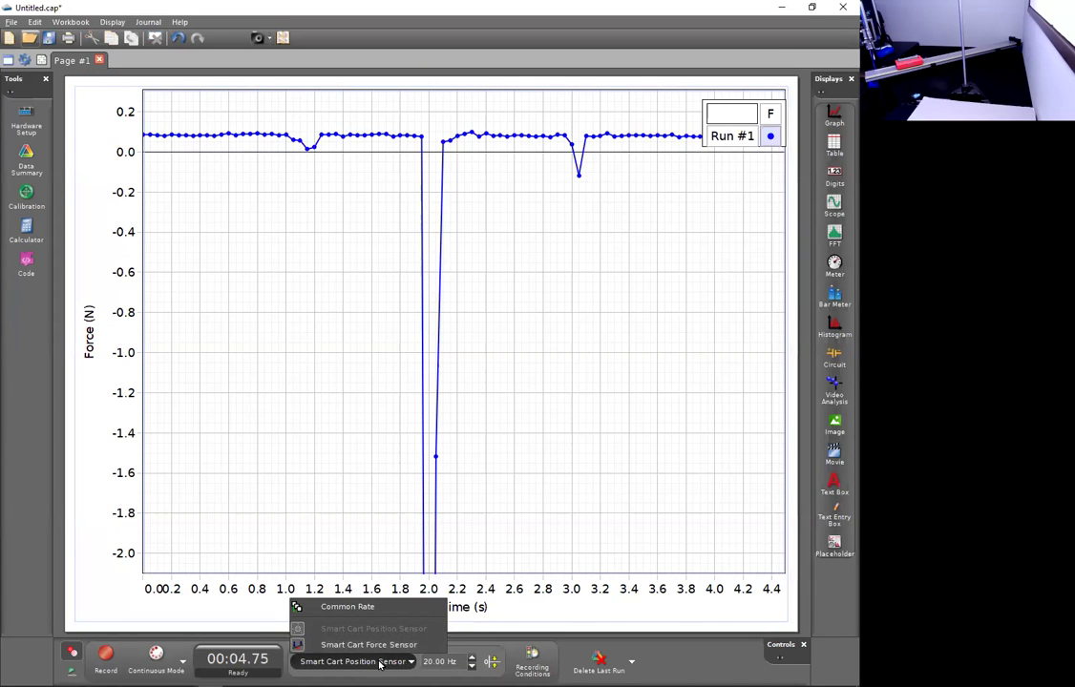
{"action": "left_click", "coordinate": [379, 646]}
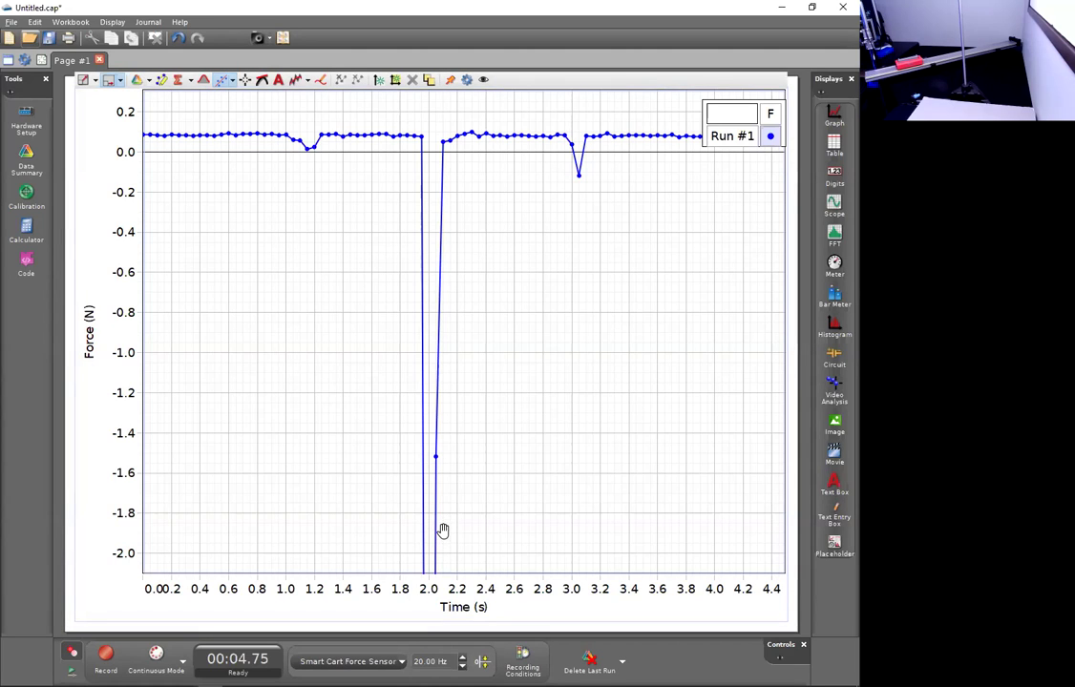
{"action": "left_click", "coordinate": [380, 662]}
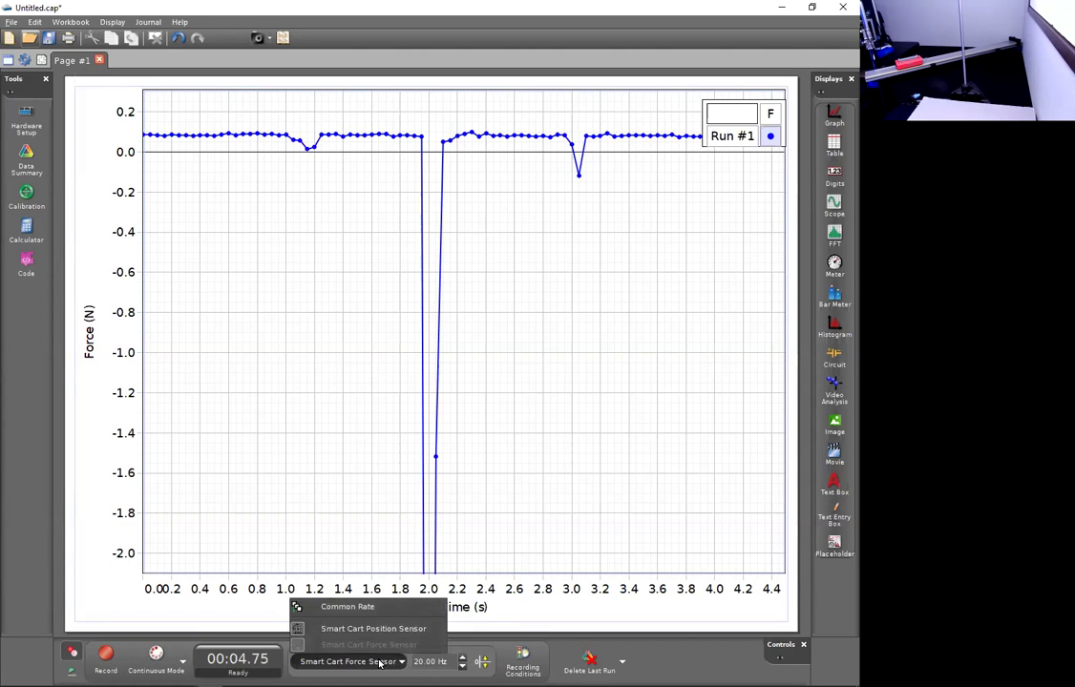
{"action": "left_click", "coordinate": [334, 609]}
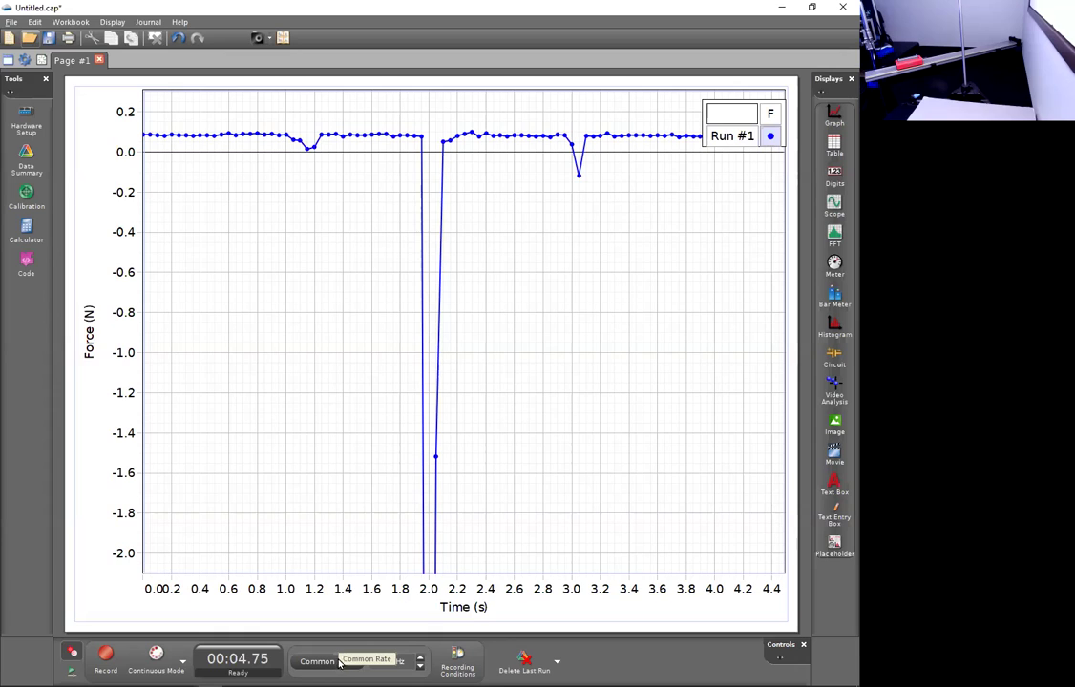
{"action": "left_click", "coordinate": [350, 667]}
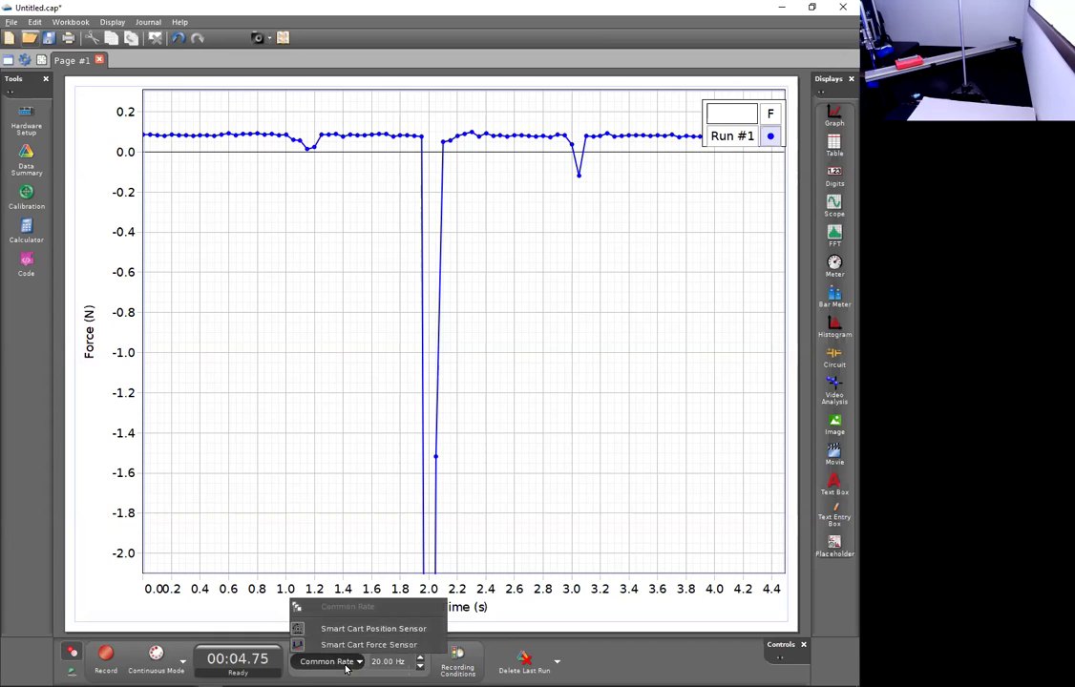
{"action": "left_click", "coordinate": [347, 651]}
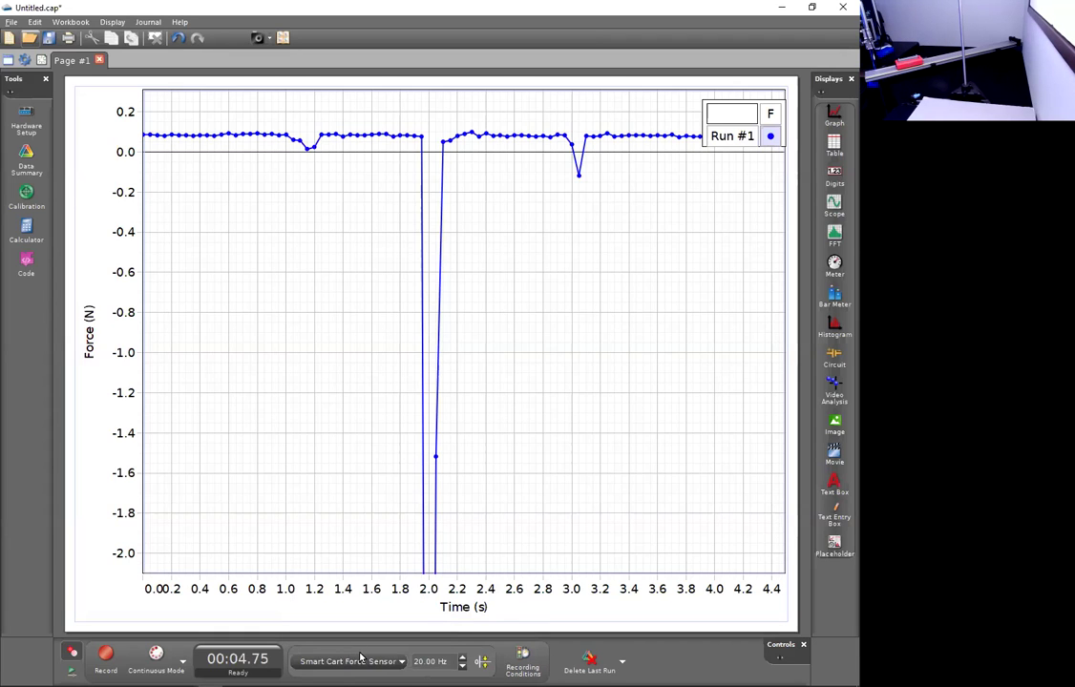
{"action": "left_click", "coordinate": [463, 658]}
{"action": "left_click", "coordinate": [463, 658]}
{"action": "left_click", "coordinate": [463, 658]}
{"action": "left_click", "coordinate": [463, 658]}
{"action": "left_click", "coordinate": [27, 119]}
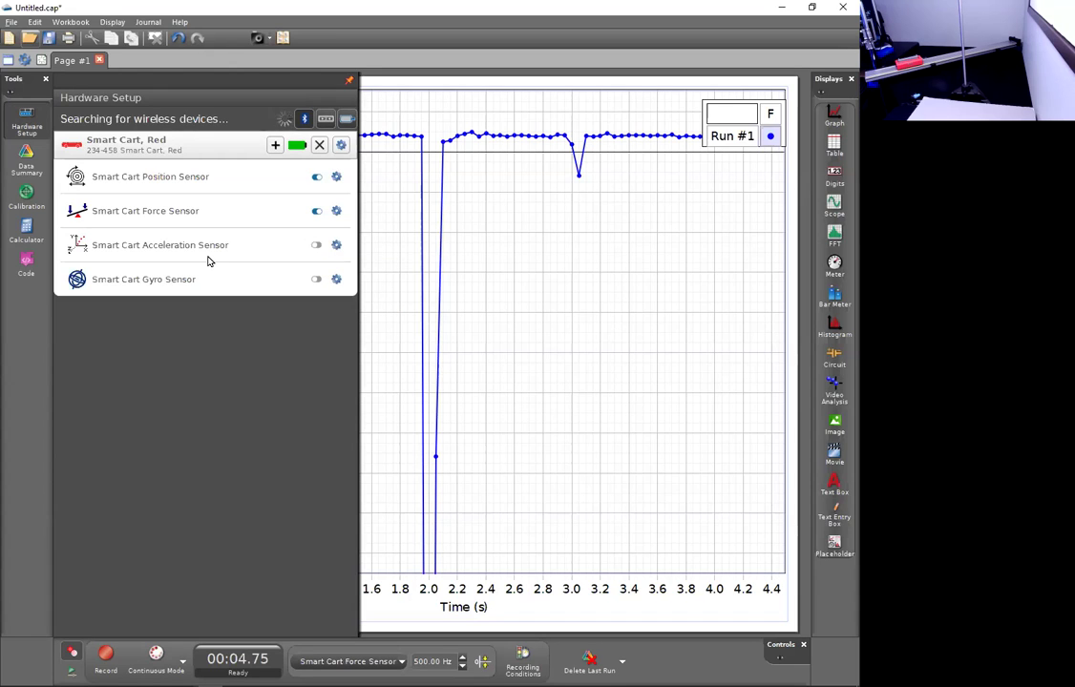
{"action": "left_click", "coordinate": [26, 122]}
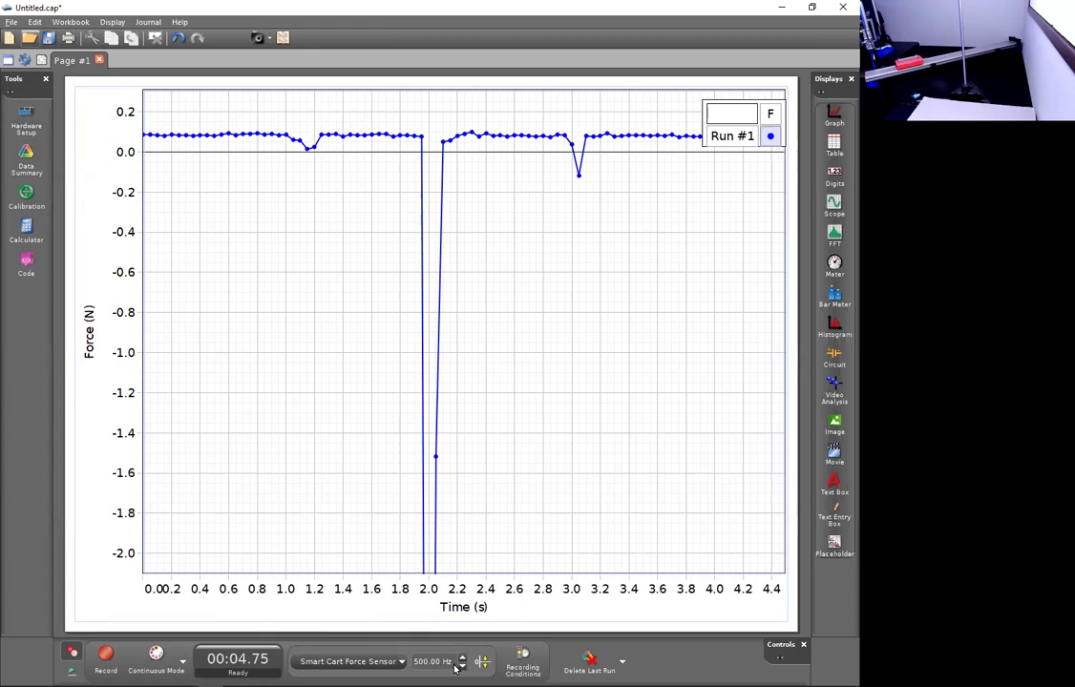
Set the Smart Cart Position Sensor's sample rate to 50 Hz
{"action": "left_click", "coordinate": [401, 662]}
{"action": "left_click", "coordinate": [382, 629]}
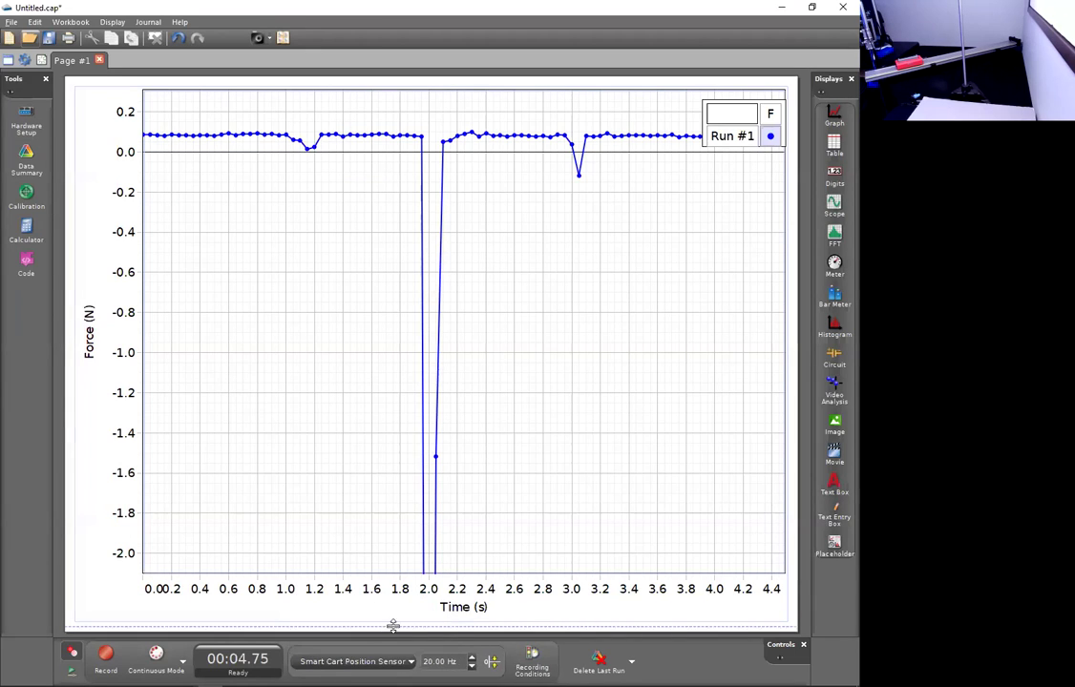
{"action": "left_click", "coordinate": [472, 661]}
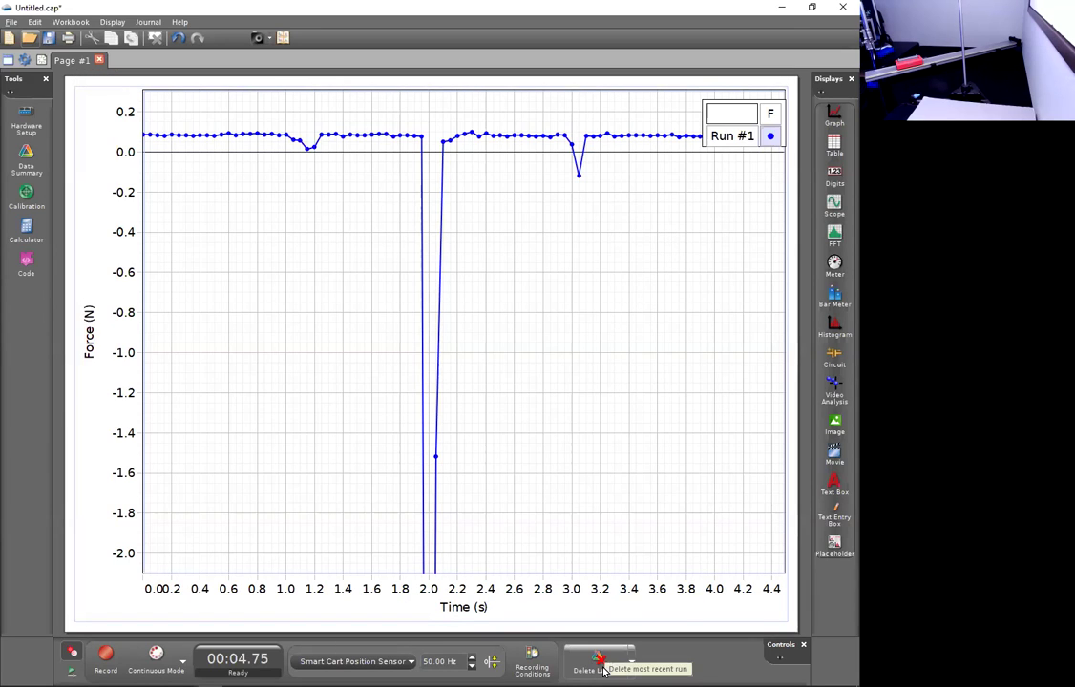
Delete the last recorded run and check the available sensor measurements in the data summary
{"action": "left_click", "coordinate": [631, 662]}
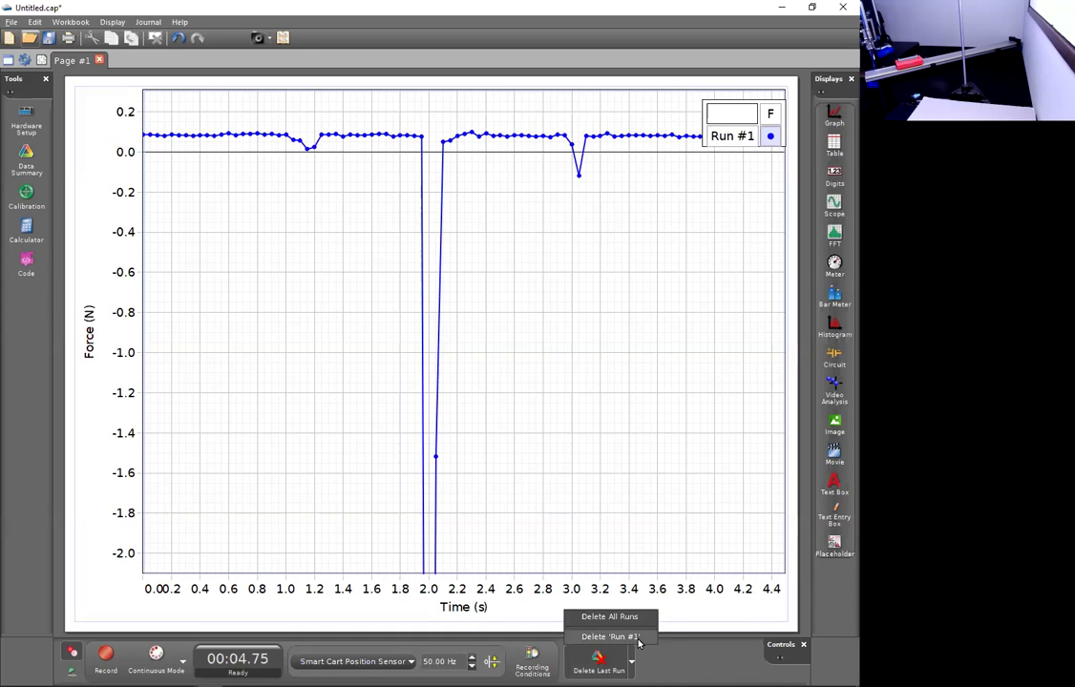
{"action": "left_click", "coordinate": [677, 661]}
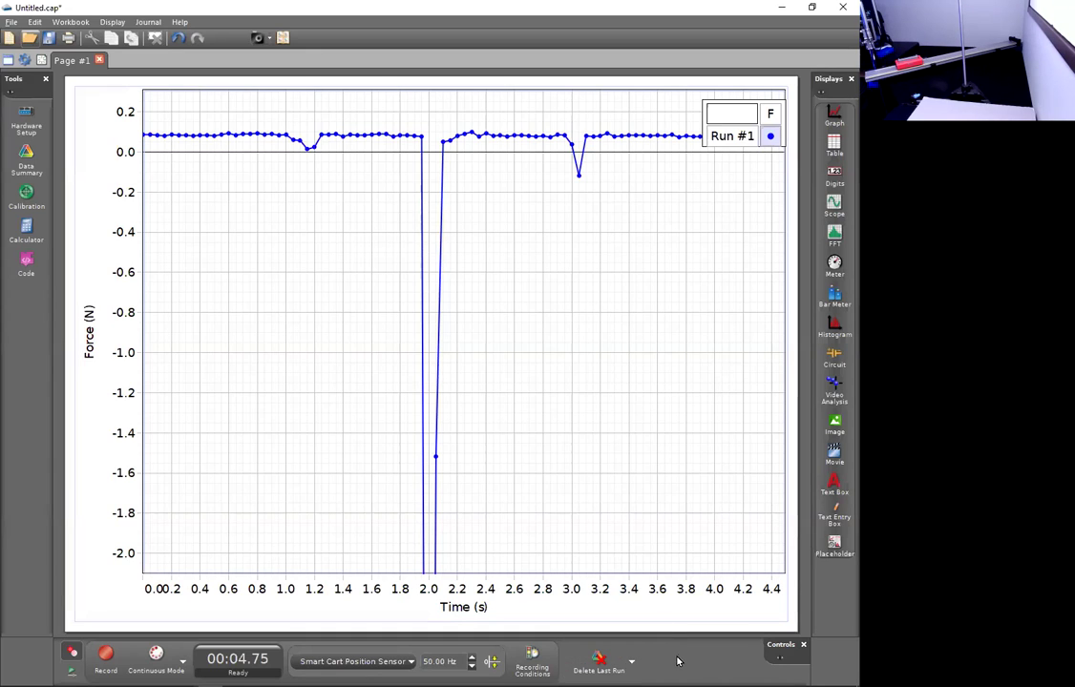
{"action": "left_click", "coordinate": [598, 658]}
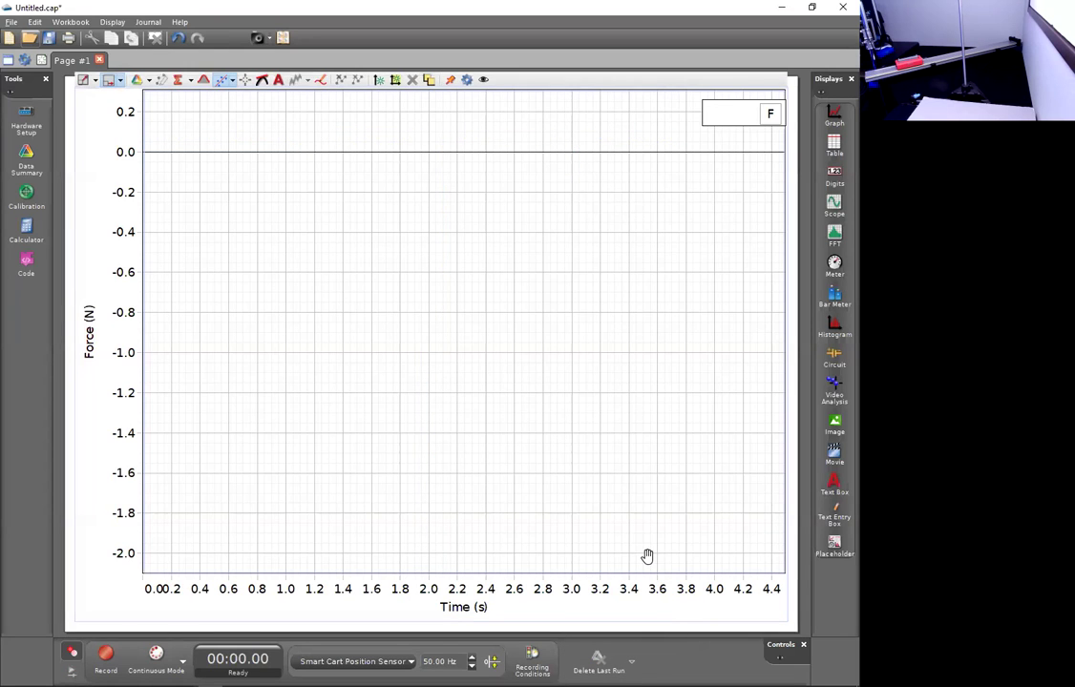
{"action": "left_click", "coordinate": [36, 152]}
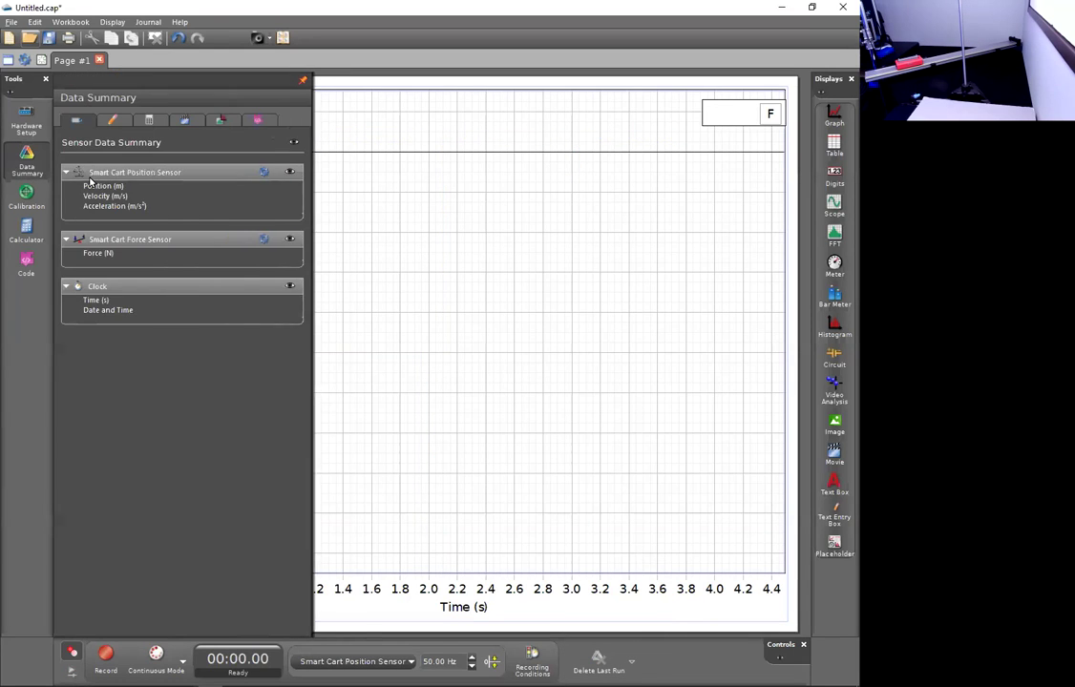
{"action": "left_click", "coordinate": [38, 151]}
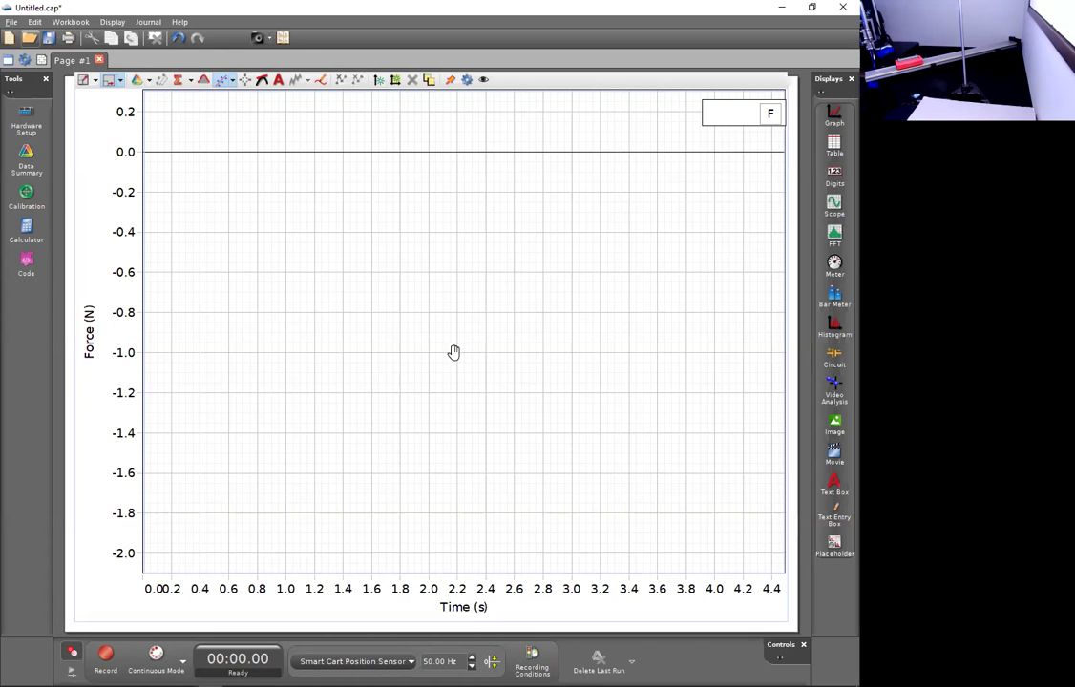
Add a second graph beside the force graph, plot Velocity (m/s) on it and rescale its time axis to about 5 s
{"action": "double_click", "coordinate": [835, 116]}
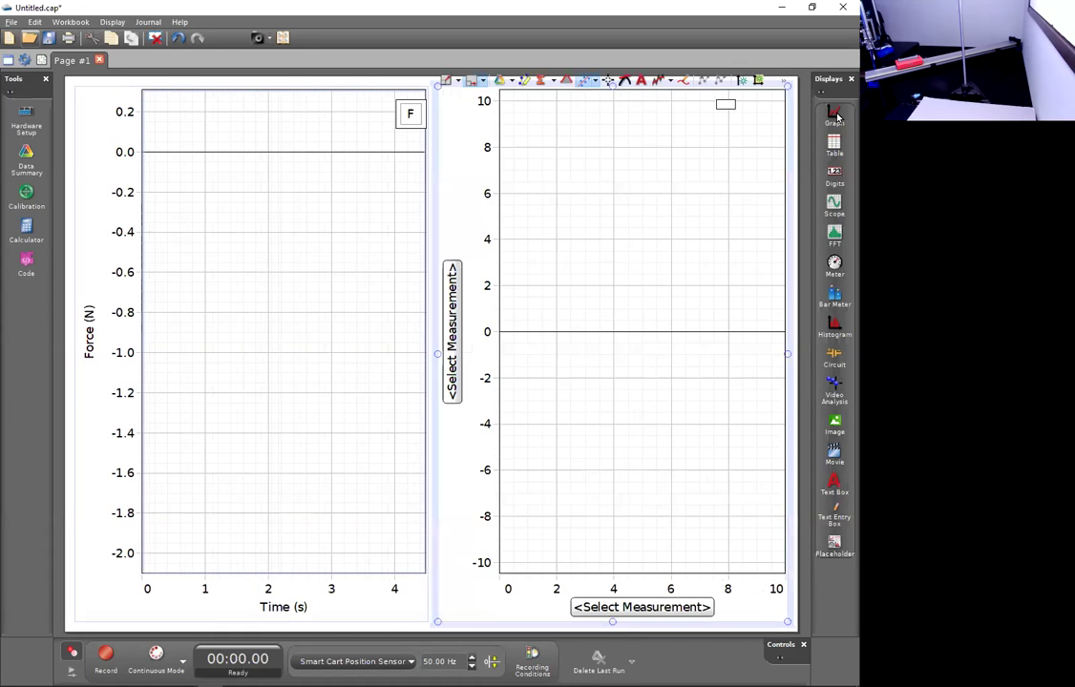
{"action": "left_click", "coordinate": [456, 330]}
{"action": "left_click", "coordinate": [506, 470]}
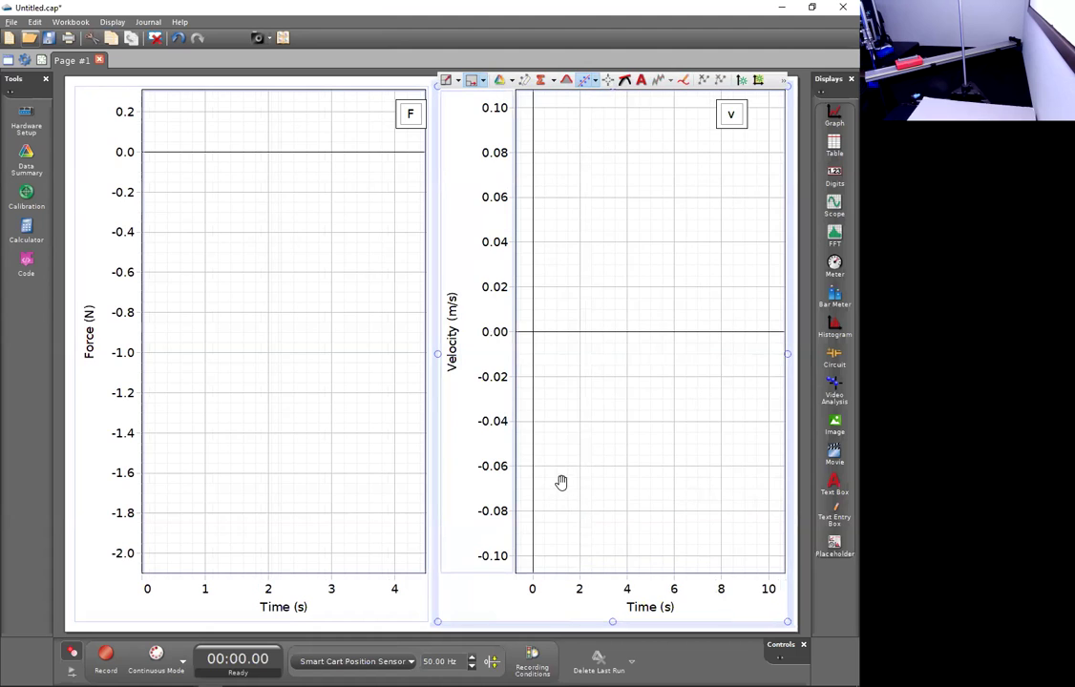
{"action": "left_click_drag", "start_coordinate": [586, 587], "coordinate": [506, 582]}
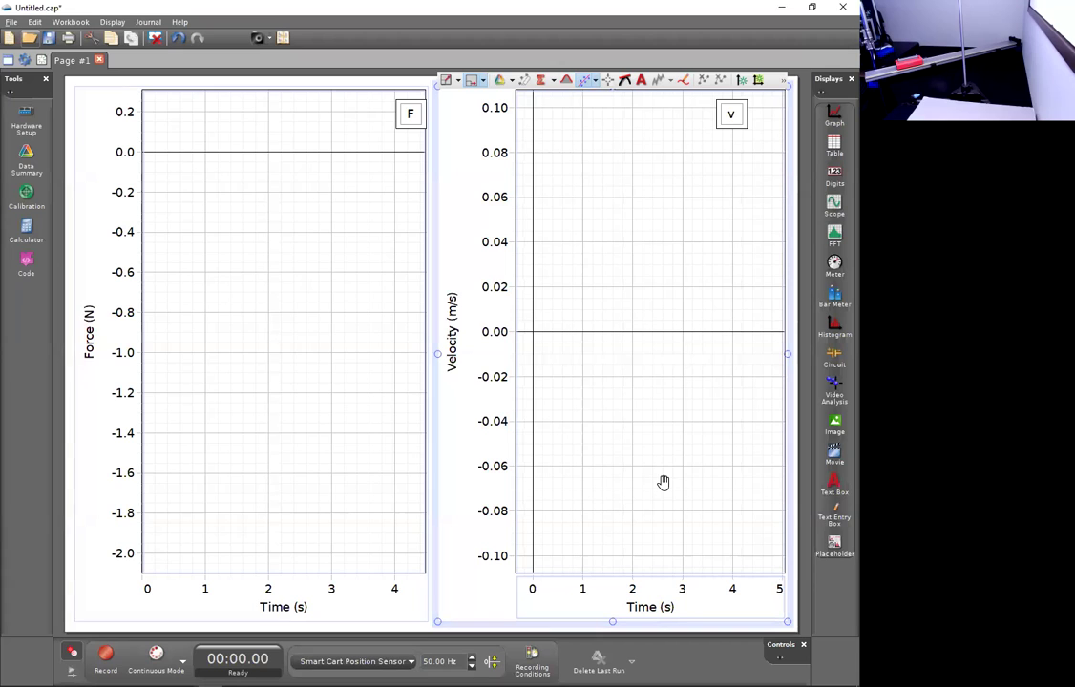
Undo the separate velocity graph placed beside the force graph
{"action": "key", "text": "ctrl+z"}
{"action": "key", "text": "ctrl+z"}
{"action": "key", "text": "ctrl+z"}
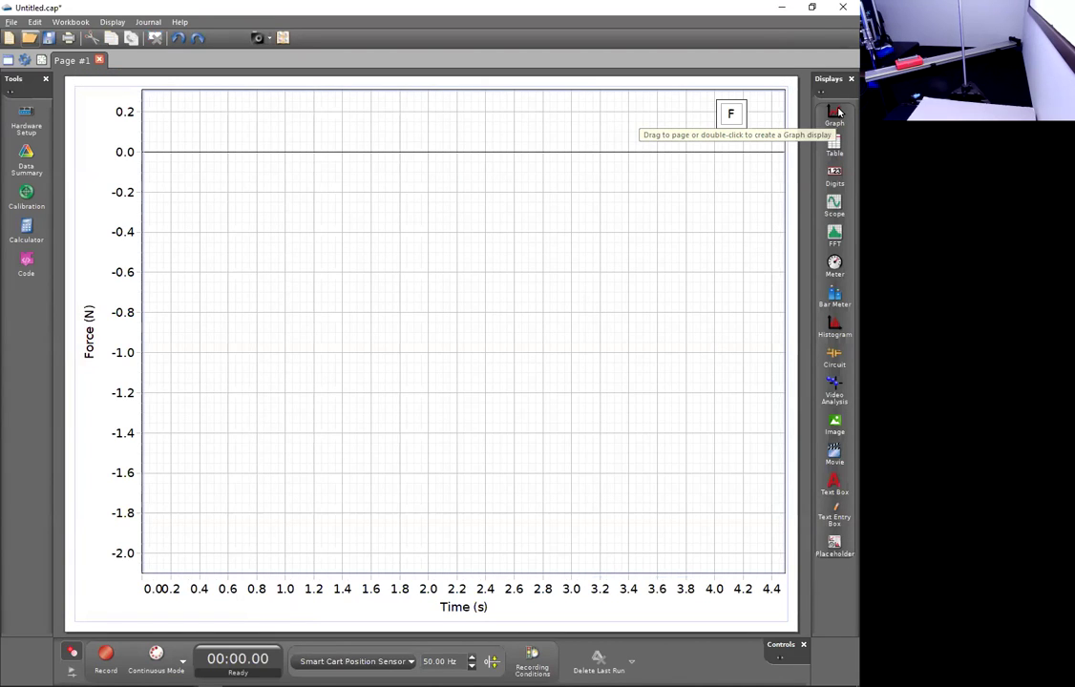
Place a separate graph below the force graph, plot Velocity (m/s) on it and rescale its time axis to about 5.5 s
{"action": "left_click_drag", "start_coordinate": [834, 112], "coordinate": [431, 607]}
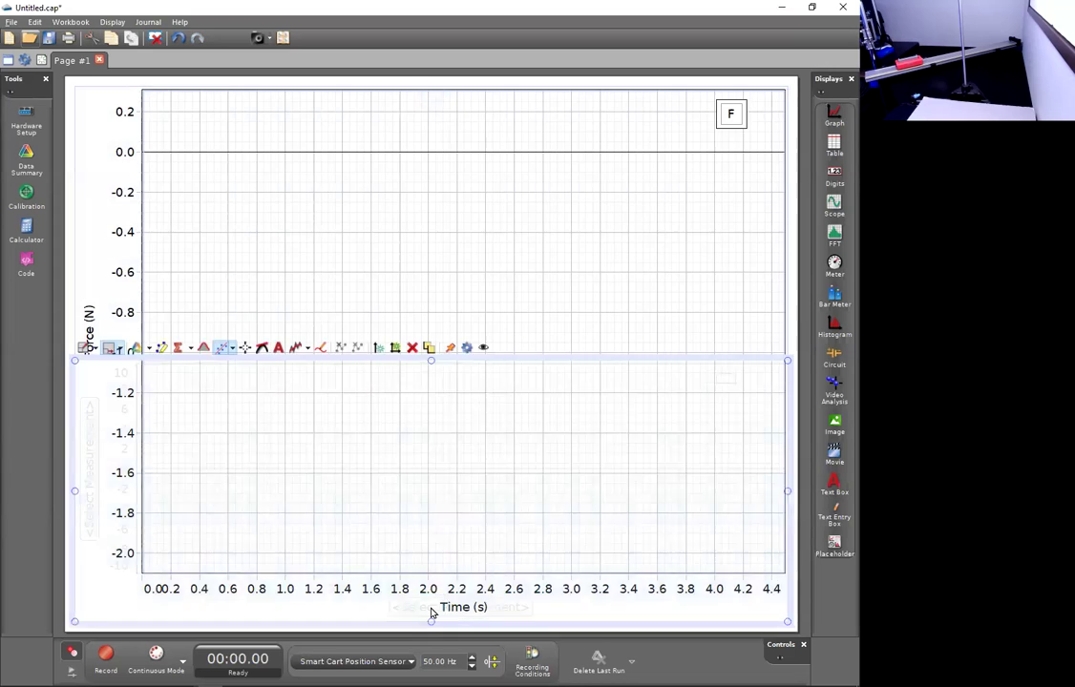
{"action": "left_click", "coordinate": [89, 420]}
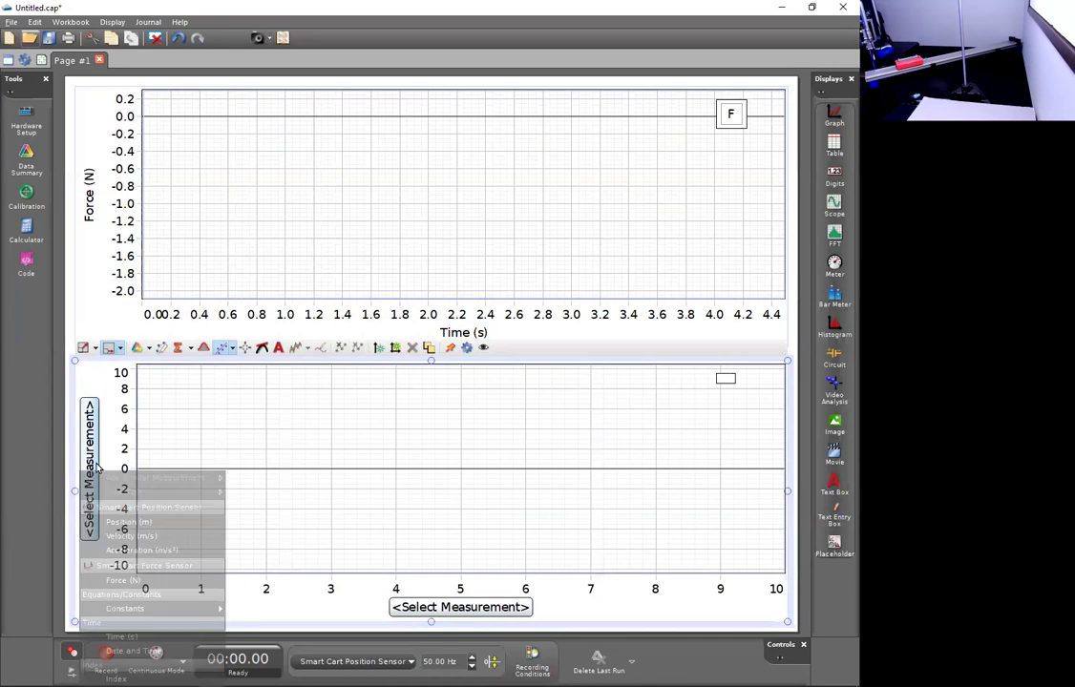
{"action": "left_click", "coordinate": [110, 536]}
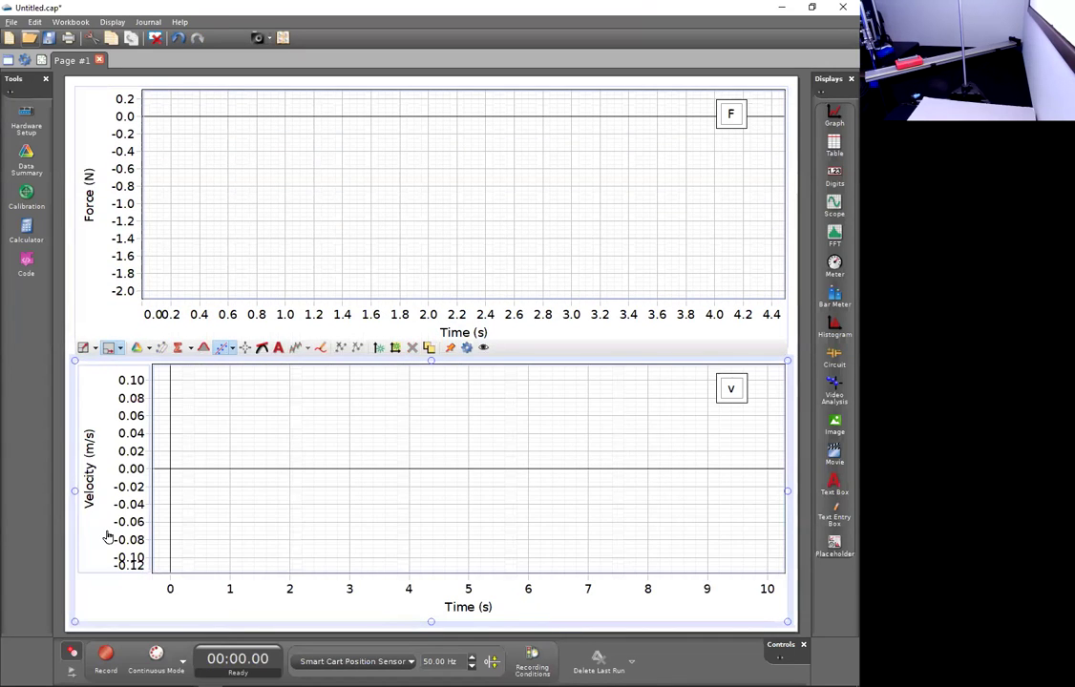
{"action": "left_click_drag", "start_coordinate": [305, 588], "coordinate": [417, 578]}
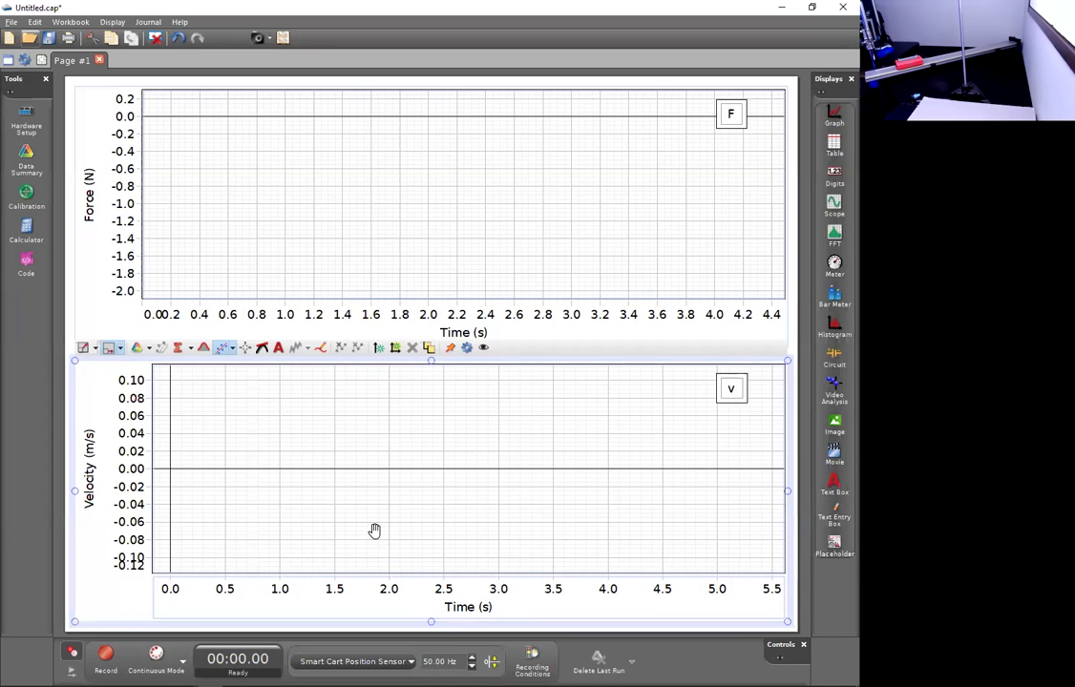
Undo the velocity graph placed below the force graph
{"action": "key", "text": "ctrl+z"}
{"action": "key", "text": "ctrl+z"}
{"action": "key", "text": "ctrl+z"}
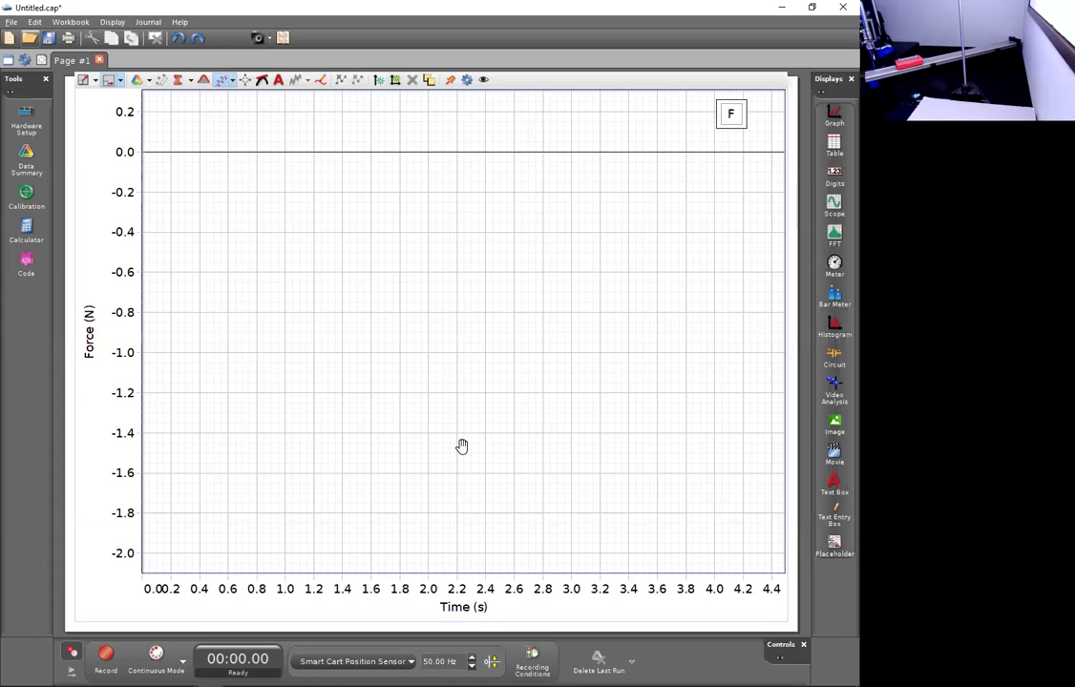
Add a new plot area below Force within the same graph, plot Velocity (m/s) on it and rescale the shared time axis to about 5.5 s
{"action": "left_click", "coordinate": [510, 616]}
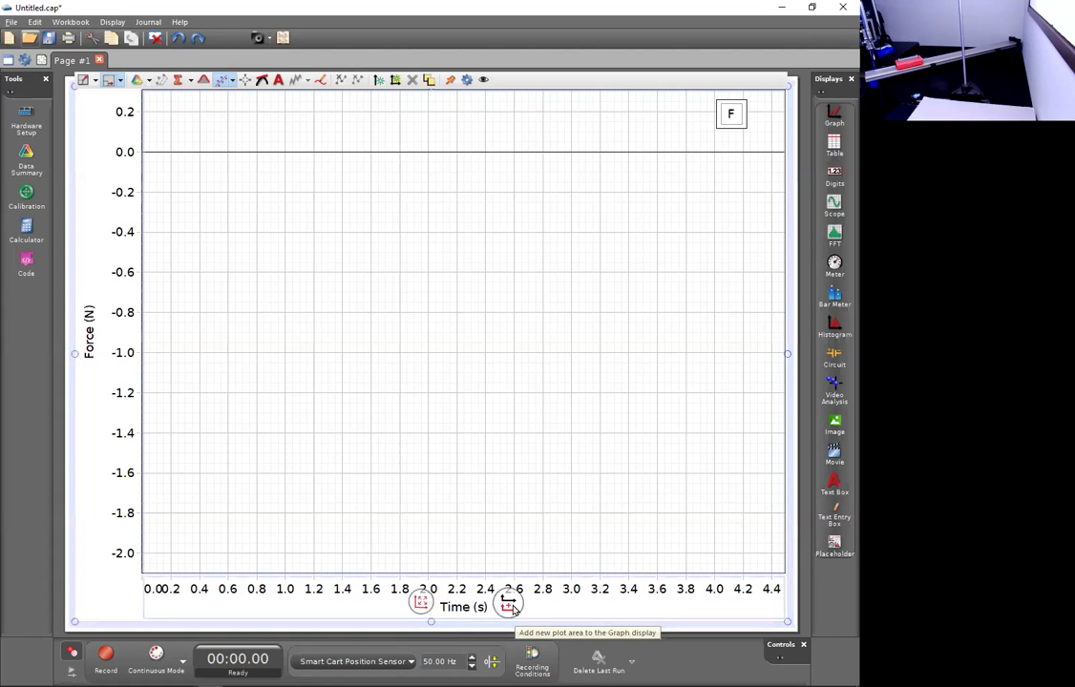
{"action": "left_click", "coordinate": [509, 607]}
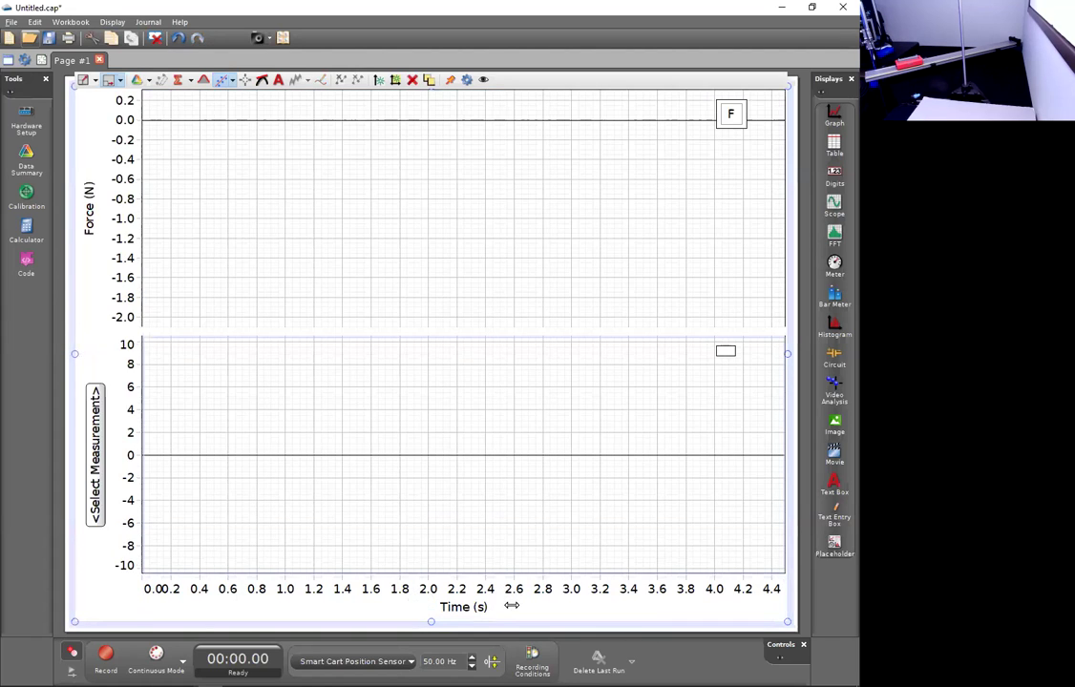
{"action": "left_click", "coordinate": [97, 450]}
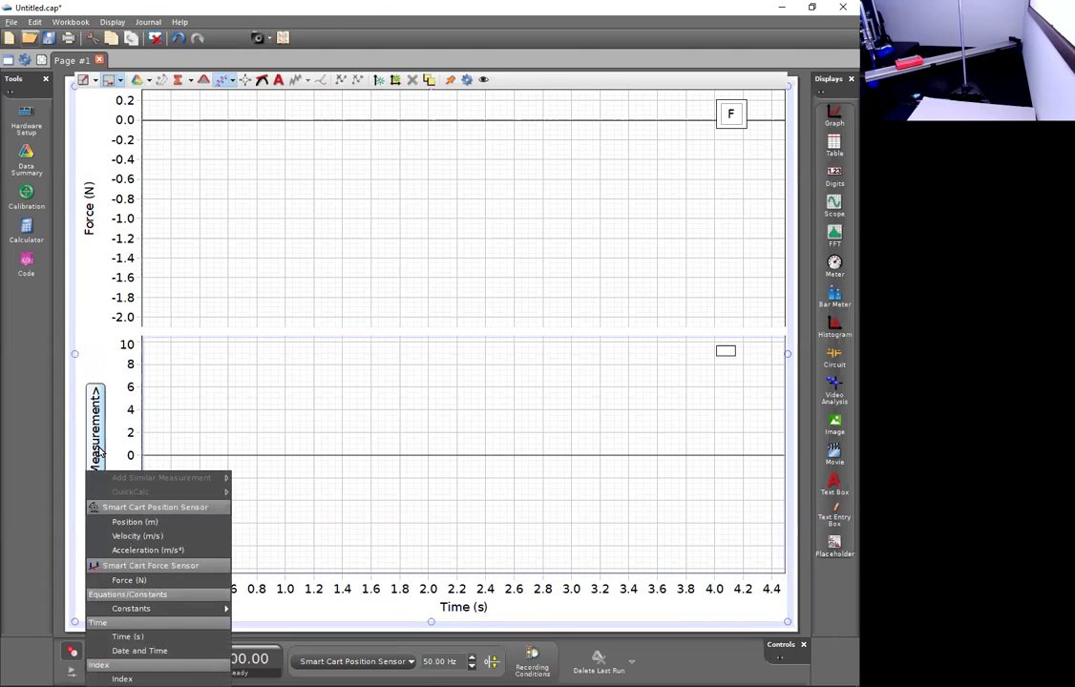
{"action": "left_click", "coordinate": [129, 536]}
{"action": "left_click_drag", "start_coordinate": [336, 583], "coordinate": [476, 584]}
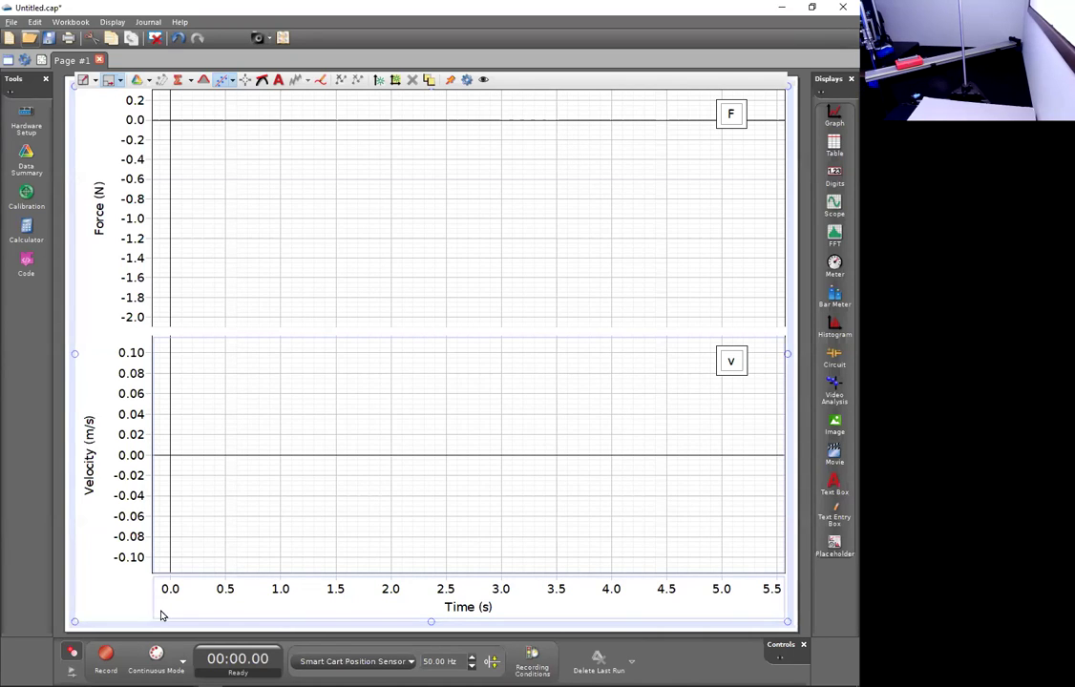
Record a run of the cart colliding and rebounding, and rescale the time and velocity axes around the force spike
{"action": "left_click", "coordinate": [103, 666]}
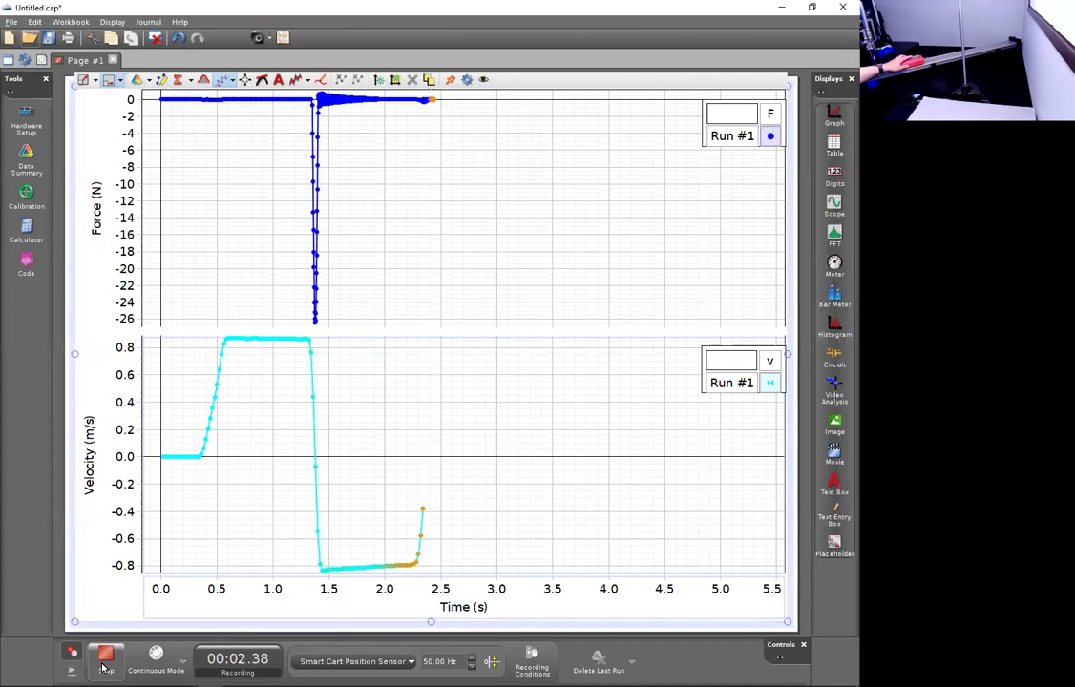
{"action": "left_click", "coordinate": [103, 665]}
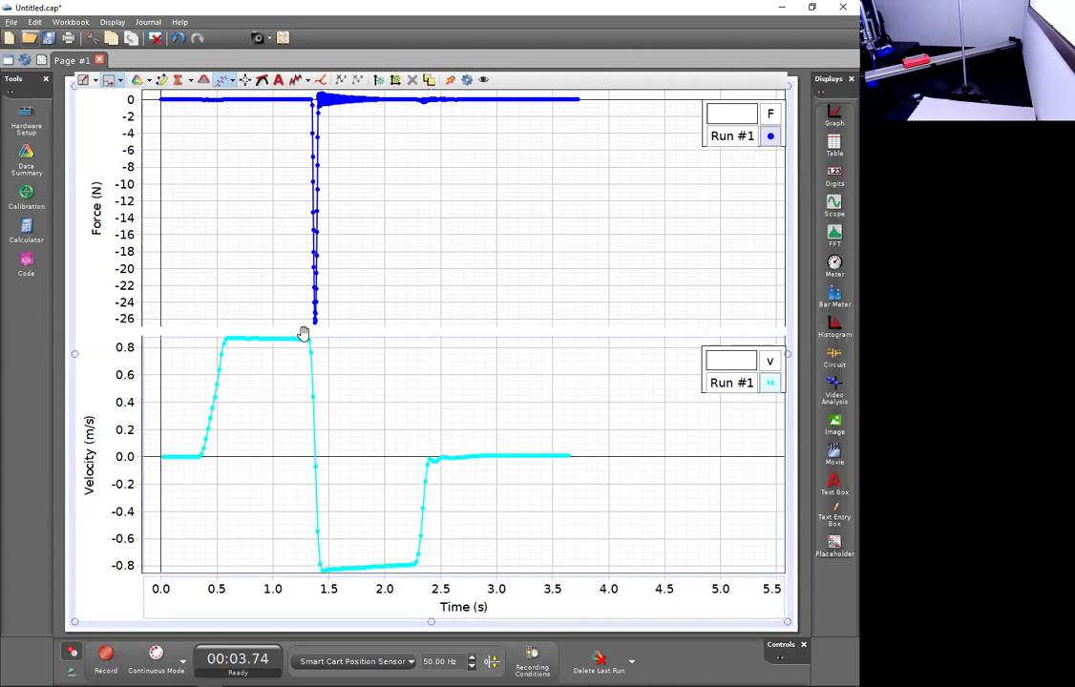
{"action": "left_click_drag", "start_coordinate": [319, 585], "coordinate": [314, 588]}
{"action": "scroll", "coordinate": [315, 588], "scroll_direction": "up", "scroll_amount": 10}
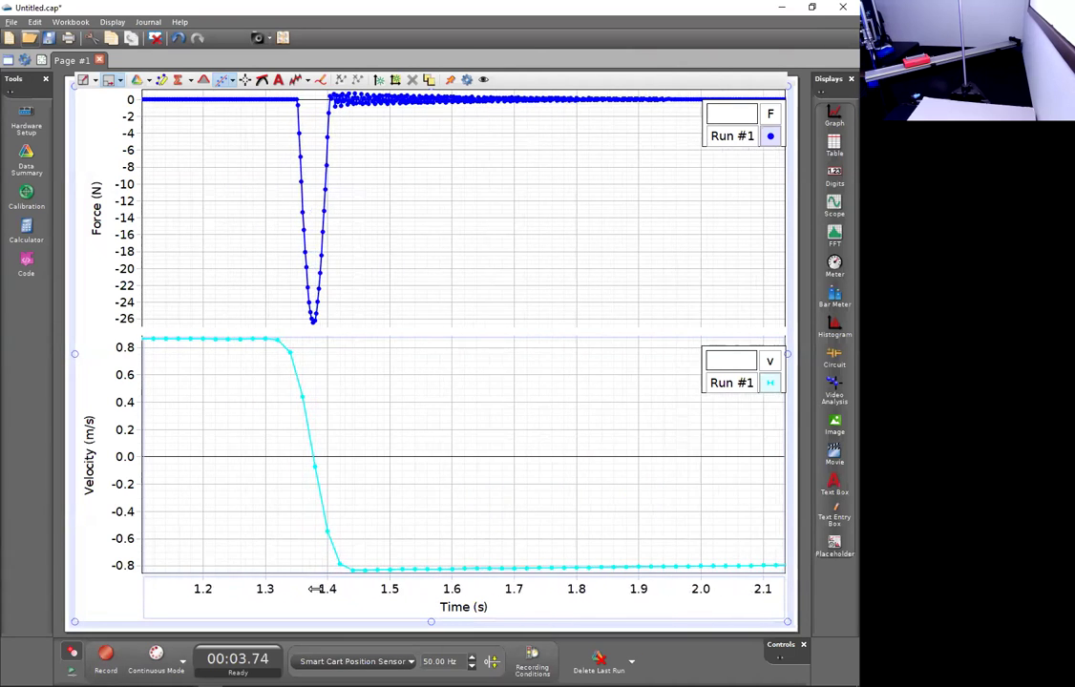
{"action": "scroll", "coordinate": [315, 588], "scroll_direction": "up", "scroll_amount": 3}
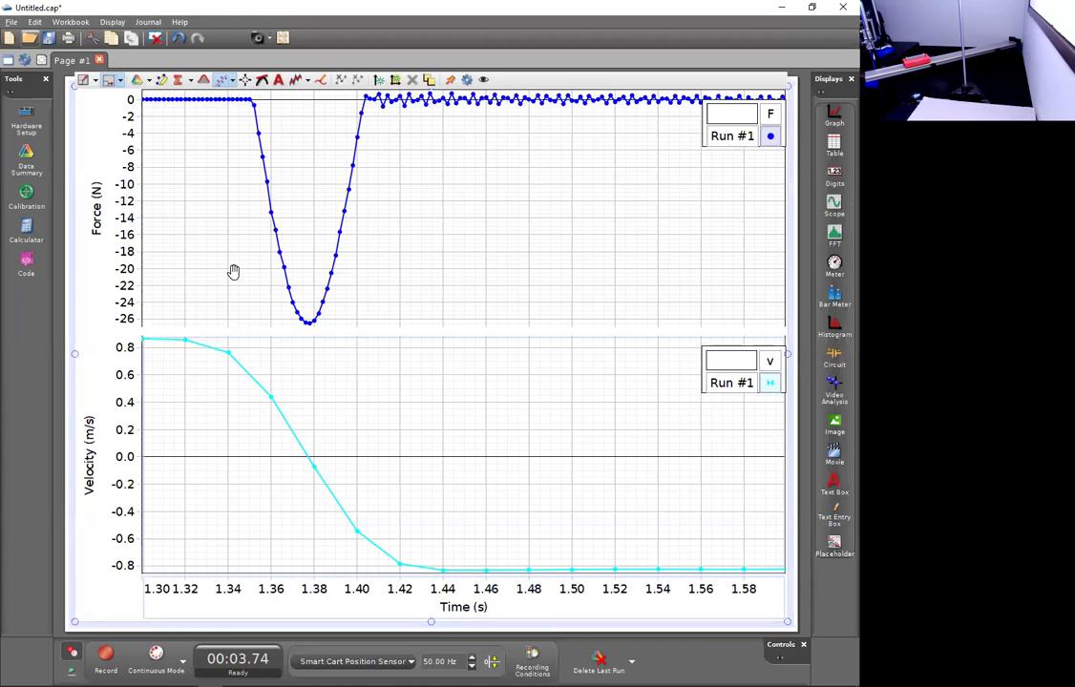
{"action": "scroll", "coordinate": [109, 334], "scroll_direction": "down", "scroll_amount": 2}
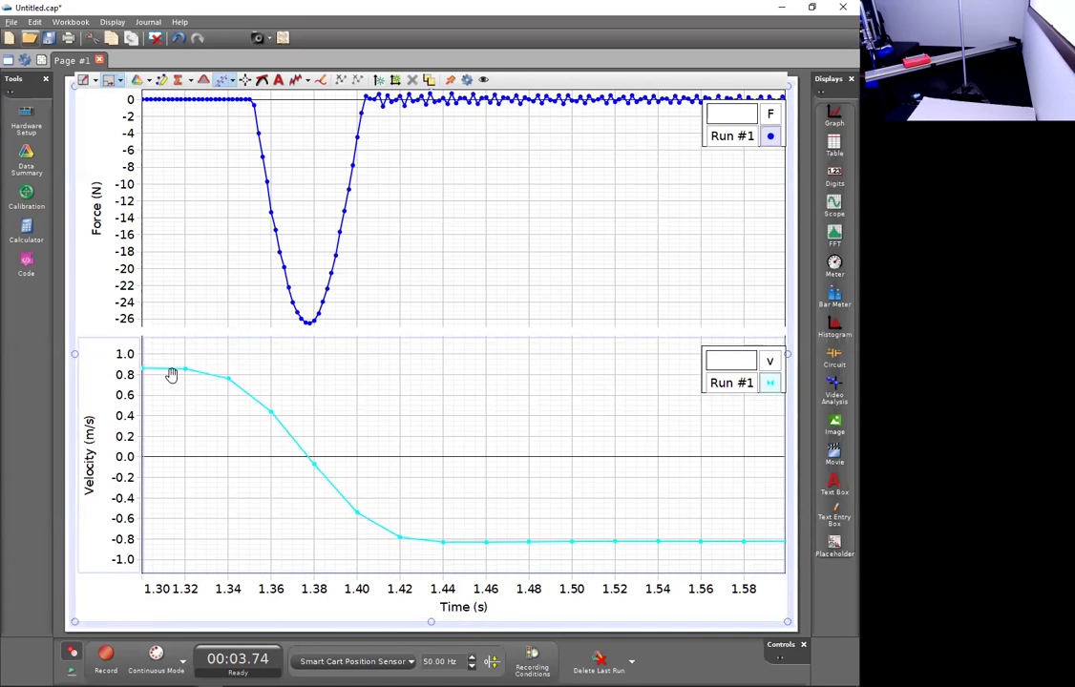
{"action": "left_click_drag", "start_coordinate": [455, 589], "coordinate": [298, 589]}
{"action": "scroll", "coordinate": [298, 589], "scroll_direction": "up", "scroll_amount": 1}
{"action": "scroll", "coordinate": [297, 589], "scroll_direction": "down", "scroll_amount": 2}
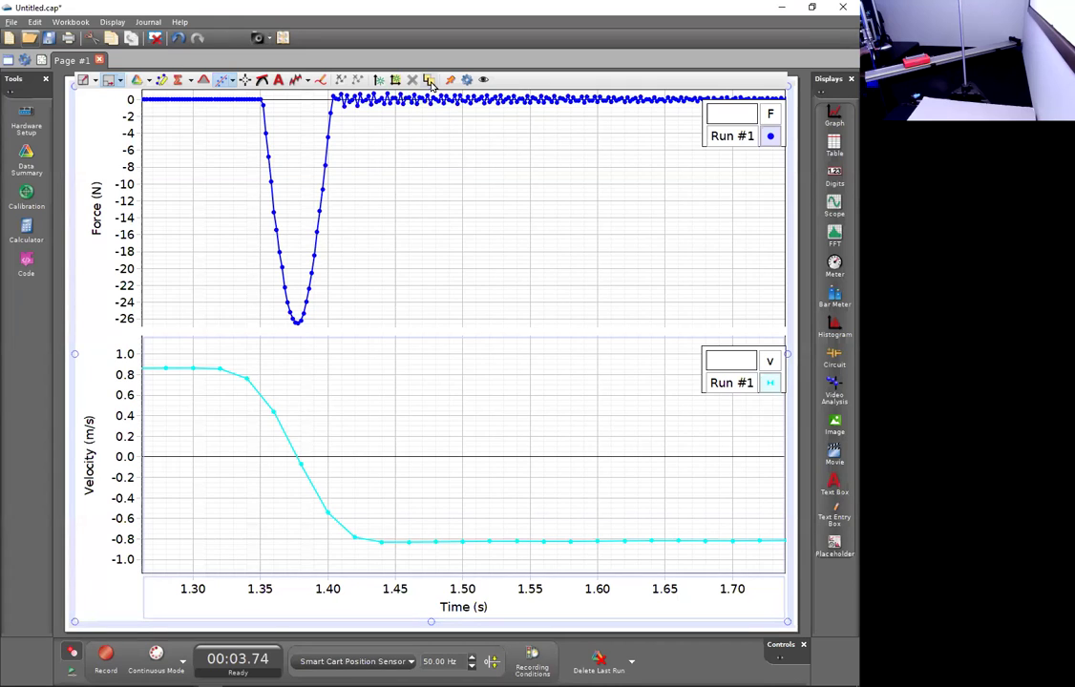
Reorder the graph's plot areas so that the velocity plot sits above the force plot
{"action": "mouse_move", "coordinate": [408, 179]}
{"action": "left_mouse_down"}
{"action": "mouse_move", "coordinate": [417, 196]}
{"action": "mouse_move", "coordinate": [407, 209]}
{"action": "left_mouse_up"}
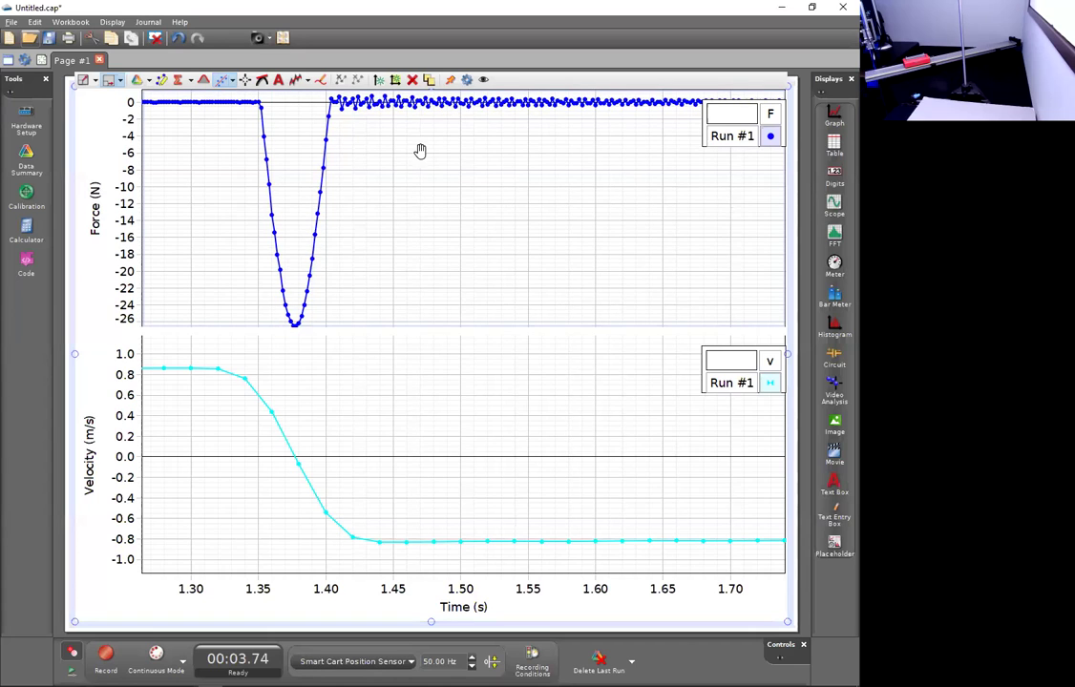
{"action": "left_click", "coordinate": [429, 79]}
{"action": "left_click", "coordinate": [407, 185]}
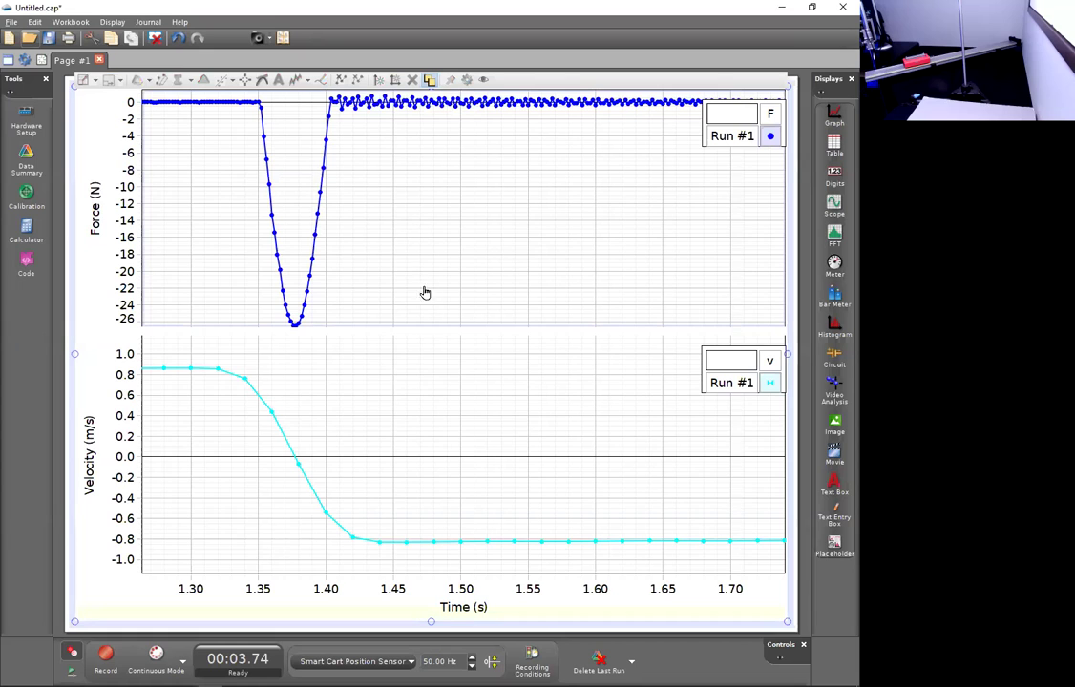
{"action": "left_click", "coordinate": [415, 517]}
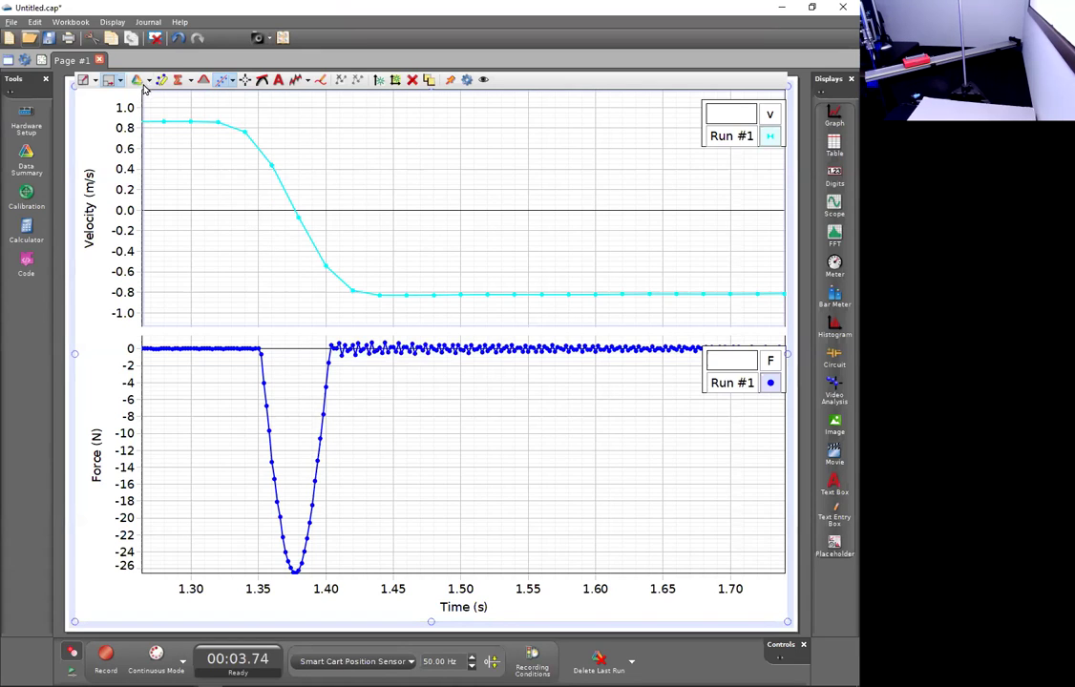
Add a Coordinates/Delta tool to the velocity plot, snap it to the data point at 1.380 s and move its label clear of the curve
{"action": "left_click", "coordinate": [247, 80]}
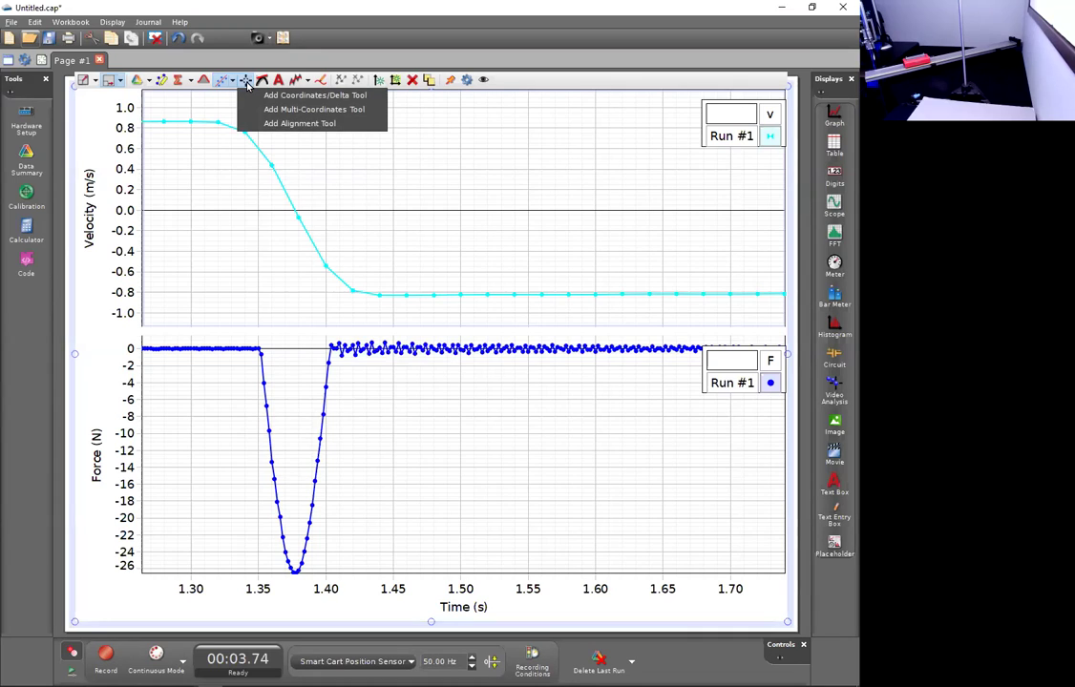
{"action": "left_click", "coordinate": [299, 97]}
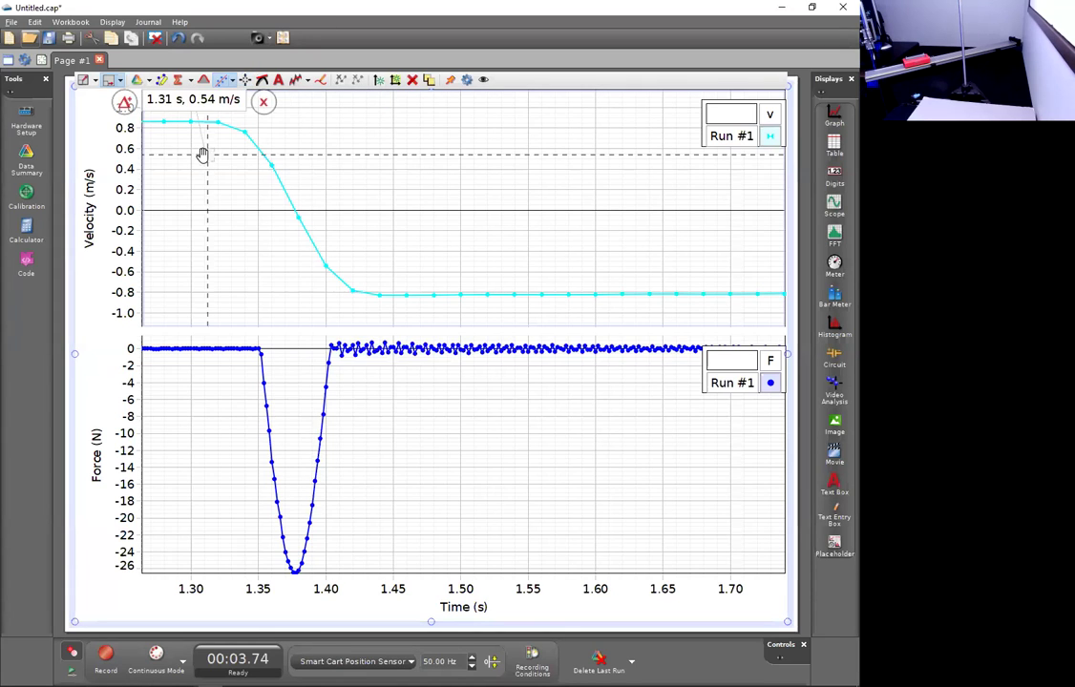
{"action": "left_click_drag", "start_coordinate": [204, 153], "coordinate": [336, 199]}
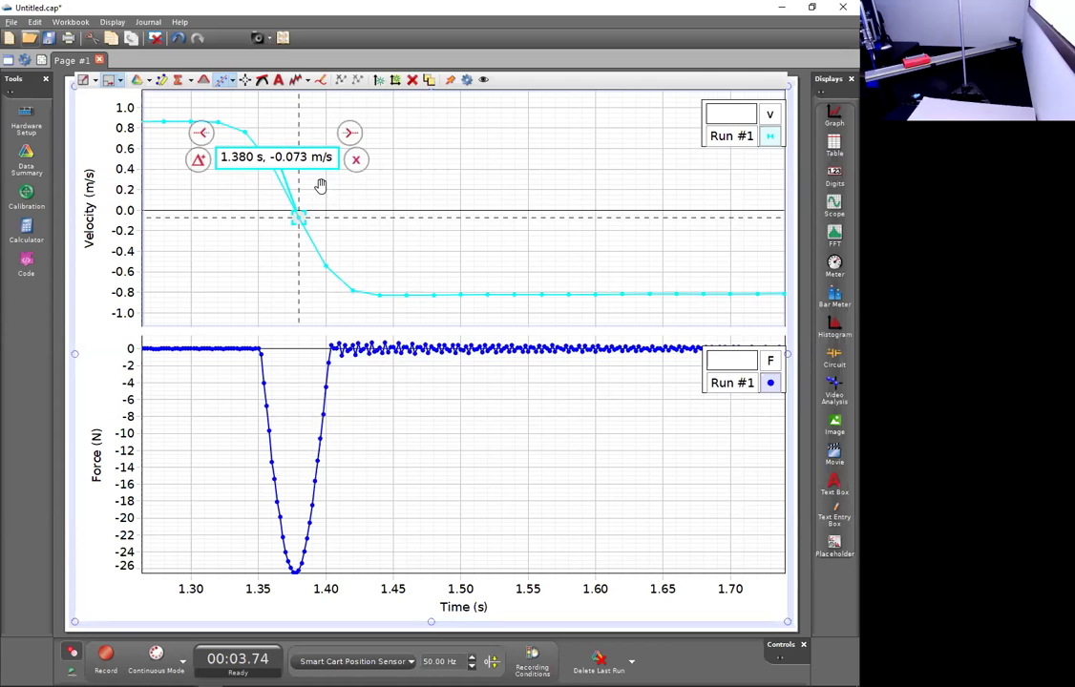
{"action": "left_click_drag", "start_coordinate": [330, 140], "coordinate": [420, 155]}
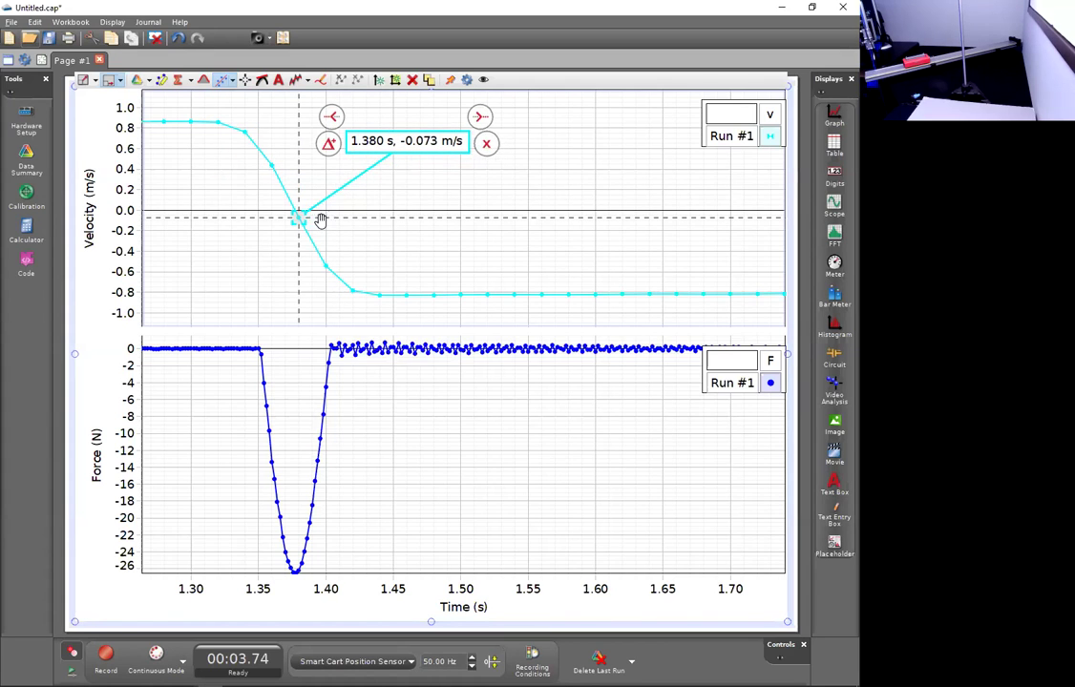
{"action": "mouse_move", "coordinate": [297, 221]}
{"action": "left_mouse_down"}
{"action": "mouse_move", "coordinate": [461, 182]}
{"action": "mouse_move", "coordinate": [298, 219]}
{"action": "left_mouse_up"}
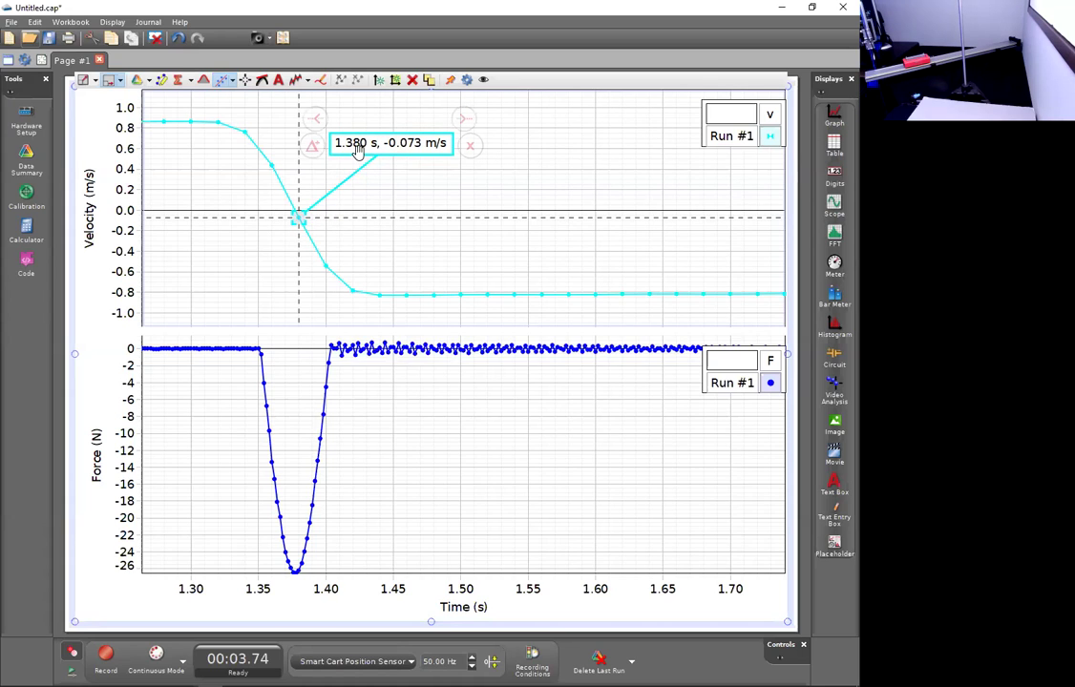
Move the coordinates tool to the velocity point at 1.300 s, before the collision, and place its label below the curve
{"action": "left_click", "coordinate": [315, 118]}
{"action": "left_click", "coordinate": [314, 118]}
{"action": "mouse_move", "coordinate": [247, 127]}
{"action": "left_mouse_down"}
{"action": "mouse_move", "coordinate": [195, 116]}
{"action": "mouse_move", "coordinate": [190, 163]}
{"action": "mouse_move", "coordinate": [212, 175]}
{"action": "mouse_move", "coordinate": [174, 184]}
{"action": "mouse_move", "coordinate": [199, 196]}
{"action": "left_mouse_up"}
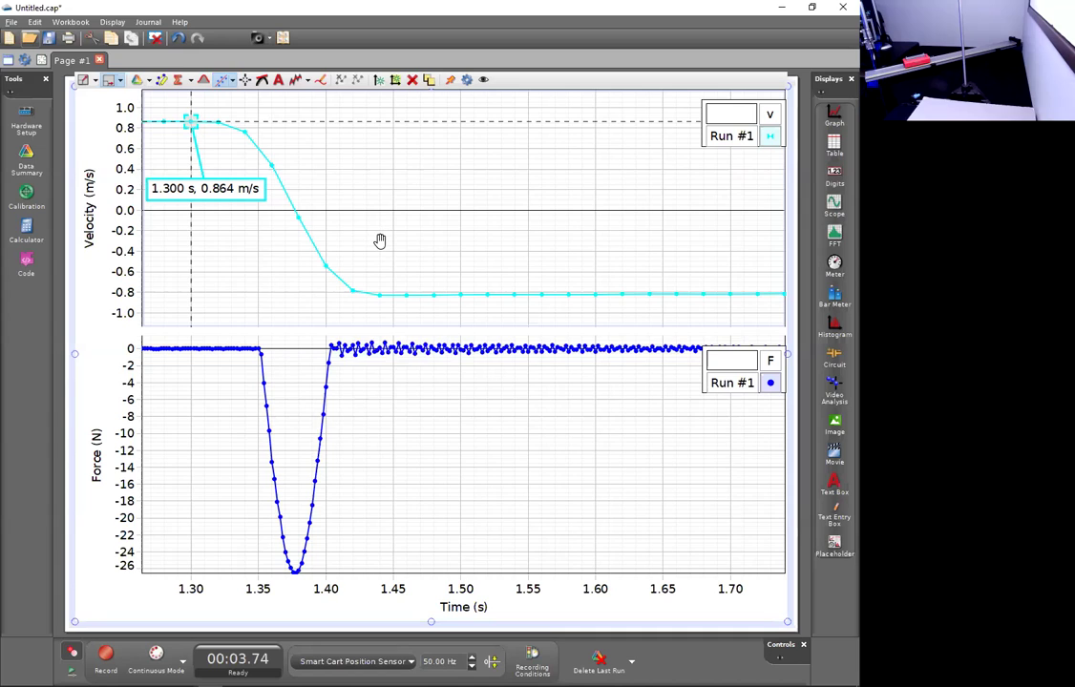
Add a second coordinates tool on the velocity point at 1.460 s and move its label clear of the curve
{"action": "left_click", "coordinate": [405, 298]}
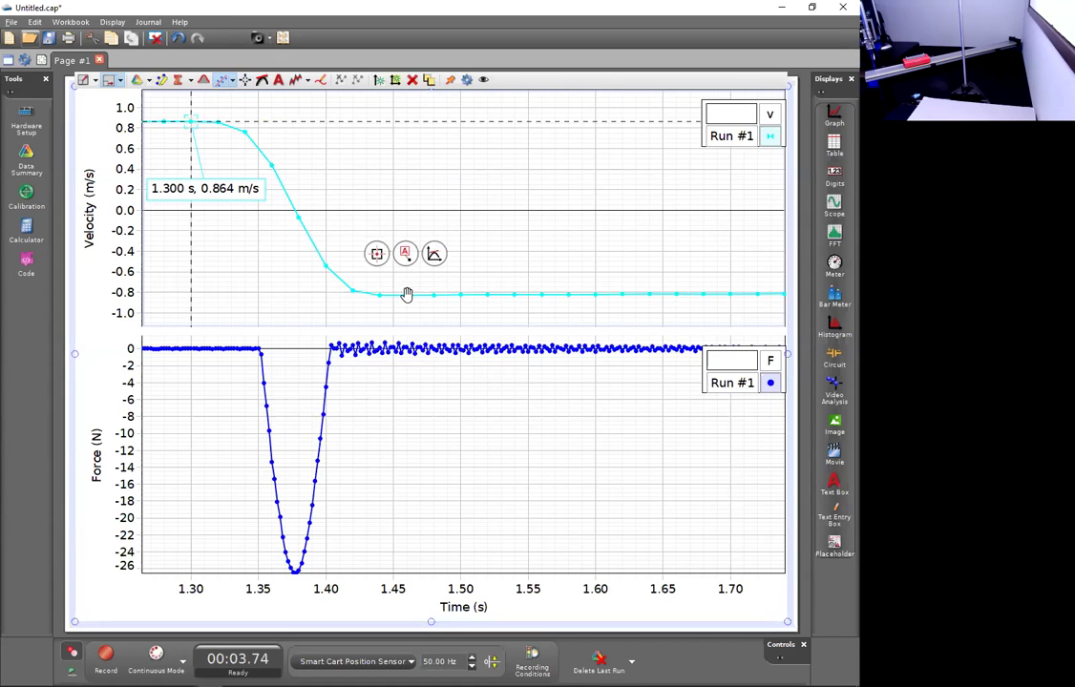
{"action": "mouse_move", "coordinate": [407, 296]}
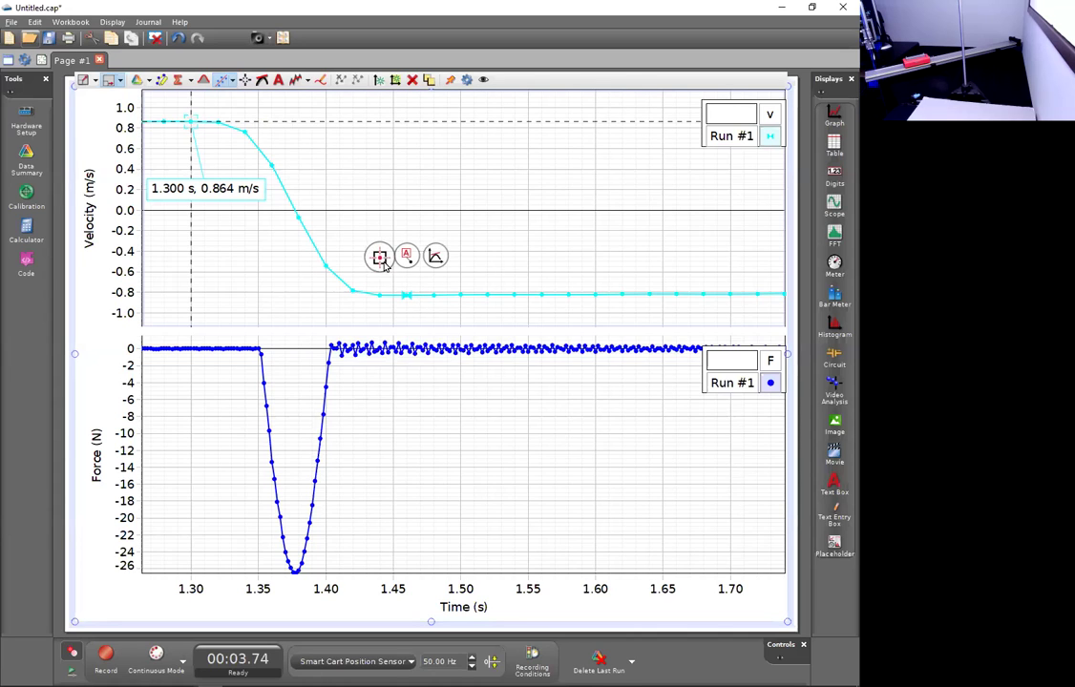
{"action": "left_click", "coordinate": [379, 258]}
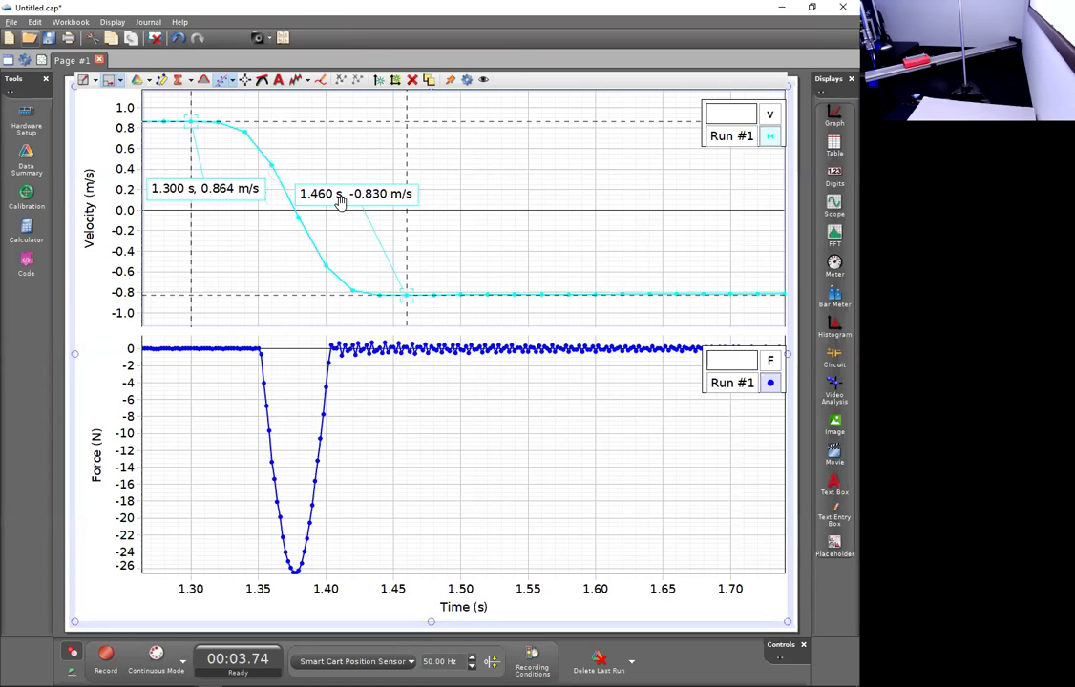
{"action": "left_click_drag", "start_coordinate": [353, 203], "coordinate": [443, 215]}
{"action": "mouse_move", "coordinate": [413, 296]}
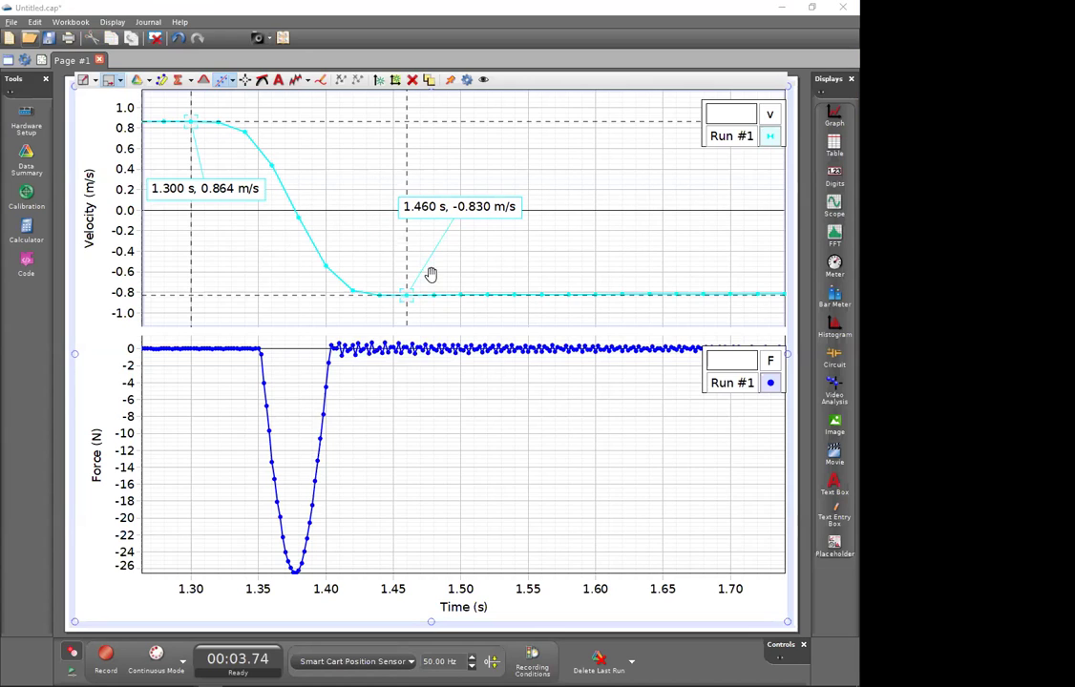
Remove the second coordinates tool from the velocity point after the collision
{"action": "left_click", "coordinate": [436, 208]}
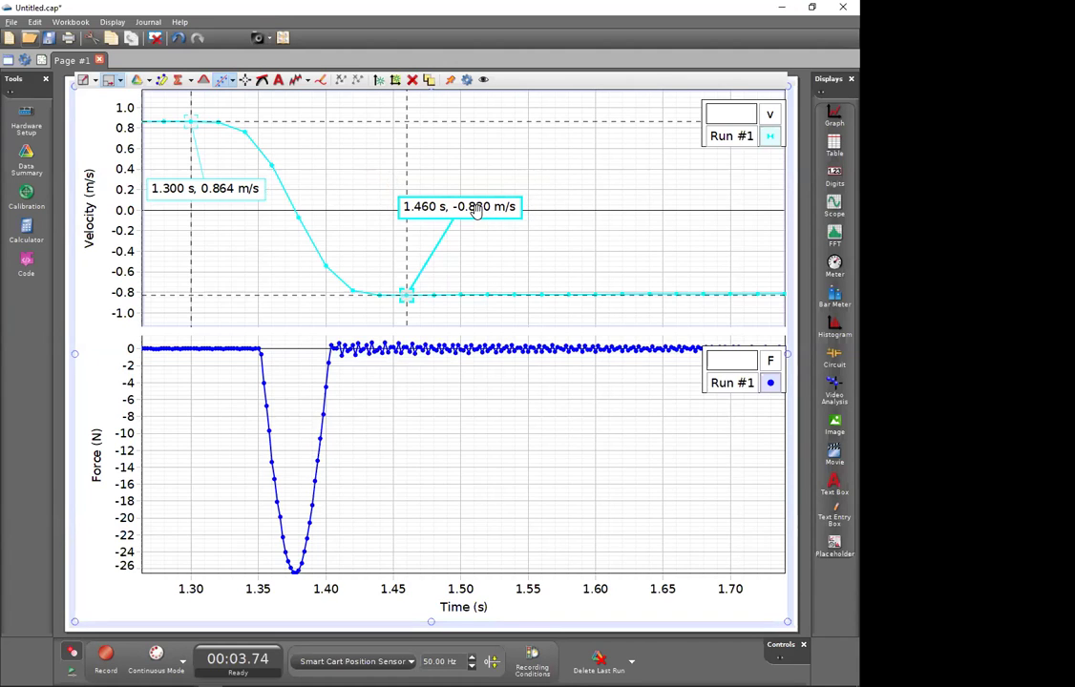
{"action": "left_click", "coordinate": [540, 211]}
Show the delta tool from the 1.300 s velocity point, snap its far corner to the 1.460 s point and move the Δv label outside the box
{"action": "left_click_drag", "start_coordinate": [191, 187], "coordinate": [195, 190]}
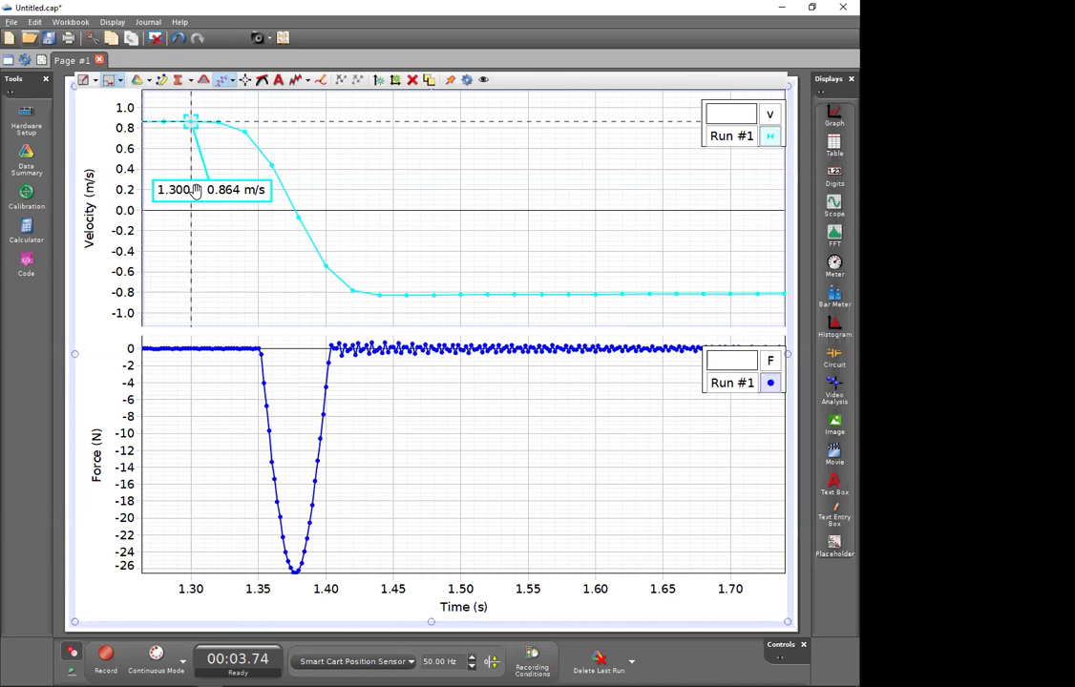
{"action": "left_click_drag", "start_coordinate": [195, 190], "coordinate": [196, 190]}
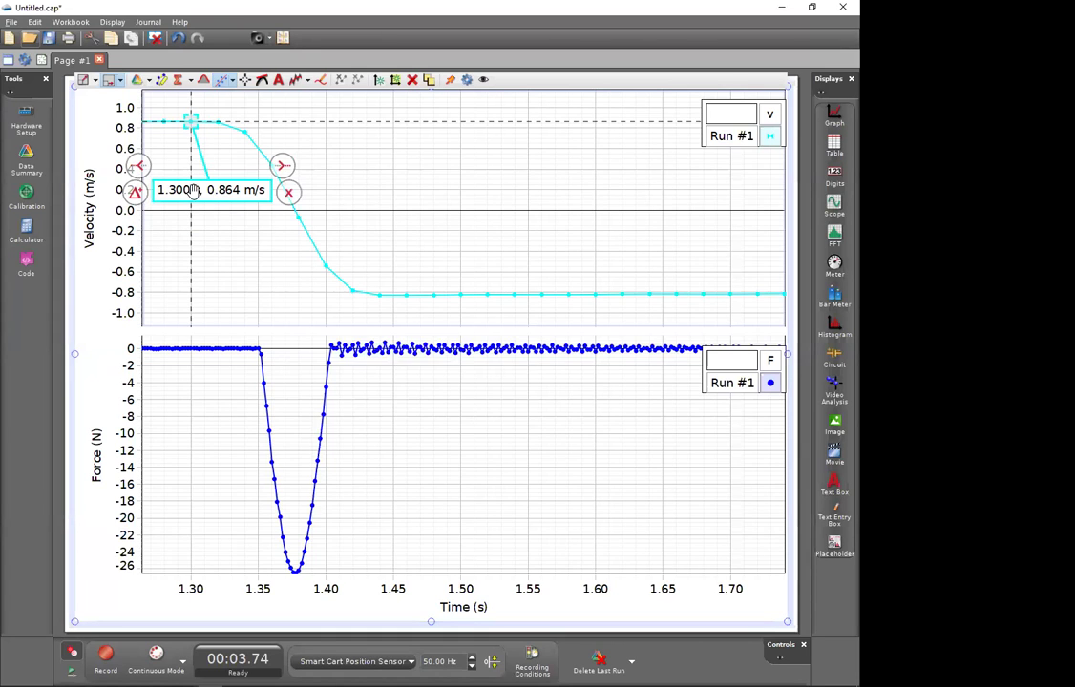
{"action": "left_click", "coordinate": [139, 194]}
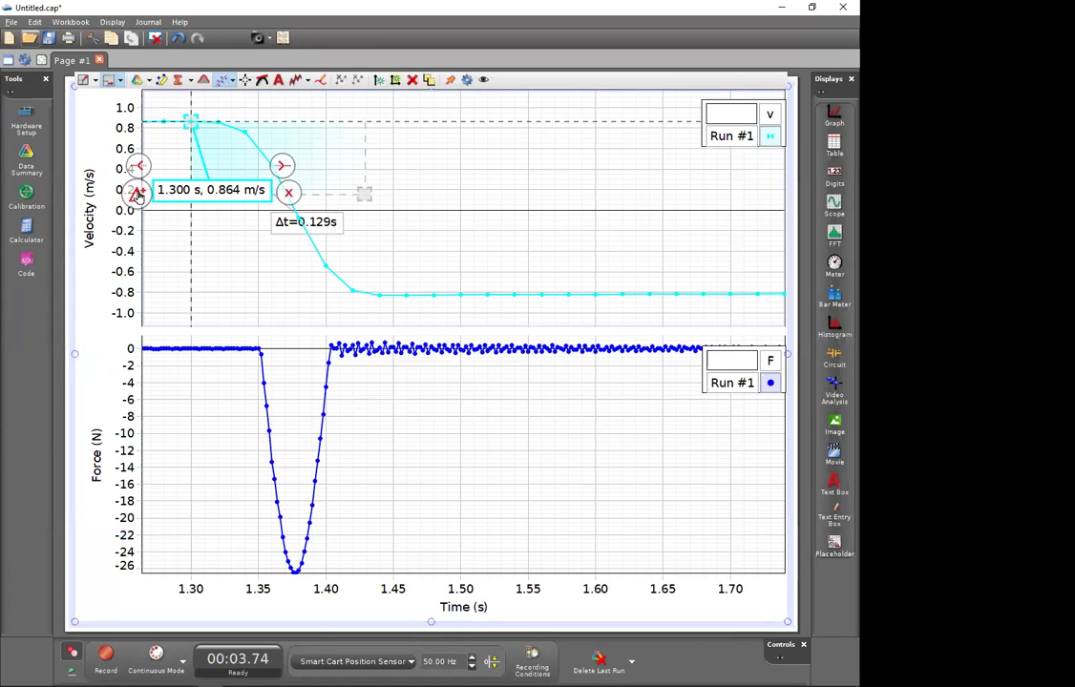
{"action": "mouse_move", "coordinate": [363, 193]}
{"action": "left_mouse_down"}
{"action": "mouse_move", "coordinate": [403, 223]}
{"action": "mouse_move", "coordinate": [455, 199]}
{"action": "mouse_move", "coordinate": [470, 175]}
{"action": "mouse_move", "coordinate": [533, 223]}
{"action": "mouse_move", "coordinate": [431, 233]}
{"action": "mouse_move", "coordinate": [407, 269]}
{"action": "mouse_move", "coordinate": [406, 296]}
{"action": "mouse_move", "coordinate": [328, 299]}
{"action": "left_mouse_up"}
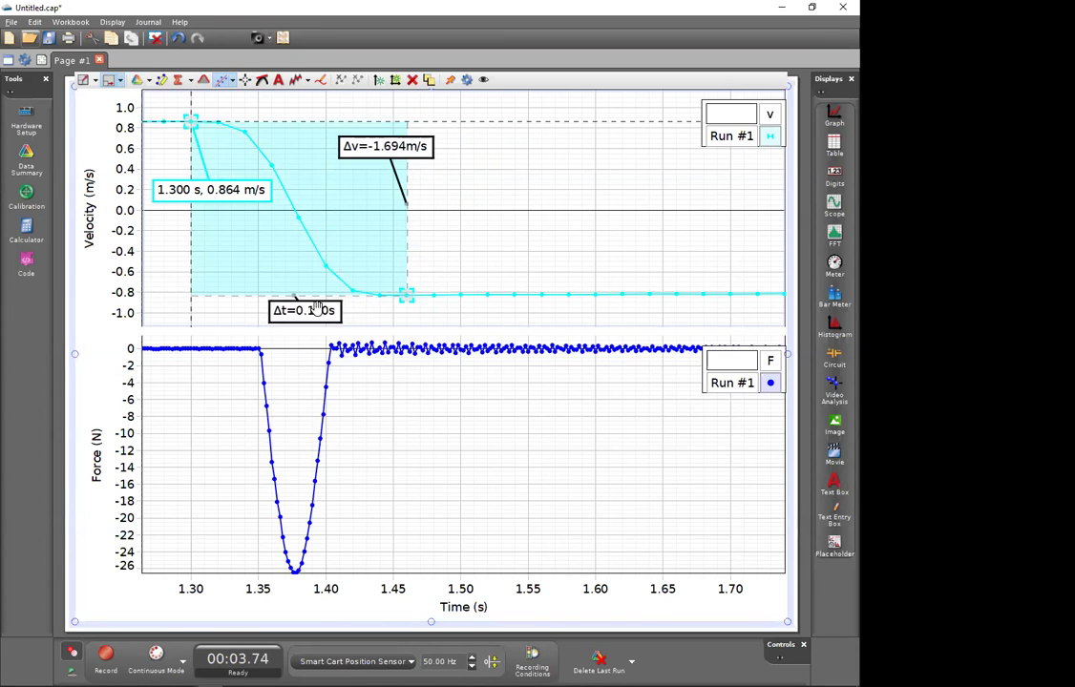
{"action": "left_click_drag", "start_coordinate": [344, 143], "coordinate": [520, 241]}
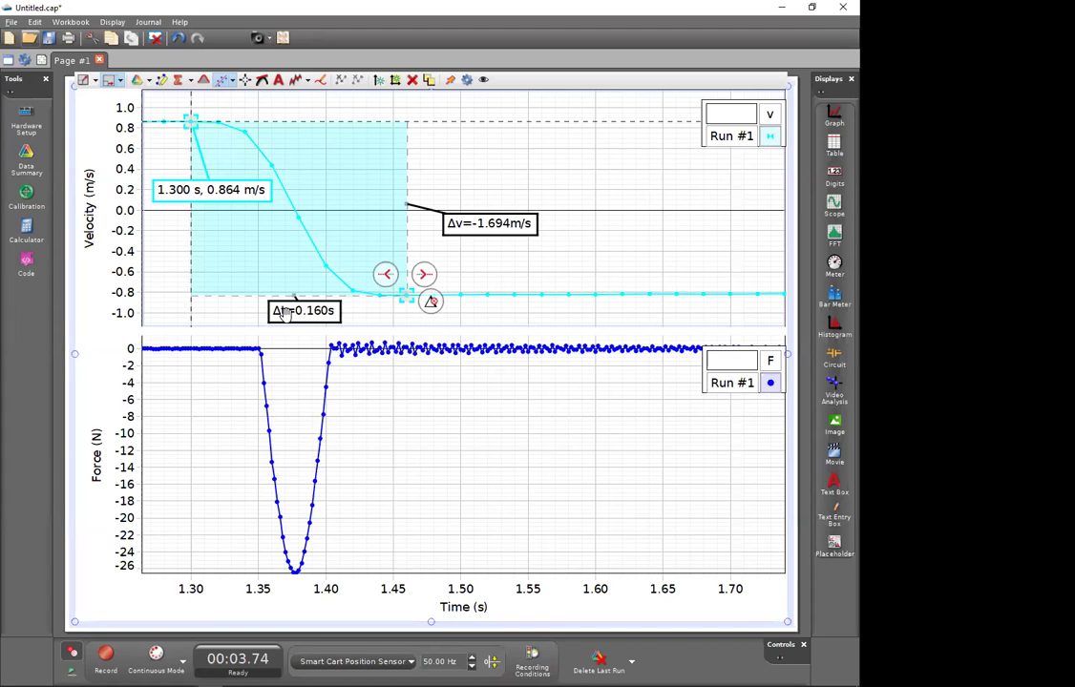
{"action": "left_click_drag", "start_coordinate": [453, 225], "coordinate": [446, 209]}
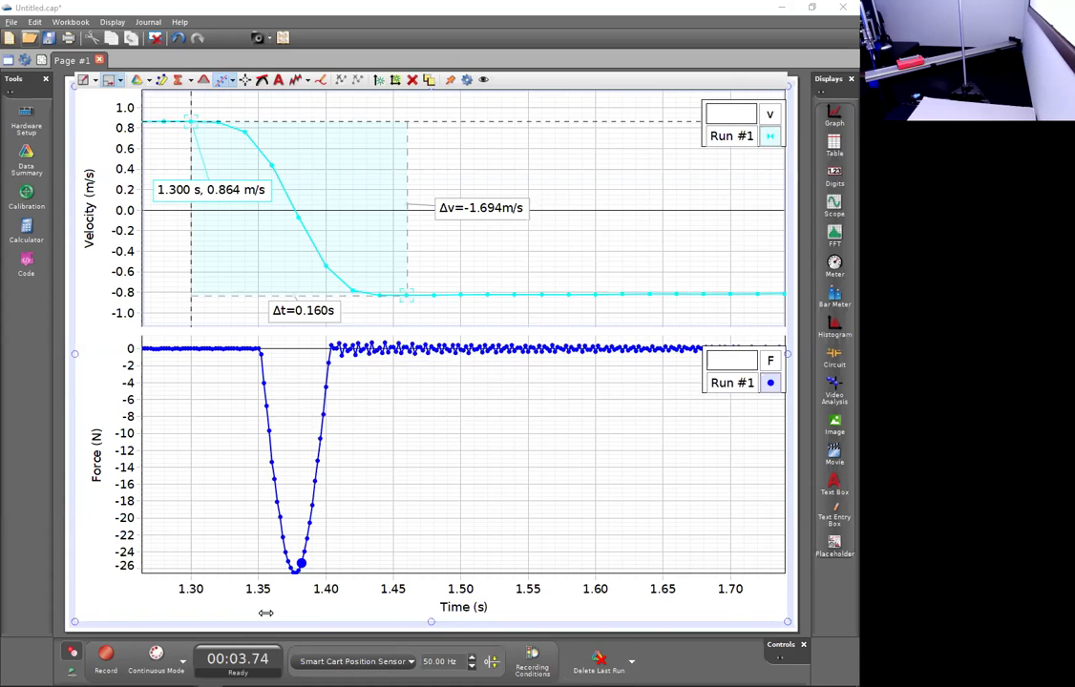
Rescale the force and time axes around the force spike, display the area under the force curve and move its label below the curve
{"action": "scroll", "coordinate": [300, 591], "scroll_direction": "up", "scroll_amount": 1}
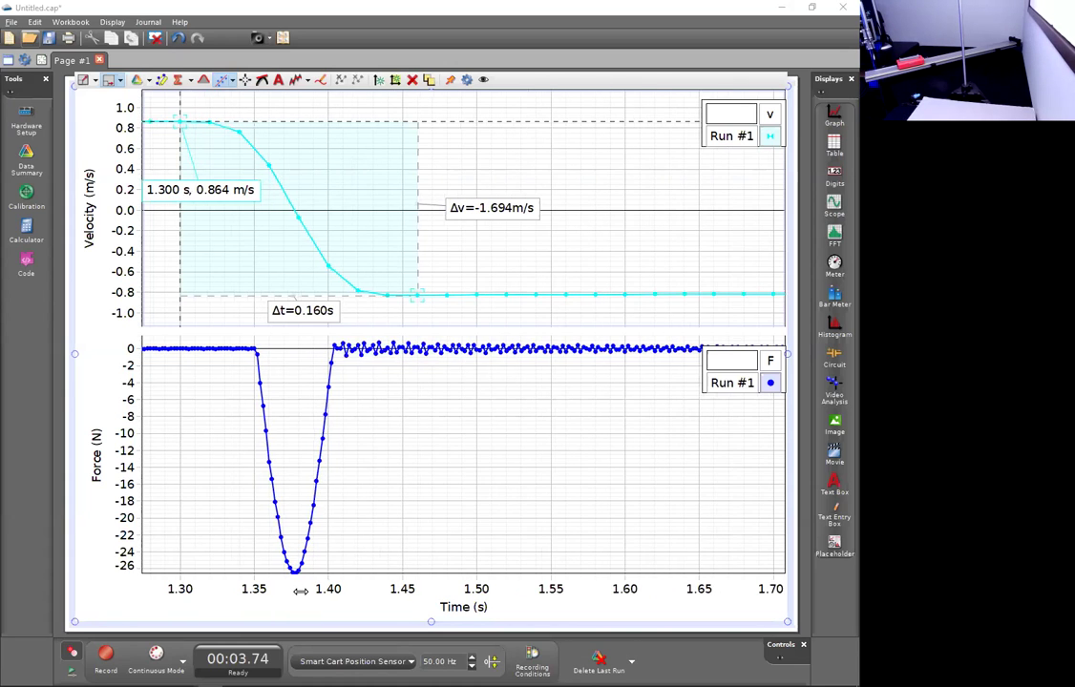
{"action": "scroll", "coordinate": [123, 485], "scroll_direction": "down", "scroll_amount": 2}
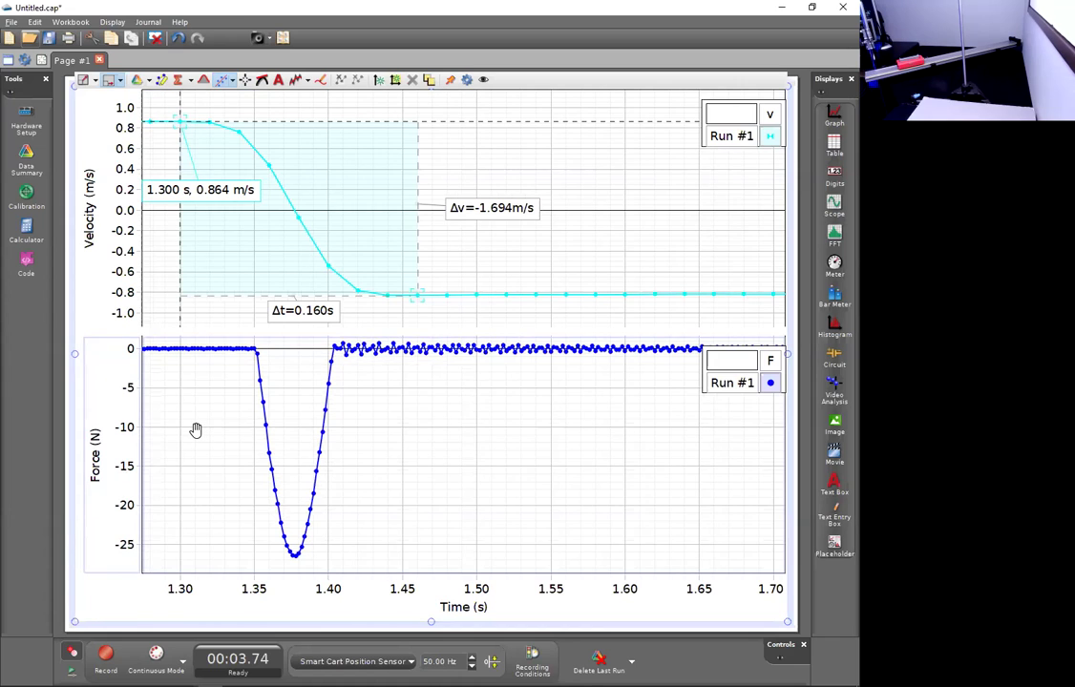
{"action": "scroll", "coordinate": [281, 600], "scroll_direction": "up", "scroll_amount": 1}
{"action": "scroll", "coordinate": [281, 600], "scroll_direction": "up", "scroll_amount": 3}
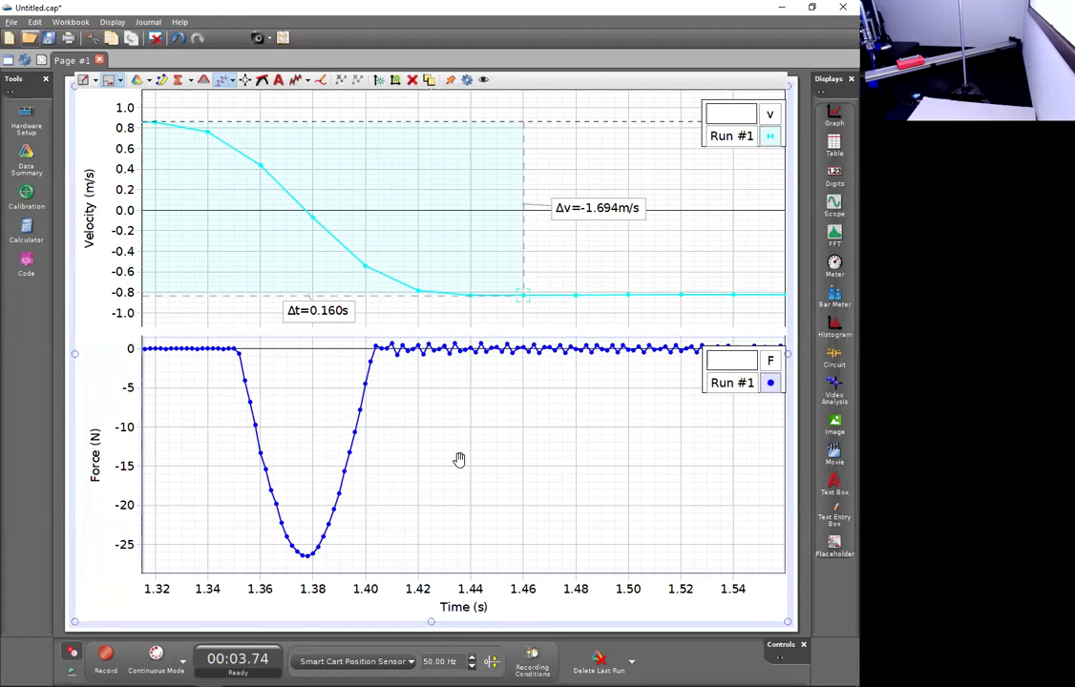
{"action": "left_click", "coordinate": [203, 81]}
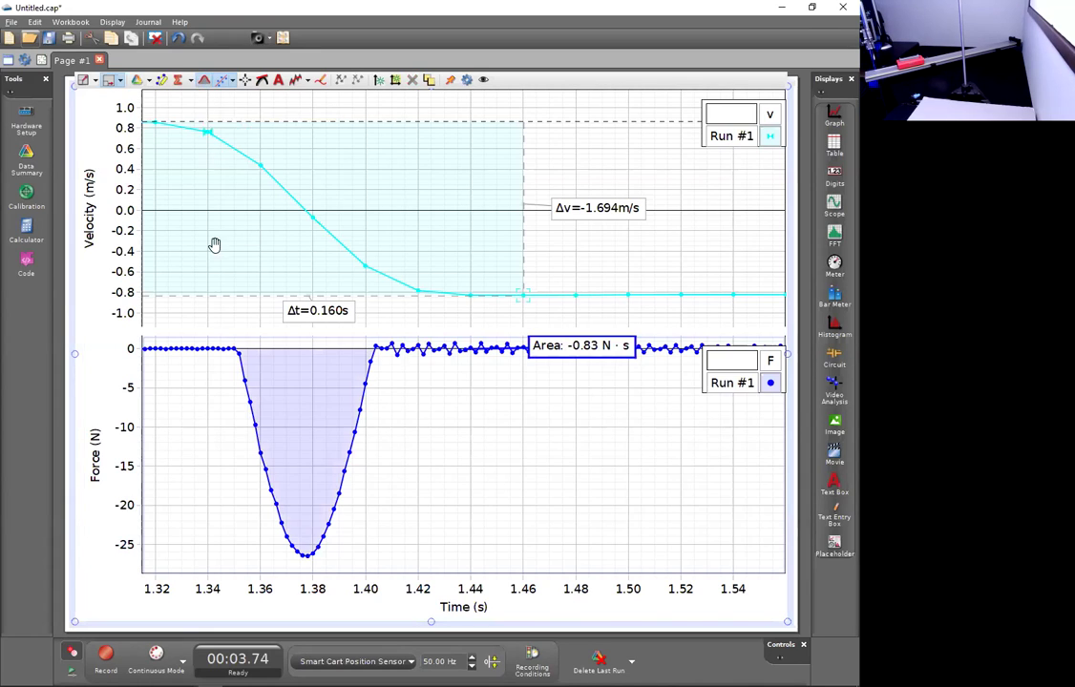
{"action": "left_click_drag", "start_coordinate": [558, 350], "coordinate": [496, 419]}
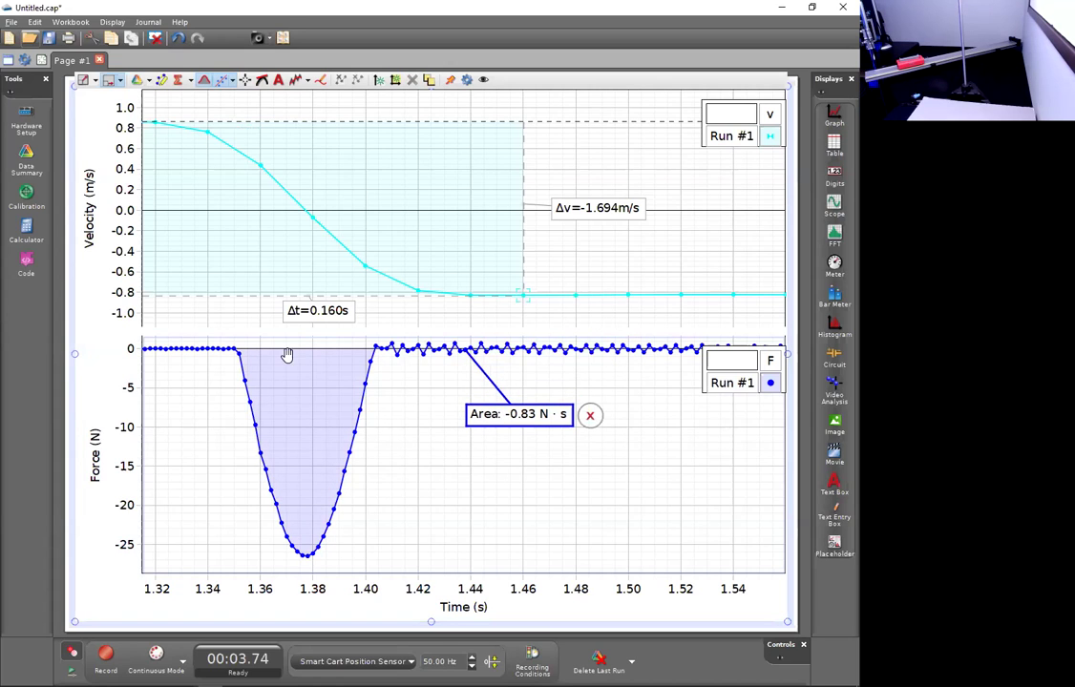
Add a data highlighter to the force plot, place it over the force spike and move the area label clear of the curve
{"action": "scroll", "coordinate": [390, 355], "scroll_direction": "down", "scroll_amount": 1}
{"action": "scroll", "coordinate": [389, 355], "scroll_direction": "up", "scroll_amount": 5}
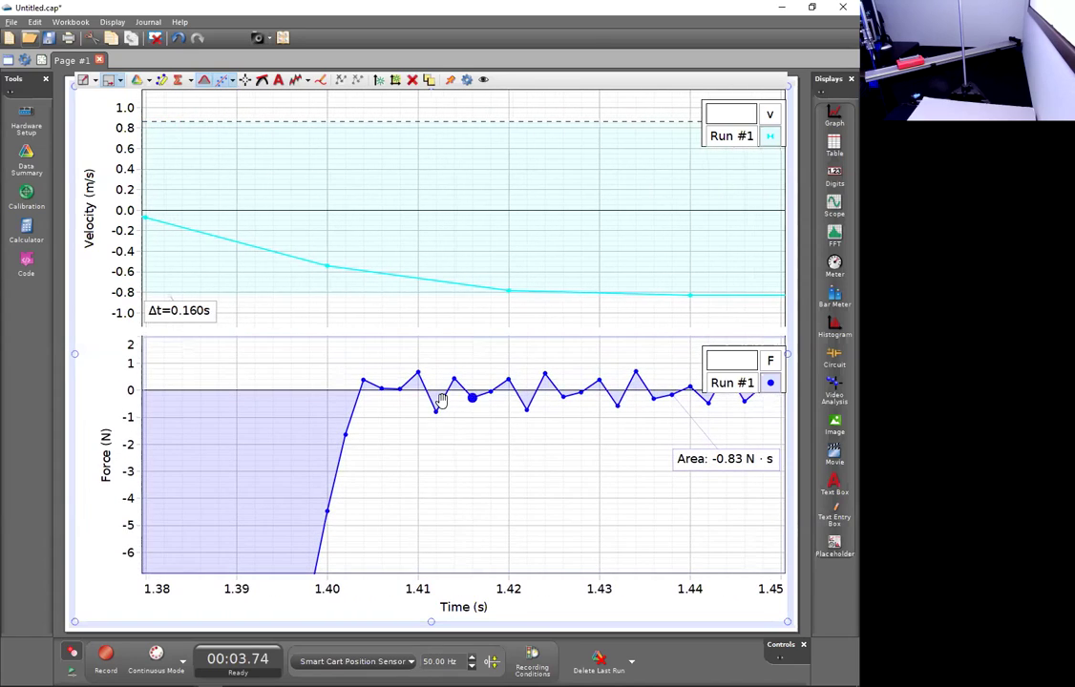
{"action": "scroll", "coordinate": [355, 455], "scroll_direction": "up", "scroll_amount": 1}
{"action": "scroll", "coordinate": [359, 472], "scroll_direction": "down", "scroll_amount": 2}
{"action": "scroll", "coordinate": [363, 485], "scroll_direction": "down", "scroll_amount": 3}
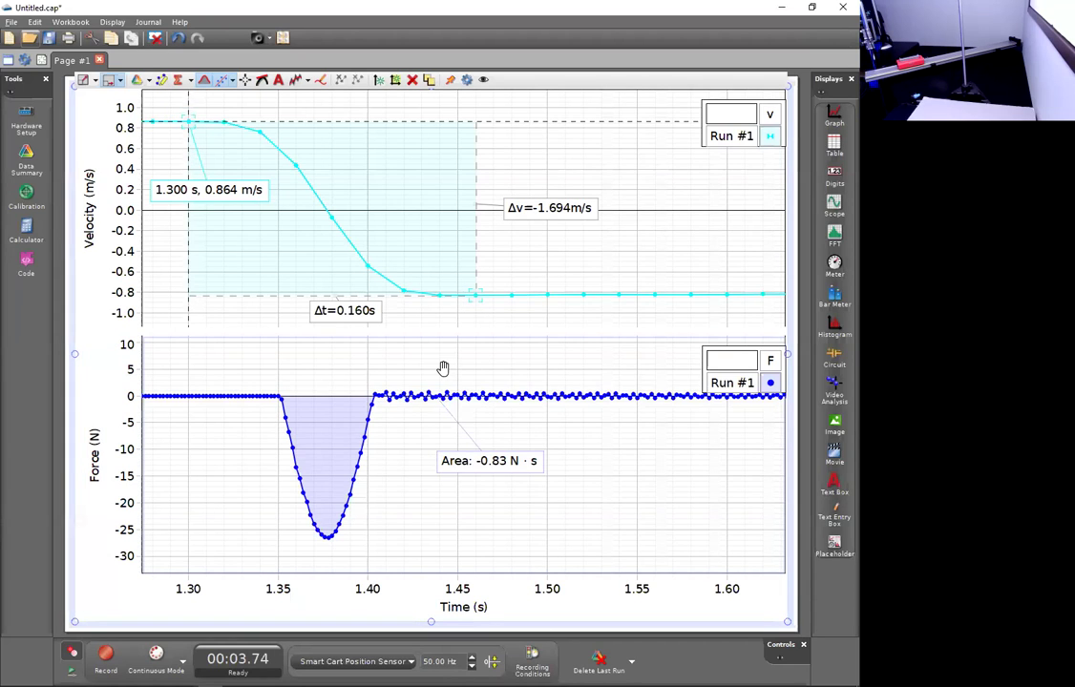
{"action": "left_click", "coordinate": [163, 82]}
{"action": "left_click_drag", "start_coordinate": [252, 371], "coordinate": [212, 381]}
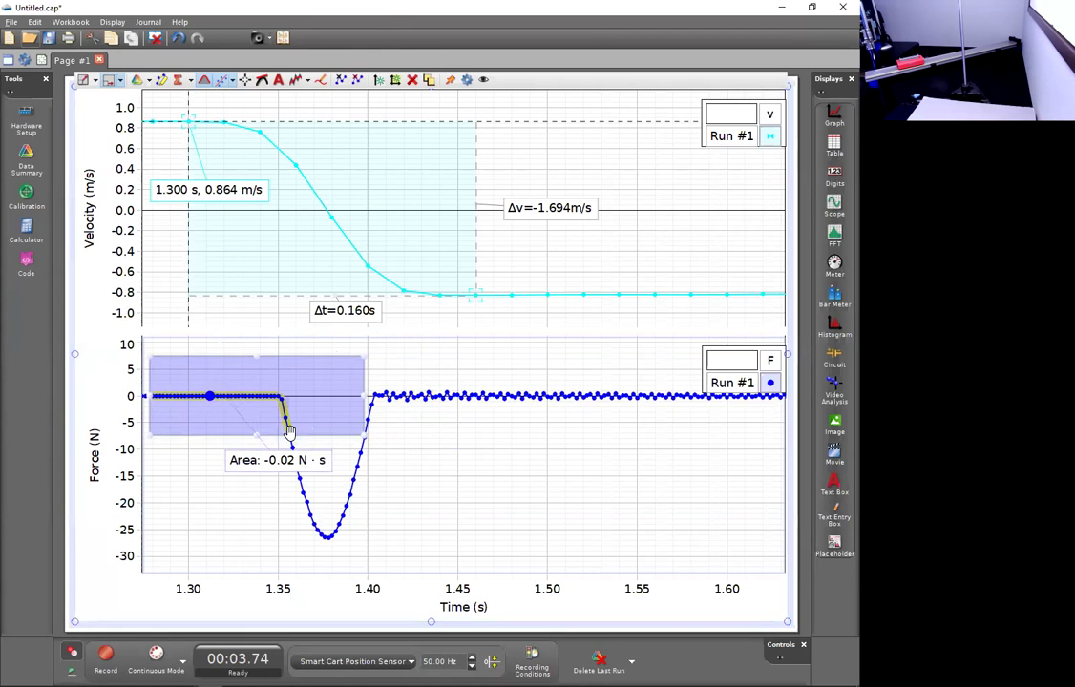
{"action": "left_click_drag", "start_coordinate": [360, 437], "coordinate": [314, 500]}
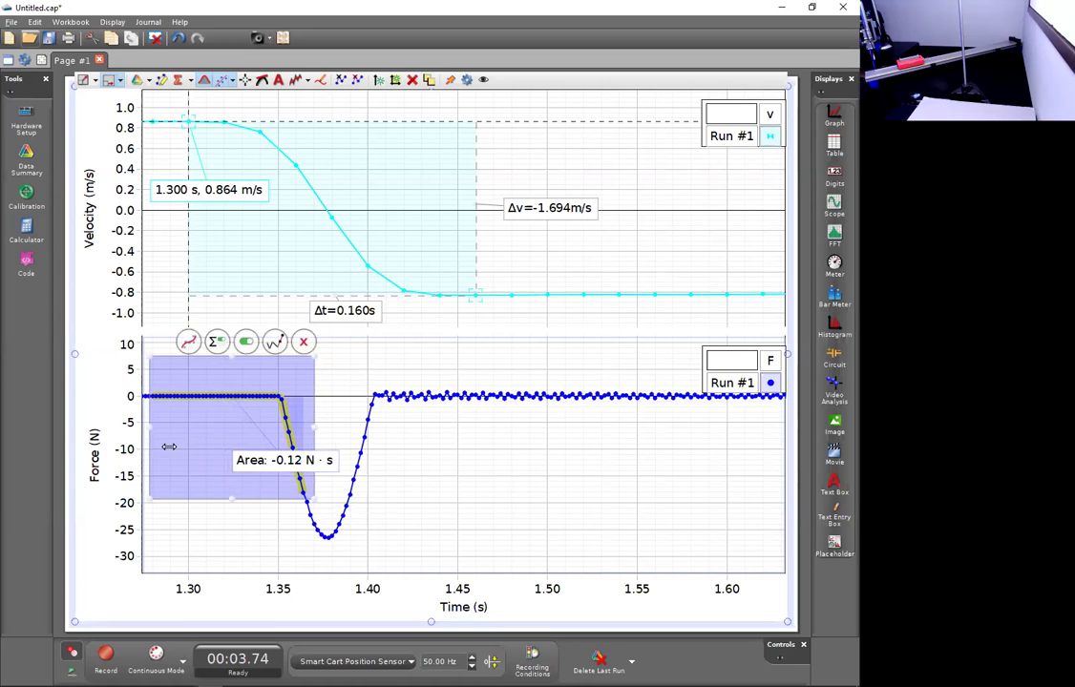
{"action": "left_click_drag", "start_coordinate": [152, 446], "coordinate": [185, 507]}
{"action": "left_click_drag", "start_coordinate": [230, 437], "coordinate": [310, 516]}
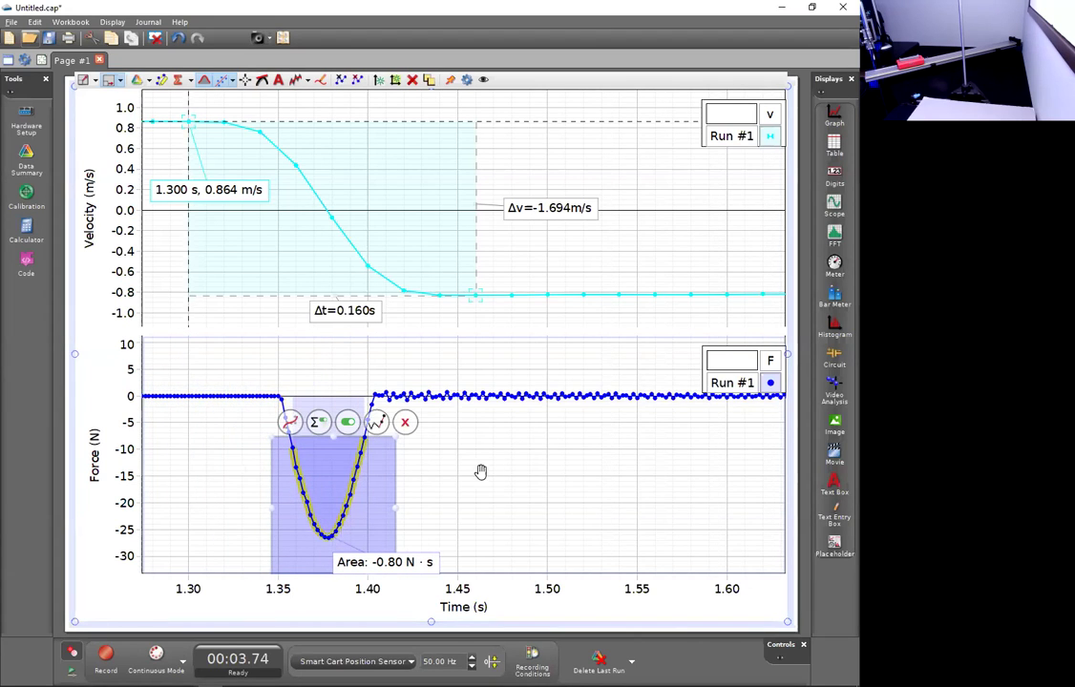
{"action": "left_click_drag", "start_coordinate": [386, 563], "coordinate": [487, 543]}
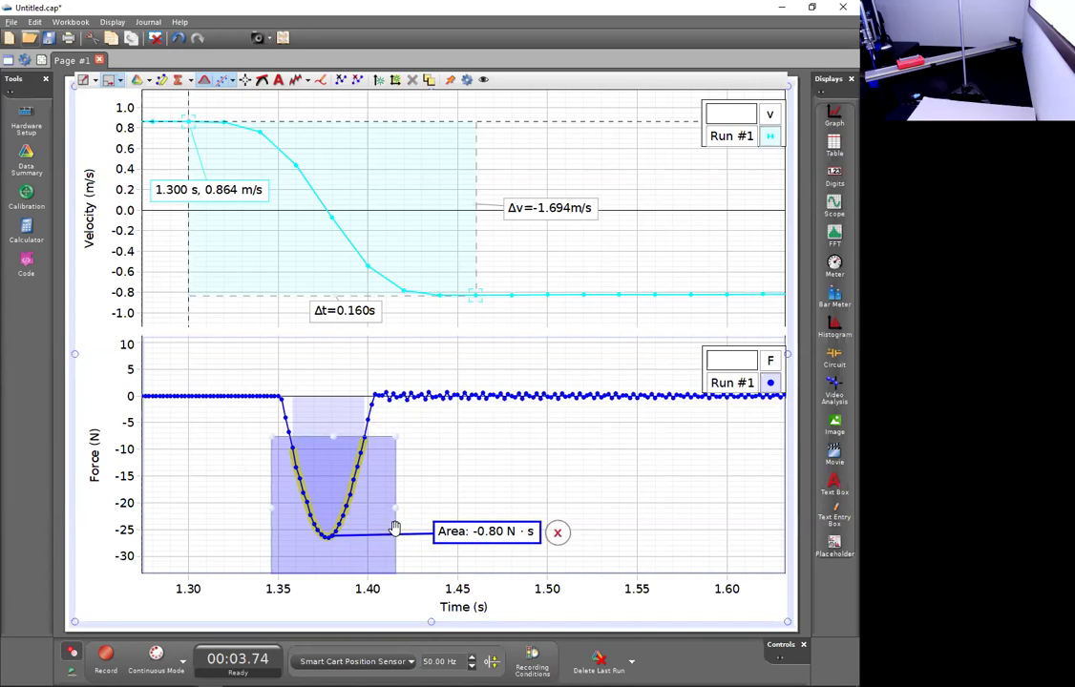
Fit the highlighted region tightly around the whole force spike, from about 1.35 s to 1.40 s, and raise the area label beside it
{"action": "left_click_drag", "start_coordinate": [396, 467], "coordinate": [389, 463]}
{"action": "left_click_drag", "start_coordinate": [329, 438], "coordinate": [332, 384]}
{"action": "left_click_drag", "start_coordinate": [271, 479], "coordinate": [278, 481]}
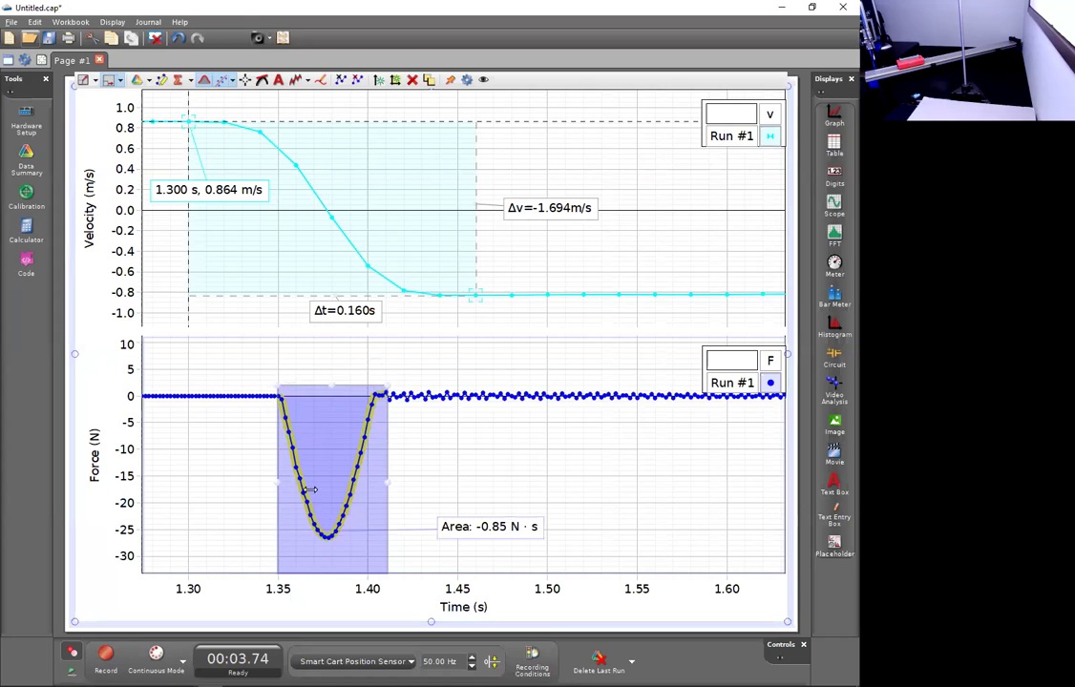
{"action": "left_click_drag", "start_coordinate": [388, 484], "coordinate": [376, 485]}
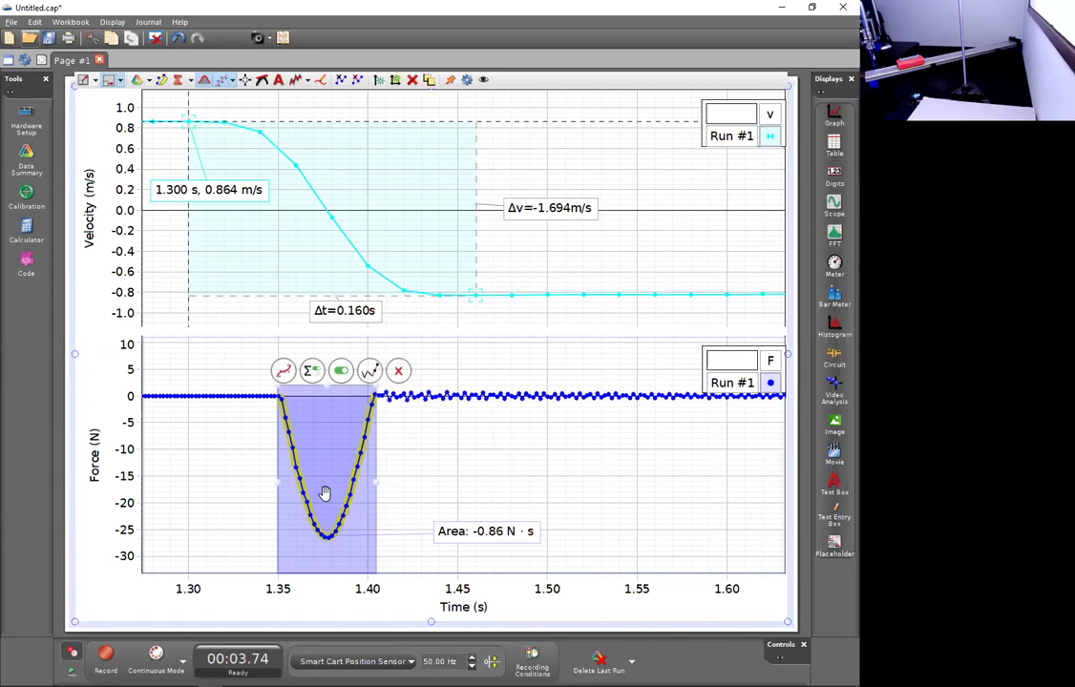
{"action": "left_click_drag", "start_coordinate": [482, 533], "coordinate": [506, 471]}
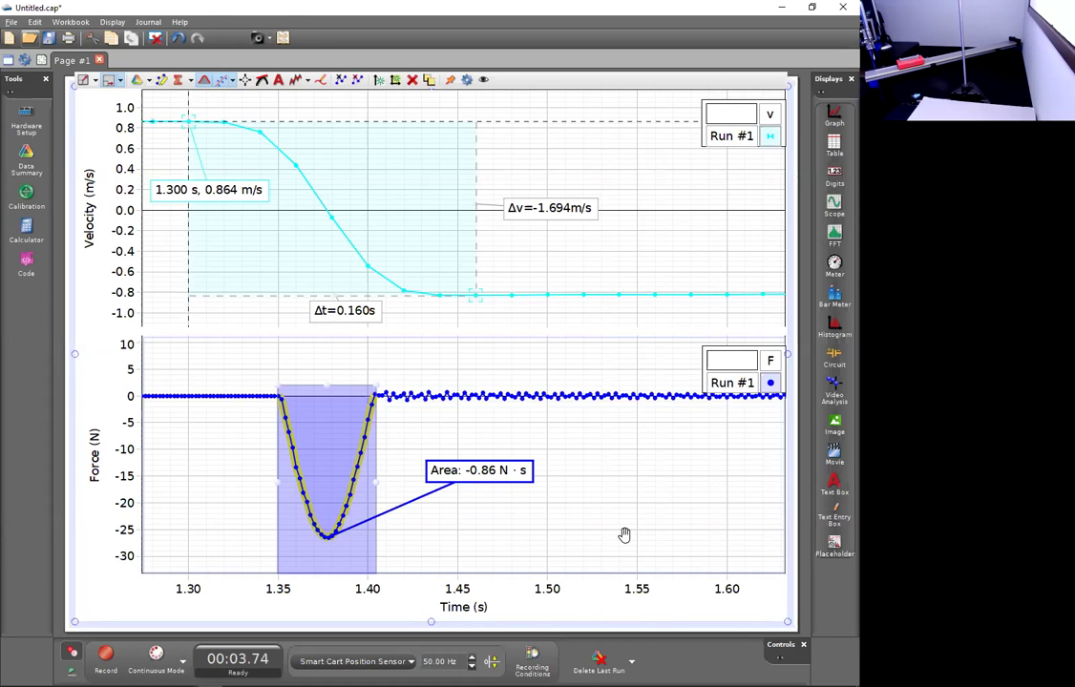
Add a table without a title below the graphs and enlarge the graph area
{"action": "left_click_drag", "start_coordinate": [834, 143], "coordinate": [432, 617]}
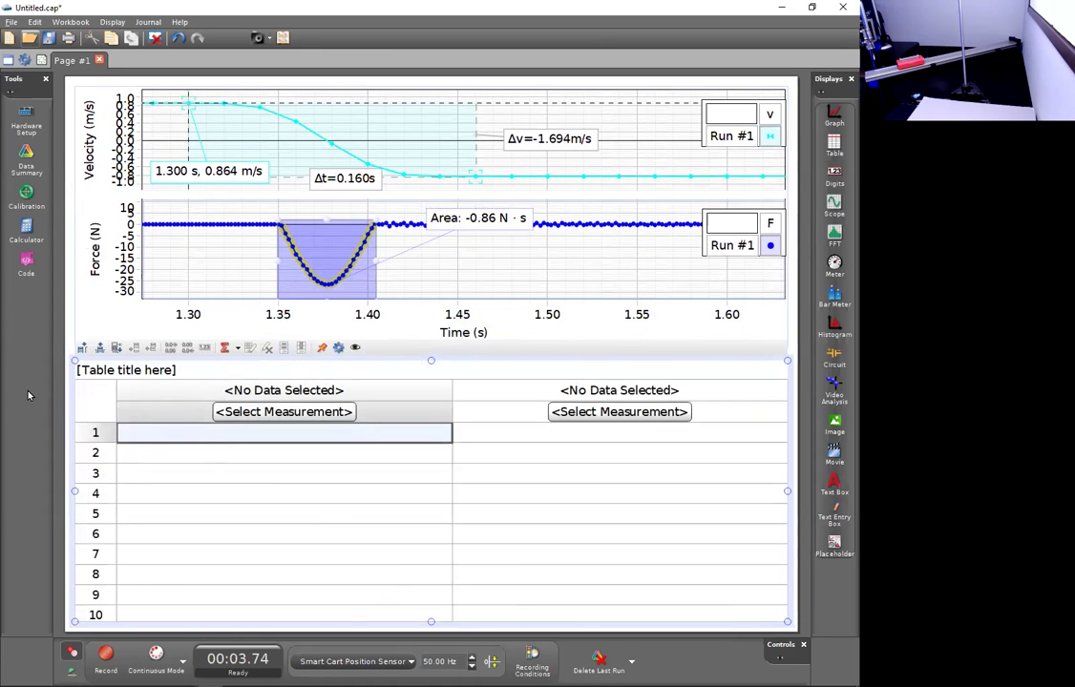
{"action": "left_click", "coordinate": [56, 386]}
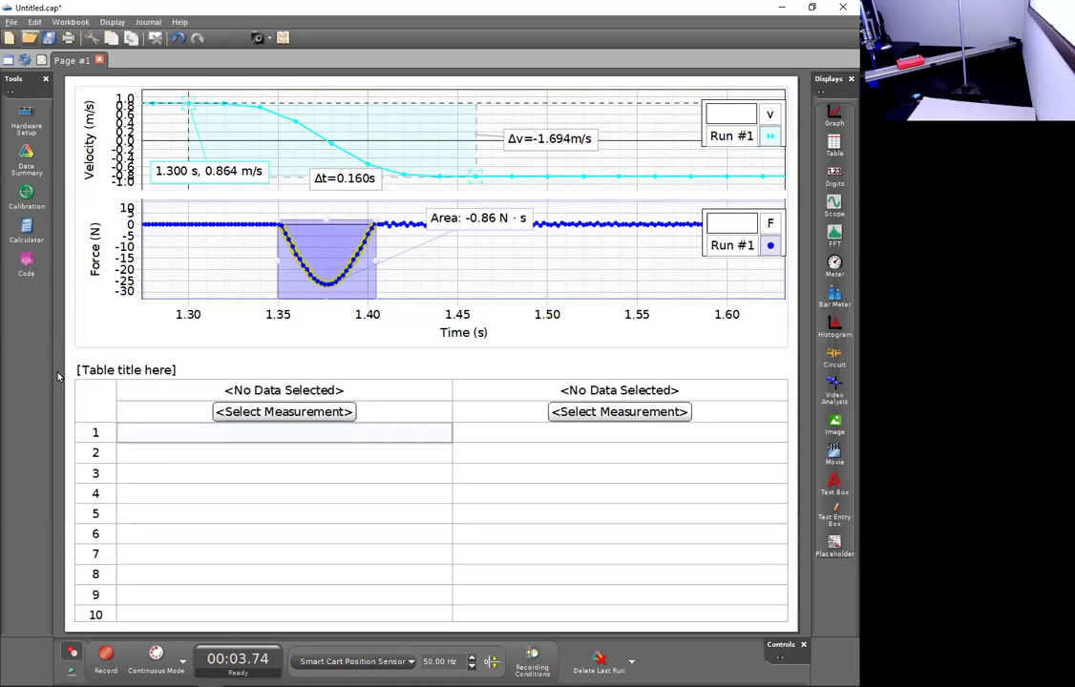
{"action": "left_click_drag", "start_coordinate": [92, 356], "coordinate": [118, 408]}
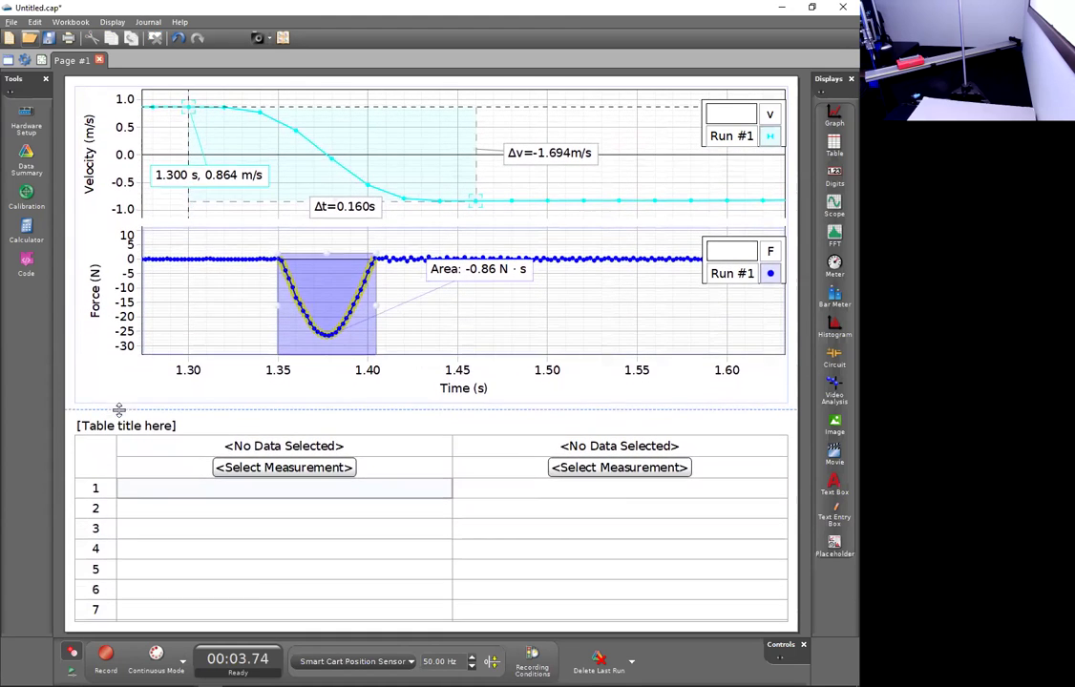
{"action": "right_click", "coordinate": [72, 534]}
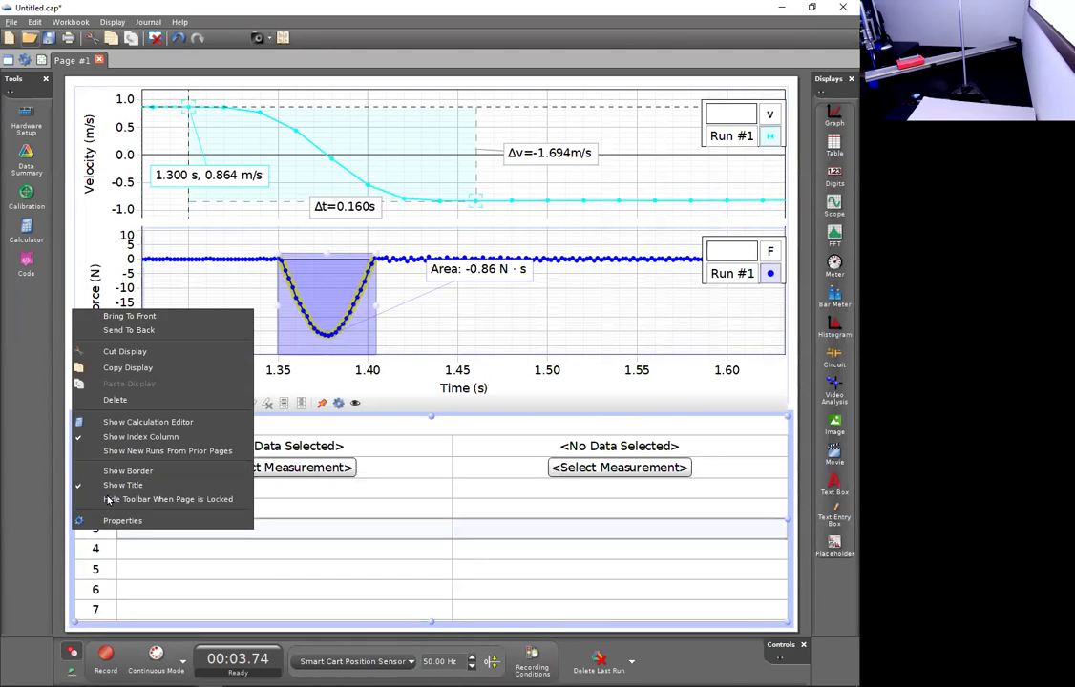
{"action": "left_click", "coordinate": [108, 485]}
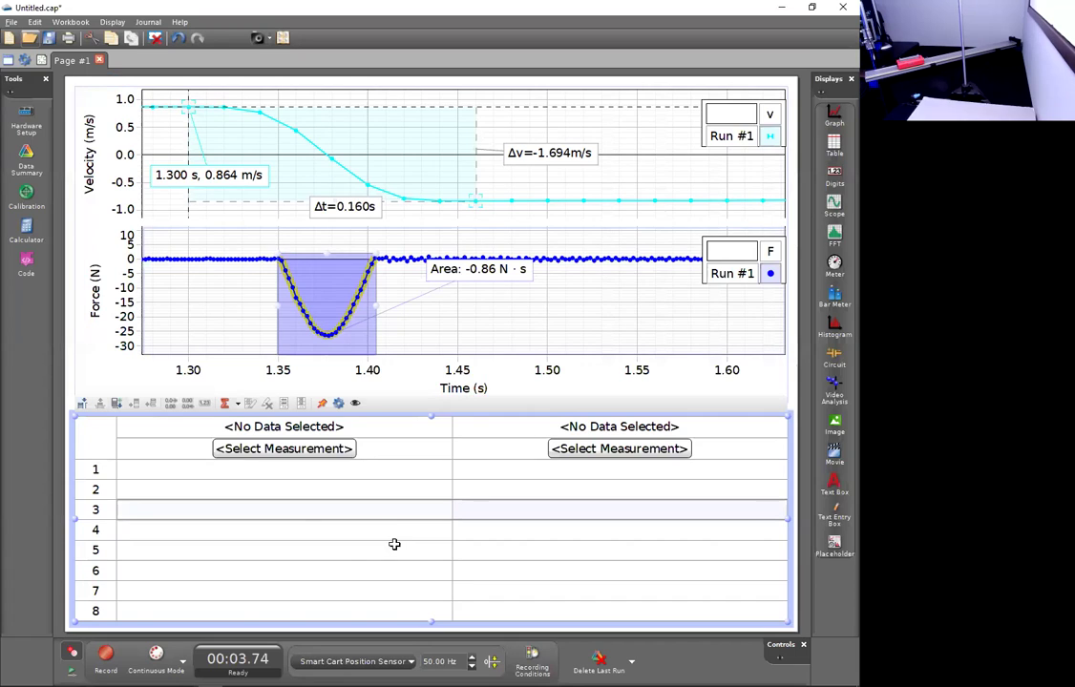
Enter "hard spring, one bar mass, slow" in the first row of the table's first column
{"action": "left_click", "coordinate": [272, 472]}
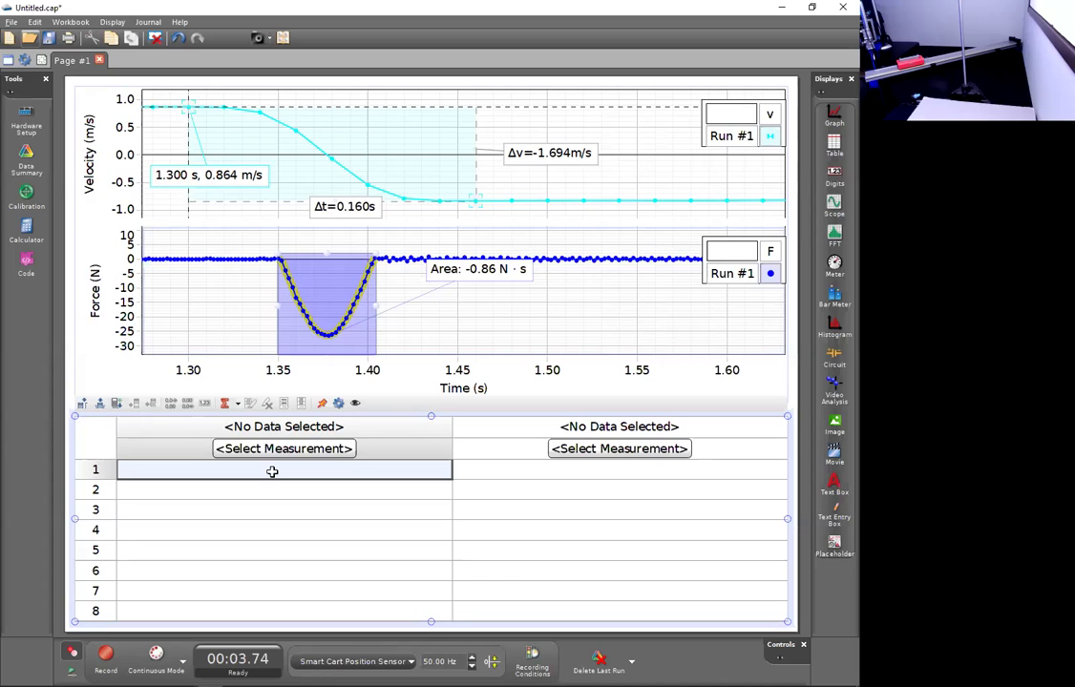
{"action": "type", "text": "hard sp"}
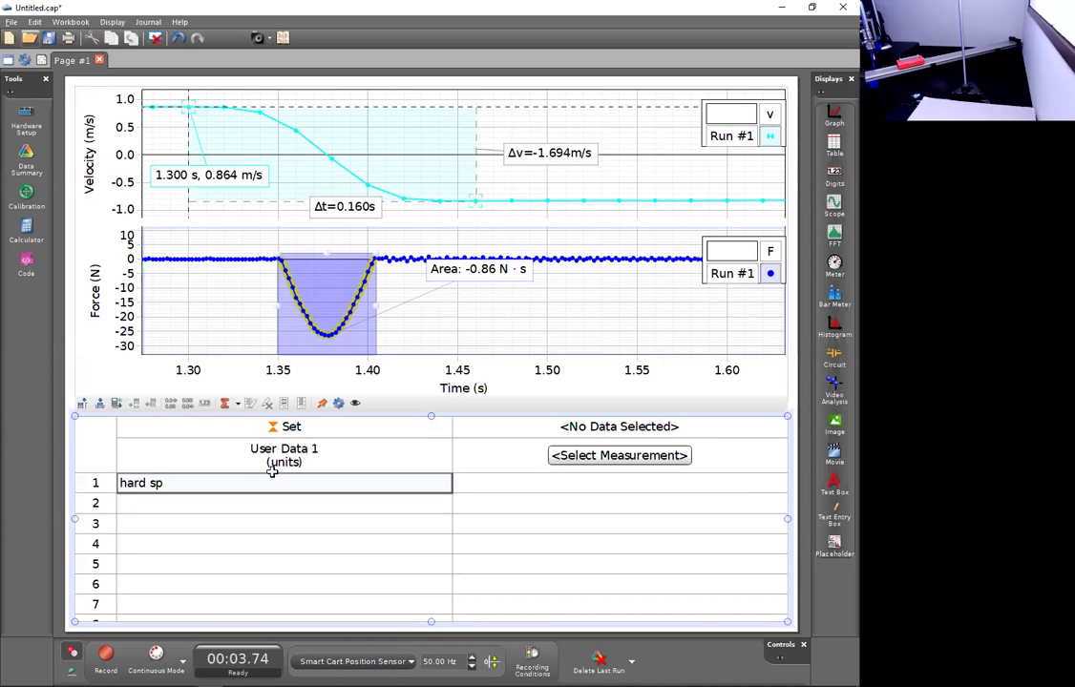
{"action": "type", "text": "ring, one bar mass, slow"}
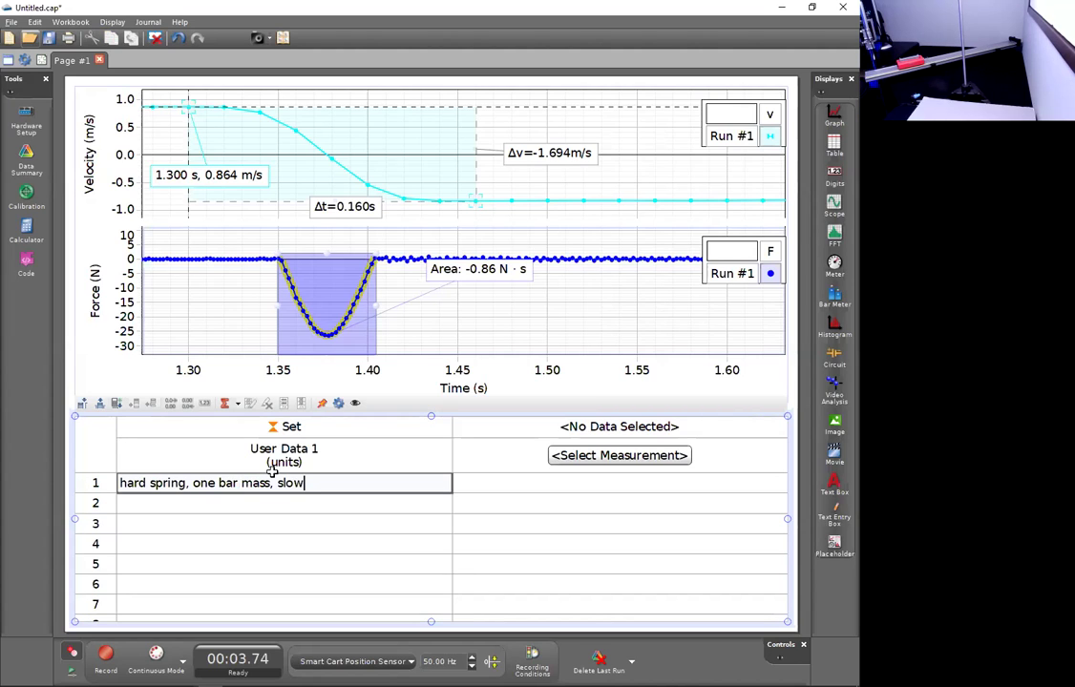
{"action": "key", "text": "Return"}
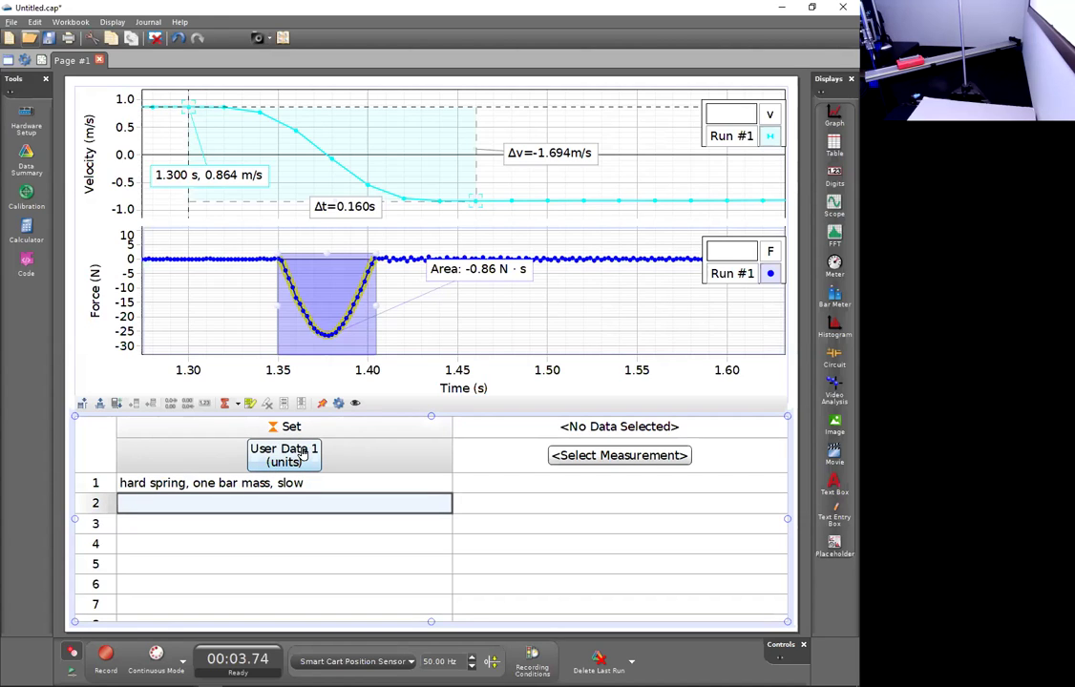
Rename the table's first column to "trial" and clear its units
{"action": "left_click", "coordinate": [592, 455]}
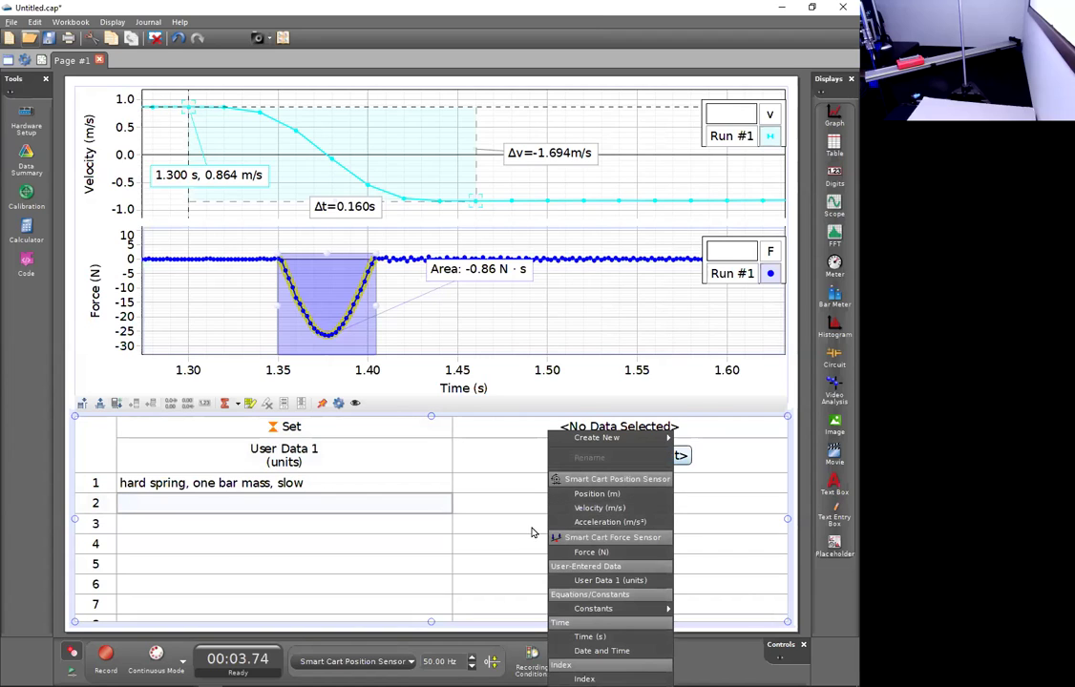
{"action": "left_click", "coordinate": [486, 490]}
{"action": "left_click", "coordinate": [487, 484]}
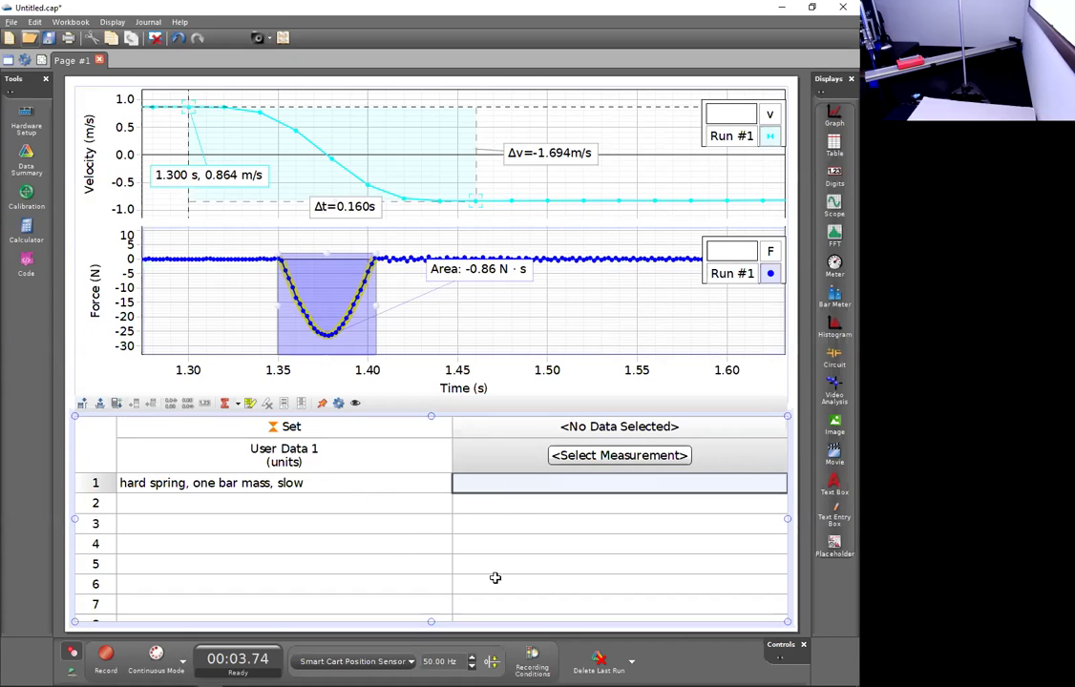
{"action": "right_click", "coordinate": [306, 458]}
{"action": "left_click", "coordinate": [312, 455]}
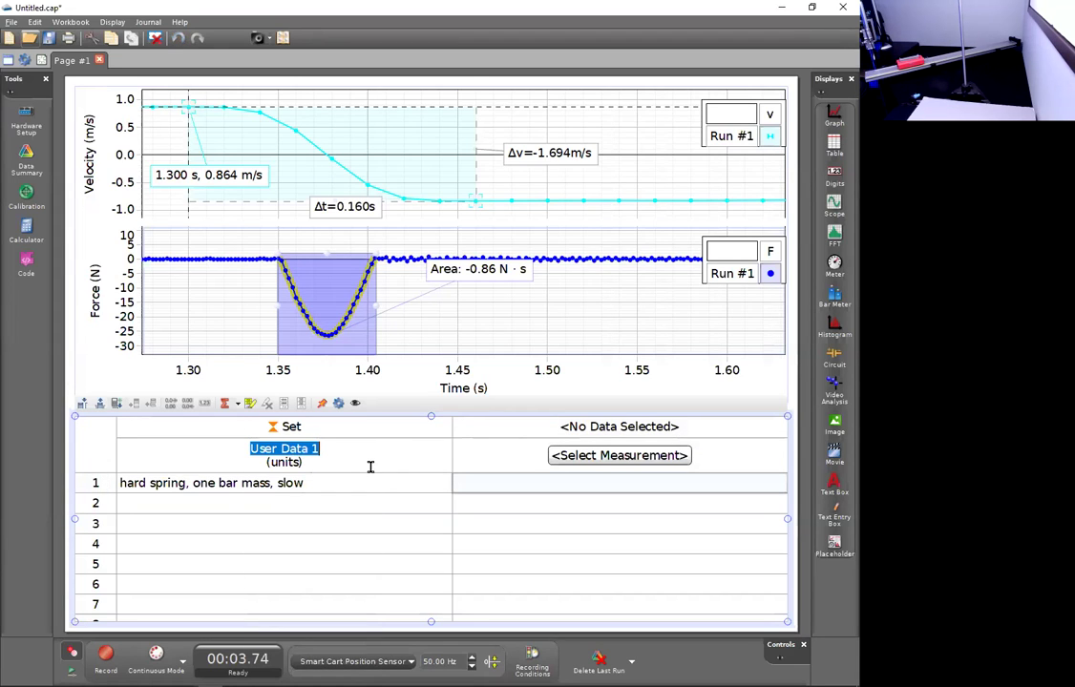
{"action": "type", "text": "trial"}
{"action": "key", "text": "Tab"}
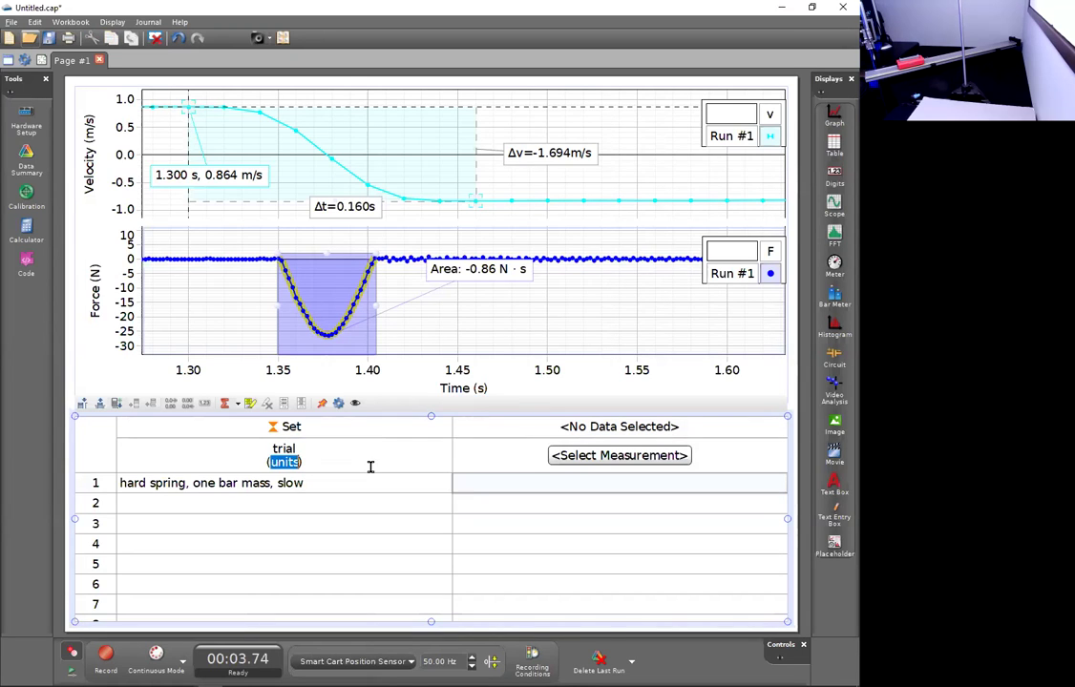
{"action": "key", "text": "BackSpace"}
{"action": "key", "text": "Return"}
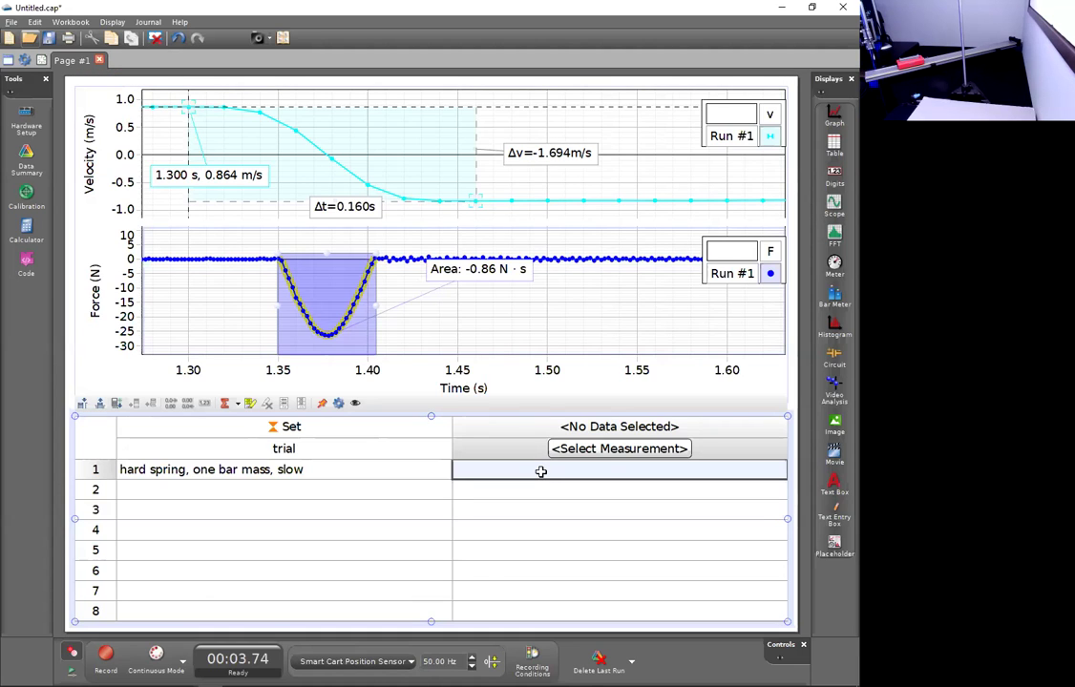
Enter -1.694 in the first row of the second column and open that column's name for editing
{"action": "type", "text": "-1."}
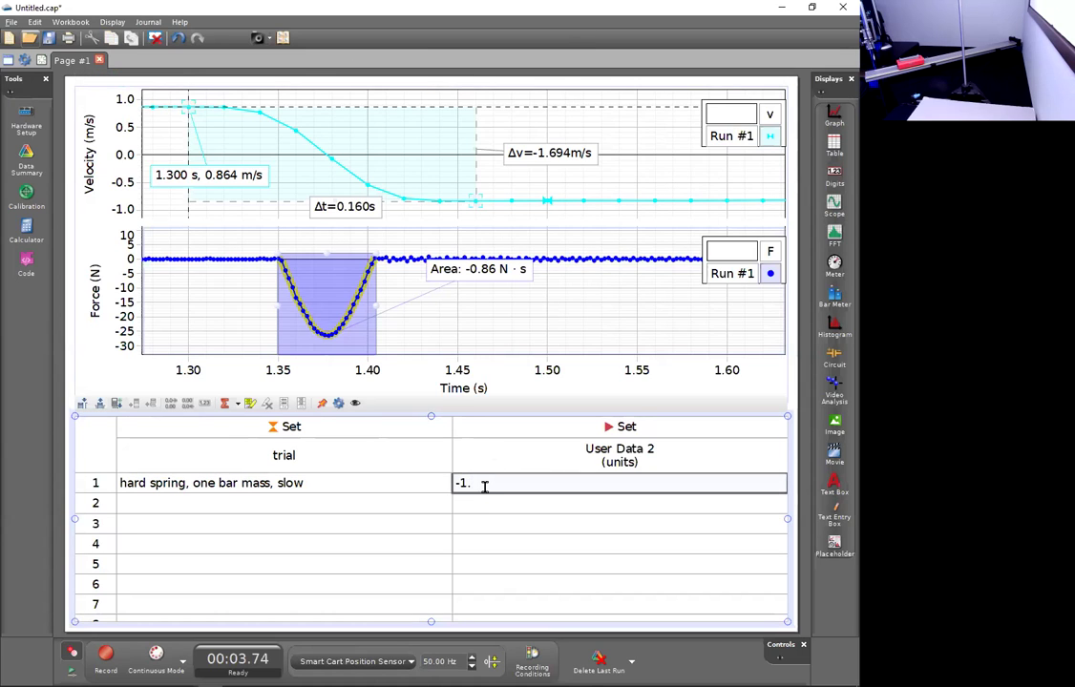
{"action": "type", "text": "694"}
{"action": "key", "text": "Return"}
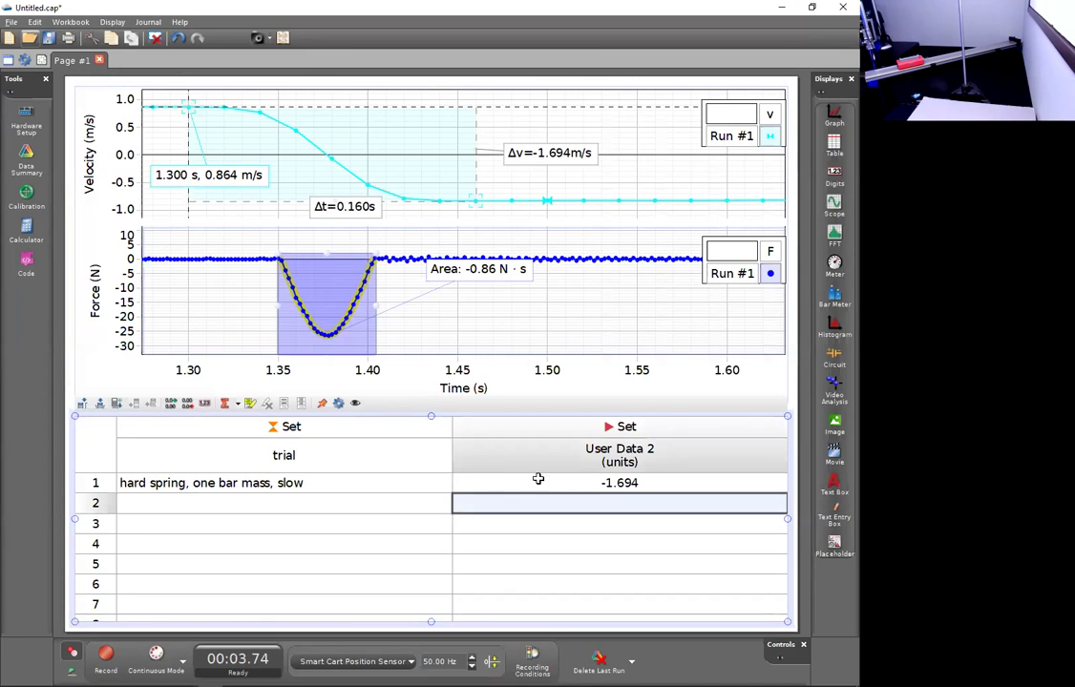
{"action": "right_click", "coordinate": [583, 420]}
{"action": "left_click", "coordinate": [626, 445]}
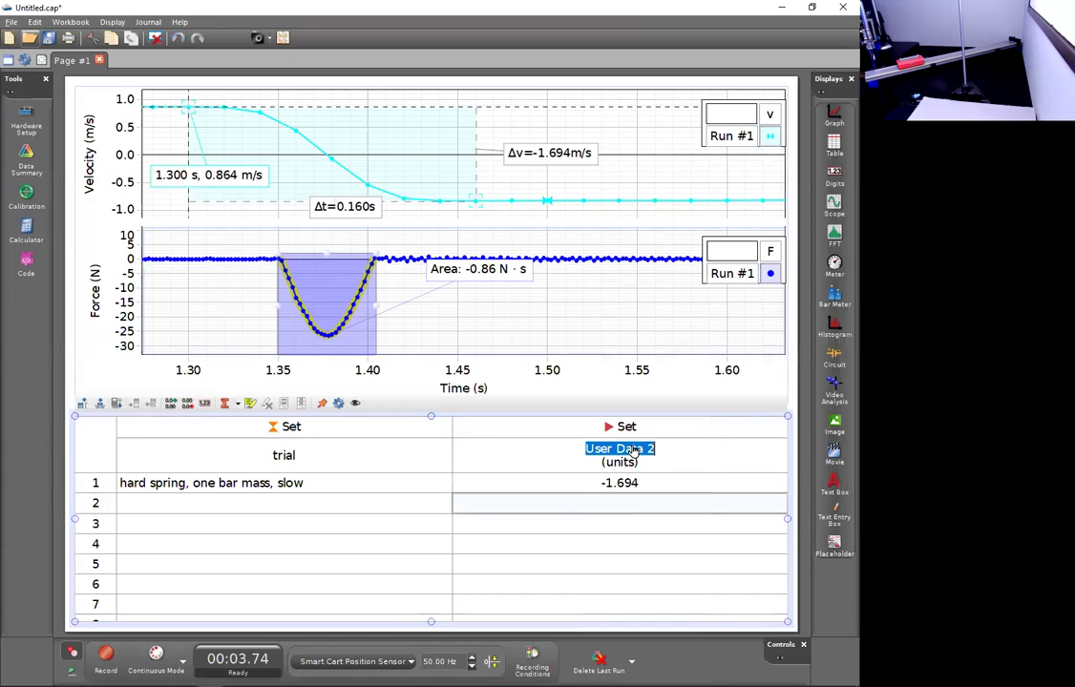
{"action": "type", "text": "chan"}
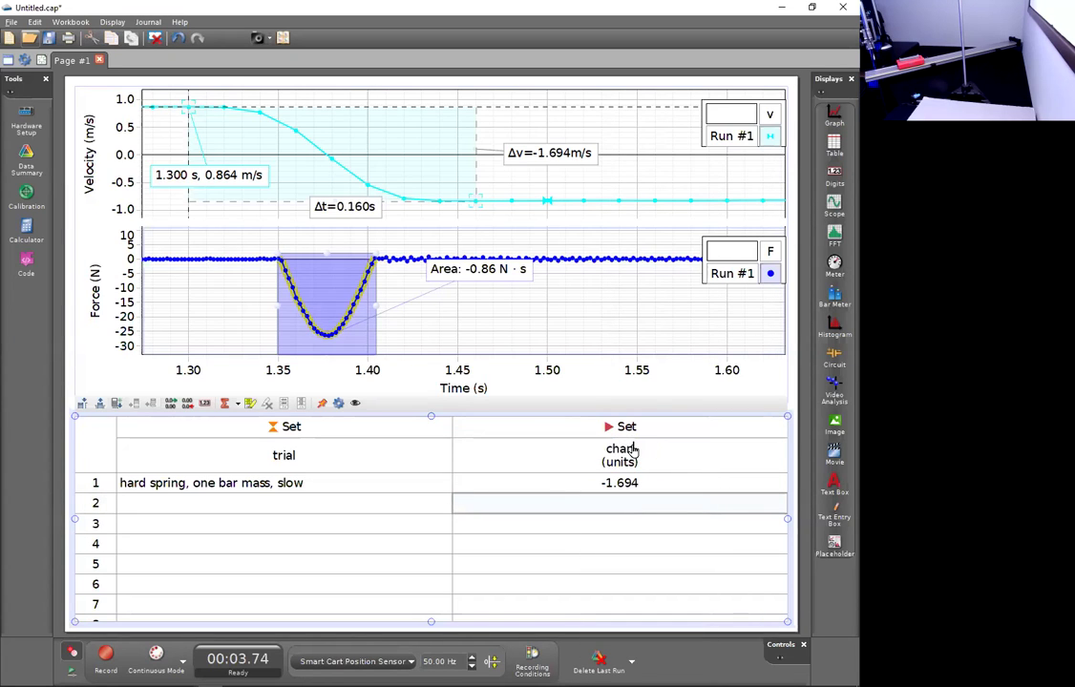
{"action": "type", "text": "ge in velocity"}
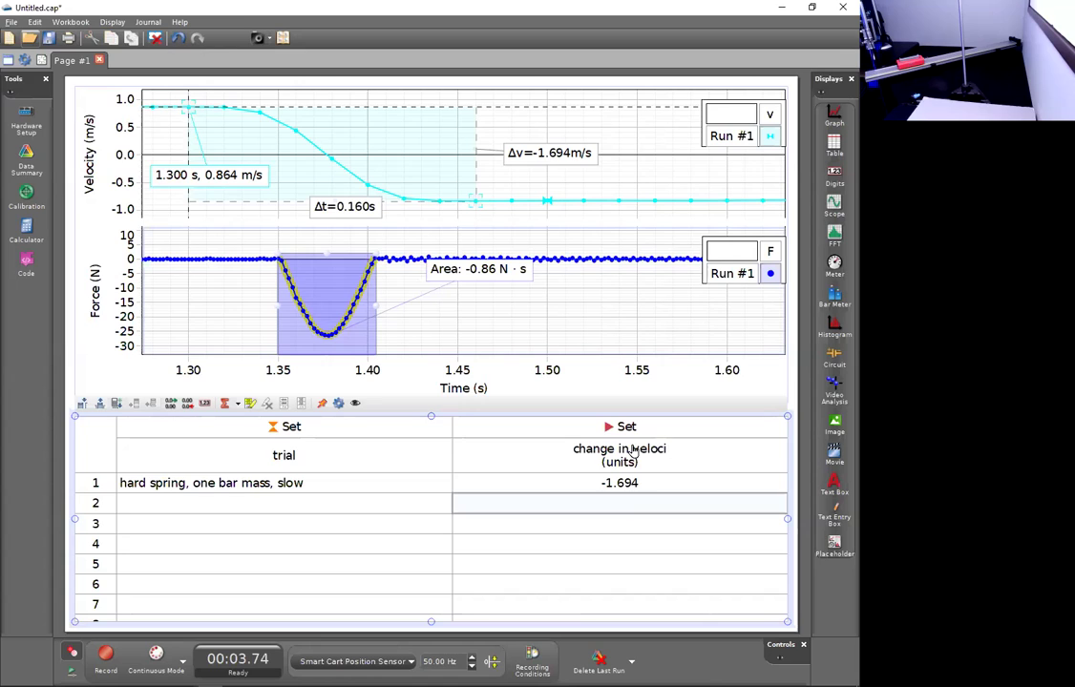
{"action": "key", "text": "BackSpace"}
{"action": "key", "text": "BackSpace"}
{"action": "key", "text": "BackSpace"}
{"action": "key", "text": "BackSpace"}
{"action": "key", "text": "BackSpace"}
{"action": "key", "text": "BackSpace"}
{"action": "key", "text": "BackSpace"}
{"action": "key", "text": "BackSpace"}
{"action": "key", "text": "BackSpace"}
{"action": "key", "text": "BackSpace"}
{"action": "key", "text": "BackSpace"}
{"action": "key", "text": "BackSpace"}
{"action": "key", "text": "BackSpace"}
{"action": "key", "text": "BackSpace"}
{"action": "key", "text": "BackSpace"}
{"action": "key", "text": "BackSpace"}
{"action": "key", "text": "BackSpace"}
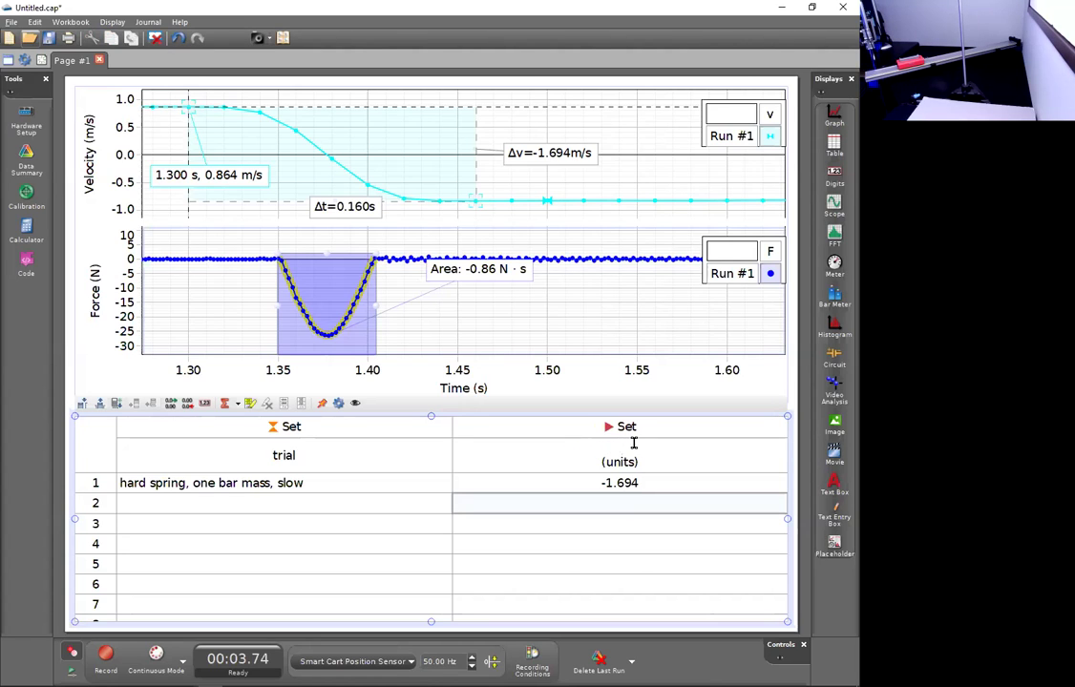
Name the second column Δv, using the special character Δ, and set its units to m/s
{"action": "right_click", "coordinate": [630, 448]}
{"action": "mouse_move", "coordinate": [702, 622]}
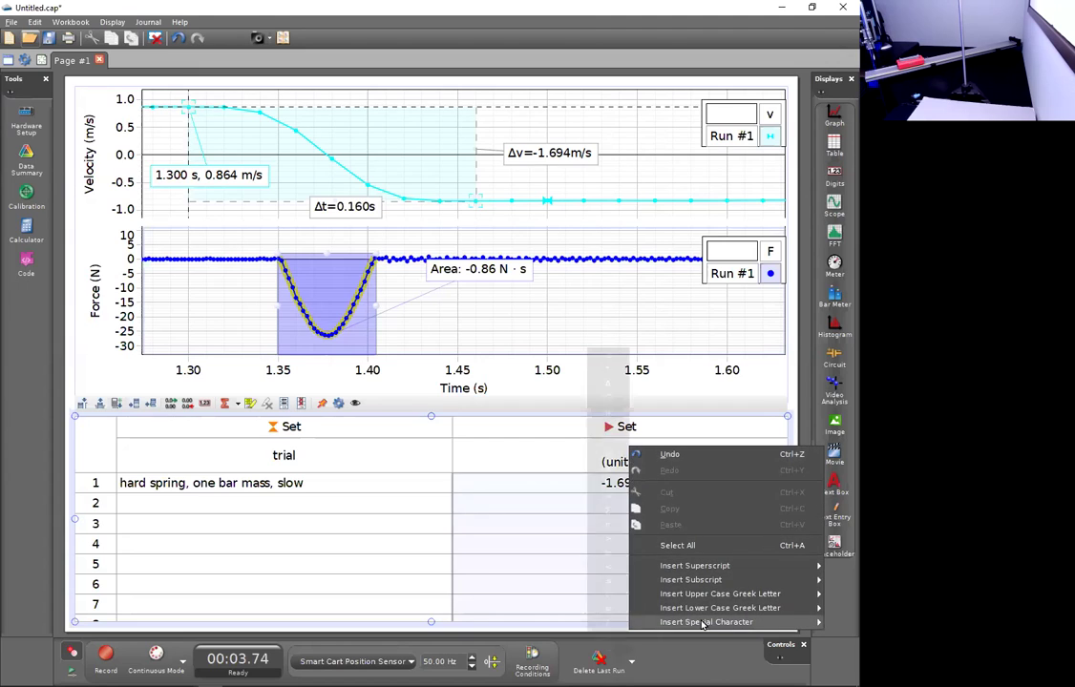
{"action": "left_click", "coordinate": [612, 382]}
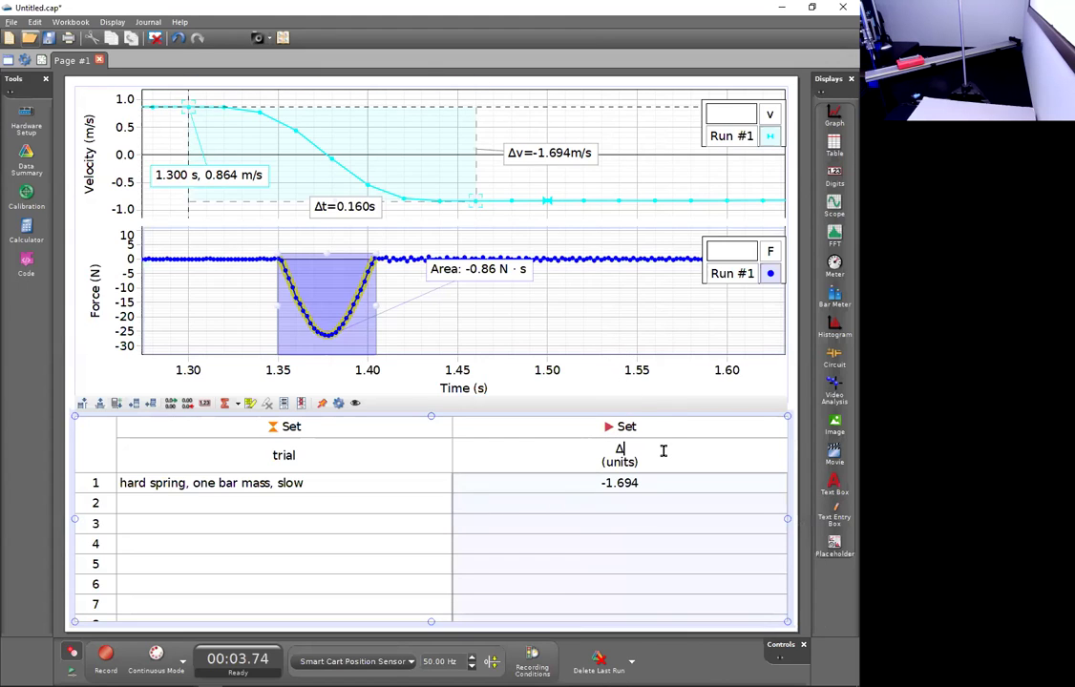
{"action": "key", "text": "Tab"}
{"action": "type", "text": "m/s"}
{"action": "left_click", "coordinate": [664, 451]}
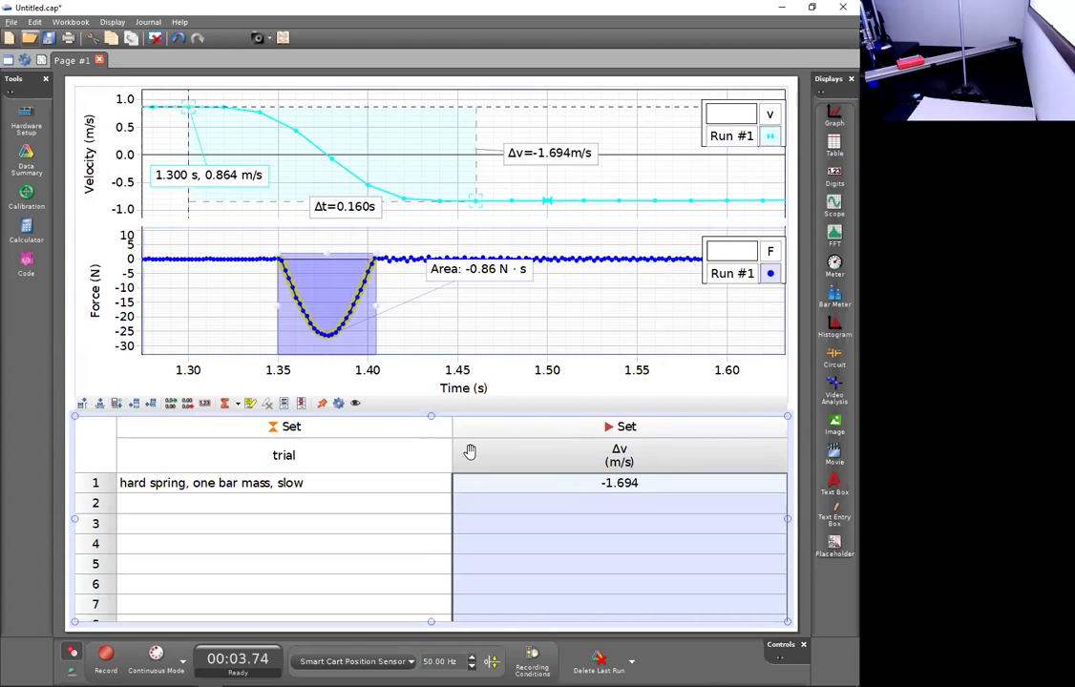
Add a third column to the table and enter -0.86 in its first row
{"action": "left_click", "coordinate": [82, 406]}
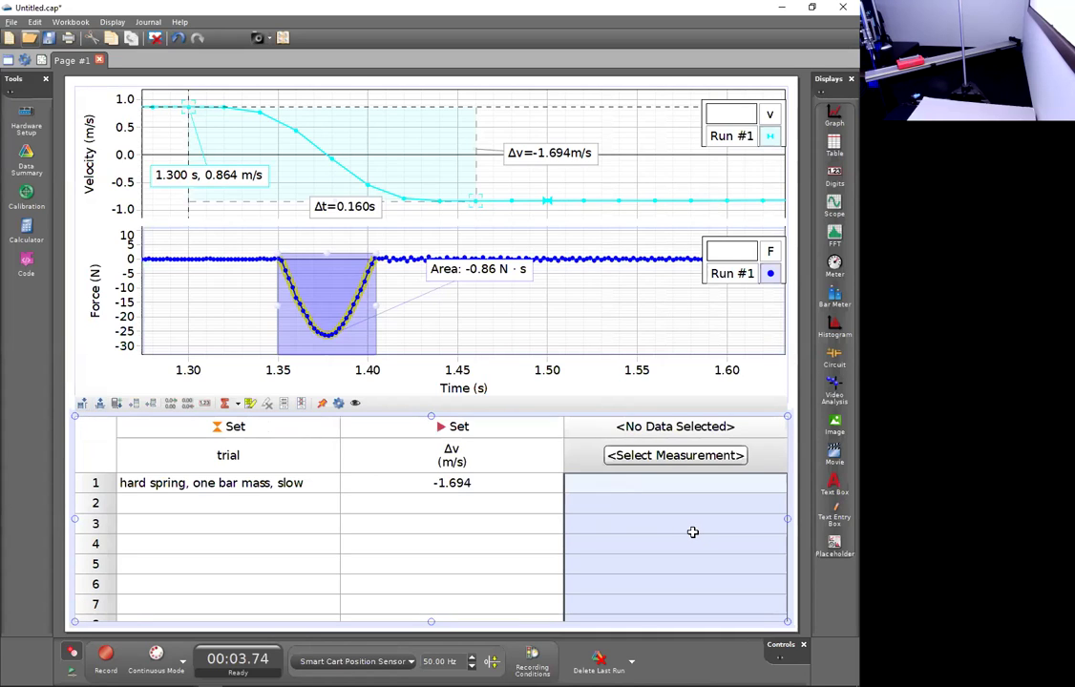
{"action": "left_click", "coordinate": [653, 485]}
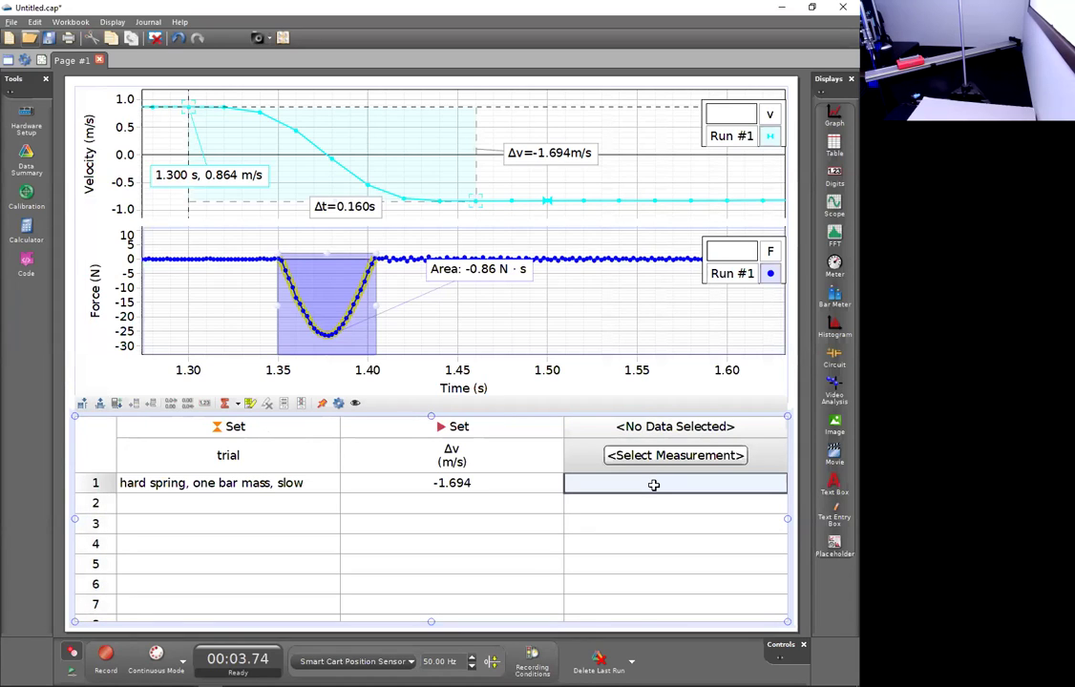
{"action": "type", "text": "-0."}
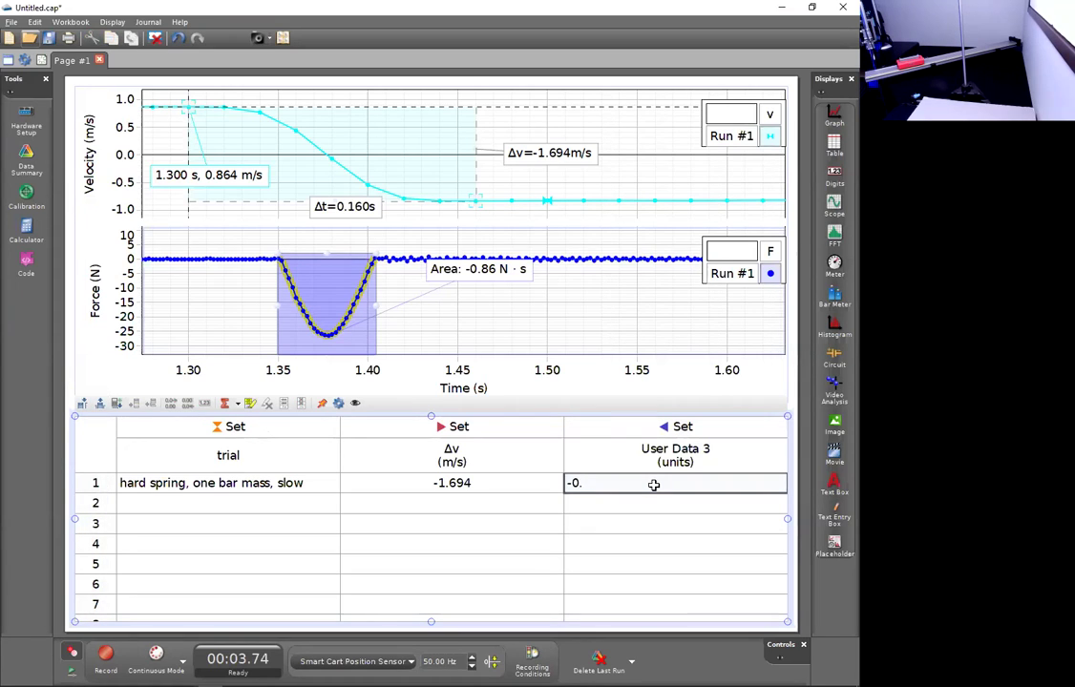
{"action": "type", "text": "86"}
{"action": "key", "text": "Return"}
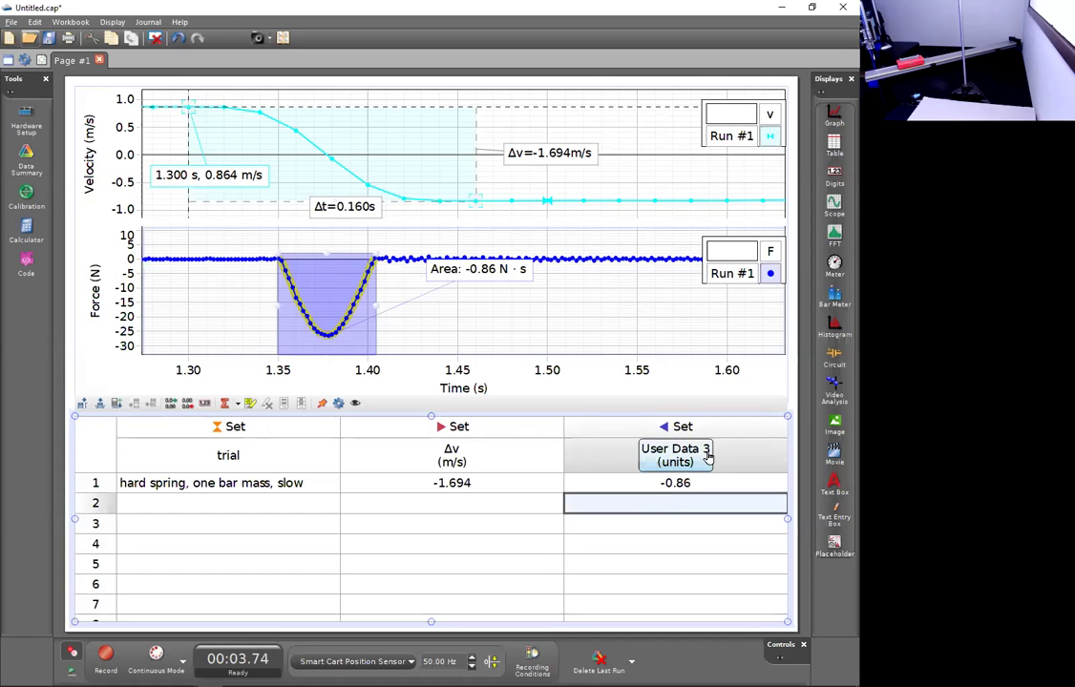
Rename the third column to J and set its units to N s
{"action": "right_click", "coordinate": [708, 458]}
{"action": "left_click", "coordinate": [698, 438]}
{"action": "key", "text": "BackSpace"}
{"action": "type", "text": "J"}
{"action": "key", "text": "Tab"}
{"action": "type", "text": "N"}
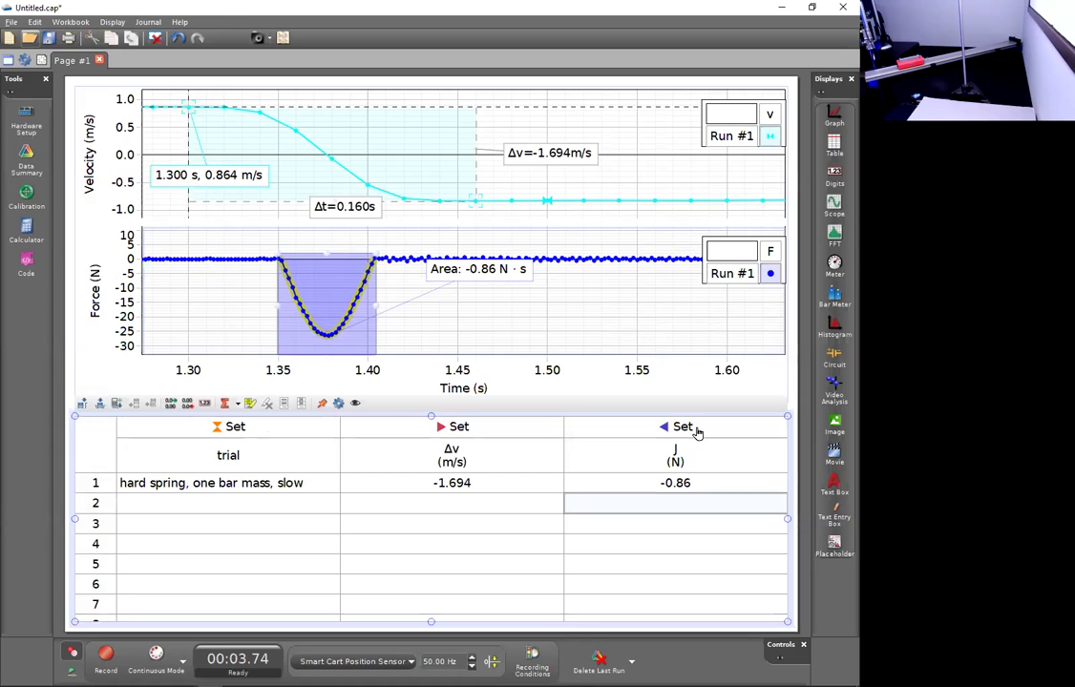
{"action": "type", "text": " s"}
{"action": "left_click", "coordinate": [616, 523]}
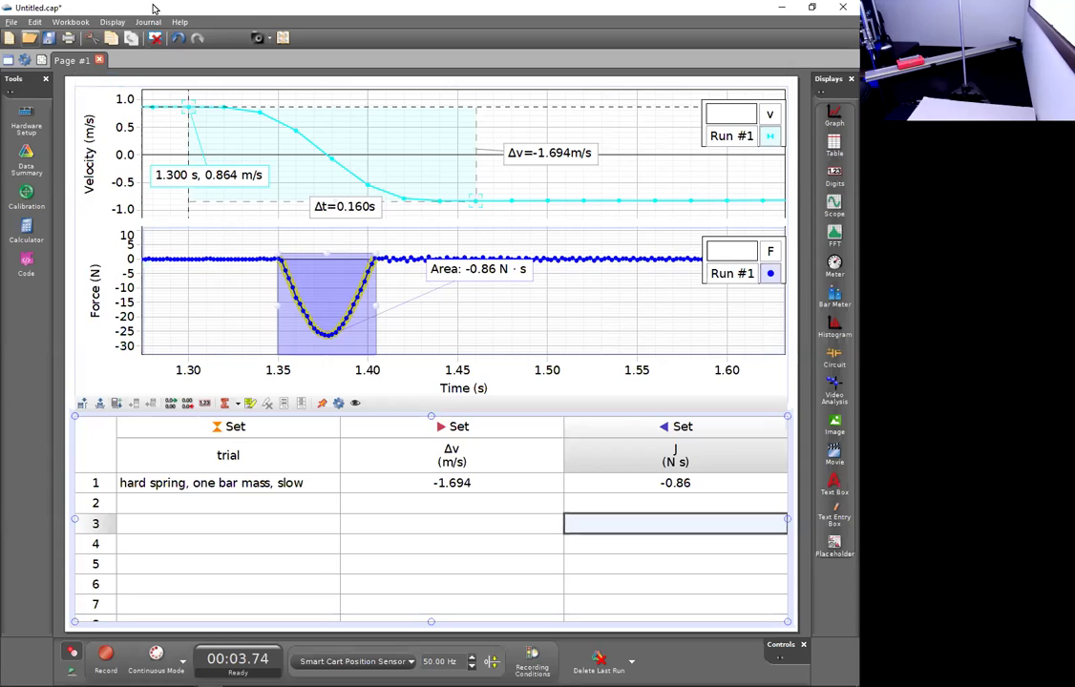
Open the list of recent experiments
{"action": "left_click", "coordinate": [12, 21]}
{"action": "mouse_move", "coordinate": [59, 165]}
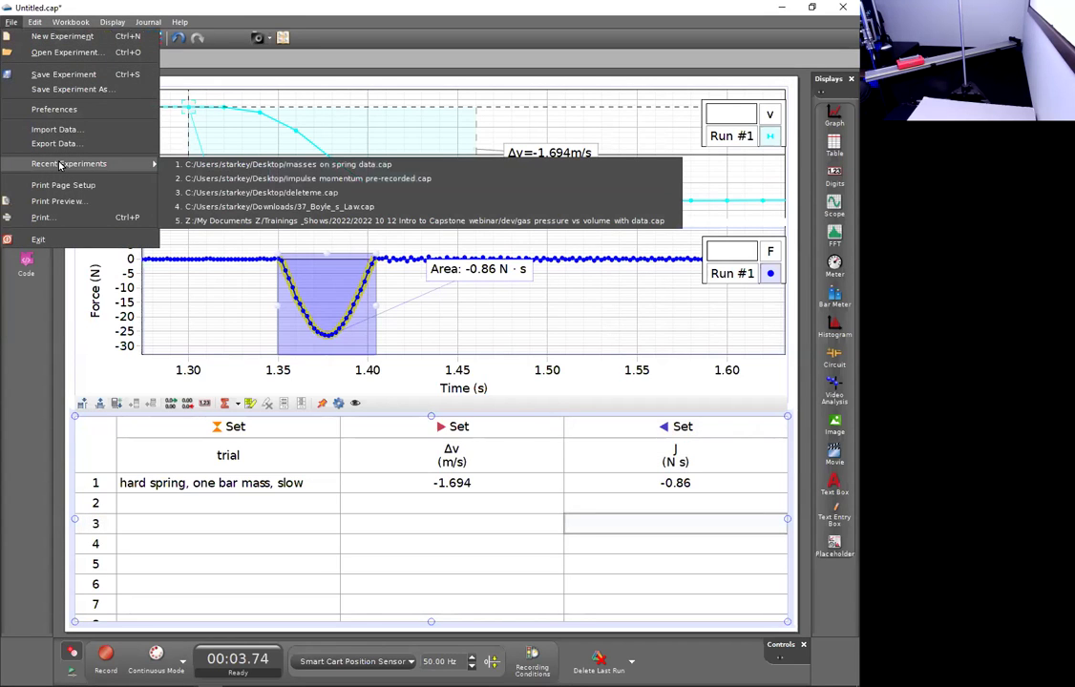
Open the recent experiment "impulse momentum pre-recorded.cap", discarding the current experiment's changes, and look over its trial table and recorded runs
{"action": "left_click", "coordinate": [195, 170]}
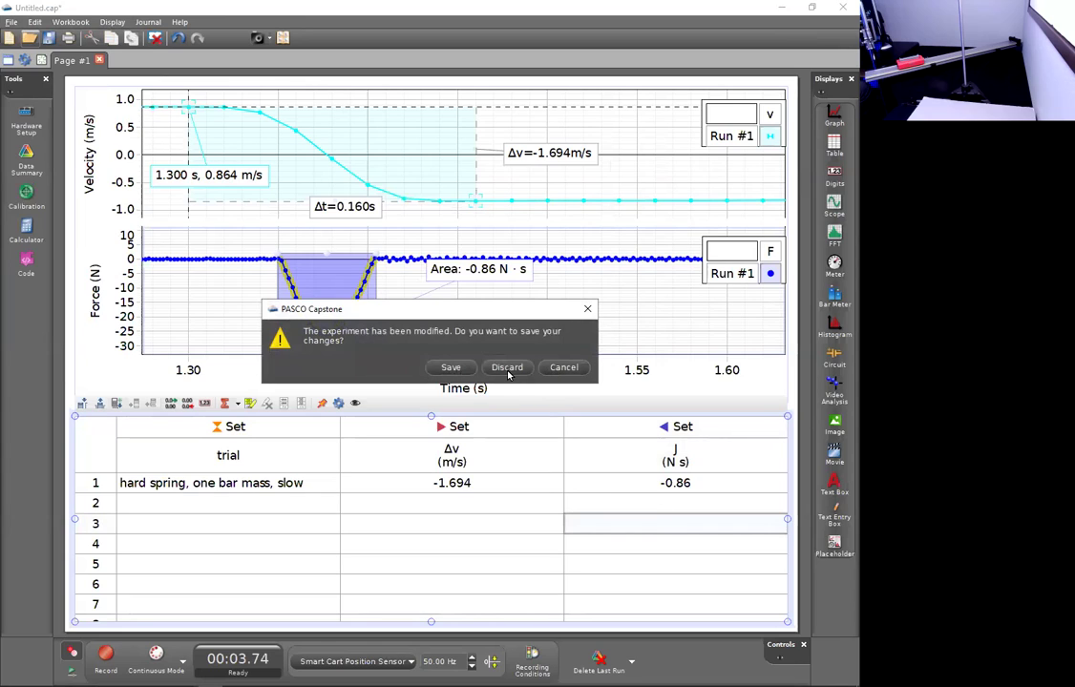
{"action": "left_click", "coordinate": [508, 370]}
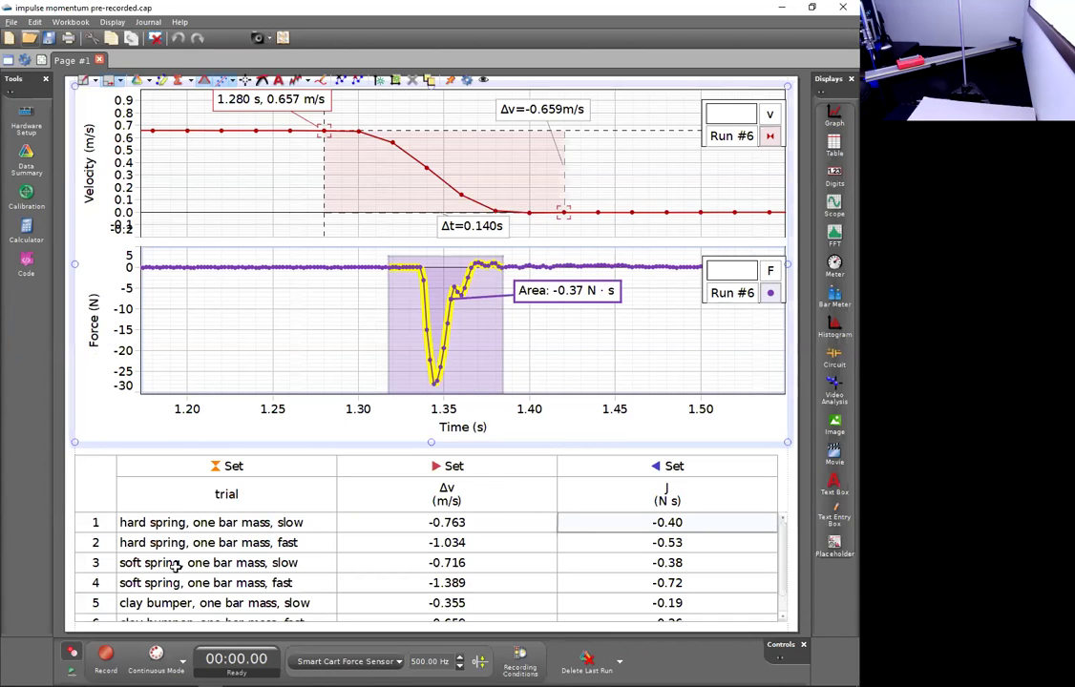
{"action": "scroll", "coordinate": [226, 589], "scroll_direction": "down", "scroll_amount": 1}
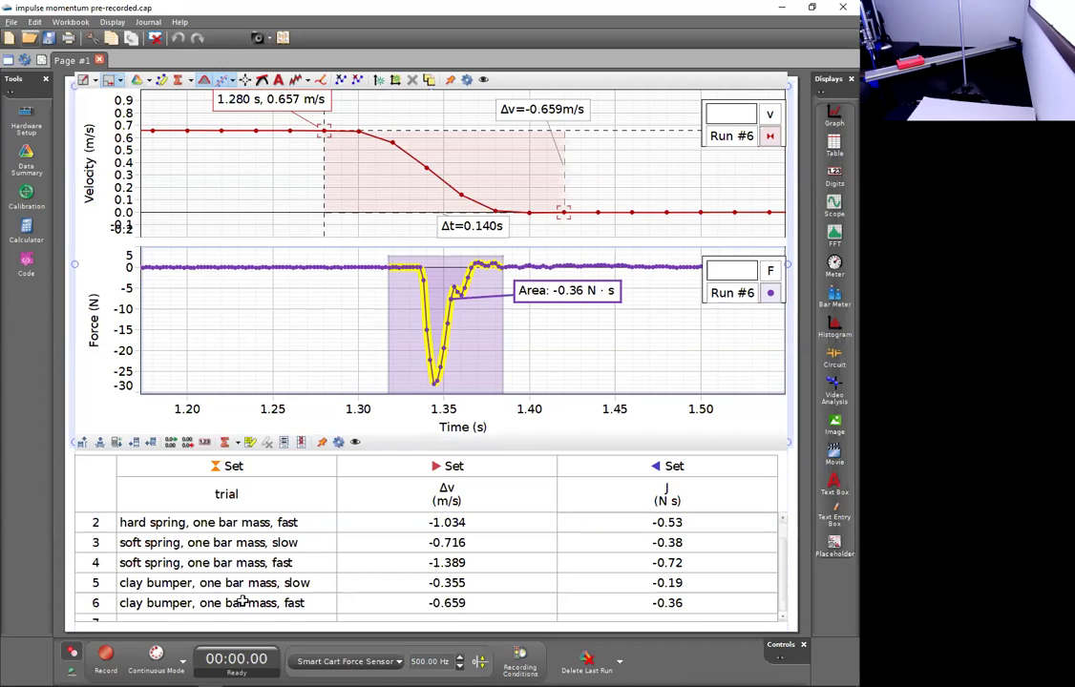
{"action": "scroll", "coordinate": [220, 585], "scroll_direction": "up", "scroll_amount": 1}
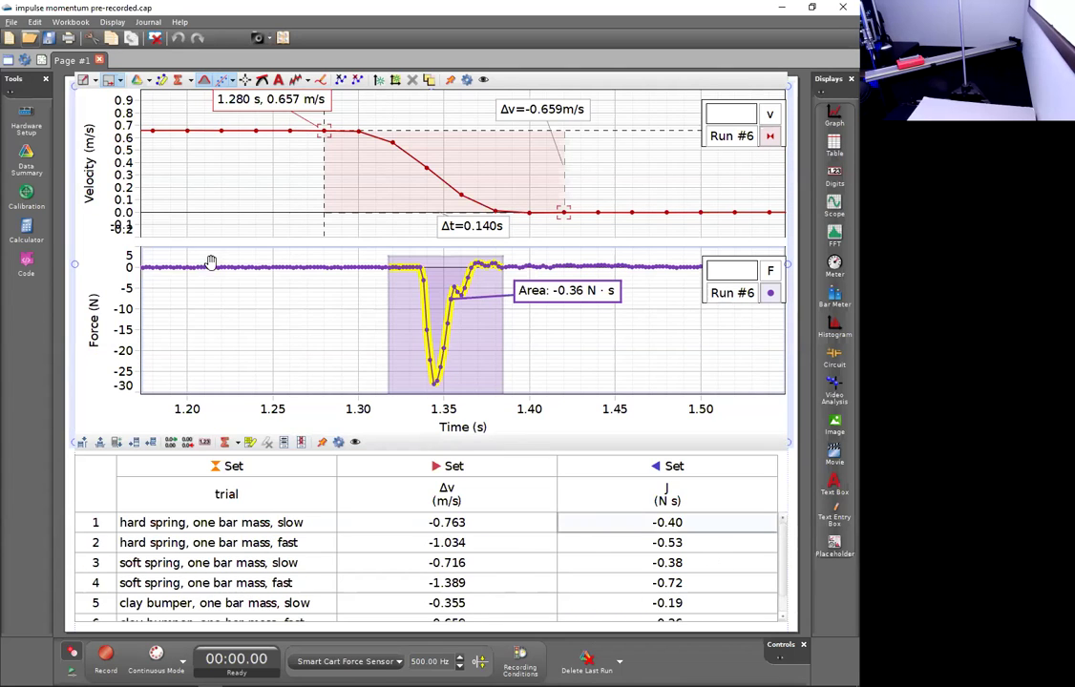
{"action": "left_click", "coordinate": [150, 81]}
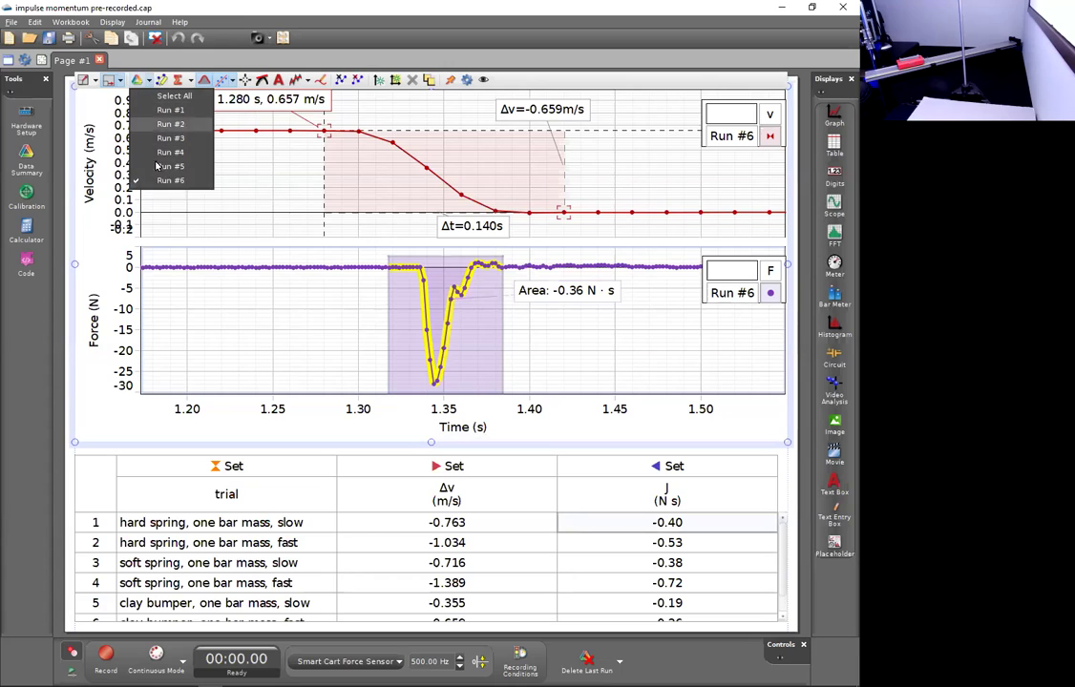
{"action": "left_click", "coordinate": [54, 320]}
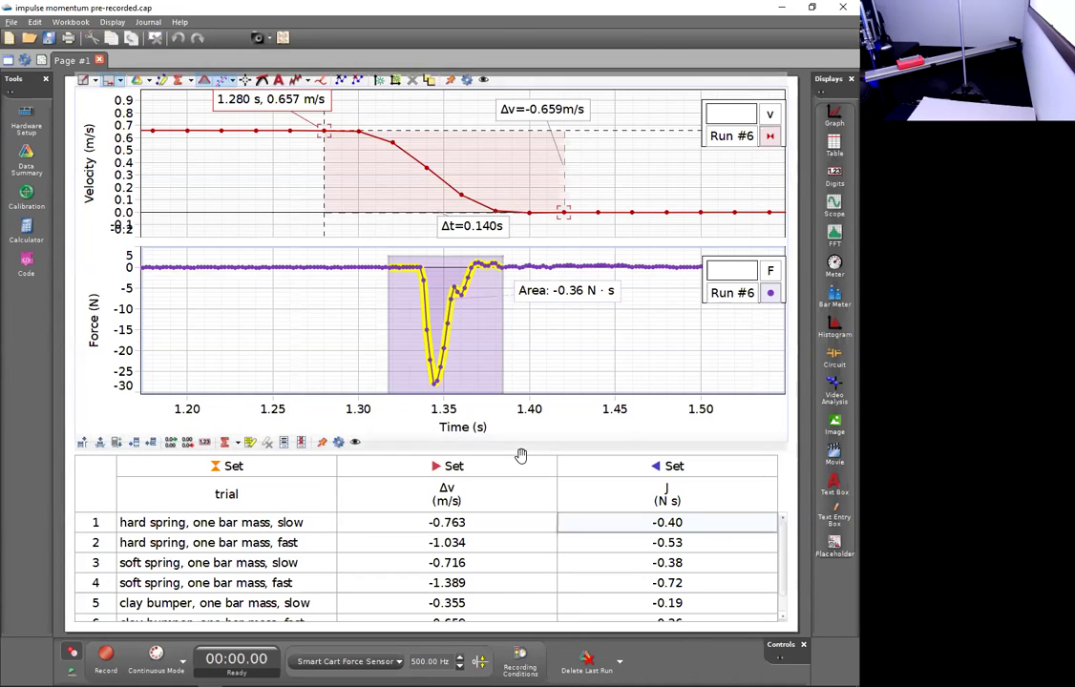
Add a second page and copy the trial, Δv and J table from Page #1 onto it
{"action": "left_click", "coordinate": [41, 62]}
{"action": "left_click", "coordinate": [41, 59]}
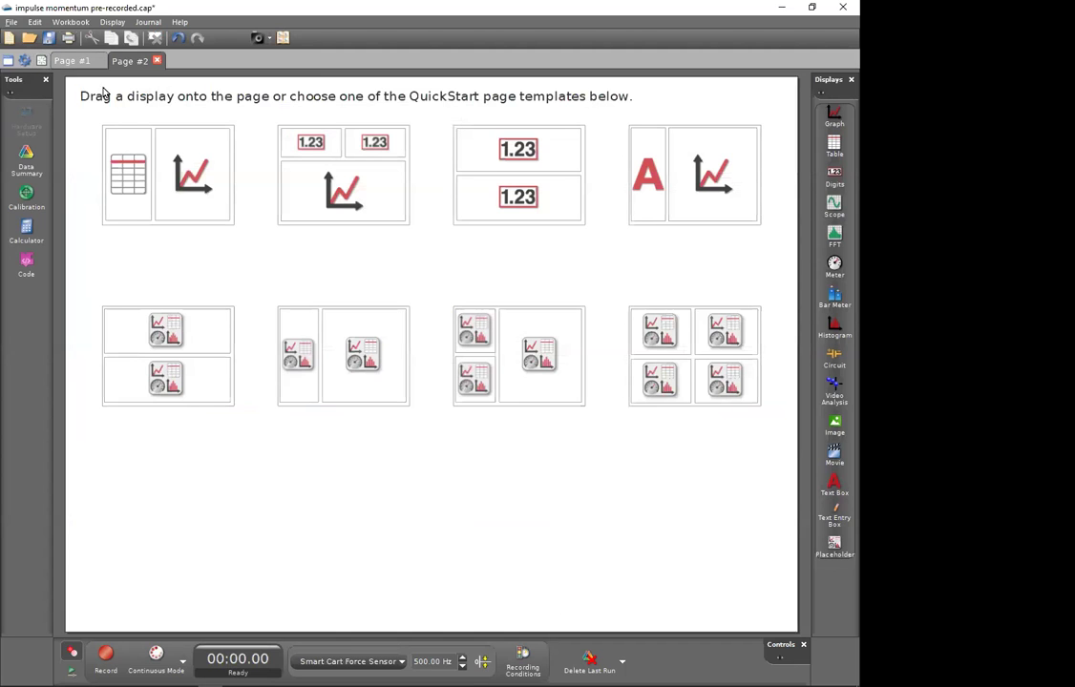
{"action": "left_click", "coordinate": [72, 61]}
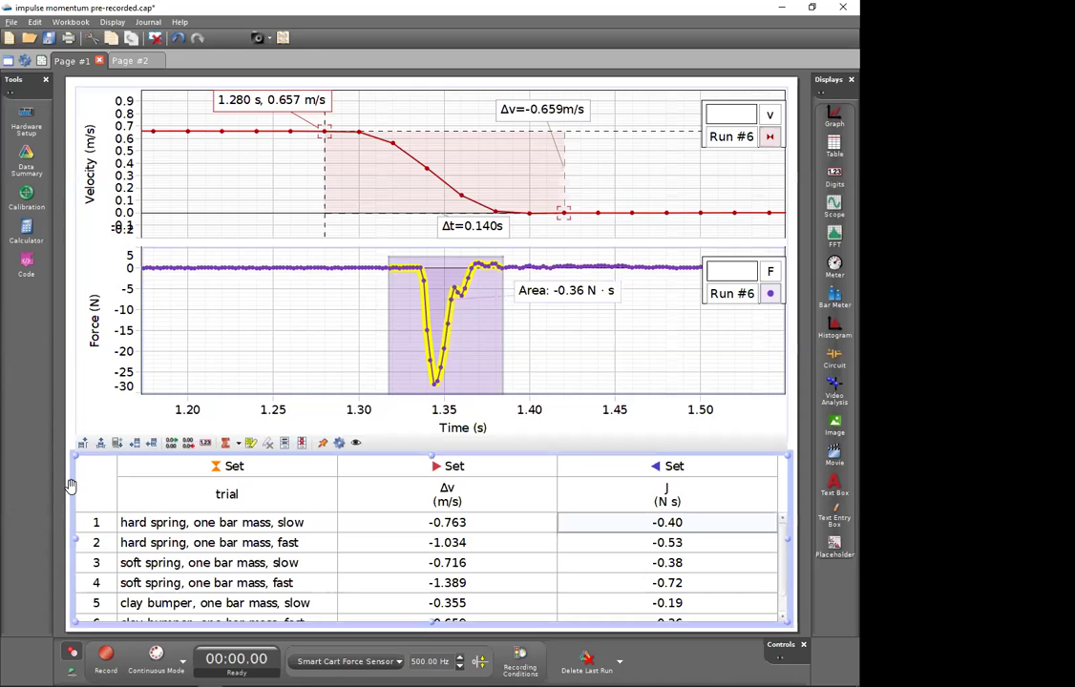
{"action": "left_click", "coordinate": [34, 27]}
{"action": "left_click", "coordinate": [56, 91]}
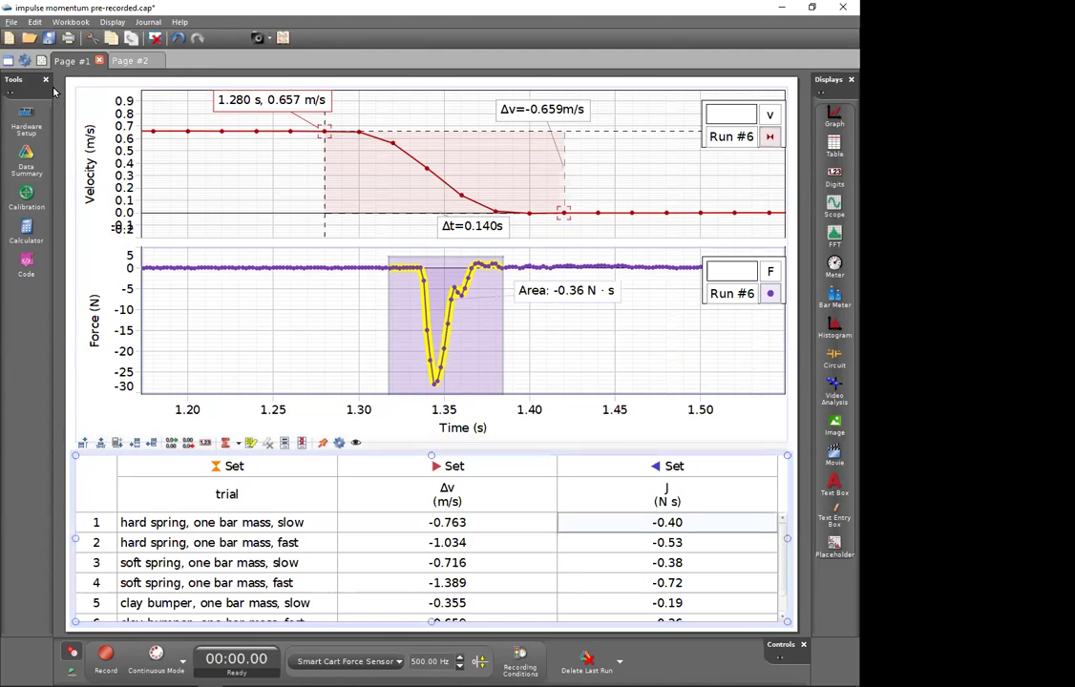
{"action": "left_click", "coordinate": [115, 59]}
{"action": "left_click", "coordinate": [35, 21]}
{"action": "left_click", "coordinate": [67, 96]}
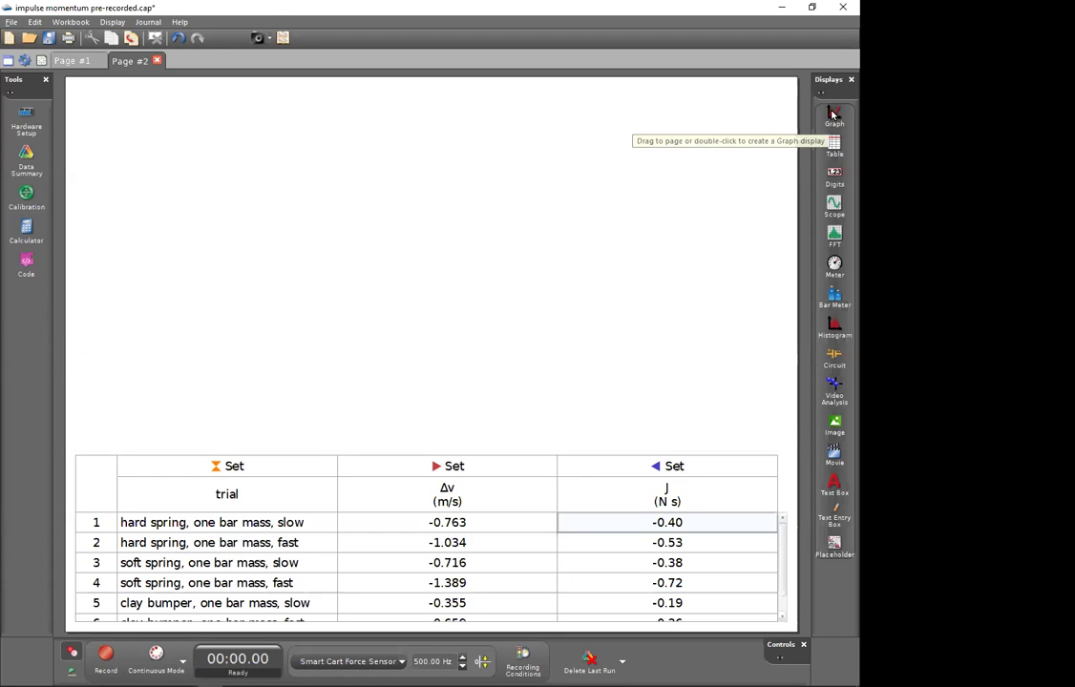
Add a graph above the table plotting J (N s) on the vertical axis against Δv (m/s) on the horizontal axis
{"action": "left_click_drag", "start_coordinate": [831, 114], "coordinate": [429, 275]}
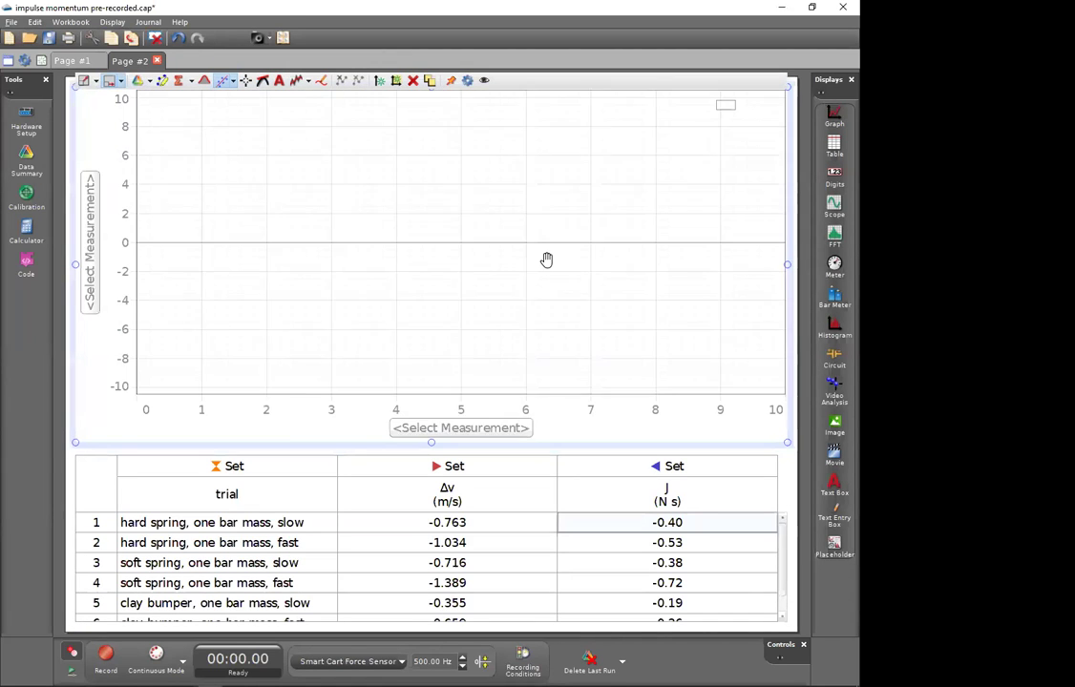
{"action": "left_click", "coordinate": [88, 246]}
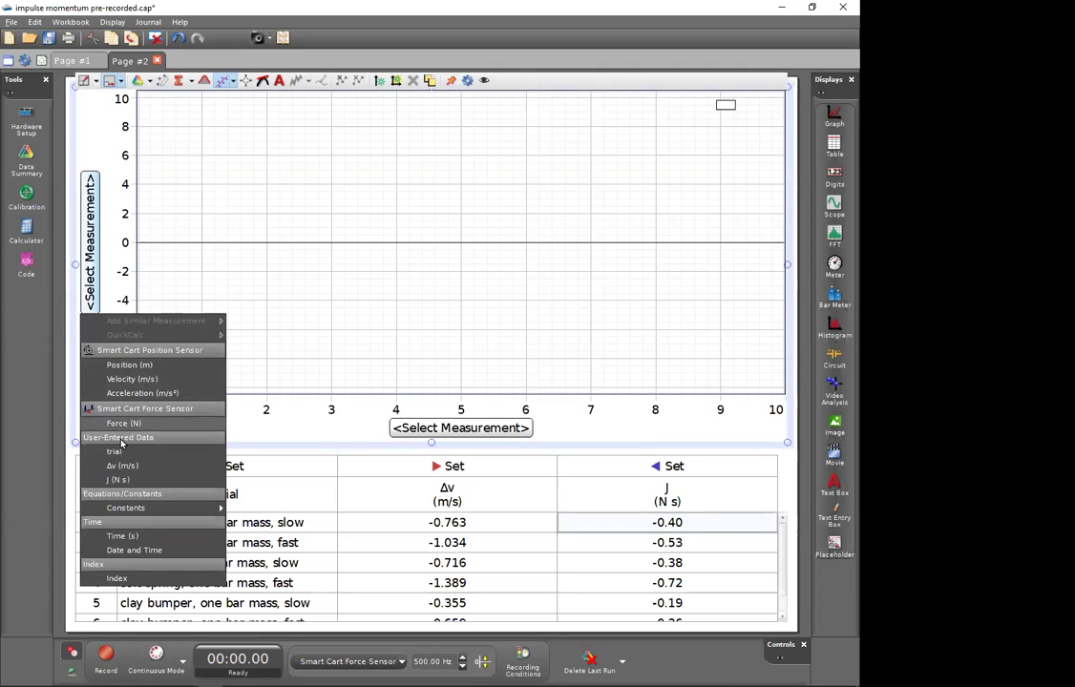
{"action": "left_click", "coordinate": [118, 479]}
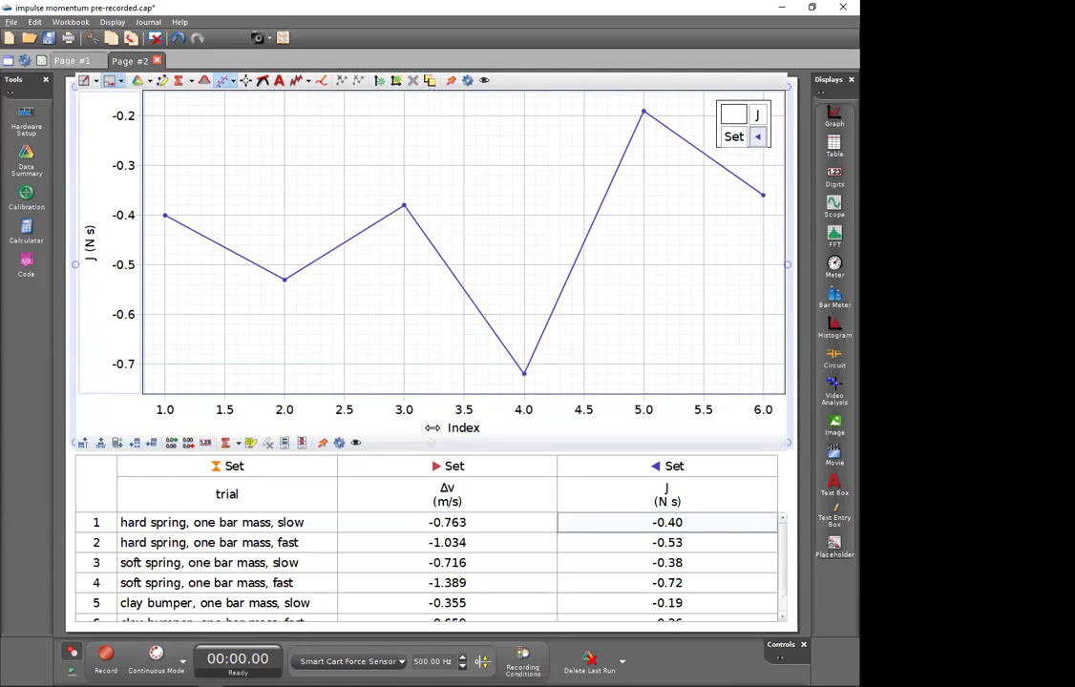
{"action": "left_click", "coordinate": [463, 428]}
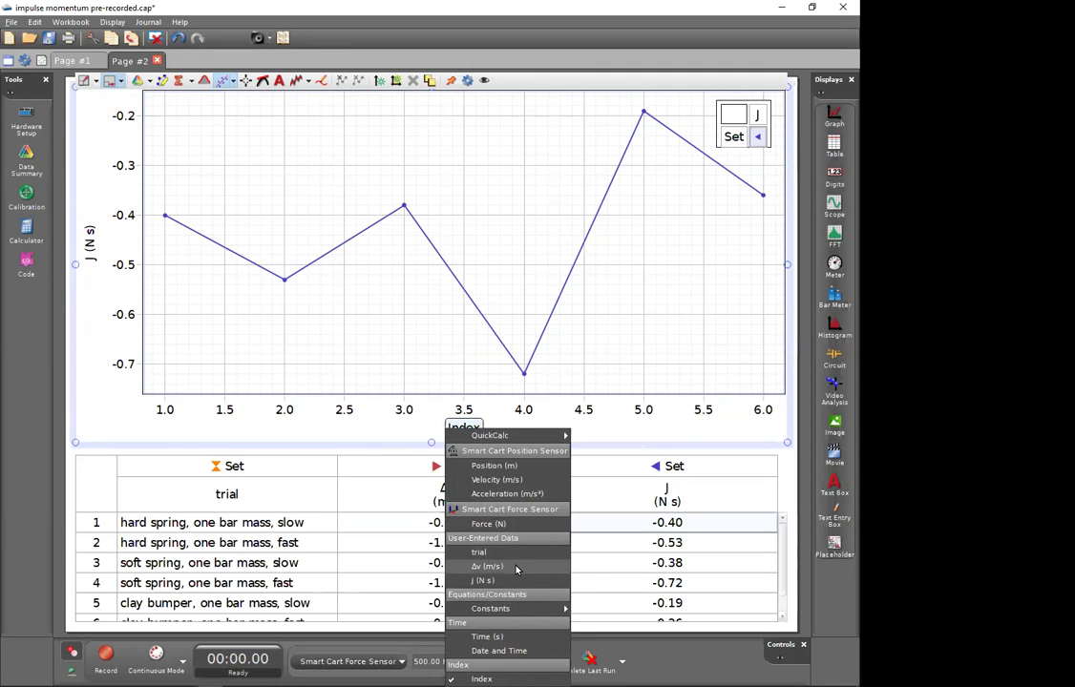
{"action": "left_click", "coordinate": [516, 567]}
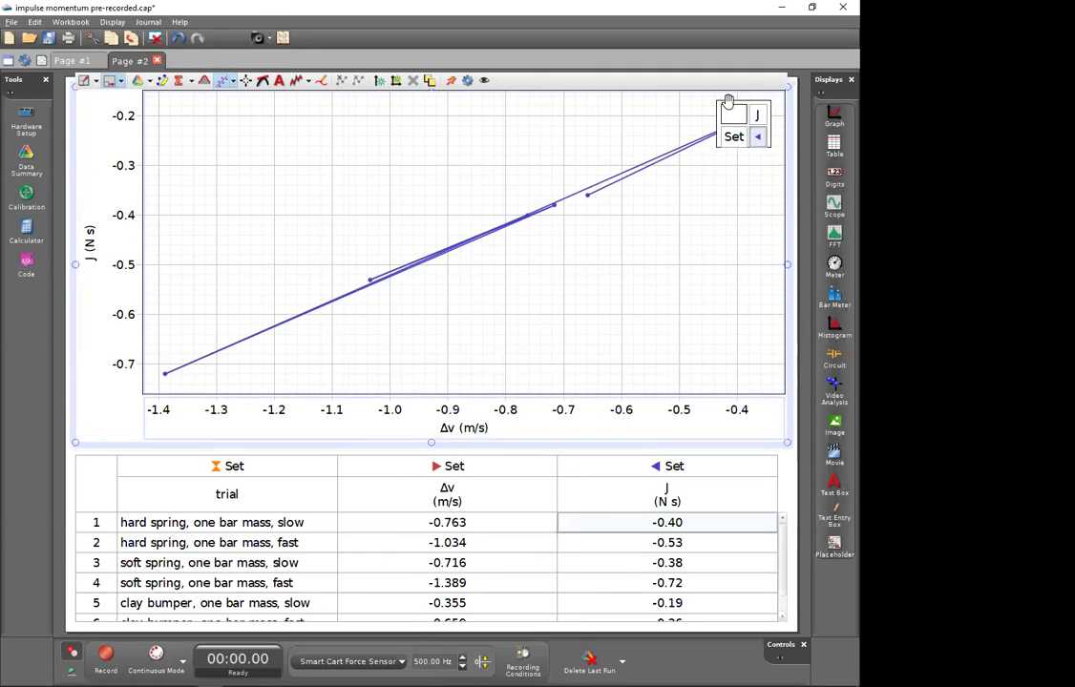
Move the graph legend down away from the data and hide the connecting lines so only the data points show
{"action": "left_click_drag", "start_coordinate": [727, 101], "coordinate": [676, 281]}
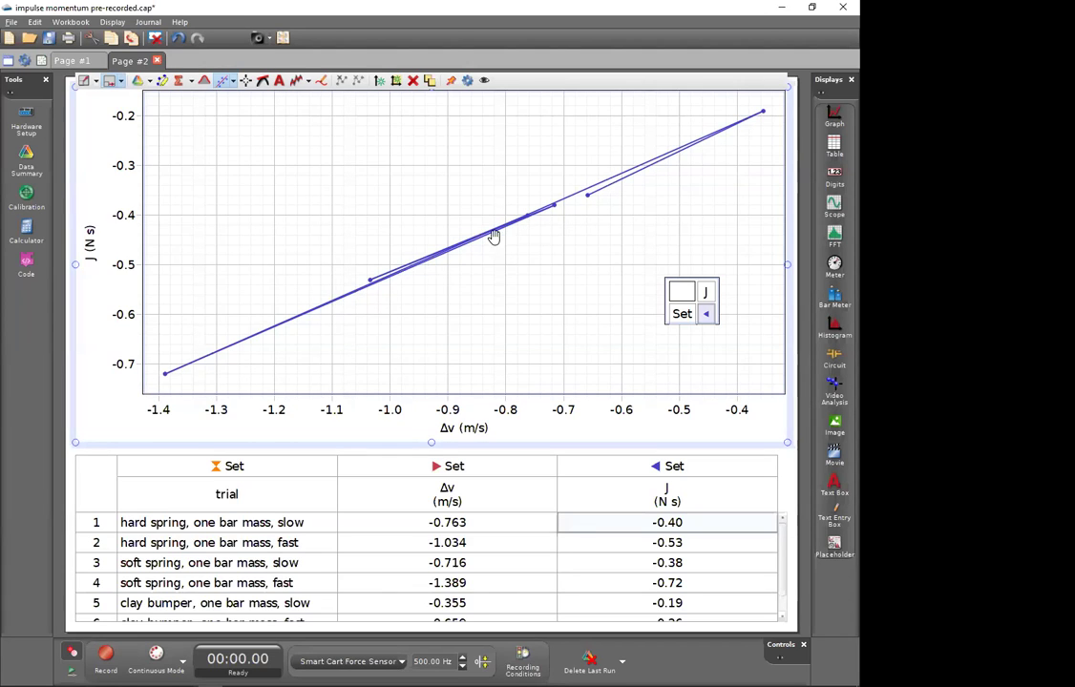
{"action": "right_click", "coordinate": [587, 200]}
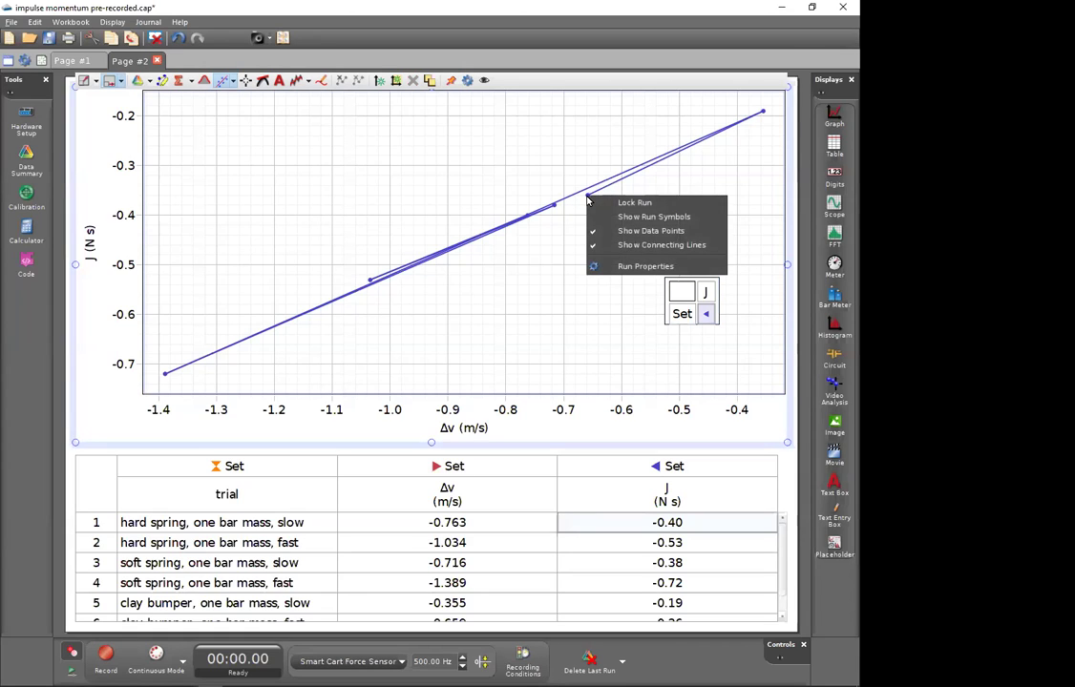
{"action": "left_click", "coordinate": [642, 247]}
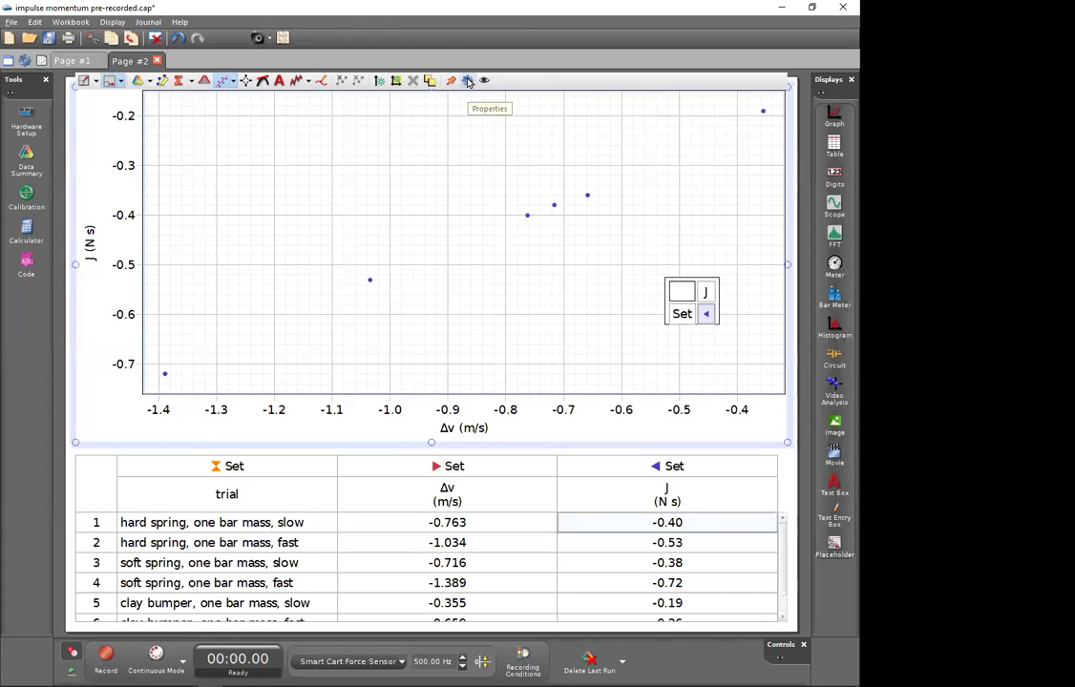
{"action": "right_click", "coordinate": [528, 217]}
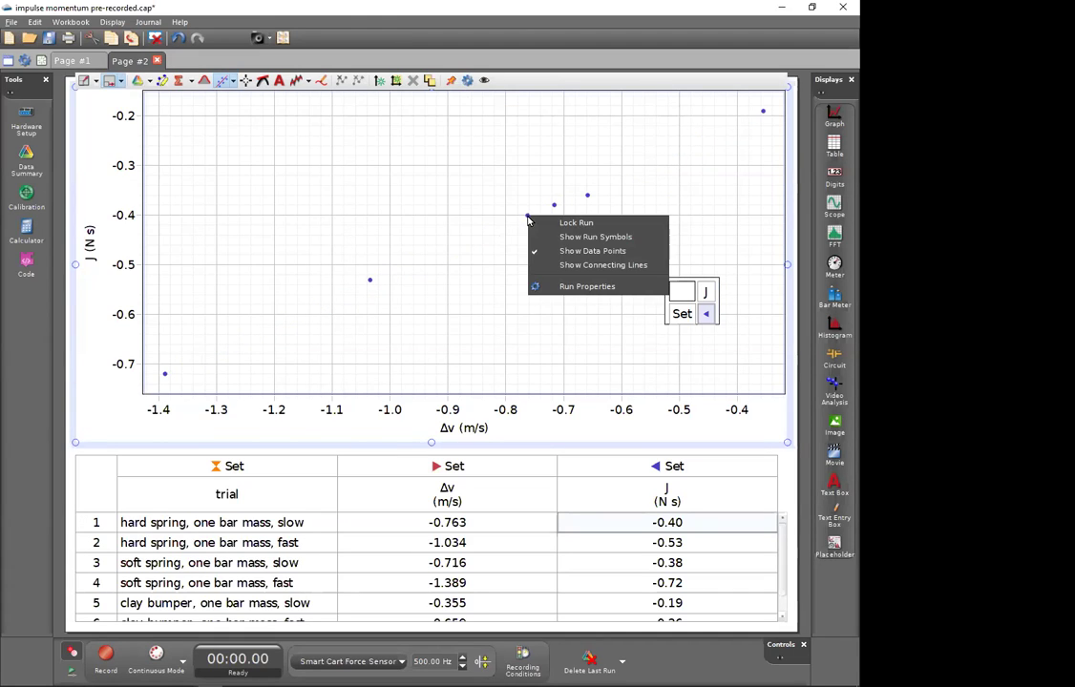
{"action": "left_click", "coordinate": [463, 173]}
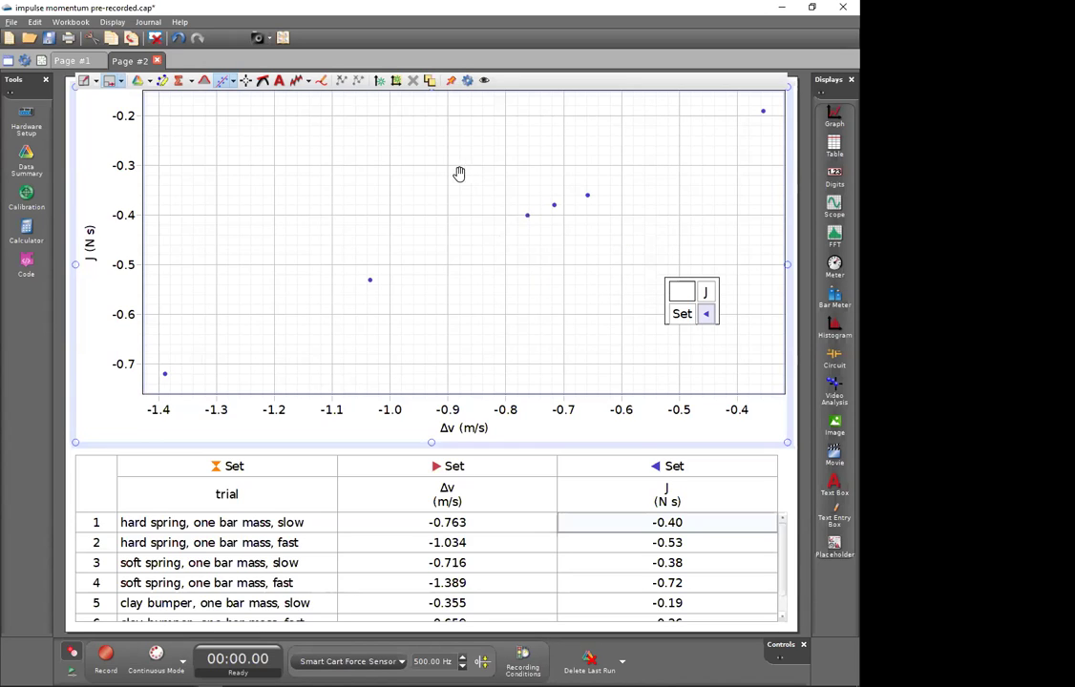
Apply a Linear: mx + b curve fit to the data and move its result box into the empty area above the line
{"action": "left_click", "coordinate": [233, 85]}
{"action": "left_click", "coordinate": [258, 110]}
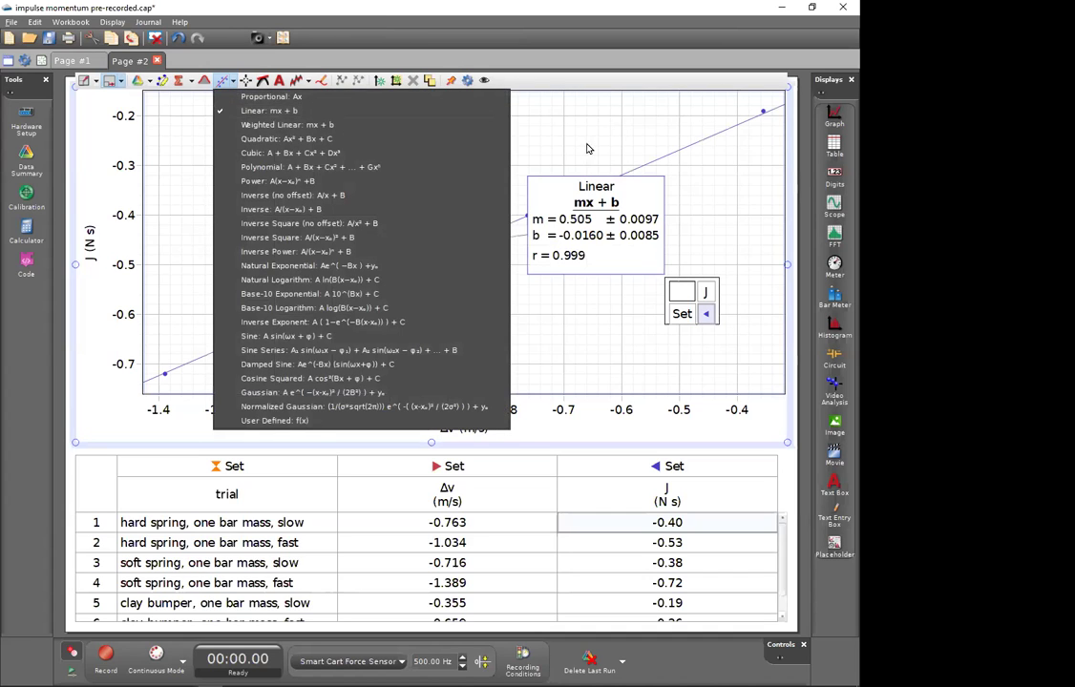
{"action": "left_click", "coordinate": [520, 195]}
{"action": "left_click_drag", "start_coordinate": [521, 195], "coordinate": [299, 172]}
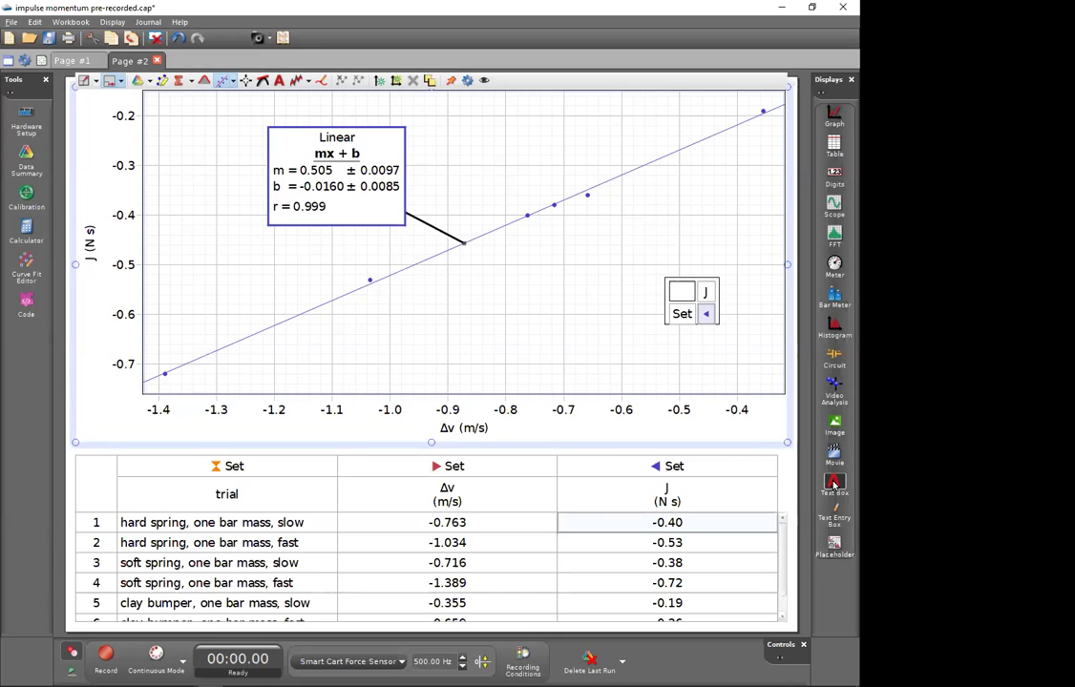
Place a text box beside the data table, below the graph, and start editing it
{"action": "left_click_drag", "start_coordinate": [835, 483], "coordinate": [791, 550]}
{"action": "left_click_drag", "start_coordinate": [422, 530], "coordinate": [543, 537]}
{"action": "left_click", "coordinate": [631, 519]}
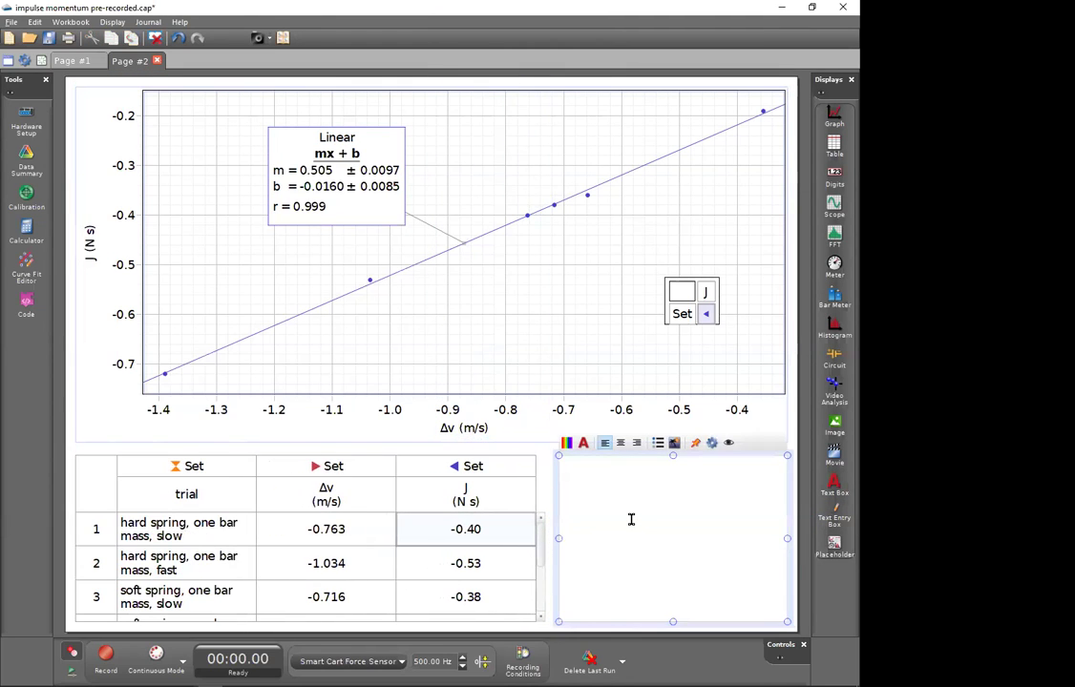
Enter "It looks like J" in the text box, followed by the special character ∝
{"action": "type", "text": "It looks l"}
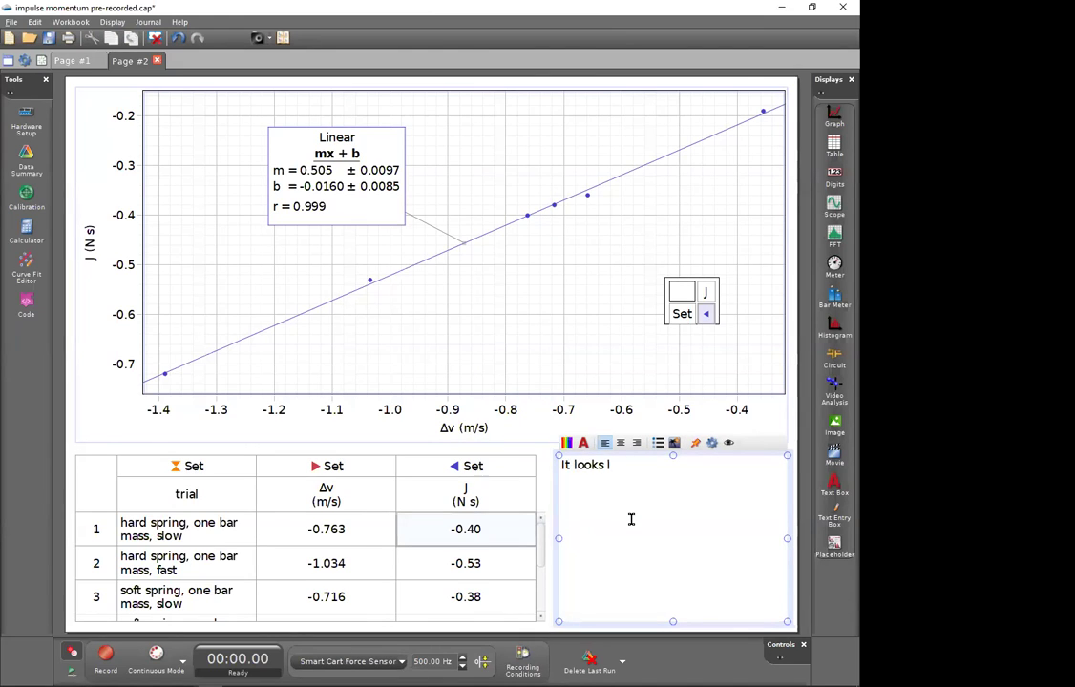
{"action": "type", "text": "ike t"}
{"action": "key", "text": "BackSpace"}
{"action": "right_click", "coordinate": [643, 466]}
{"action": "mouse_move", "coordinate": [745, 648]}
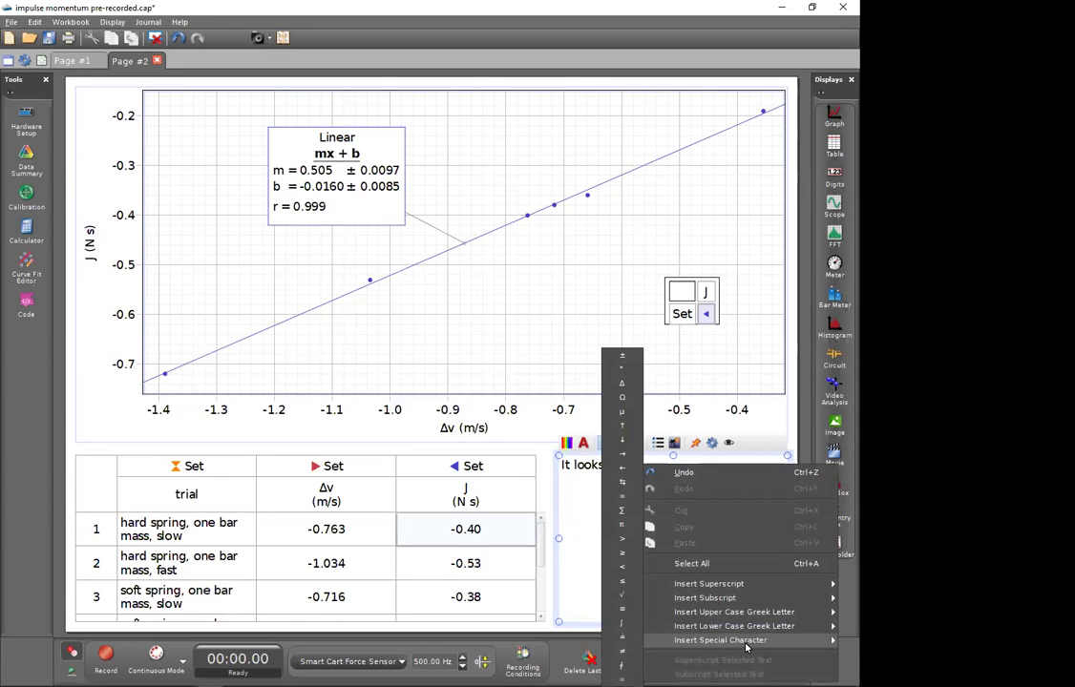
{"action": "left_click", "coordinate": [629, 666]}
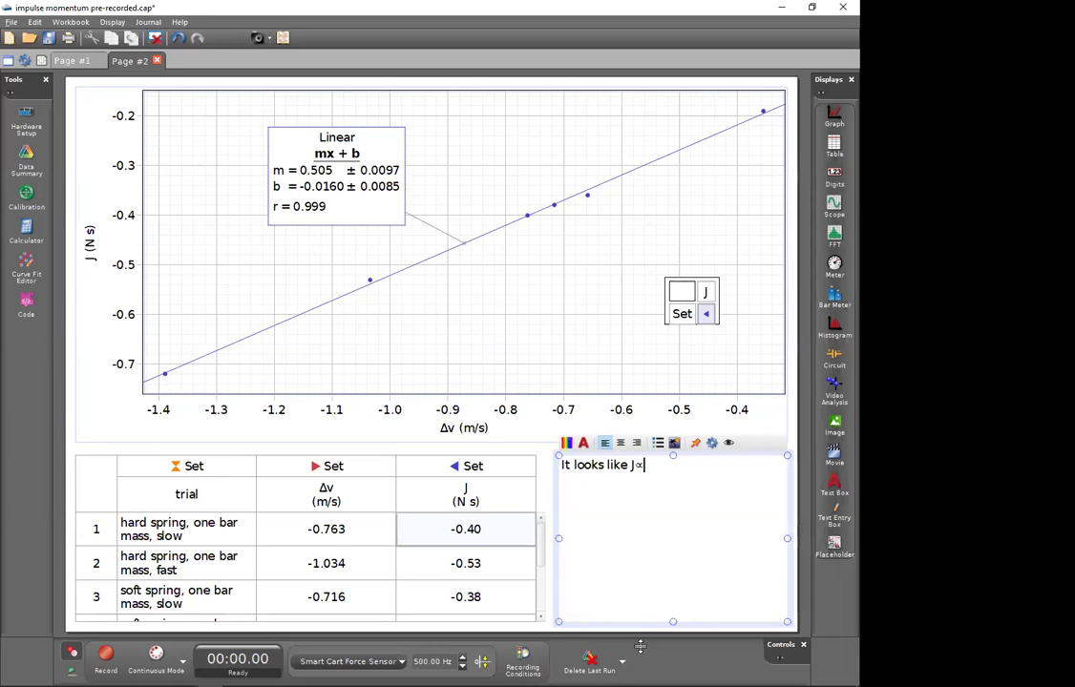
Continue the note with the special character Δ and the text "v with a proportionality constant of mass:"
{"action": "right_click", "coordinate": [659, 464]}
{"action": "mouse_move", "coordinate": [745, 643]}
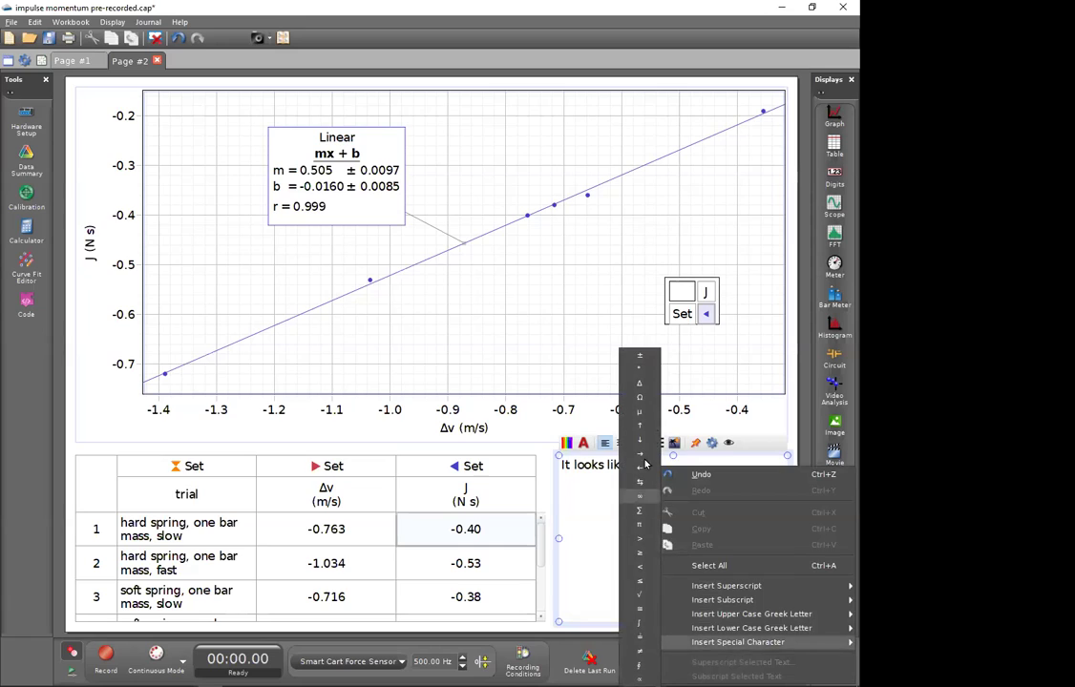
{"action": "left_click", "coordinate": [641, 384]}
{"action": "type", "text": "v wi"}
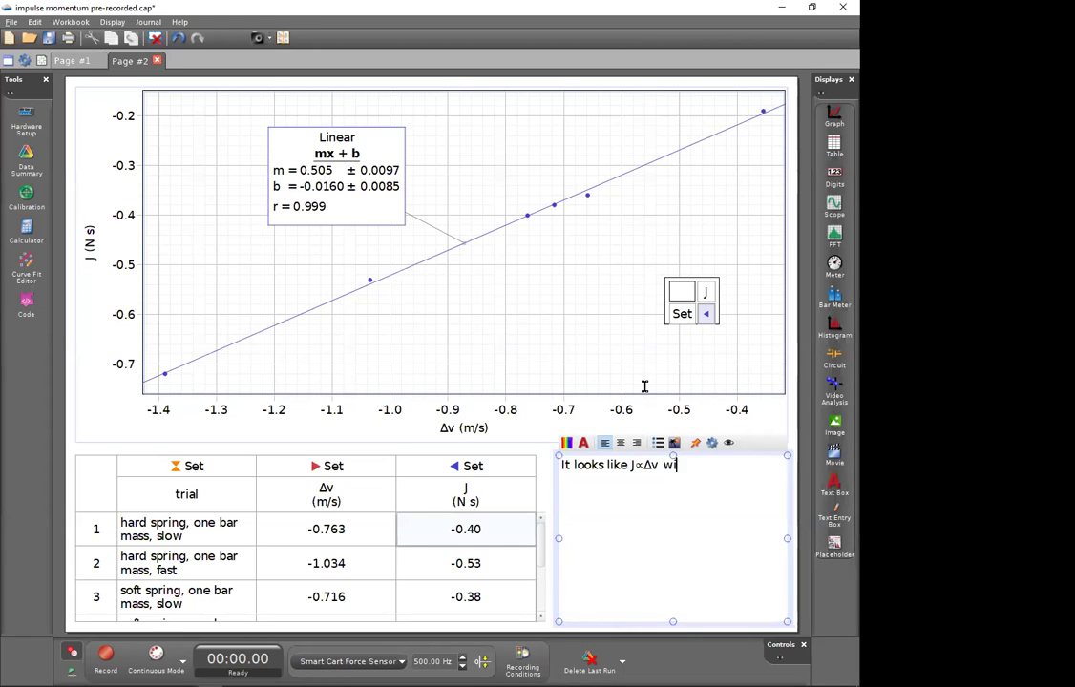
{"action": "type", "text": "th a pr"}
{"action": "key", "text": "BackSpace"}
{"action": "key", "text": "BackSpace"}
{"action": "type", "text": "proportionality"}
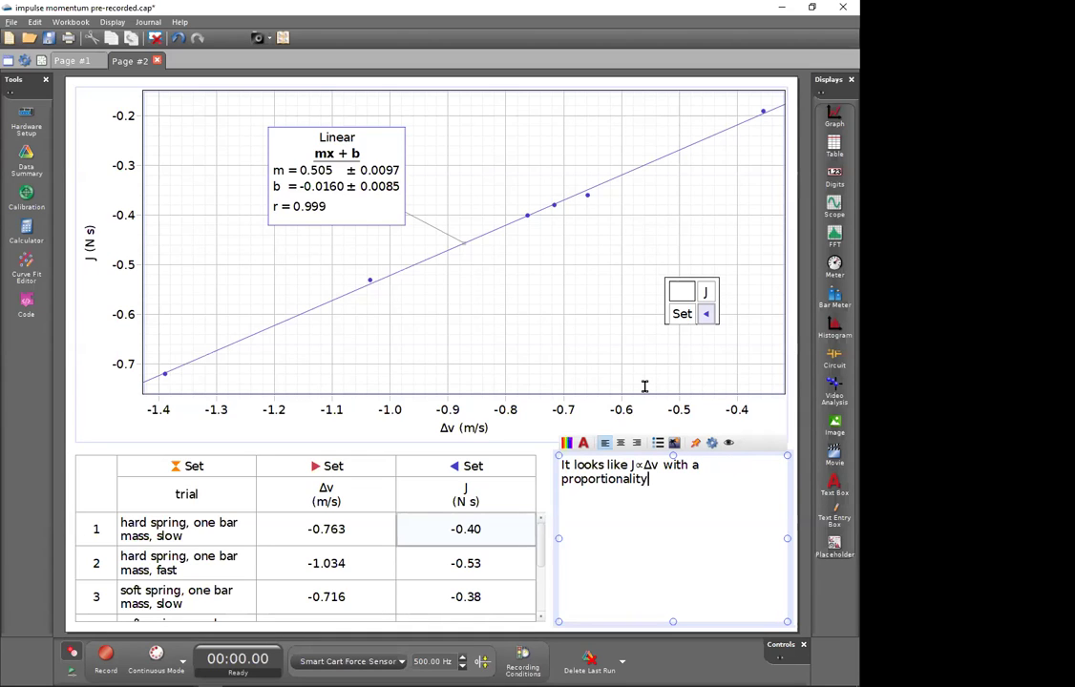
{"action": "type", "text": " constant of mass:"}
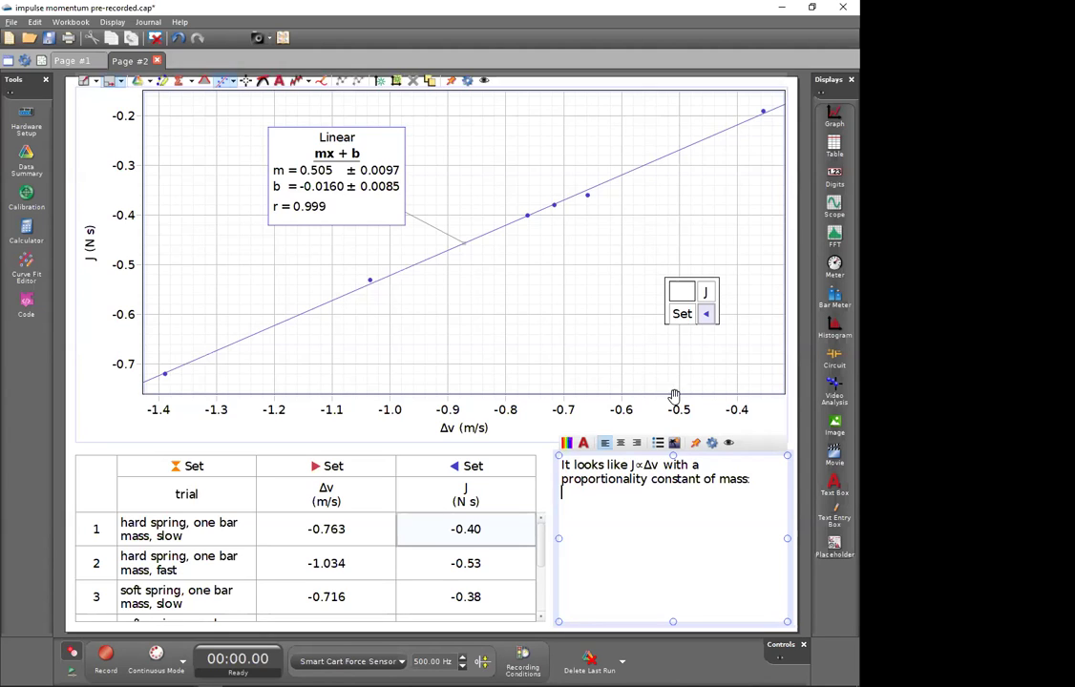
Copy the expression J∝Δv from the note and paste it on a new line below the sentence
{"action": "left_click_drag", "start_coordinate": [631, 466], "coordinate": [657, 465]}
{"action": "key", "text": "ctrl+c"}
{"action": "left_click", "coordinate": [614, 510]}
{"action": "key", "text": "Return"}
{"action": "key", "text": "ctrl+v"}
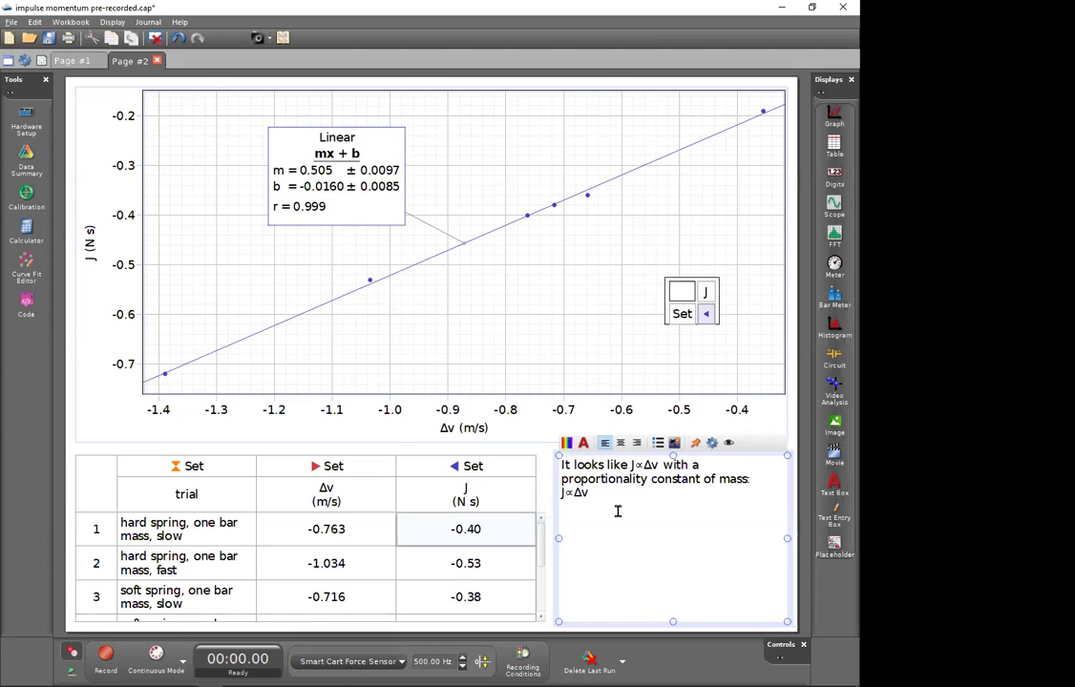
Replace the ∝ in the pasted expression with "=m" so the line reads J=mΔv
{"action": "key", "text": "Left"}
{"action": "key", "text": "Left"}
{"action": "key", "text": "BackSpace"}
{"action": "type", "text": "-"}
{"action": "key", "text": "BackSpace"}
{"action": "type", "text": "=m"}
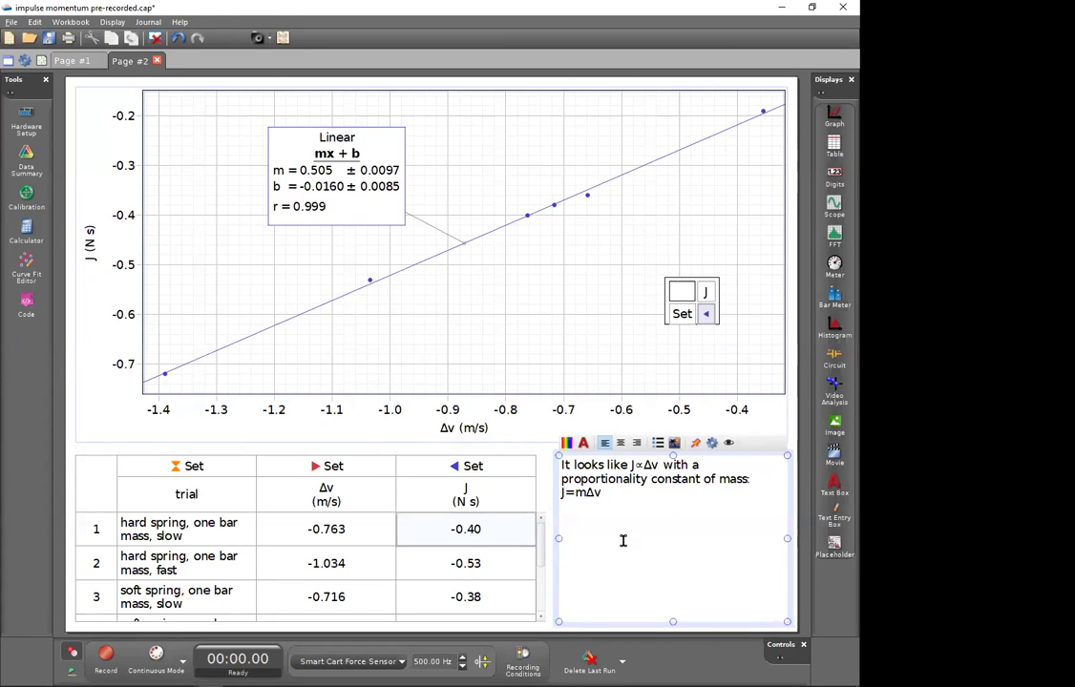
{"action": "left_click", "coordinate": [615, 499]}
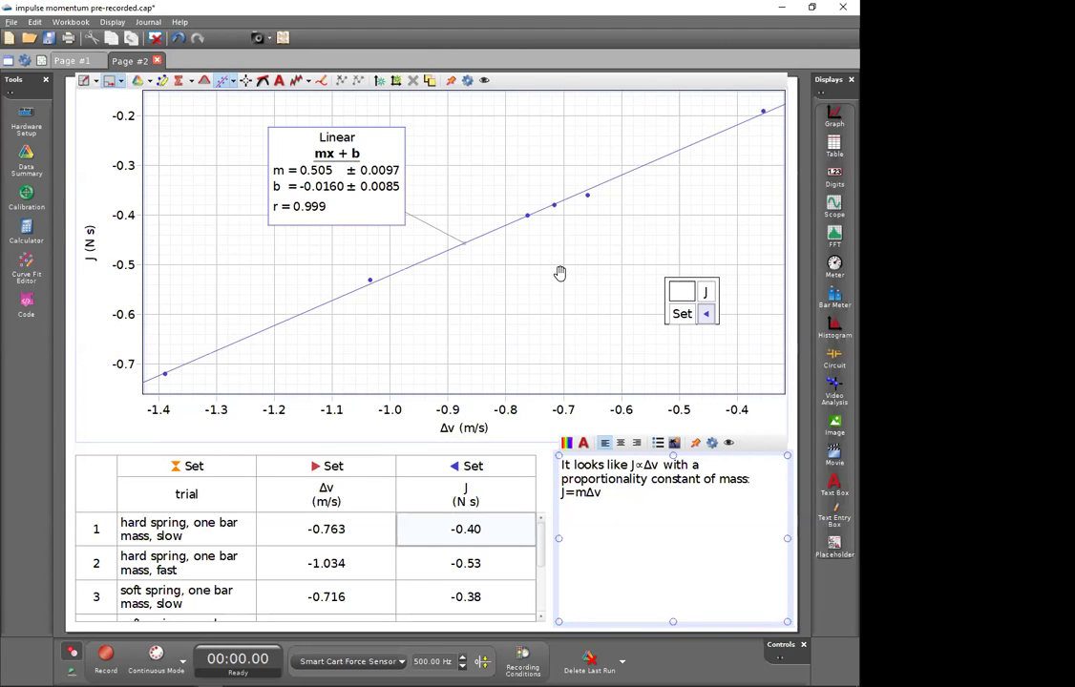
Return to Page #1 and save a copy of the experiment on the Desktop as "impulse momentum data"
{"action": "left_click", "coordinate": [82, 61]}
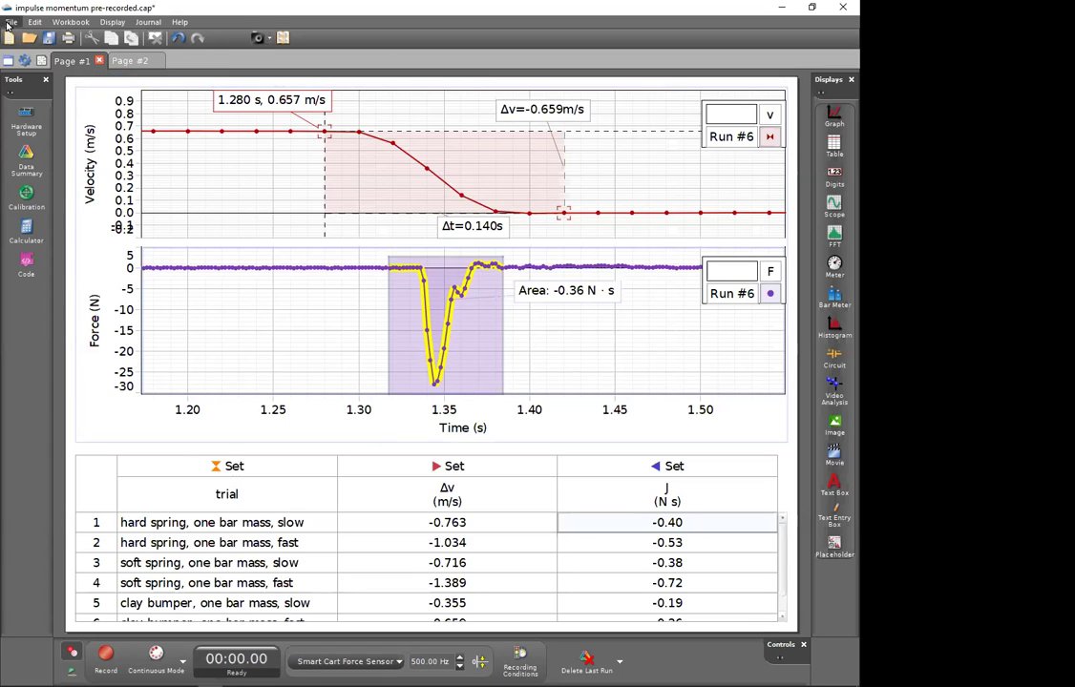
{"action": "left_click", "coordinate": [8, 23]}
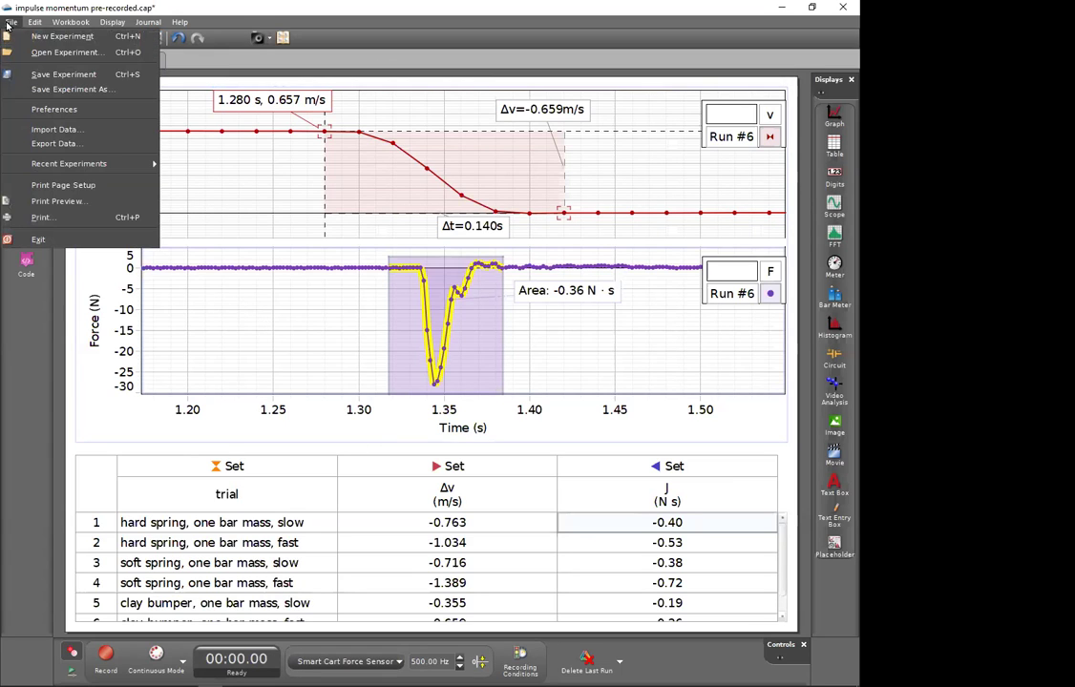
{"action": "left_click", "coordinate": [67, 89]}
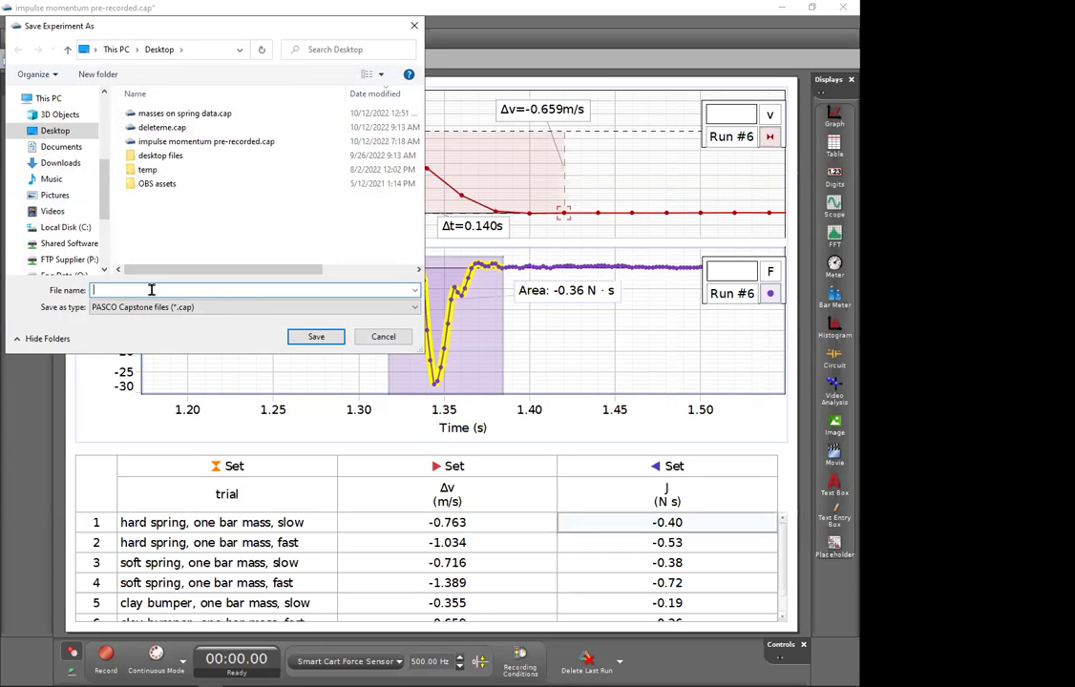
{"action": "type", "text": "impulse momentum data"}
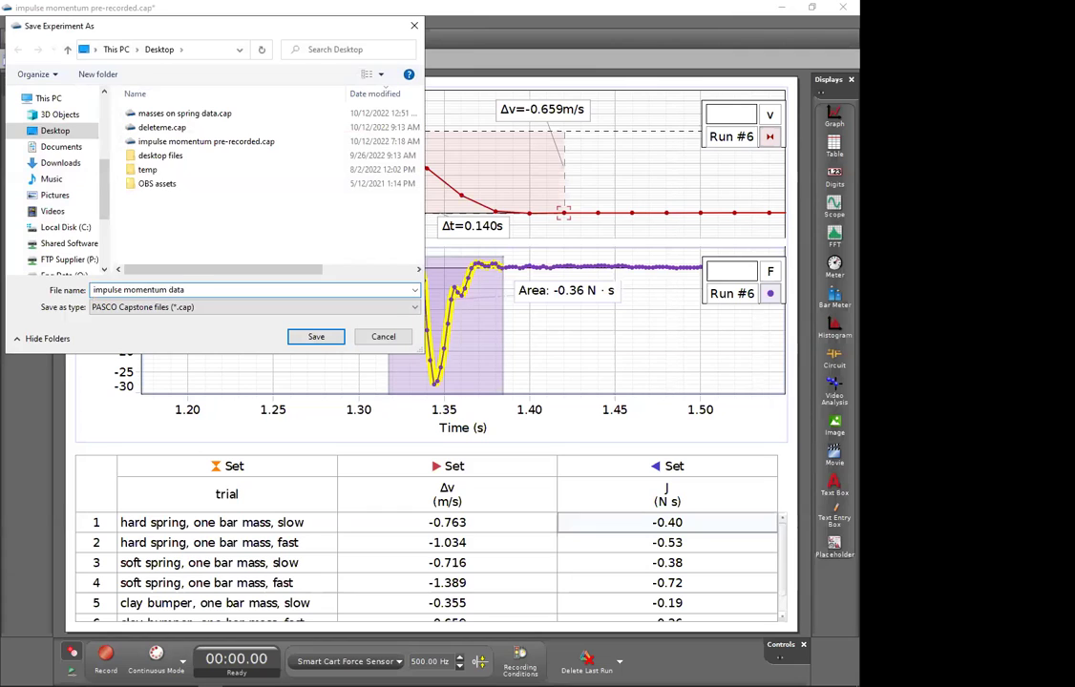
{"action": "key", "text": "Return"}
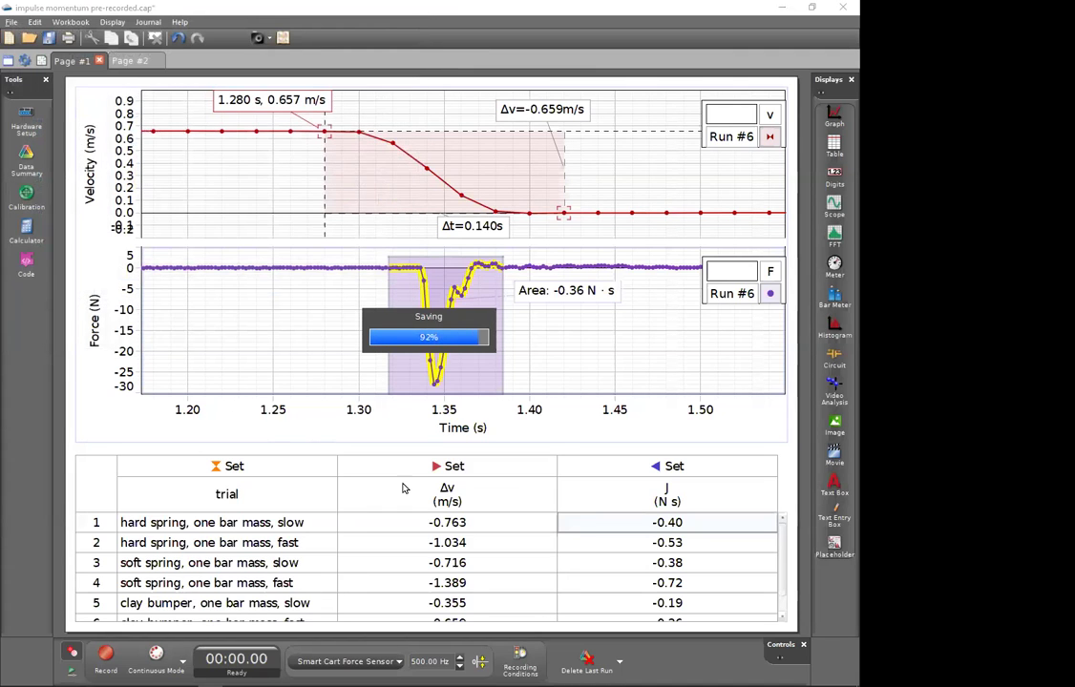
Copy all the contents of the trial, Δv and J table on Page #1
{"action": "left_click", "coordinate": [130, 60]}
{"action": "left_click", "coordinate": [72, 60]}
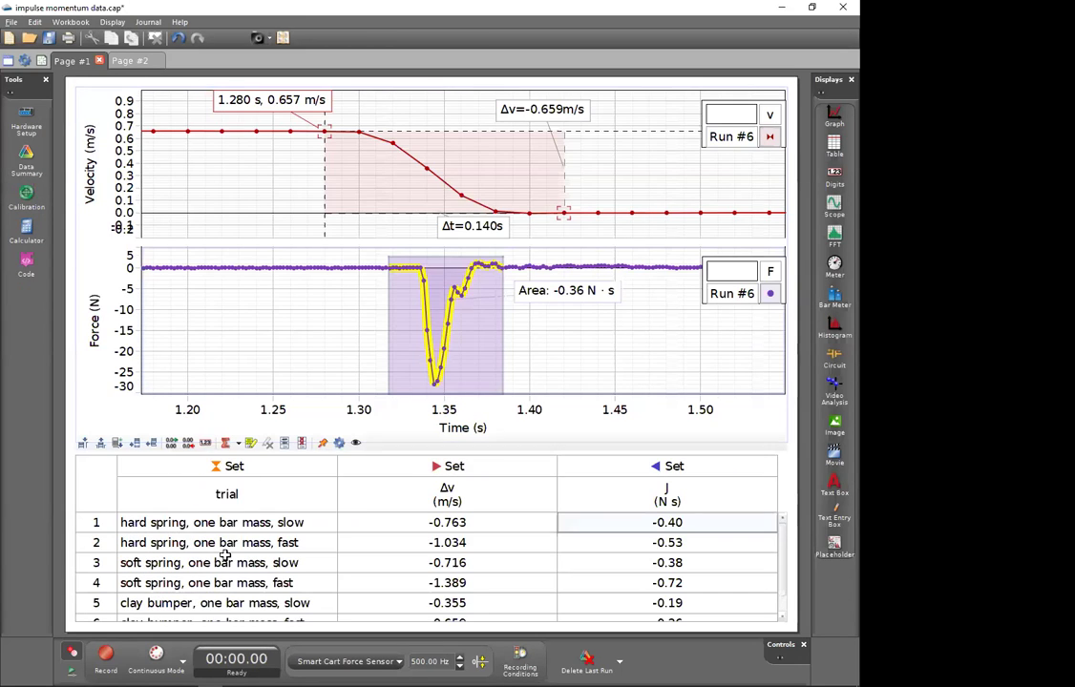
{"action": "left_click", "coordinate": [153, 502]}
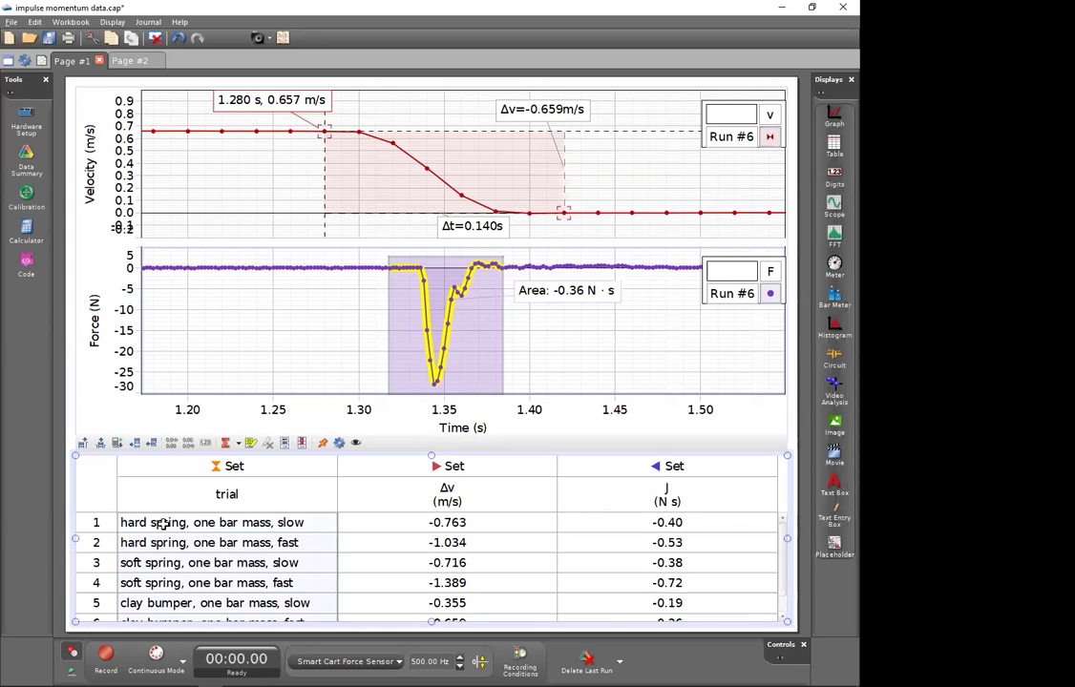
{"action": "left_click", "coordinate": [228, 524]}
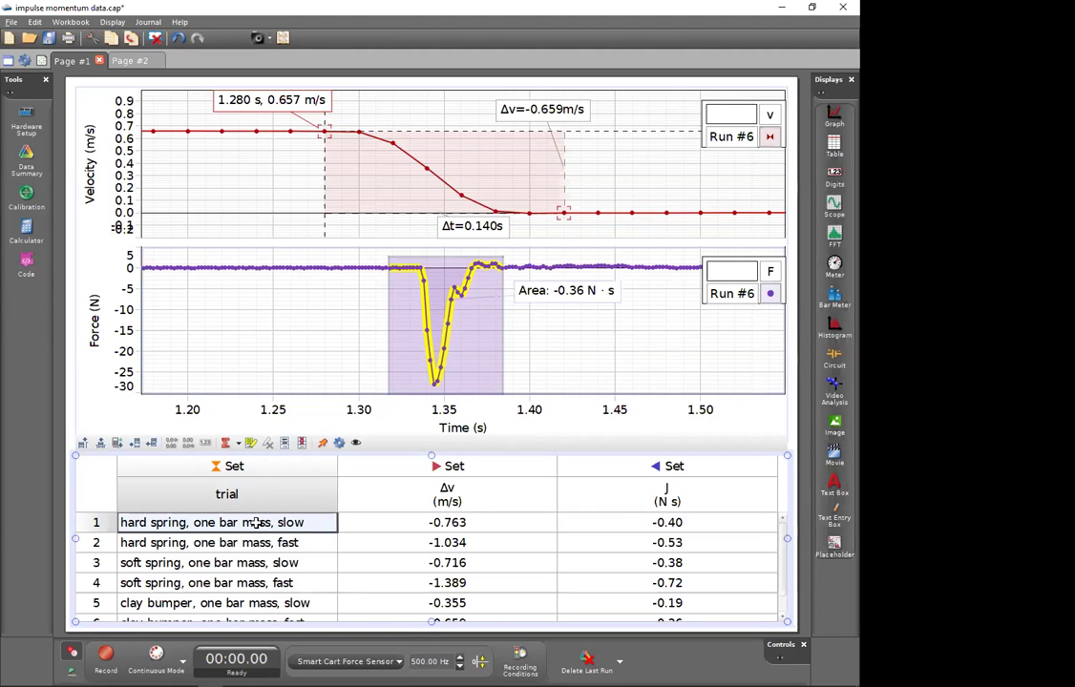
{"action": "key", "text": "ctrl+a"}
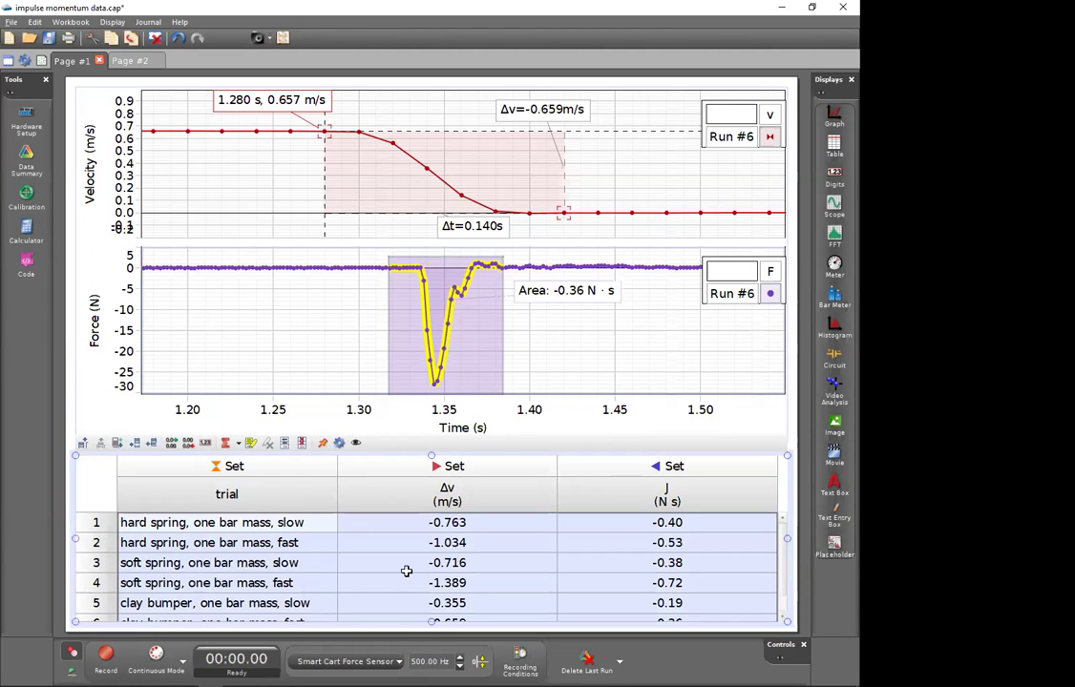
{"action": "left_click", "coordinate": [35, 21]}
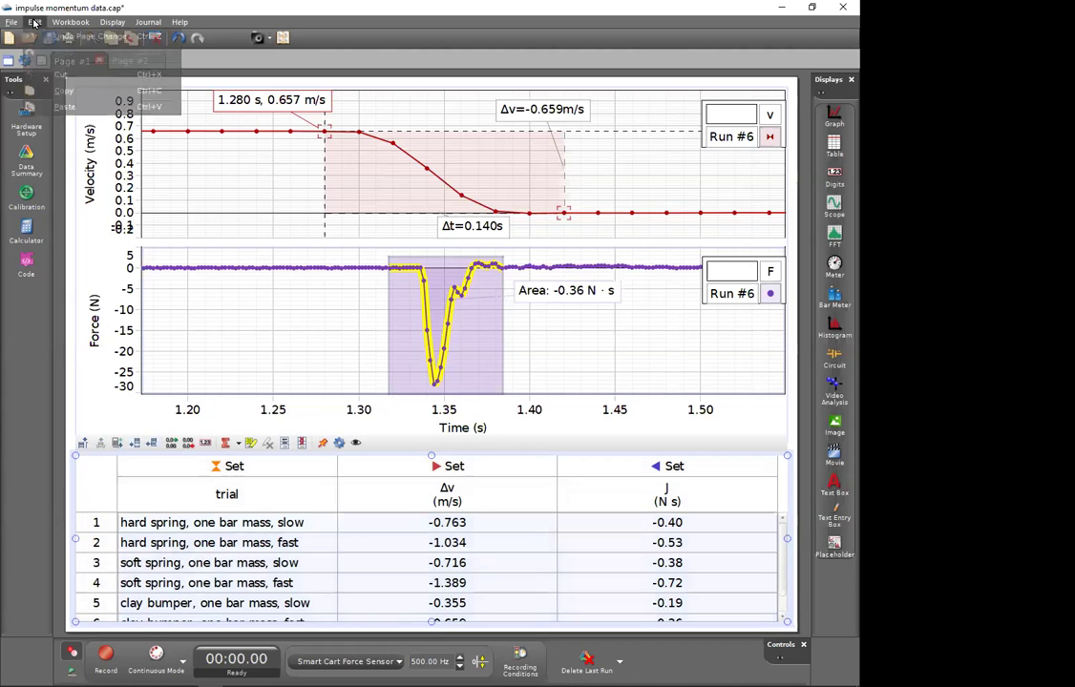
{"action": "left_click", "coordinate": [66, 92]}
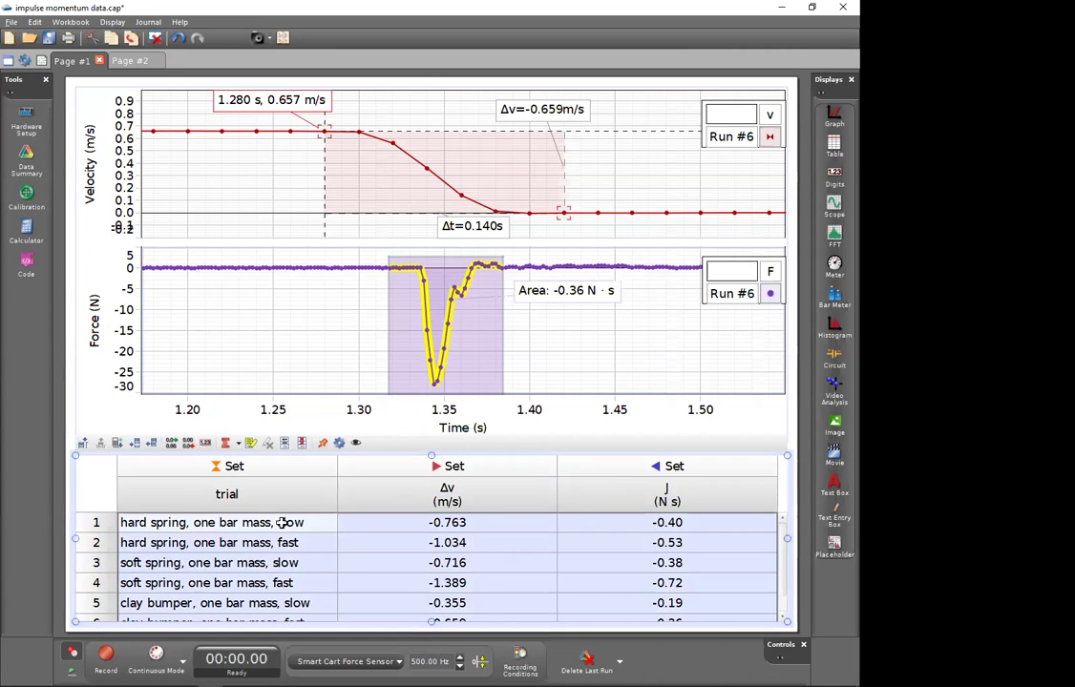
Switch to the blank Excel workbook, paste the copied table at cell A1, and fit column A to its contents
{"action": "key", "text": "alt+Tab"}
{"action": "key", "text": "alt+Tab"}
{"action": "key", "text": "alt+Tab"}
{"action": "key", "text": "alt+Tab"}
{"action": "key", "text": "alt+Tab"}
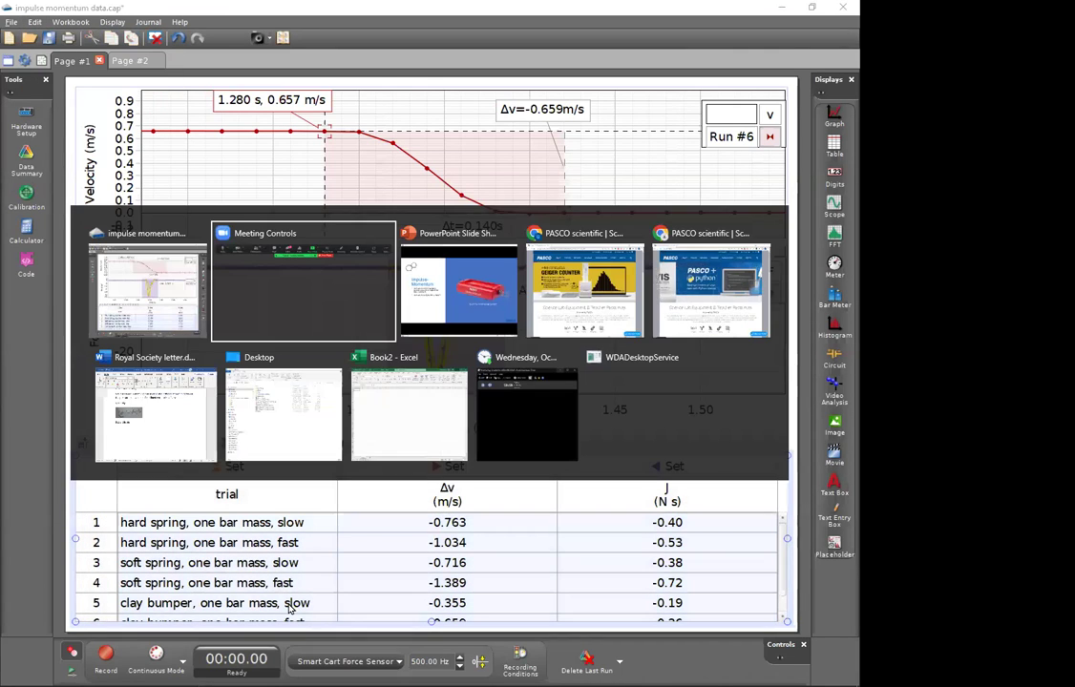
{"action": "key", "text": "alt+Tab"}
{"action": "key", "text": "alt+Tab"}
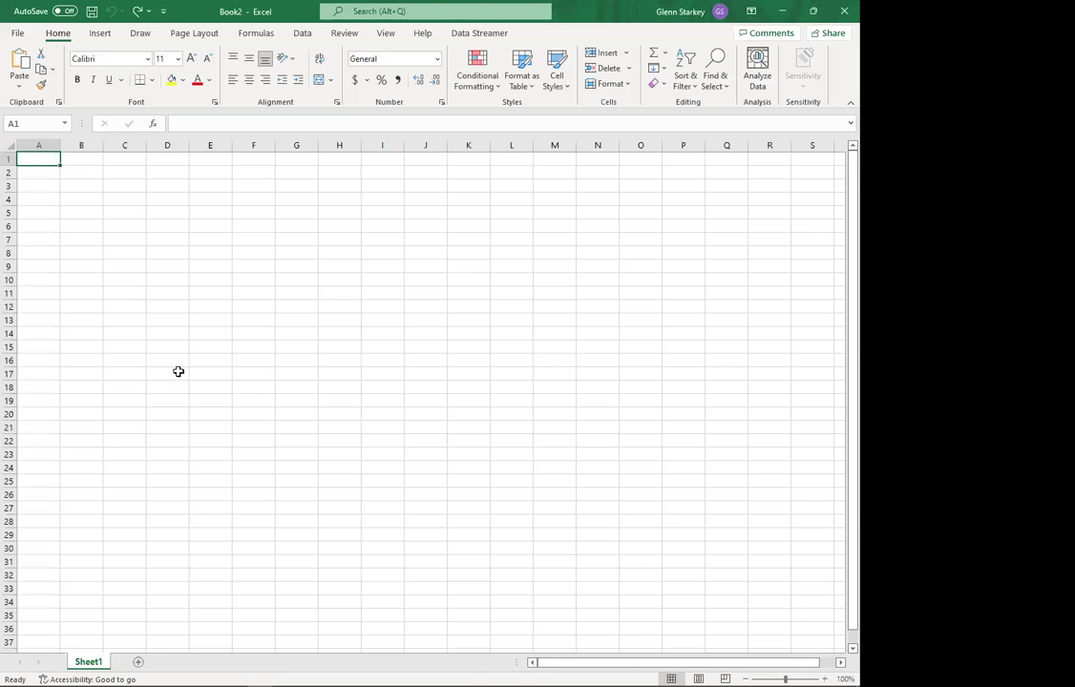
{"action": "key", "text": "ctrl+v"}
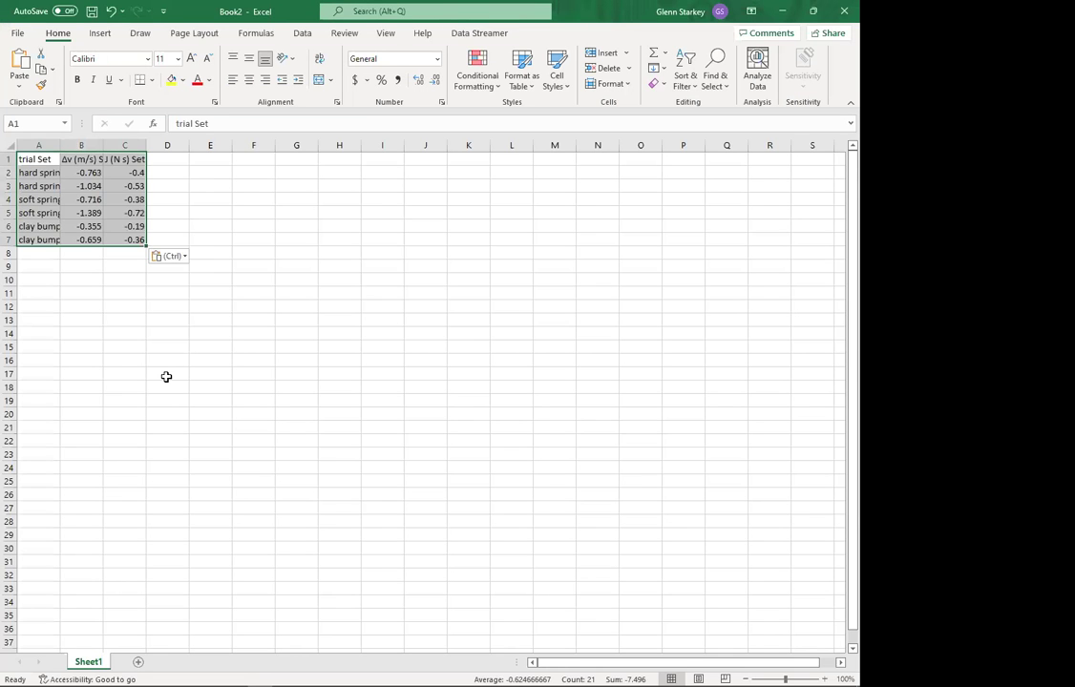
{"action": "double_click", "coordinate": [59, 144]}
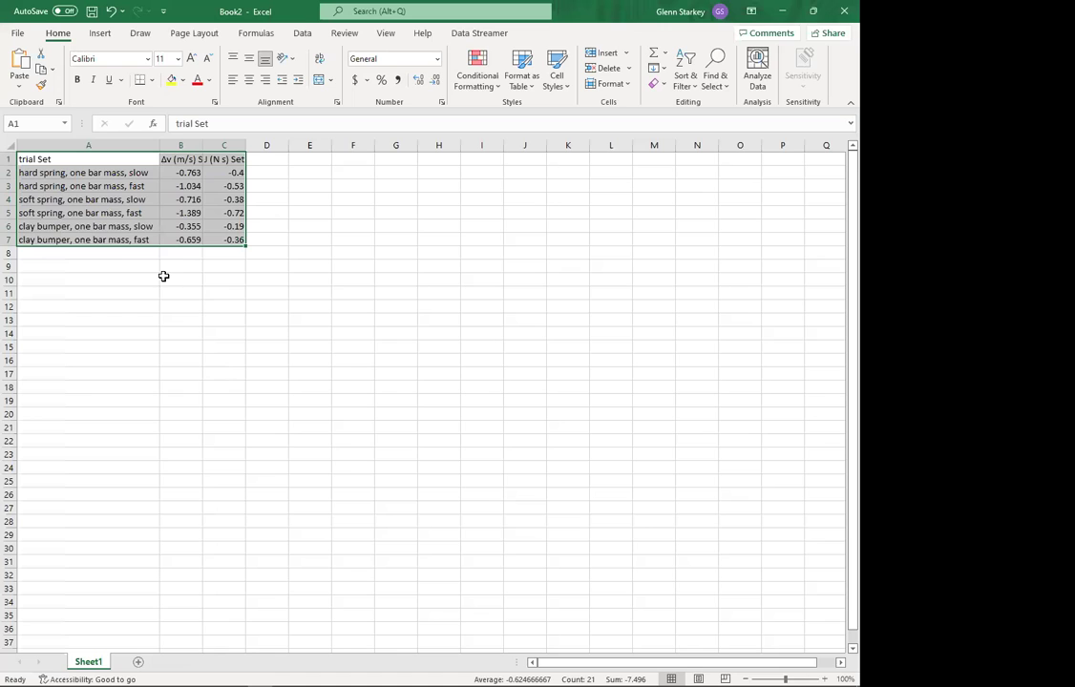
Return to PASCO Capstone, open the data export preview, and examine the available export formats
{"action": "key", "text": "alt+Tab"}
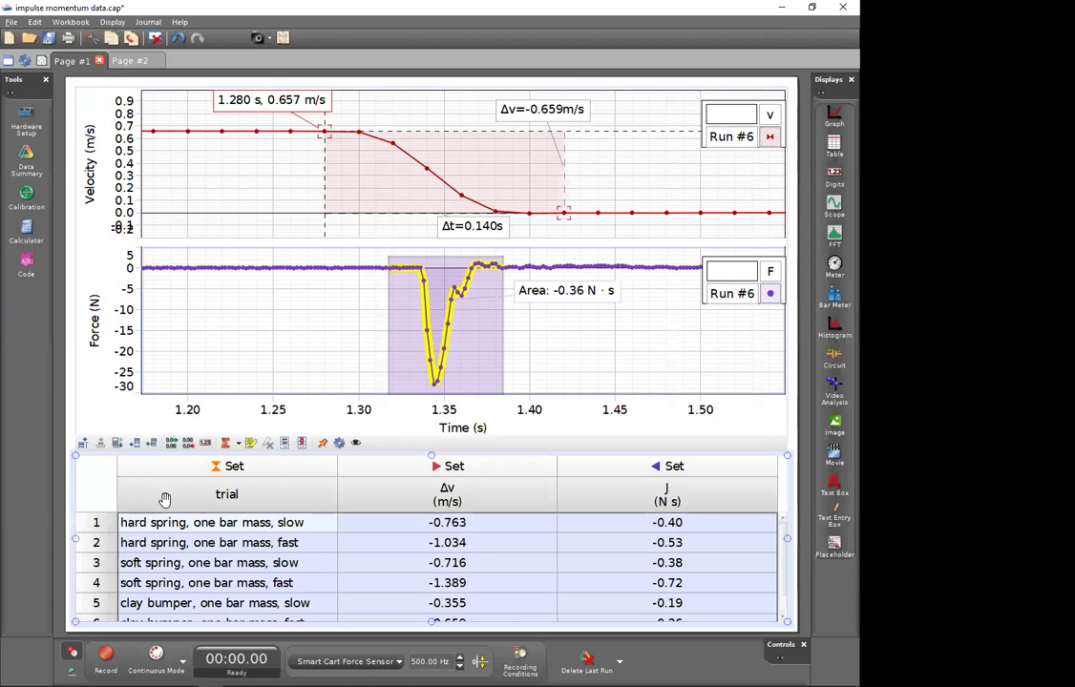
{"action": "left_click", "coordinate": [219, 543]}
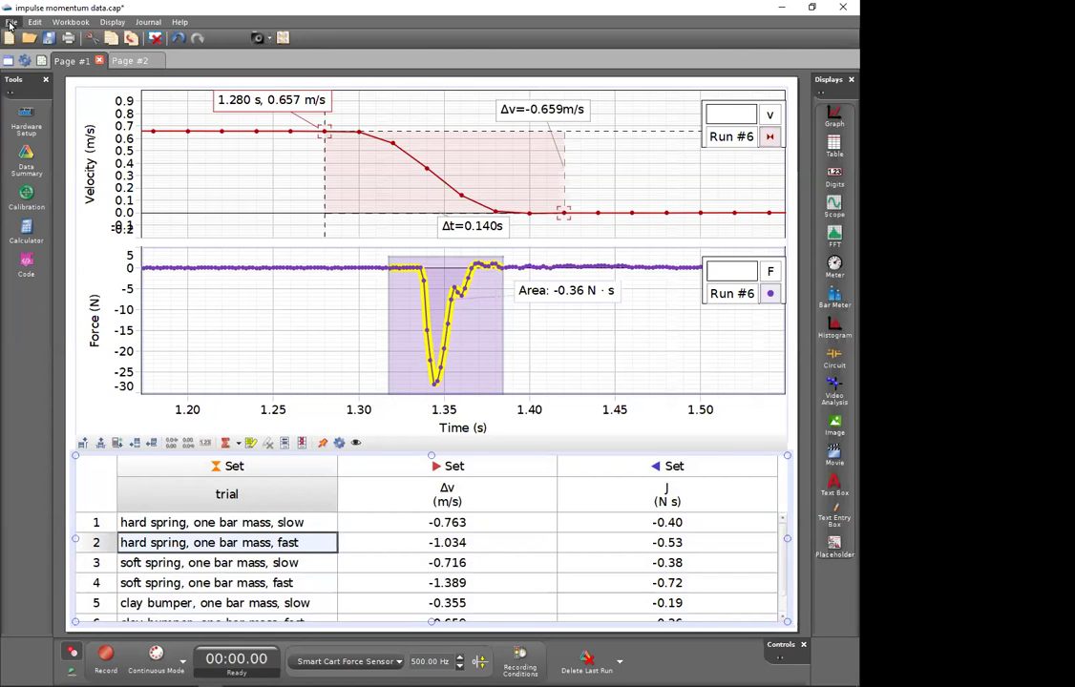
{"action": "left_click", "coordinate": [10, 22]}
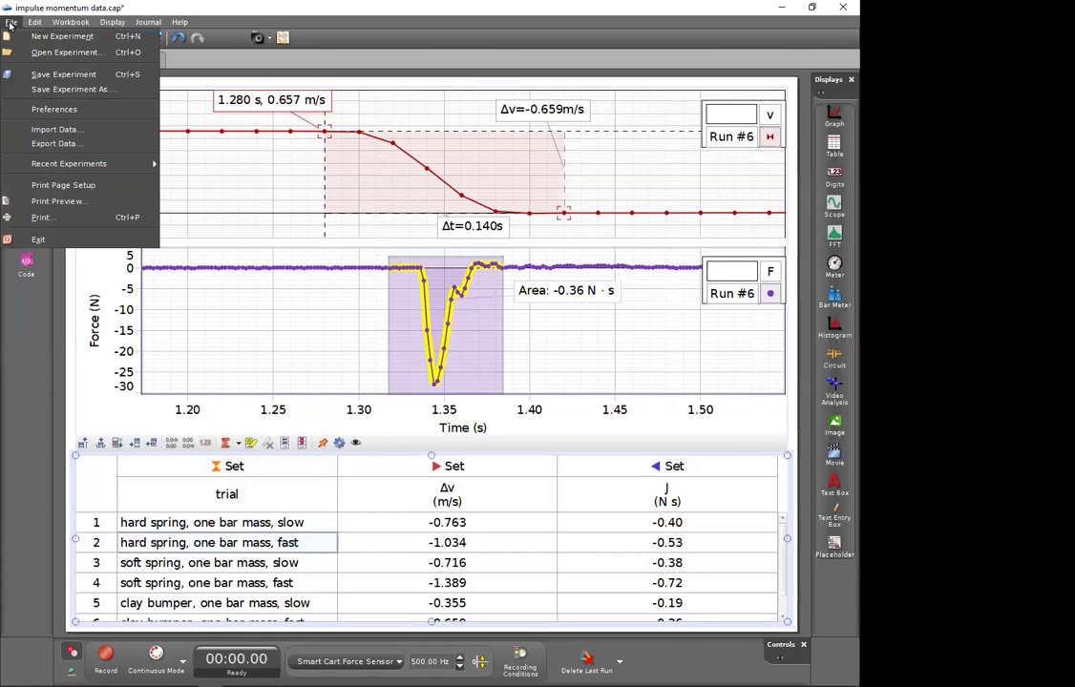
{"action": "left_click", "coordinate": [65, 145]}
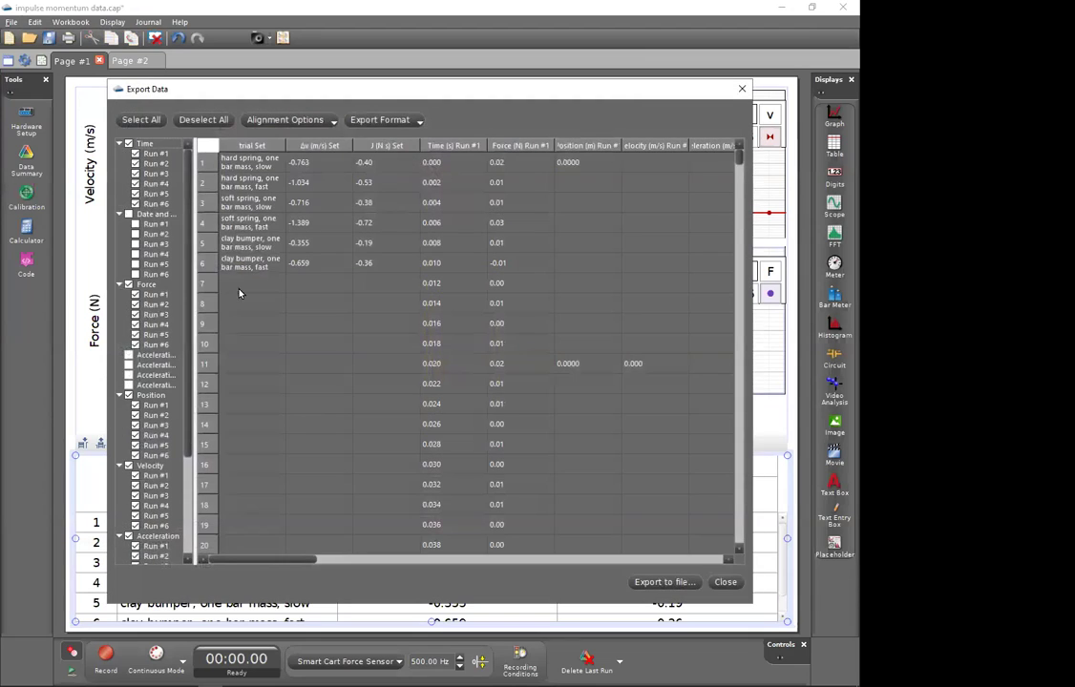
{"action": "left_click", "coordinate": [377, 118]}
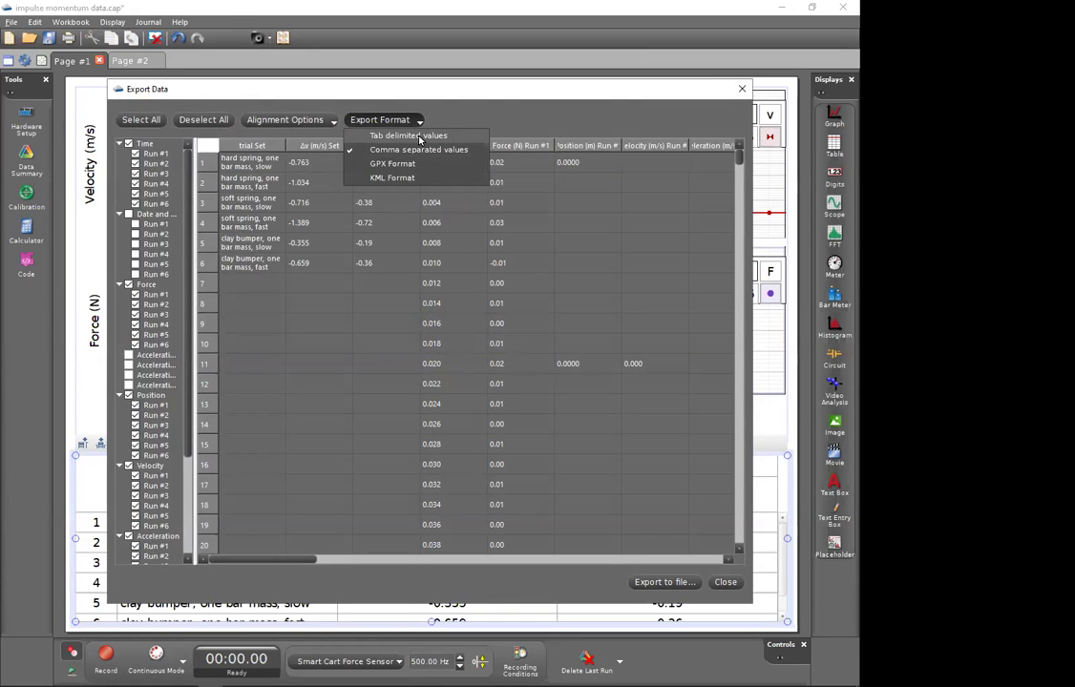
Exclude the Time, Acceleration and Velocity measurements from the export selection, and close the export without writing a file
{"action": "left_click", "coordinate": [128, 144]}
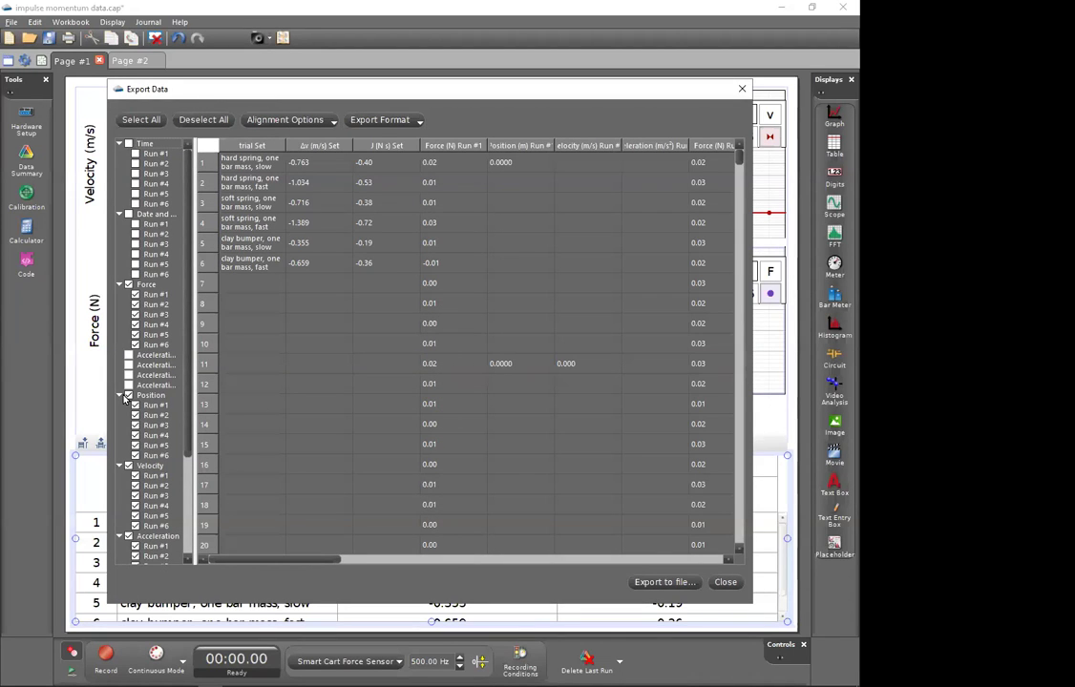
{"action": "scroll", "coordinate": [146, 512], "scroll_direction": "down", "scroll_amount": 4}
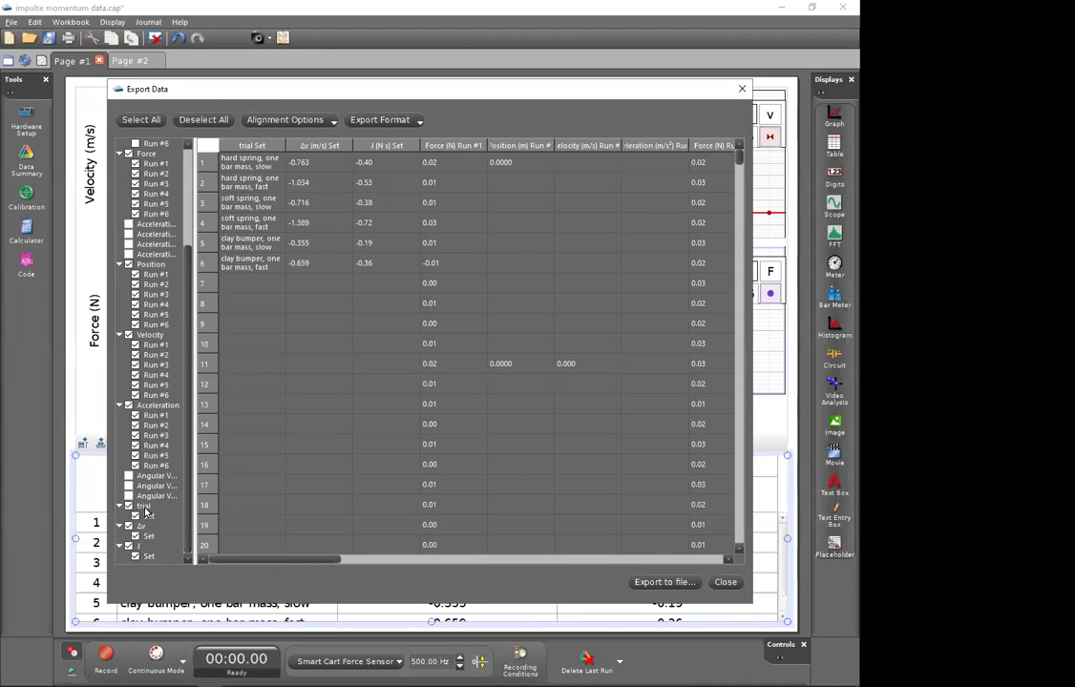
{"action": "left_click", "coordinate": [129, 405]}
{"action": "left_click", "coordinate": [129, 337]}
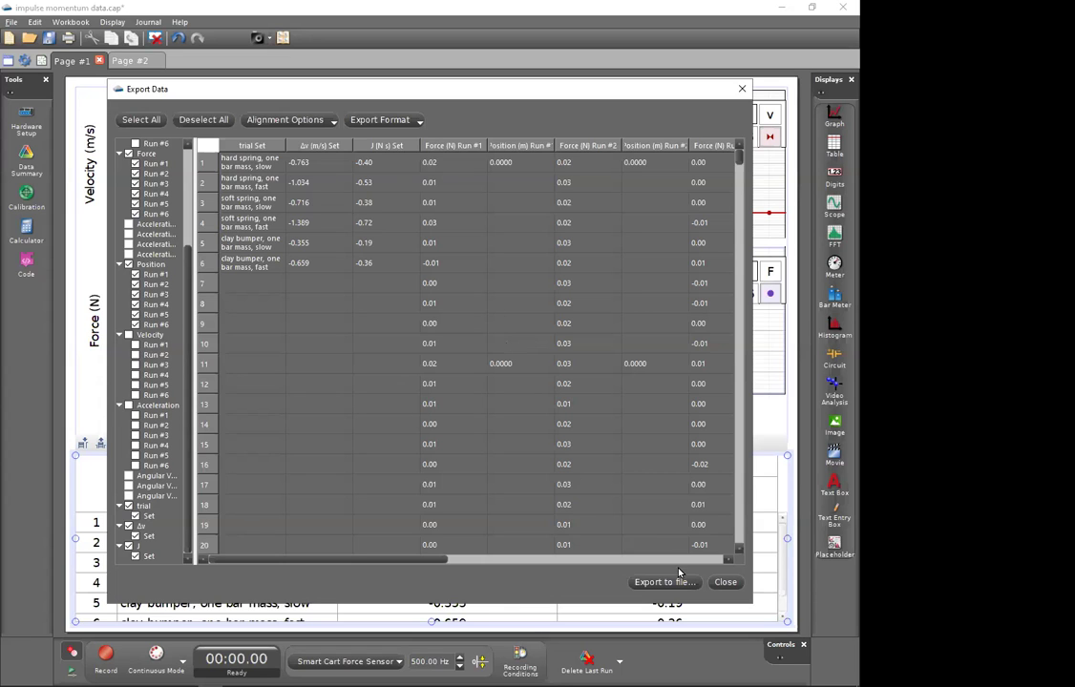
{"action": "left_click", "coordinate": [725, 582]}
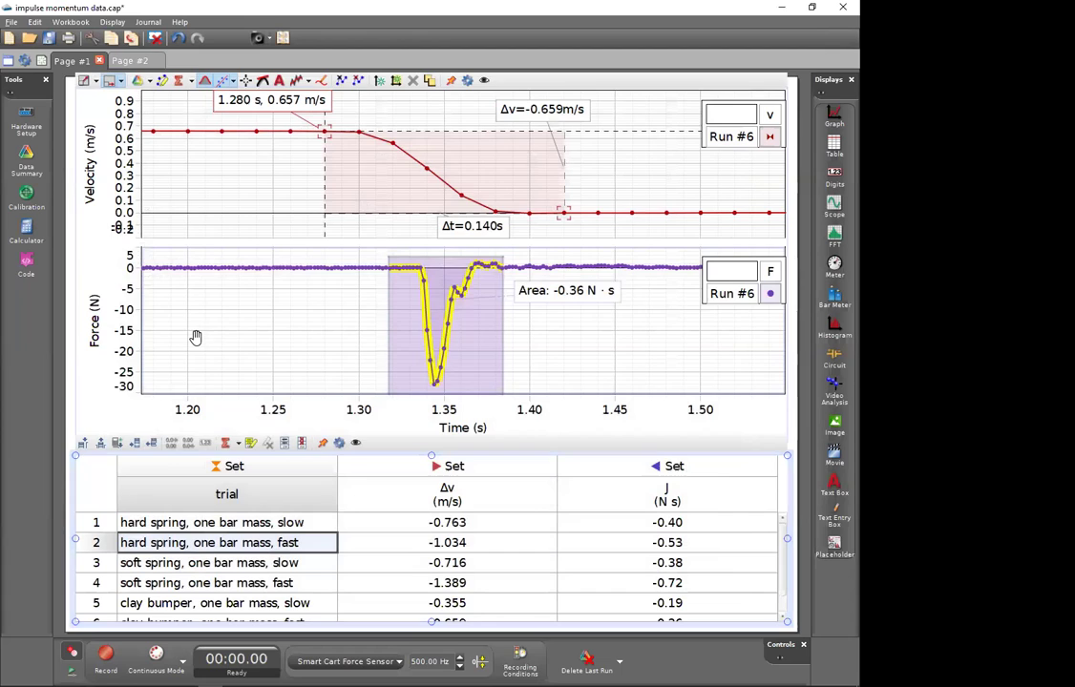
Switch to the PowerPoint slide show and advance through Saving & Sharing to the first question on the Gas Pressure and Volume slide
{"action": "key", "text": "alt+Tab"}
{"action": "key", "text": "alt+Tab"}
{"action": "key", "text": "alt+Tab"}
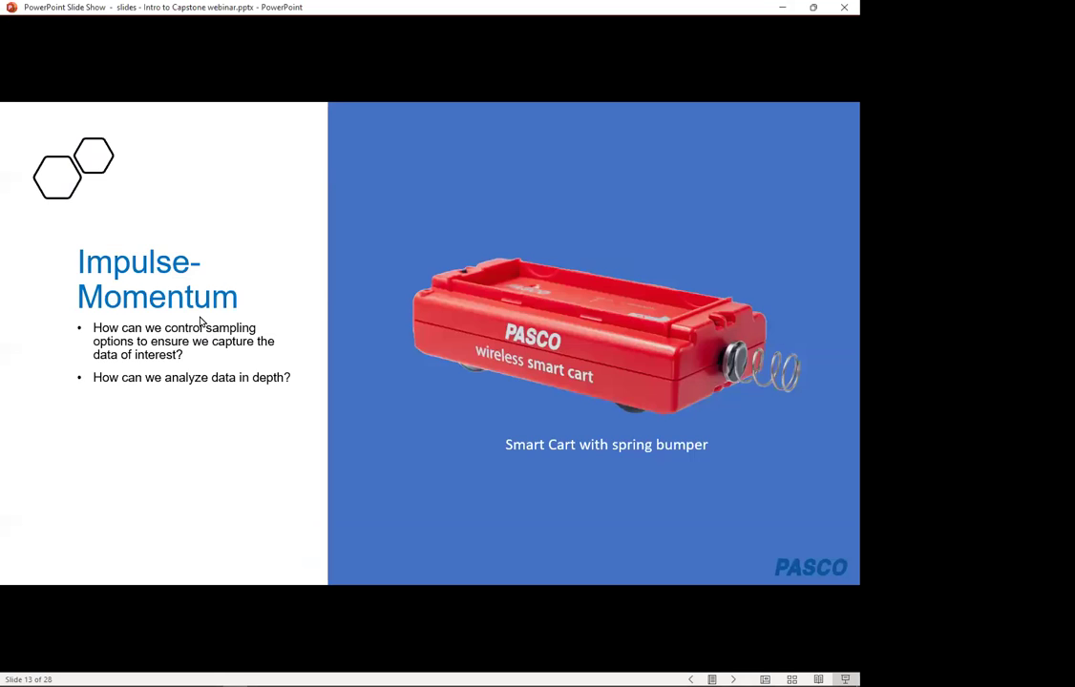
{"action": "key", "text": "Right"}
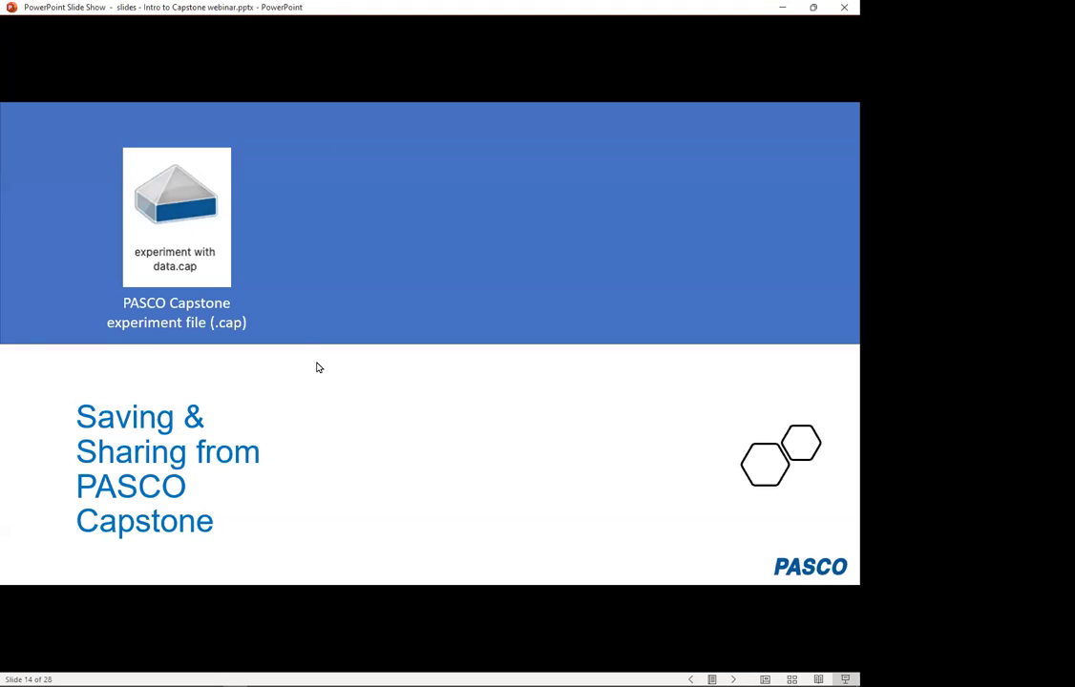
{"action": "key", "text": "Right"}
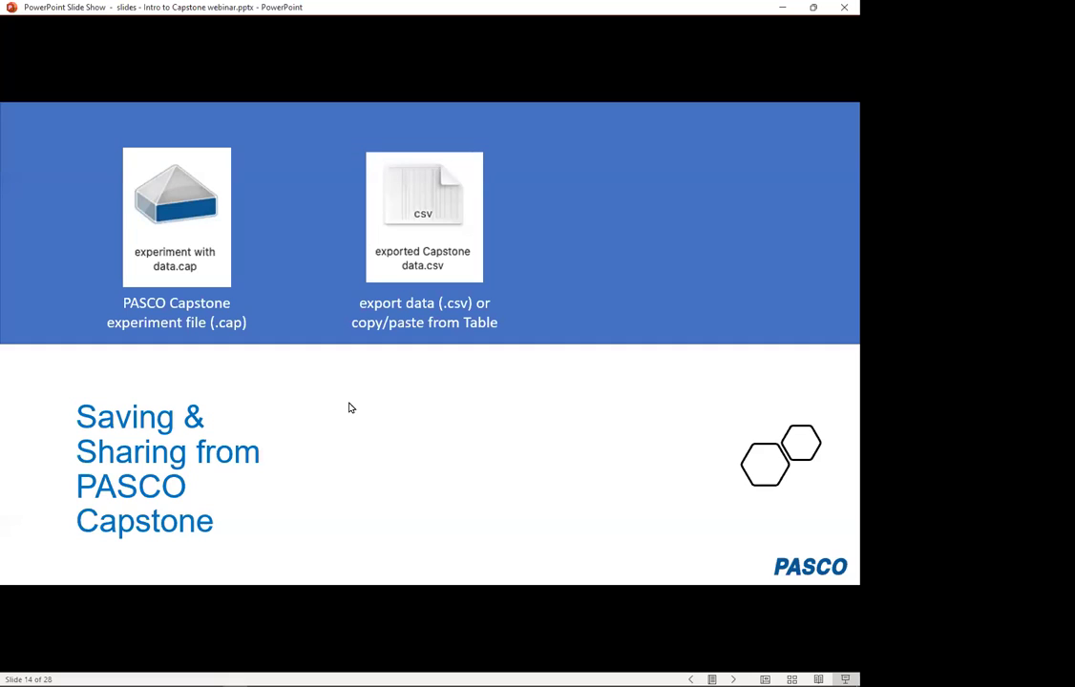
{"action": "left_click", "coordinate": [389, 341]}
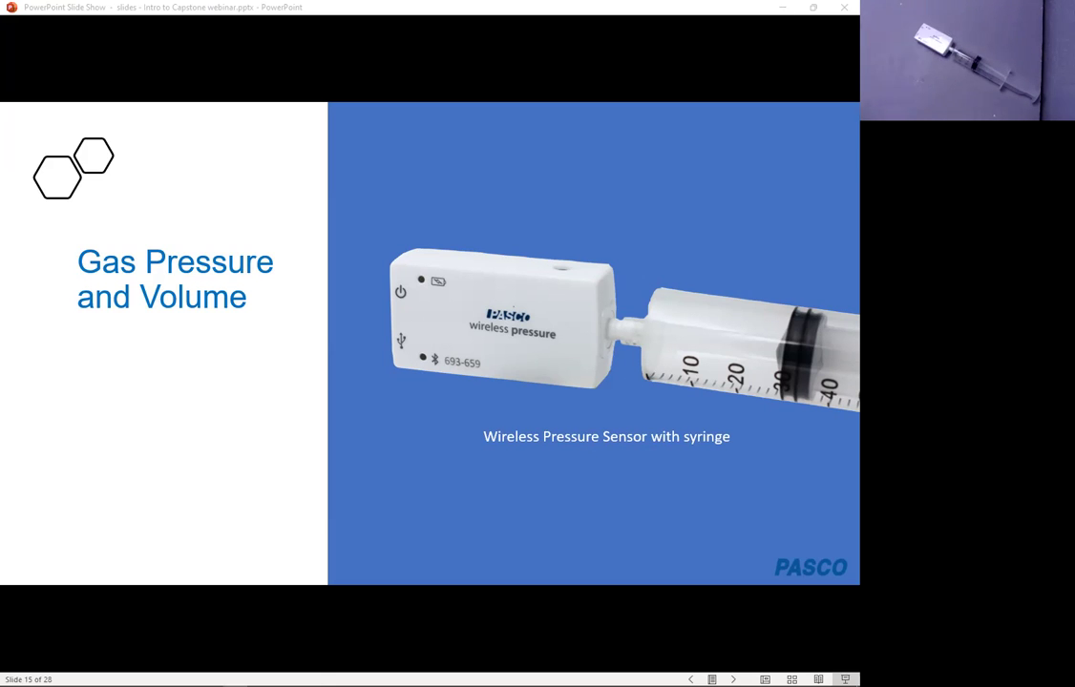
{"action": "left_click", "coordinate": [456, 451]}
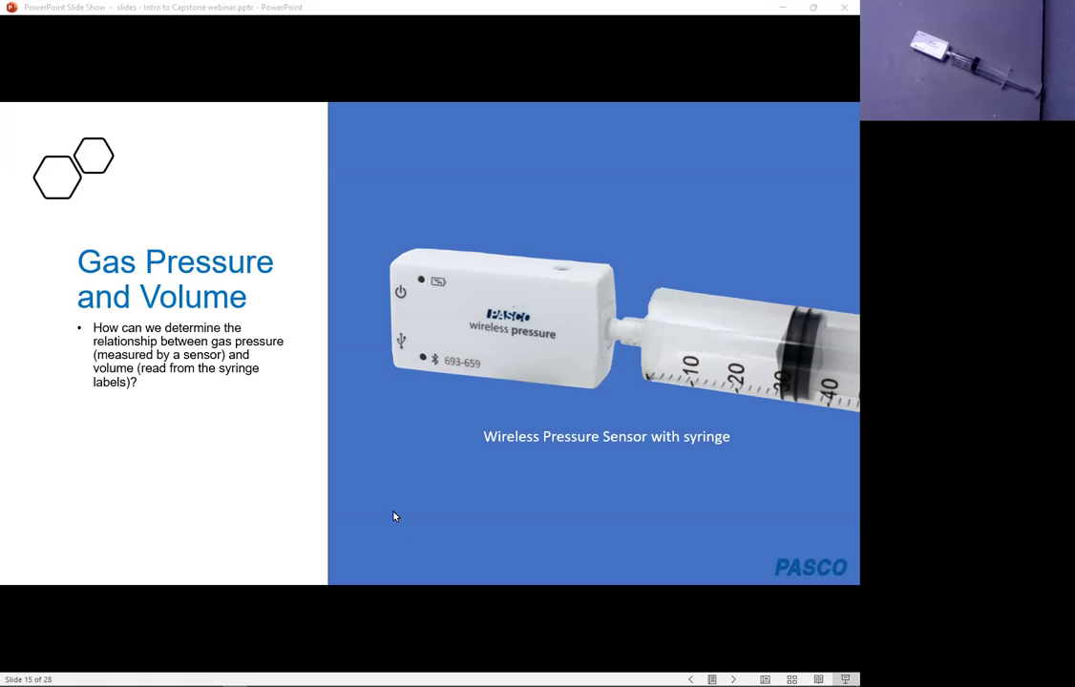
Switch back to PASCO Capstone and start a new, empty experiment
{"action": "key", "text": "alt+Tab"}
{"action": "key", "text": "alt+Tab"}
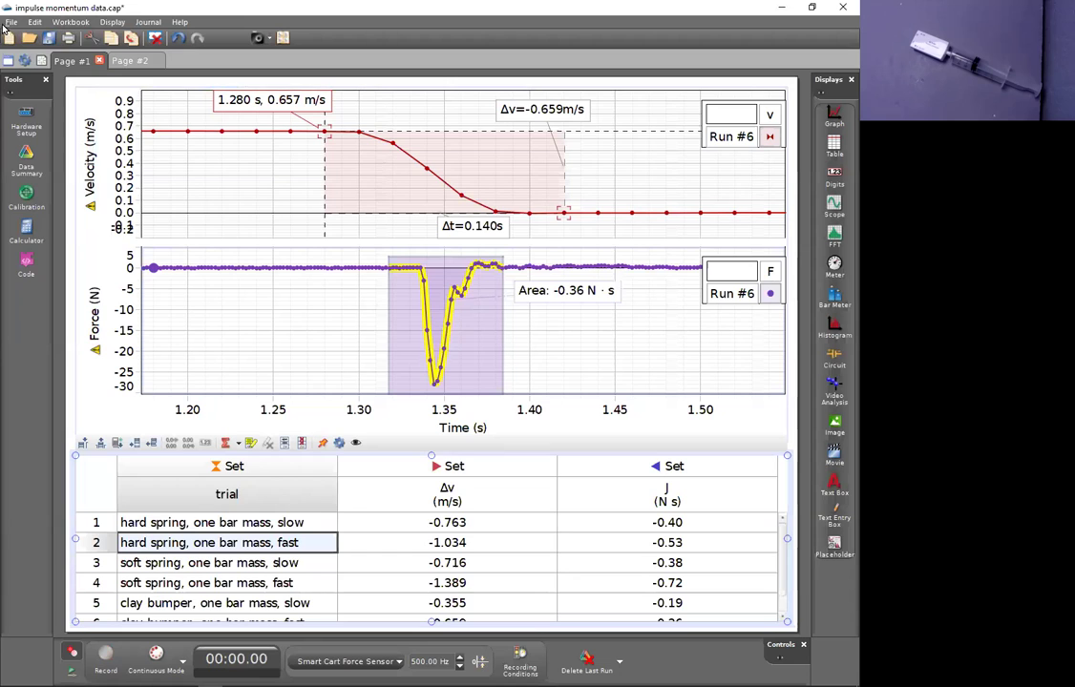
{"action": "left_click", "coordinate": [10, 22]}
{"action": "left_click", "coordinate": [62, 35]}
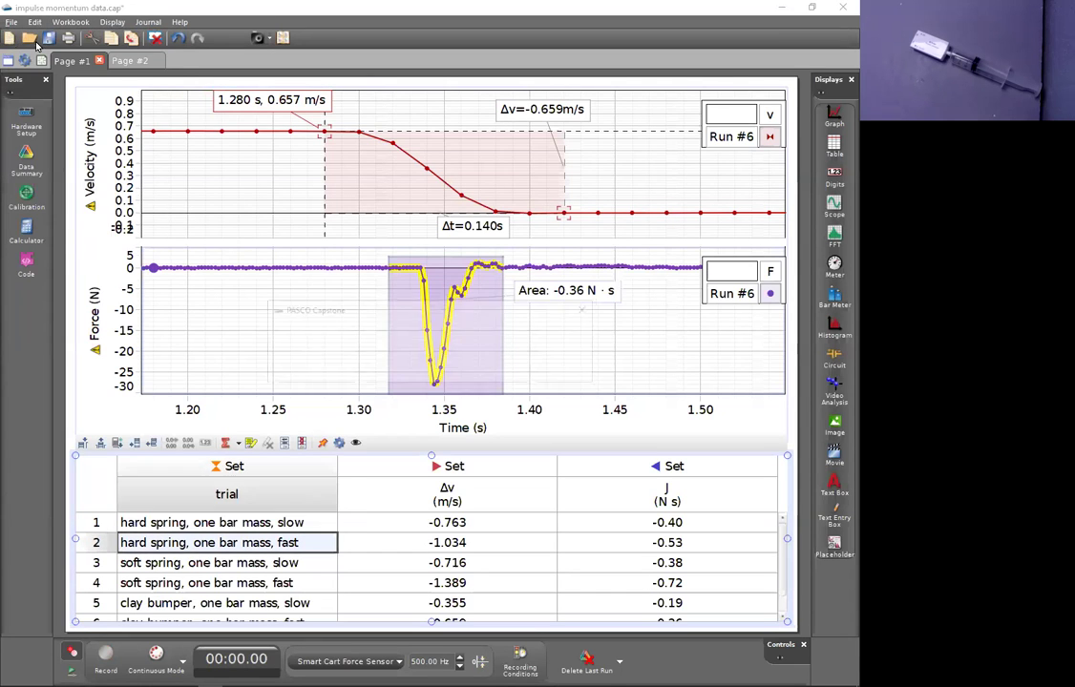
{"action": "left_click", "coordinate": [503, 371]}
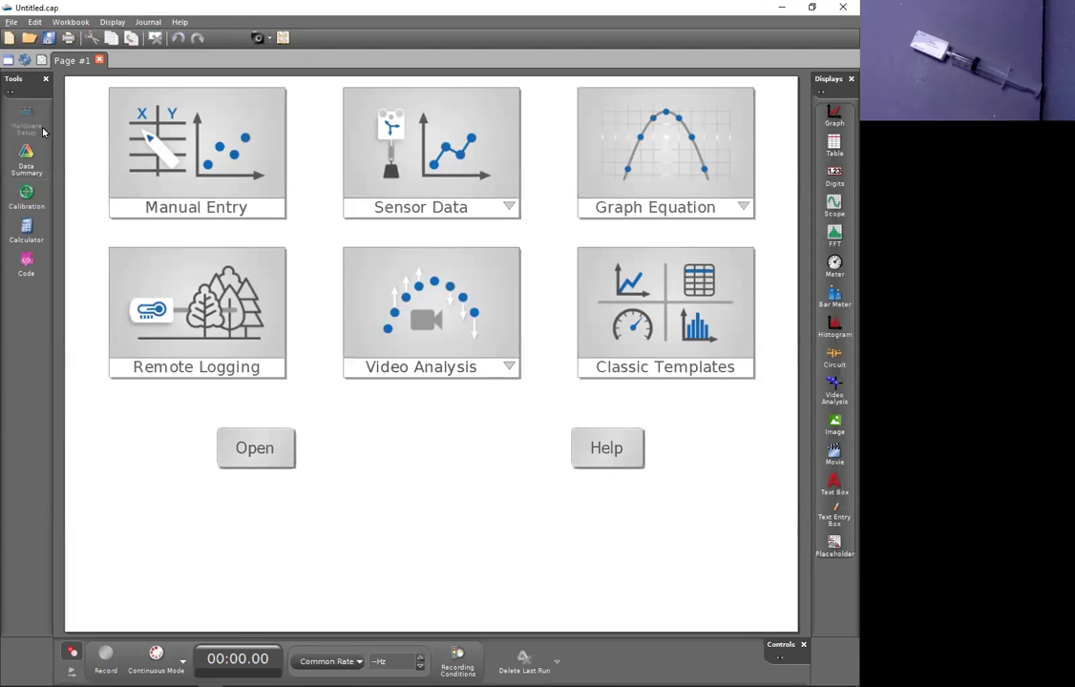
Connect the available wireless pressure sensor and open the summary of its measurements
{"action": "left_click", "coordinate": [27, 122]}
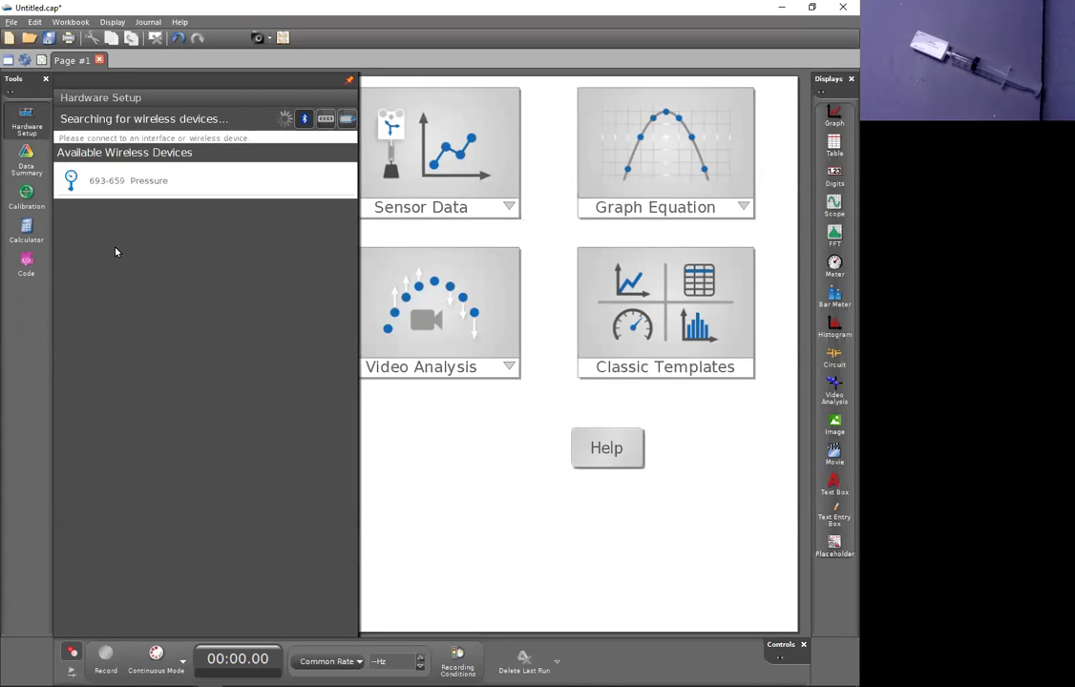
{"action": "left_click", "coordinate": [187, 180]}
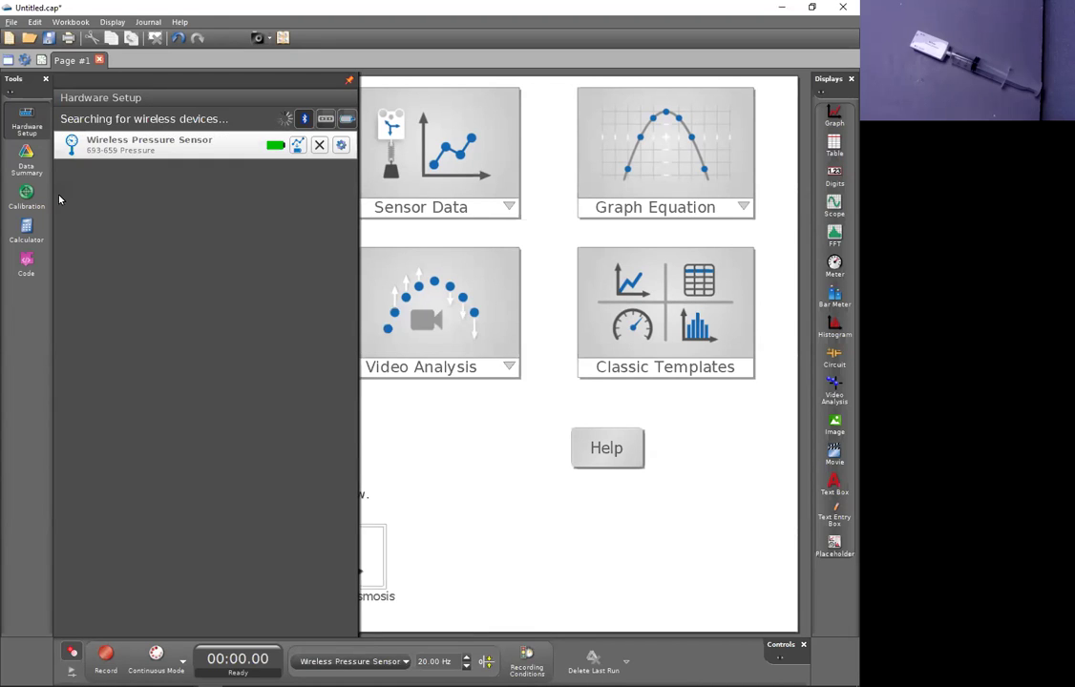
{"action": "left_click", "coordinate": [27, 158]}
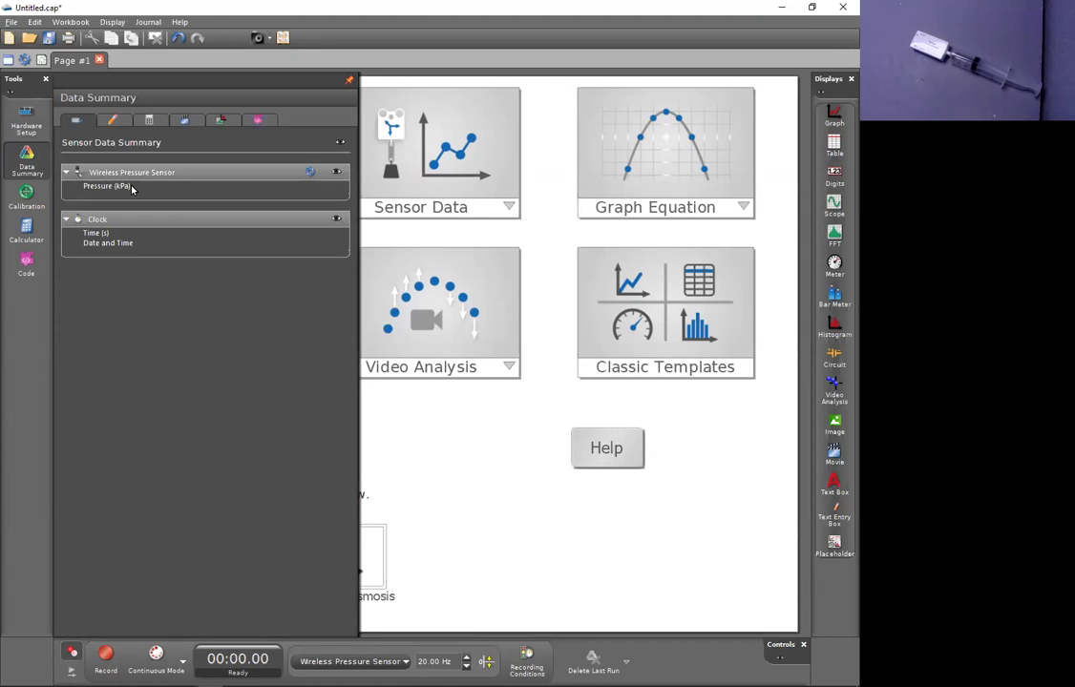
Check the connected pressure sensor in the hardware setup and apply the Manual Sampling template for sensor data
{"action": "left_click", "coordinate": [15, 124]}
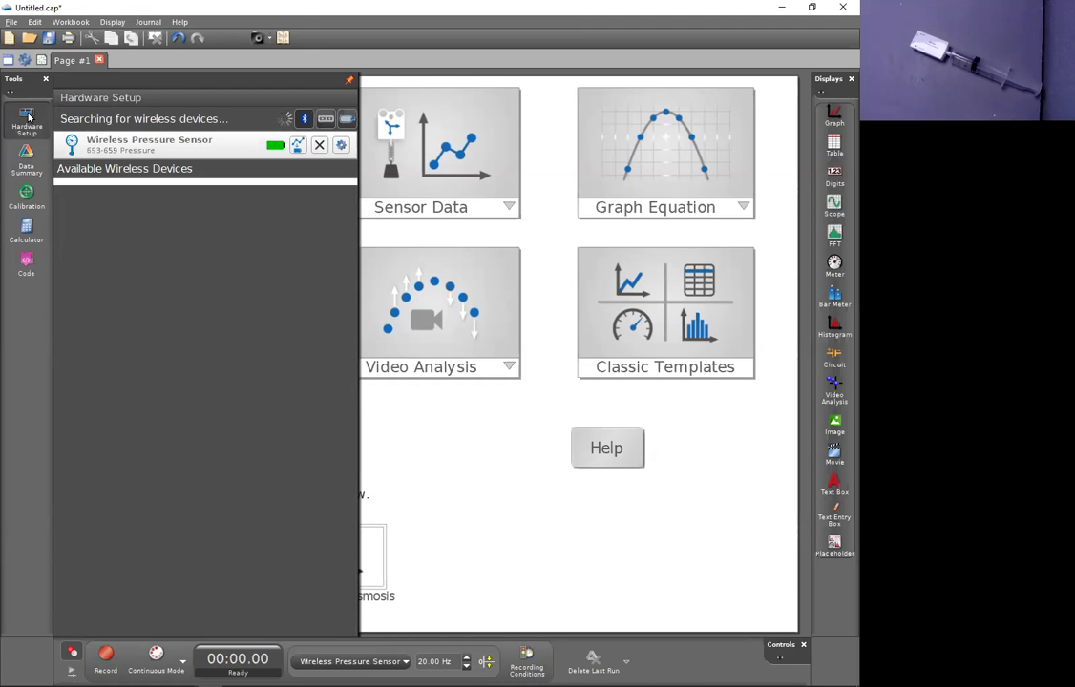
{"action": "left_click", "coordinate": [28, 117]}
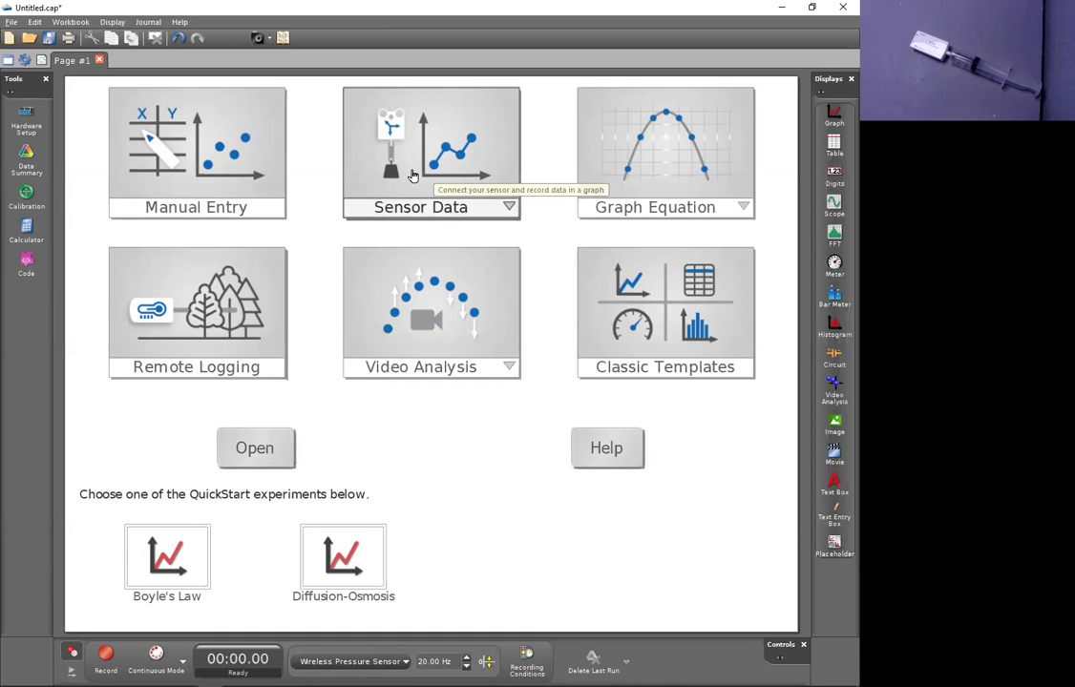
{"action": "left_click", "coordinate": [509, 207]}
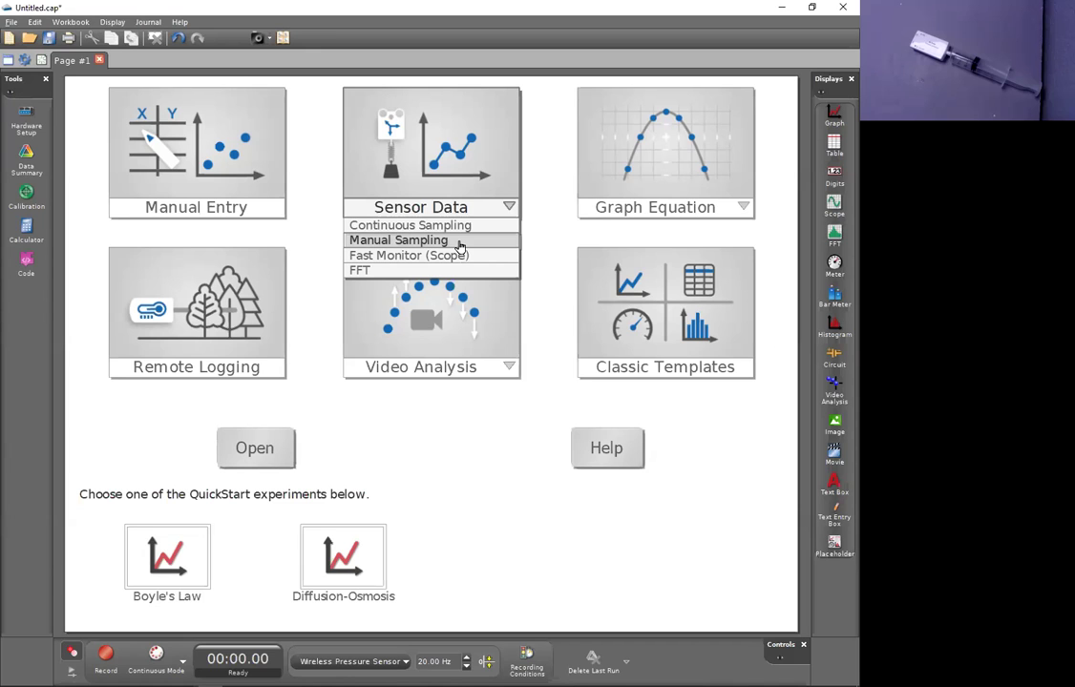
{"action": "left_click", "coordinate": [459, 247]}
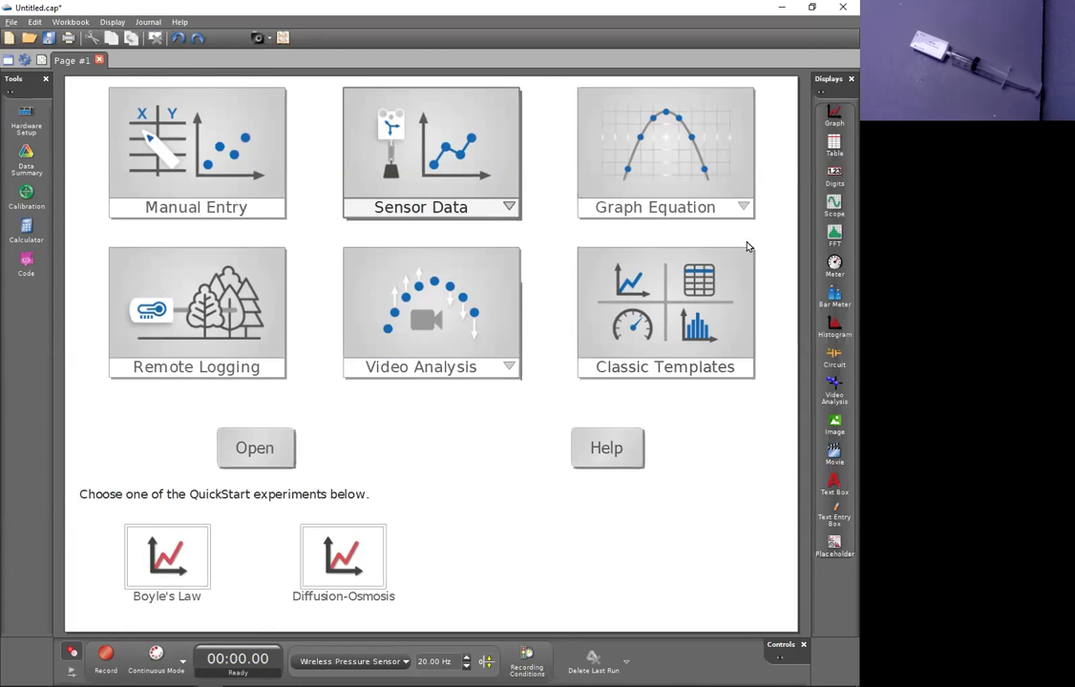
Add a table and a graph side by side and assign Pressure (kPa) to the table's second column
{"action": "left_click", "coordinate": [834, 143]}
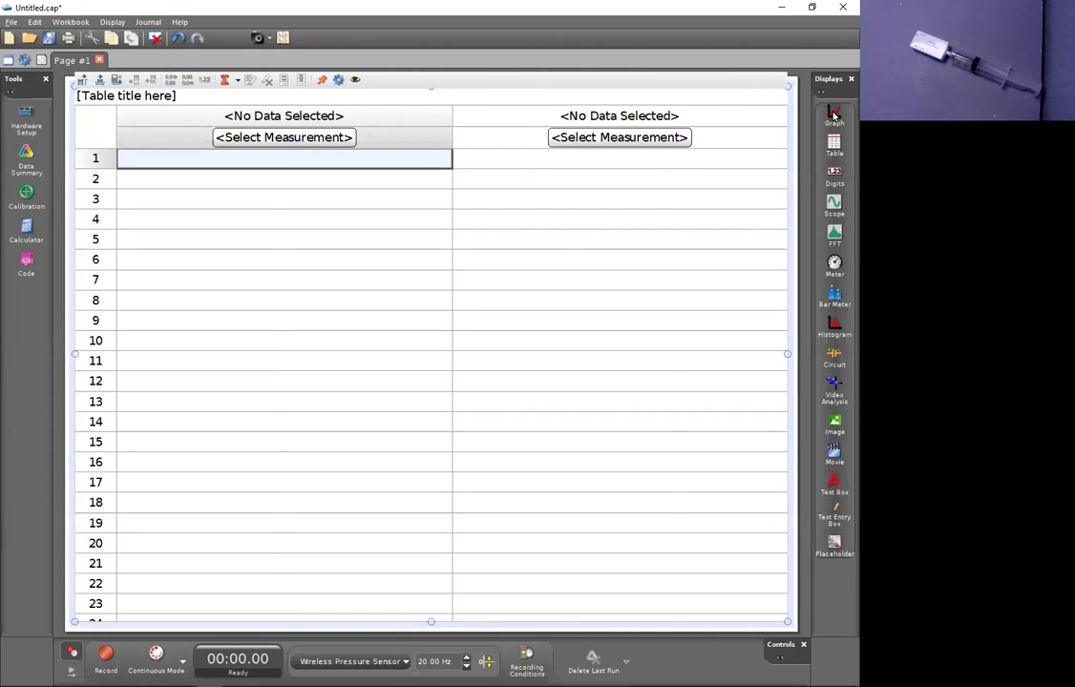
{"action": "left_click", "coordinate": [834, 115]}
{"action": "left_click", "coordinate": [330, 137]}
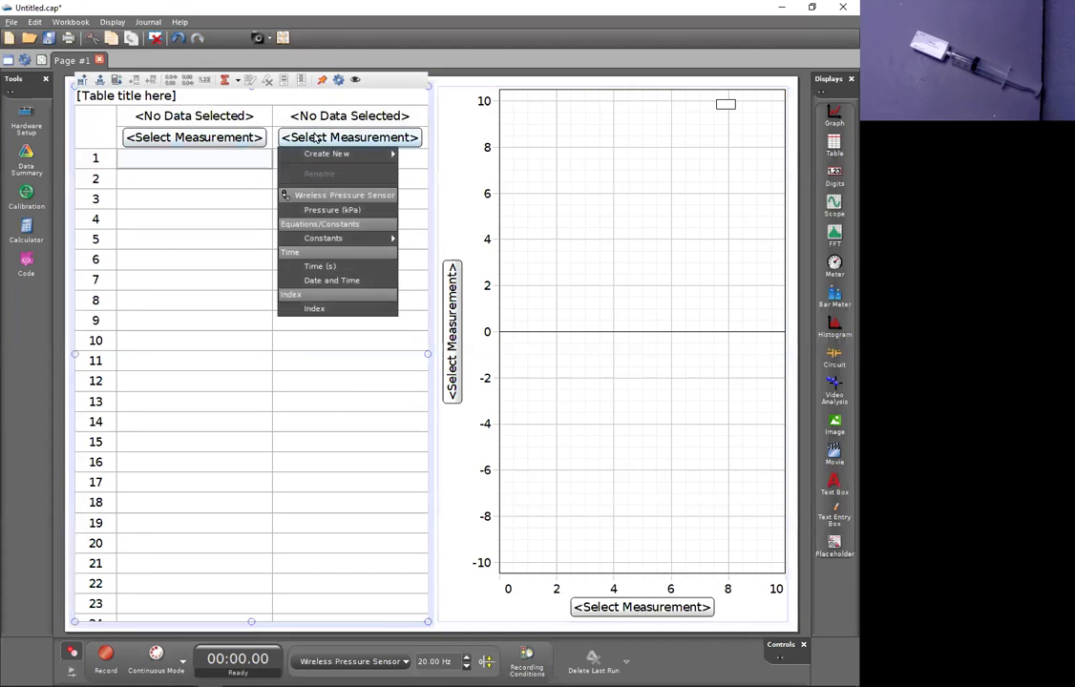
{"action": "left_click", "coordinate": [319, 208]}
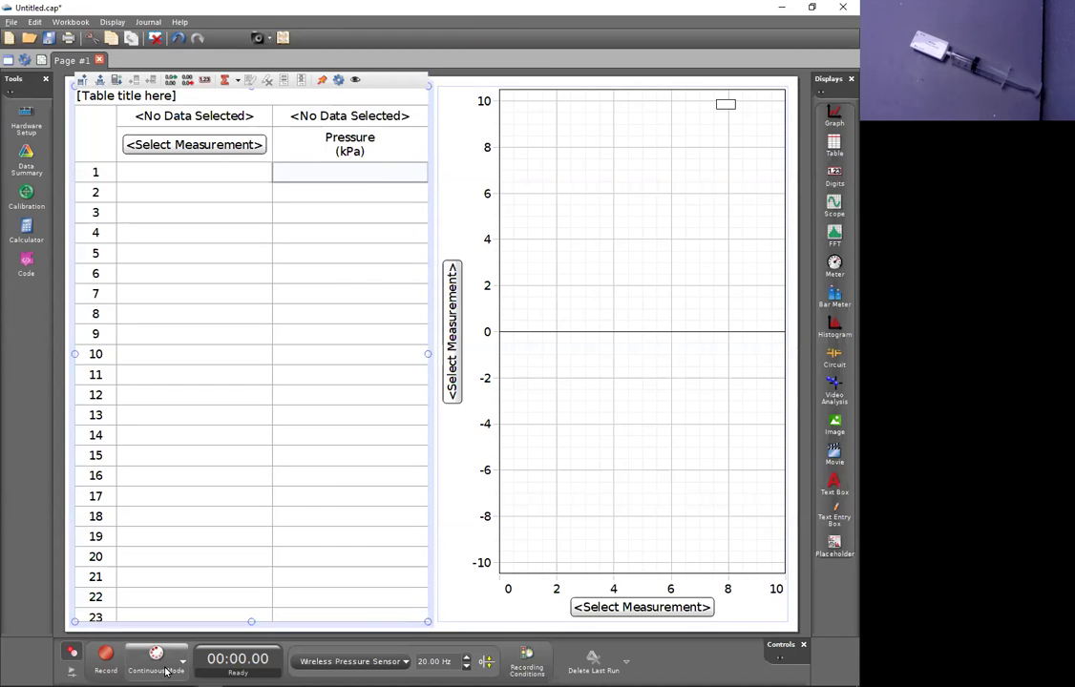
Record a test run of under one second of pressure data in continuous mode
{"action": "left_click", "coordinate": [106, 655]}
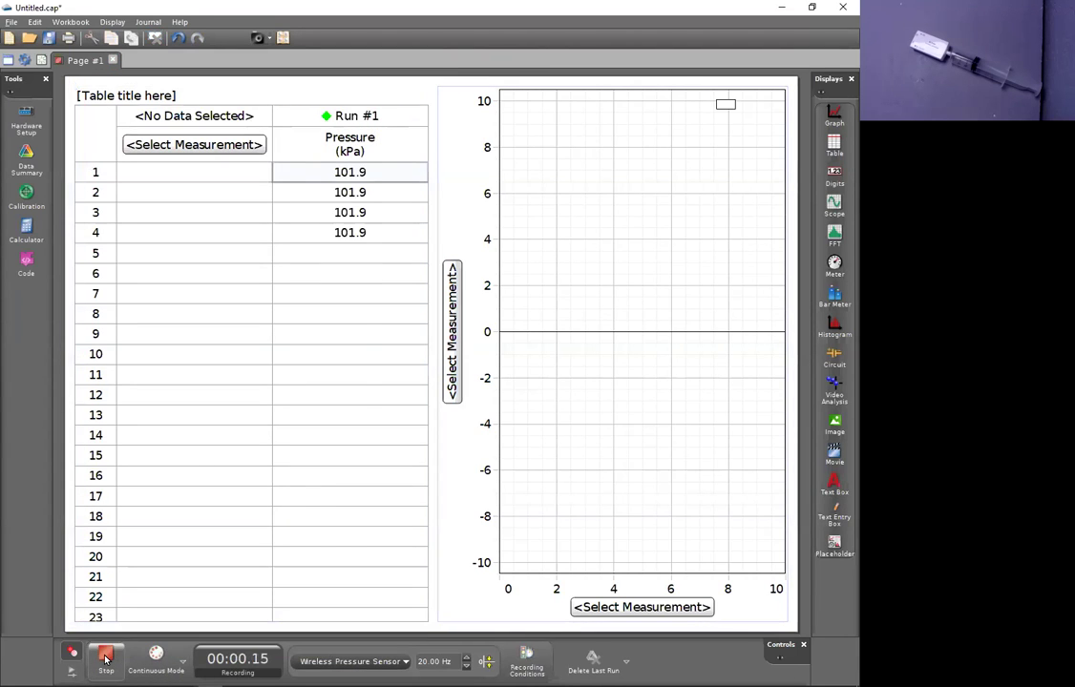
{"action": "left_click", "coordinate": [106, 657]}
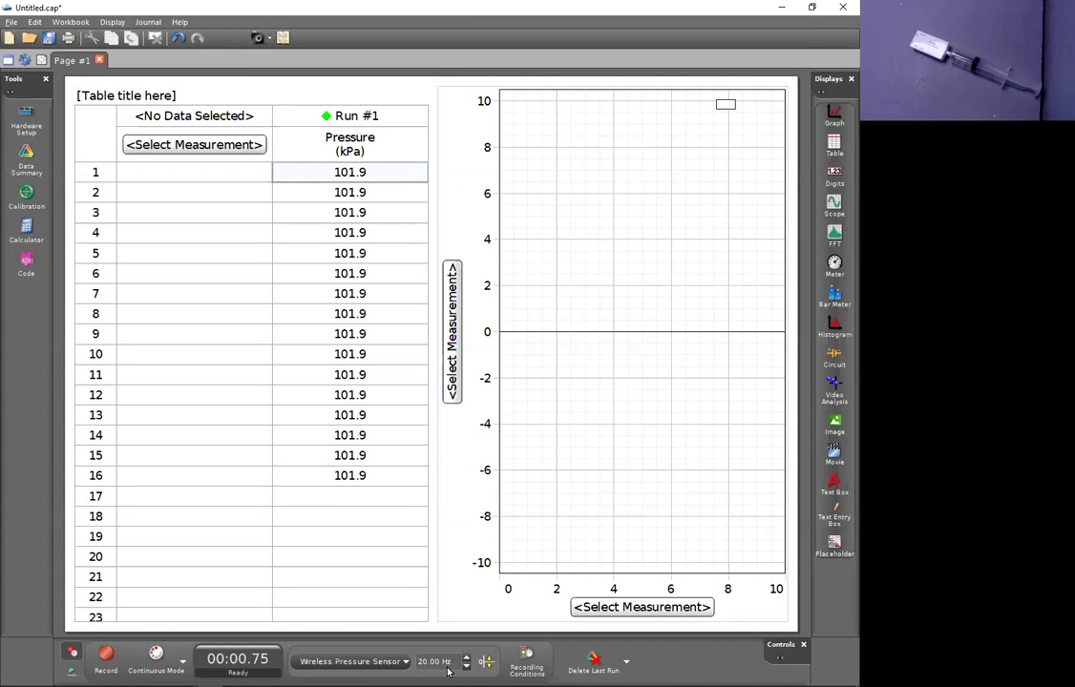
{"action": "mouse_move", "coordinate": [382, 214]}
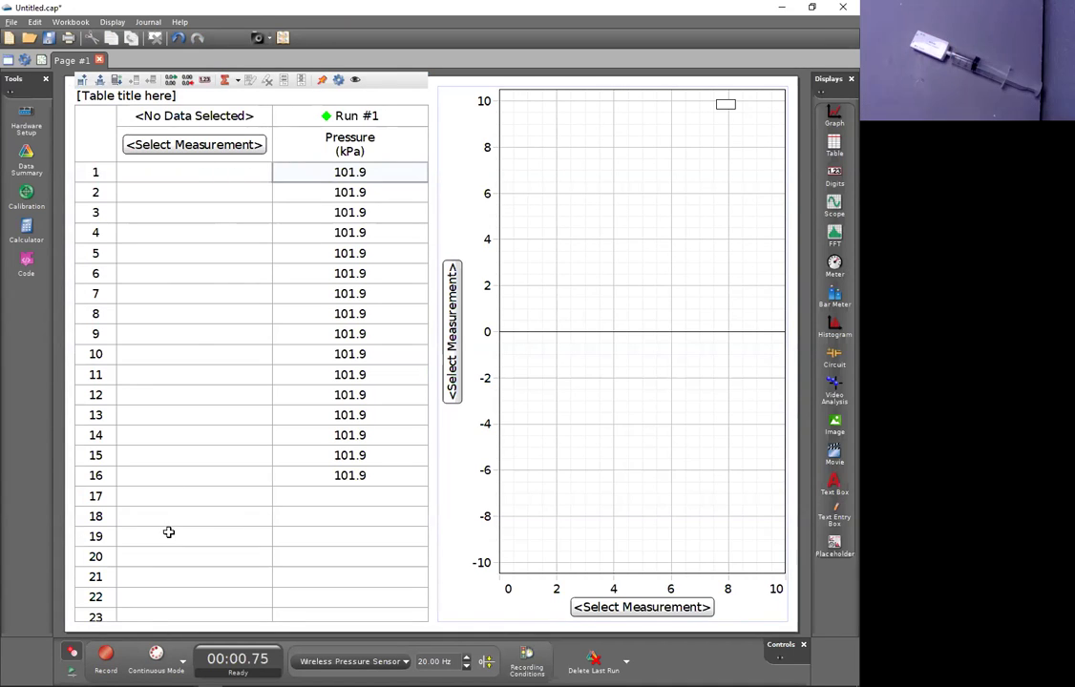
Change the sampling to Keep Mode, keep two pressure samples in a new run and end the recording
{"action": "left_click", "coordinate": [168, 671]}
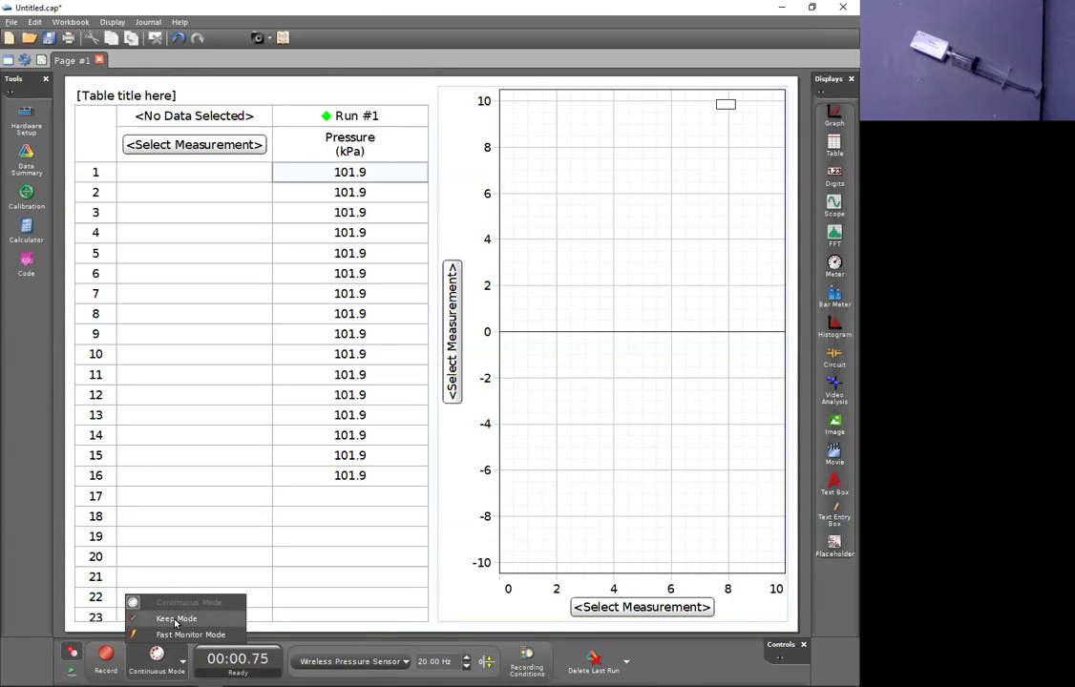
{"action": "left_click", "coordinate": [186, 623]}
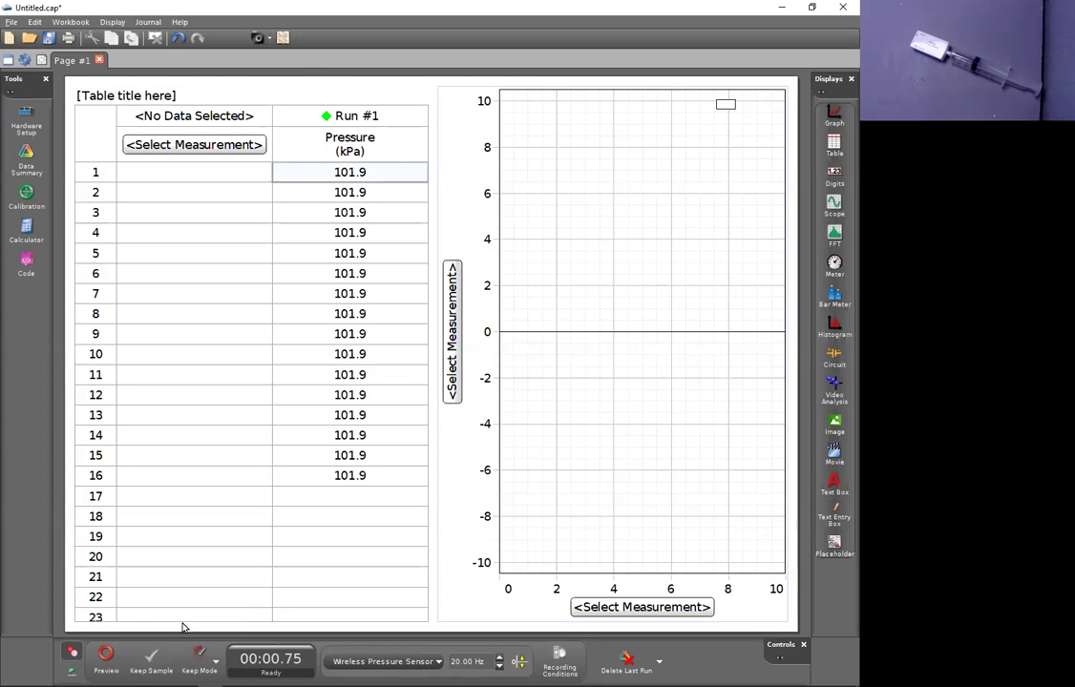
{"action": "left_click", "coordinate": [106, 659]}
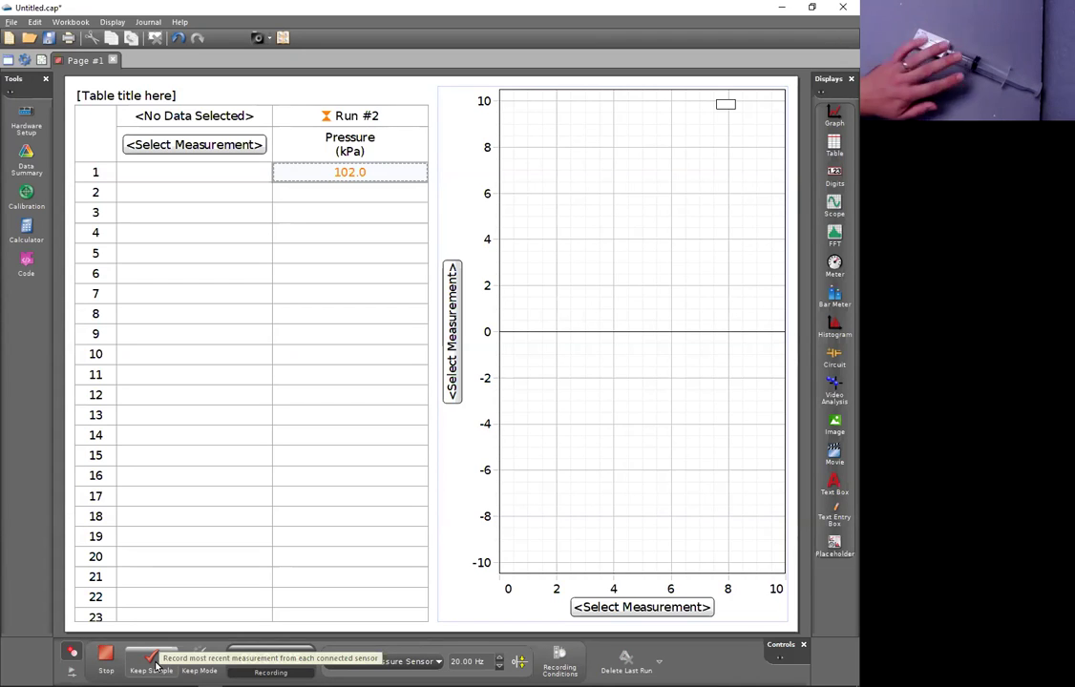
{"action": "left_click", "coordinate": [153, 664]}
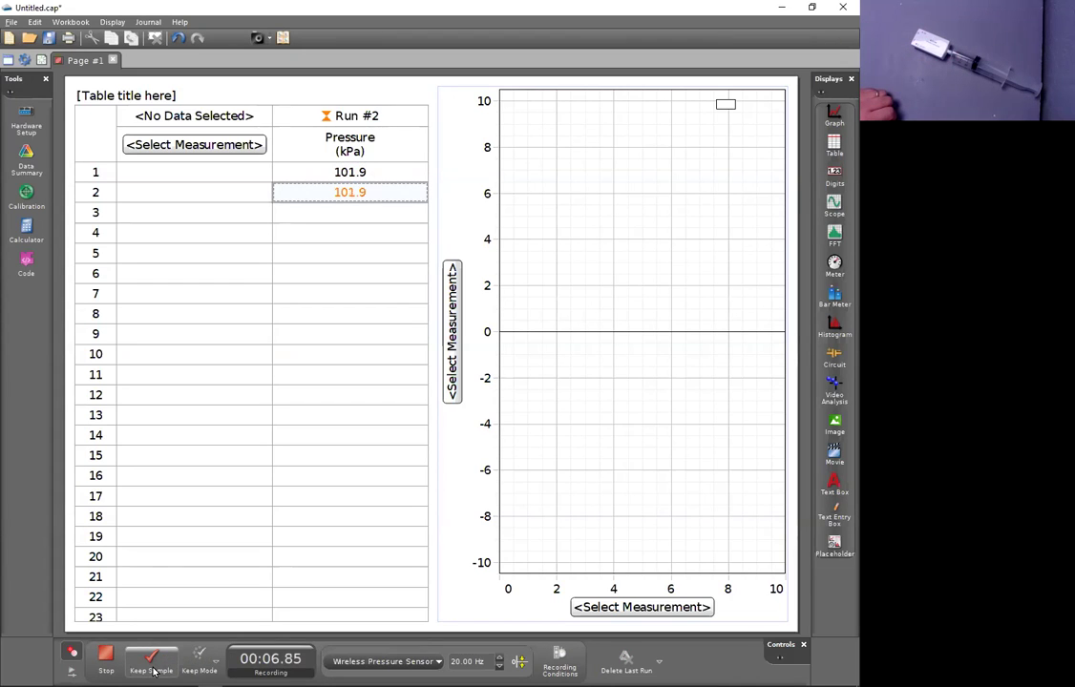
{"action": "left_click", "coordinate": [154, 665]}
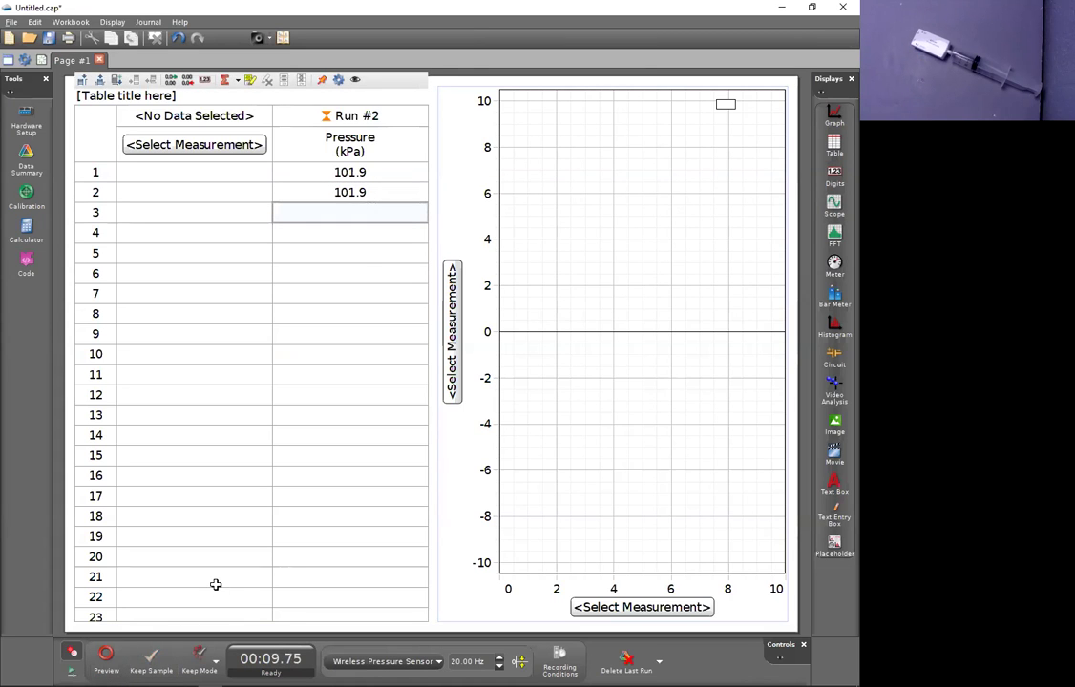
Undo the test runs, the sampling mode change and the table and graph layout to restore the start page
{"action": "key", "text": "ctrl+z"}
{"action": "key", "text": "ctrl+z"}
{"action": "key", "text": "ctrl+z"}
{"action": "key", "text": "ctrl+z"}
{"action": "key", "text": "ctrl+z"}
{"action": "key", "text": "ctrl+z"}
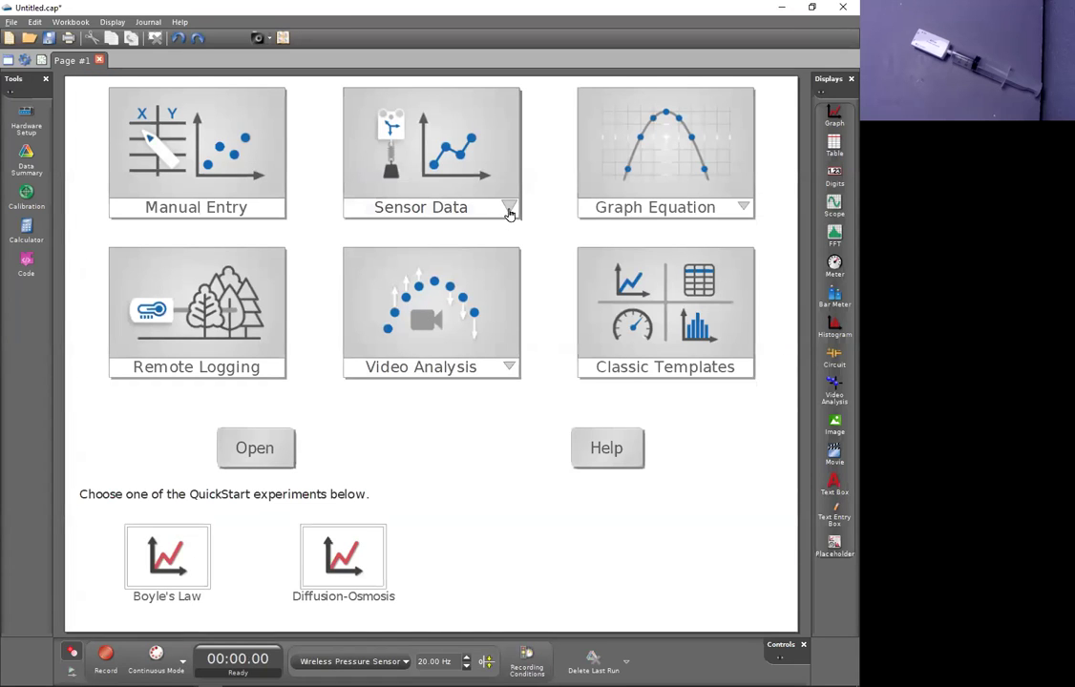
Create a Manual Sampling page for the pressure sensor and rename the x column Volume with the unit mL
{"action": "left_click", "coordinate": [509, 208]}
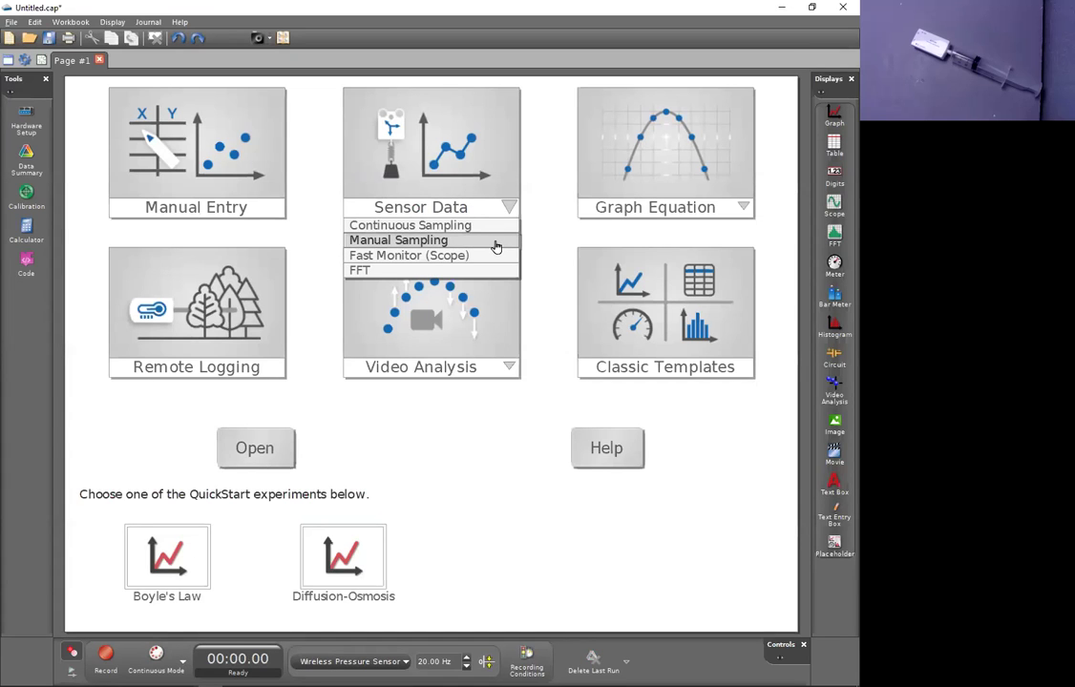
{"action": "left_click", "coordinate": [495, 247]}
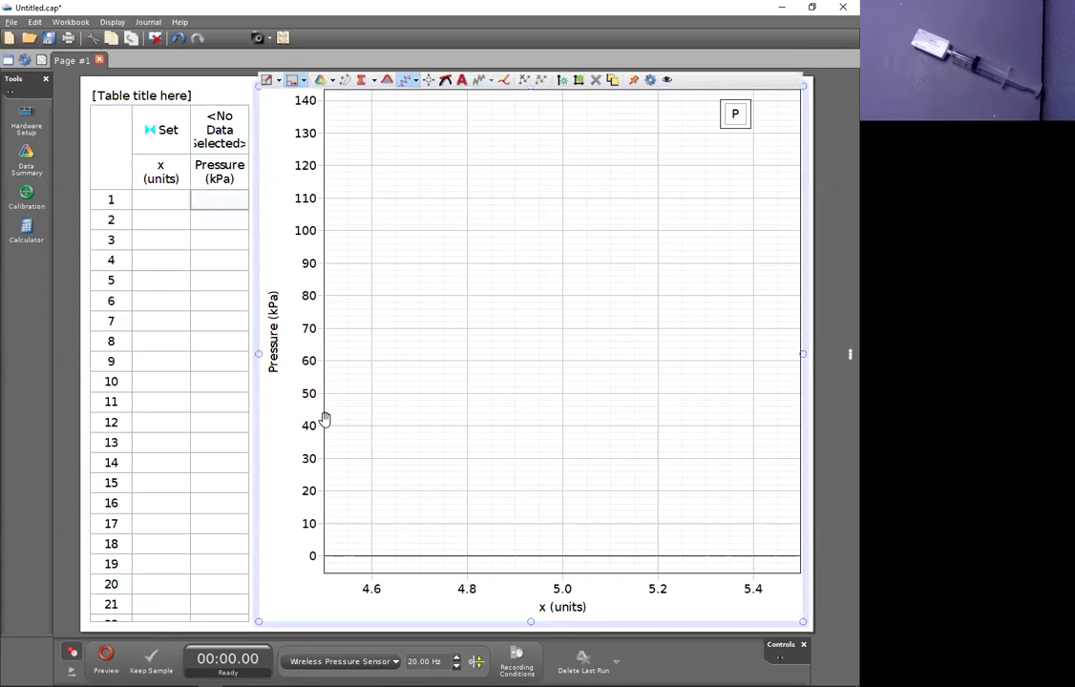
{"action": "right_click", "coordinate": [159, 168]}
{"action": "left_click", "coordinate": [189, 222]}
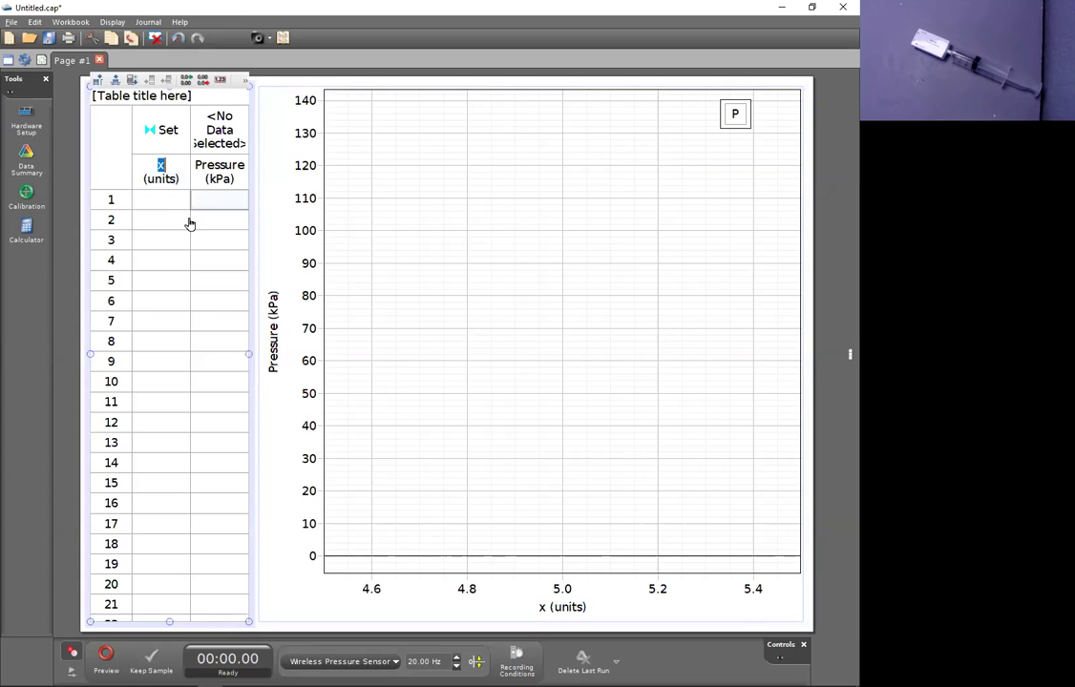
{"action": "type", "text": "Volume"}
{"action": "key", "text": "Tab"}
{"action": "type", "text": "mL"}
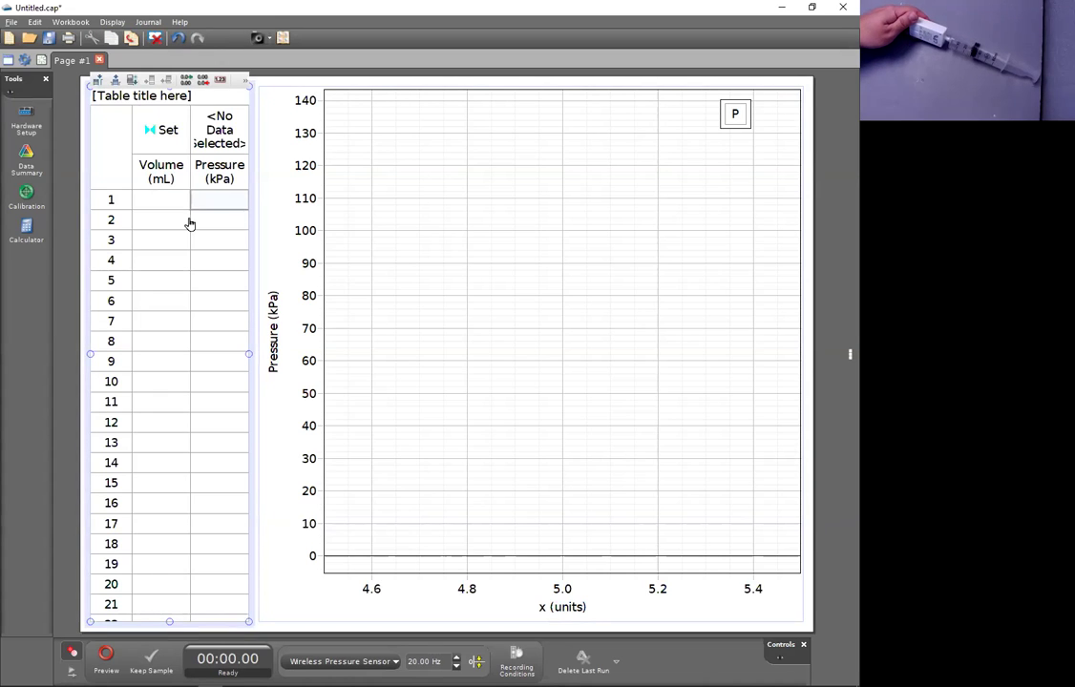
{"action": "key", "text": "Return"}
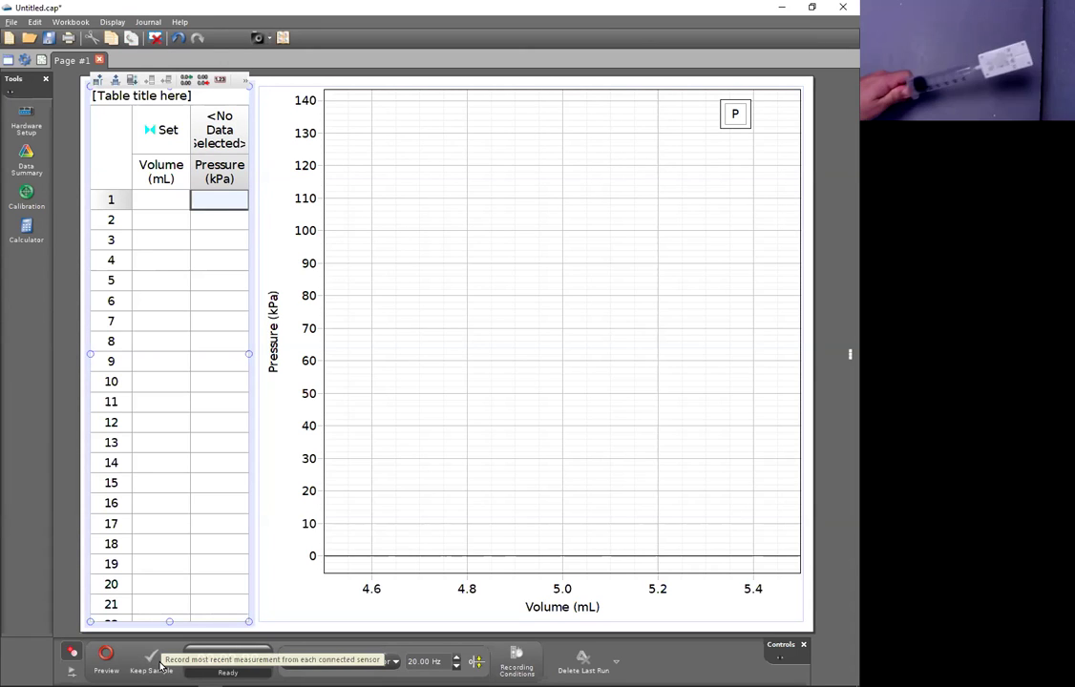
Start a preview run and fill the Volume column with 60 down to 15 mL in steps of 5
{"action": "left_click", "coordinate": [111, 657]}
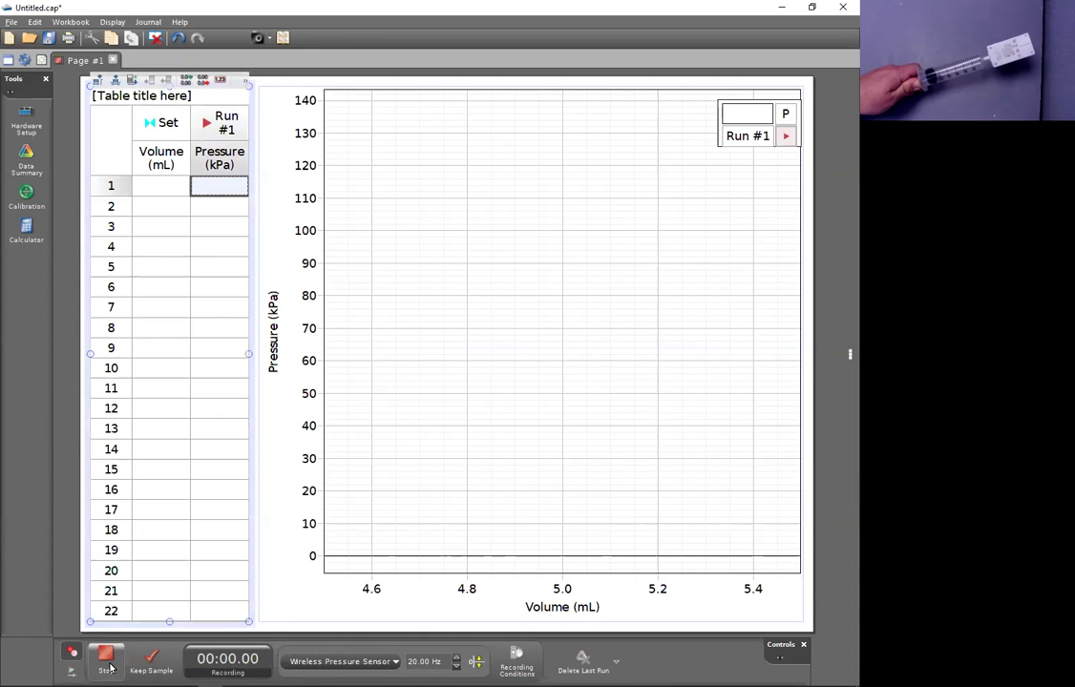
{"action": "left_click", "coordinate": [157, 186]}
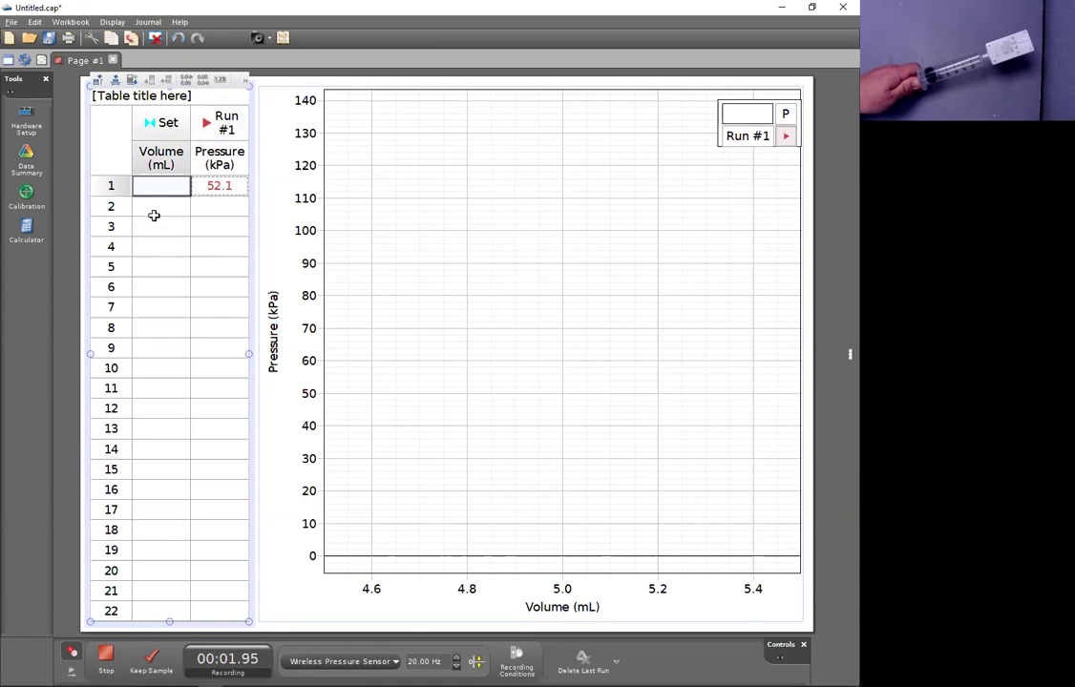
{"action": "type", "text": "60"}
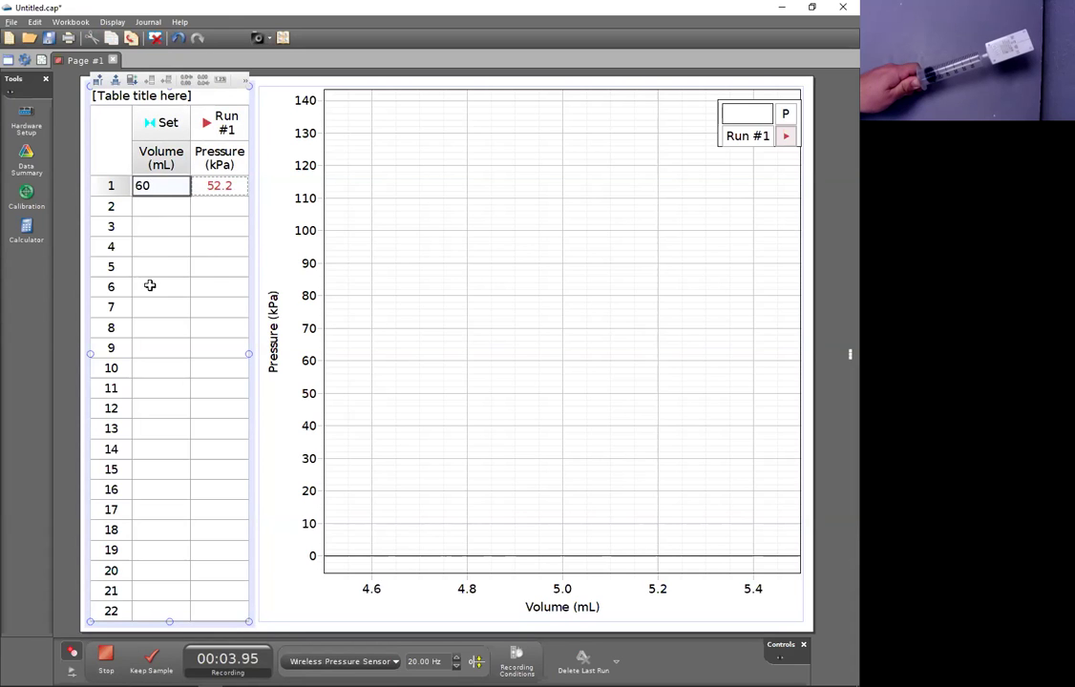
{"action": "key", "text": "Return"}
{"action": "type", "text": "55"}
{"action": "key", "text": "Return"}
{"action": "type", "text": "50"}
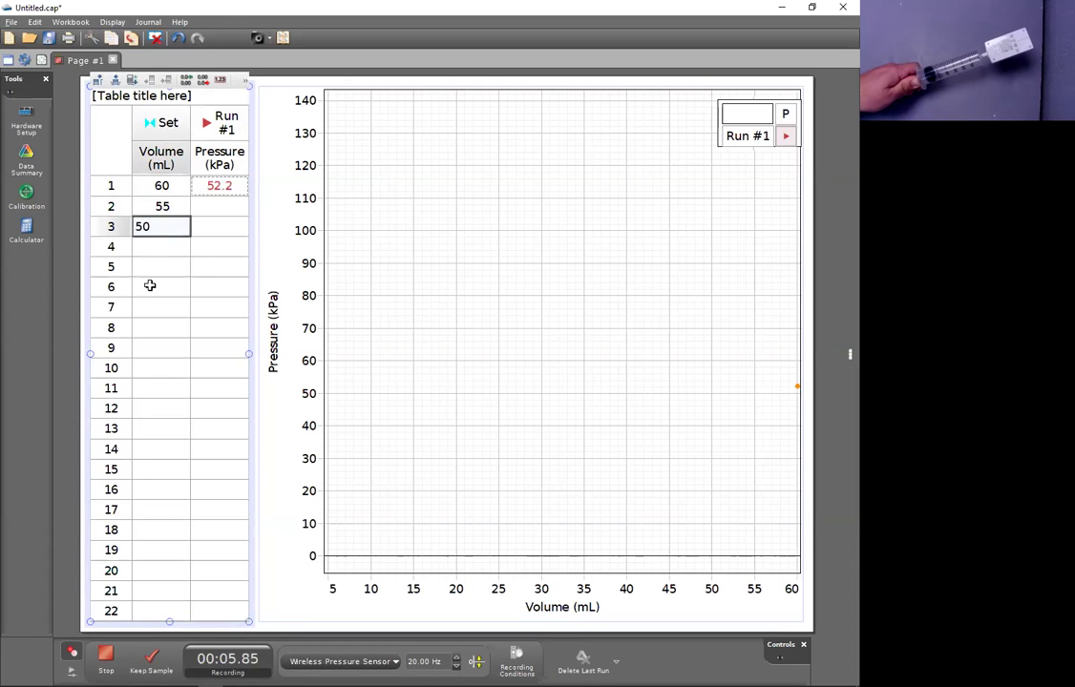
{"action": "key", "text": "Return"}
{"action": "type", "text": "45"}
{"action": "key", "text": "Return"}
{"action": "type", "text": "40"}
{"action": "key", "text": "Return"}
{"action": "type", "text": "35"}
{"action": "key", "text": "Return"}
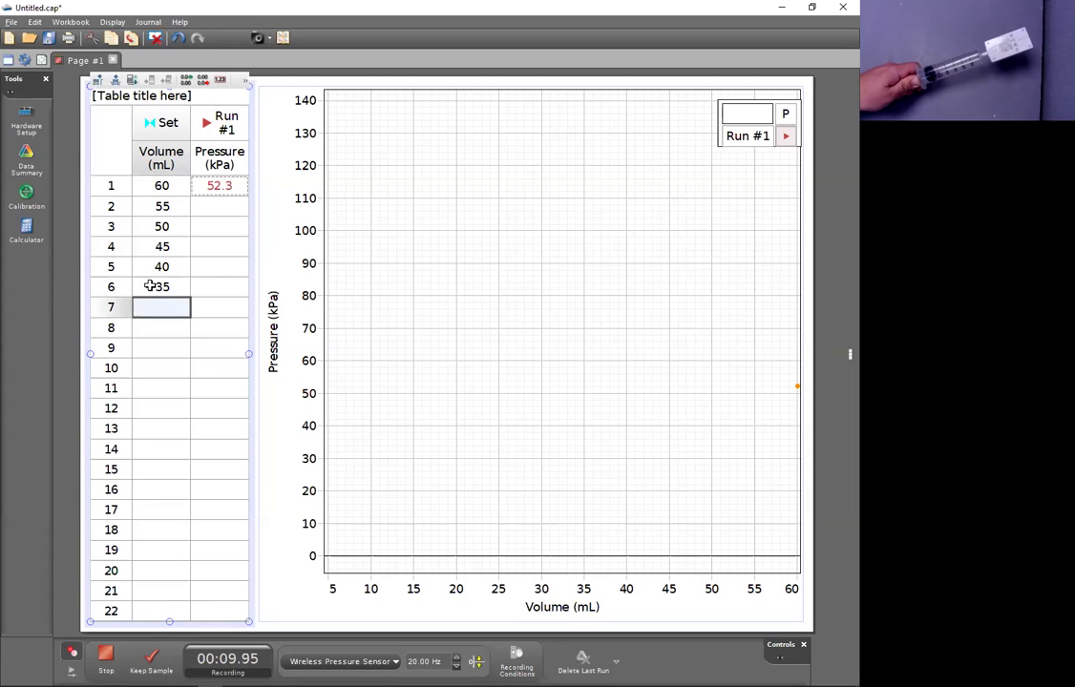
{"action": "type", "text": "30"}
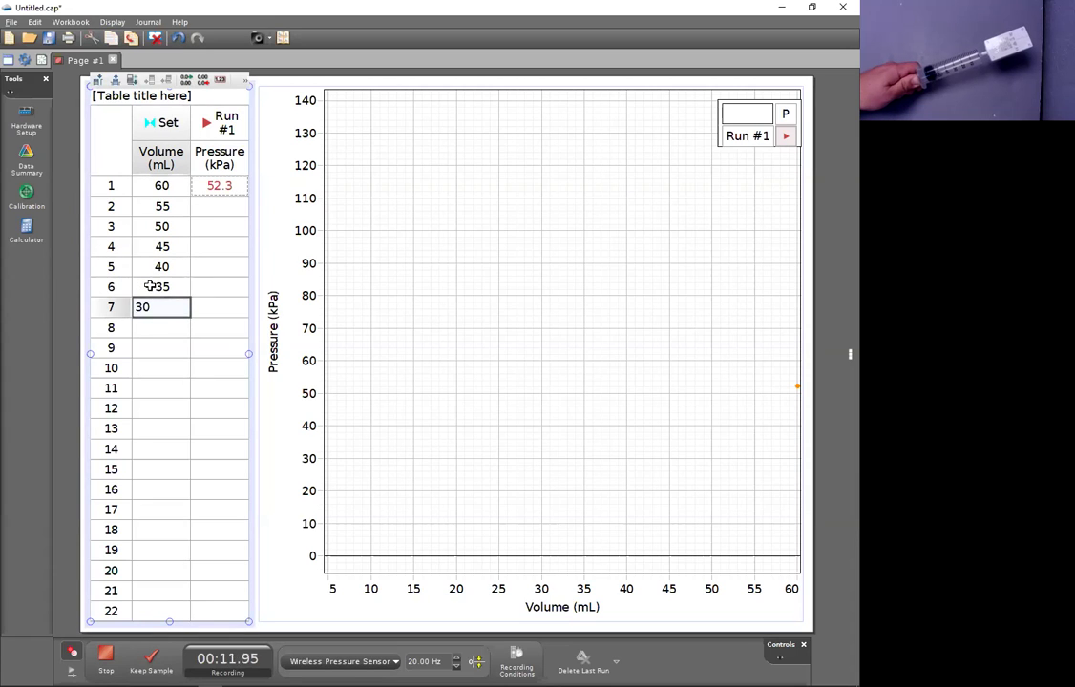
{"action": "key", "text": "Return"}
{"action": "type", "text": "25"}
{"action": "key", "text": "Return"}
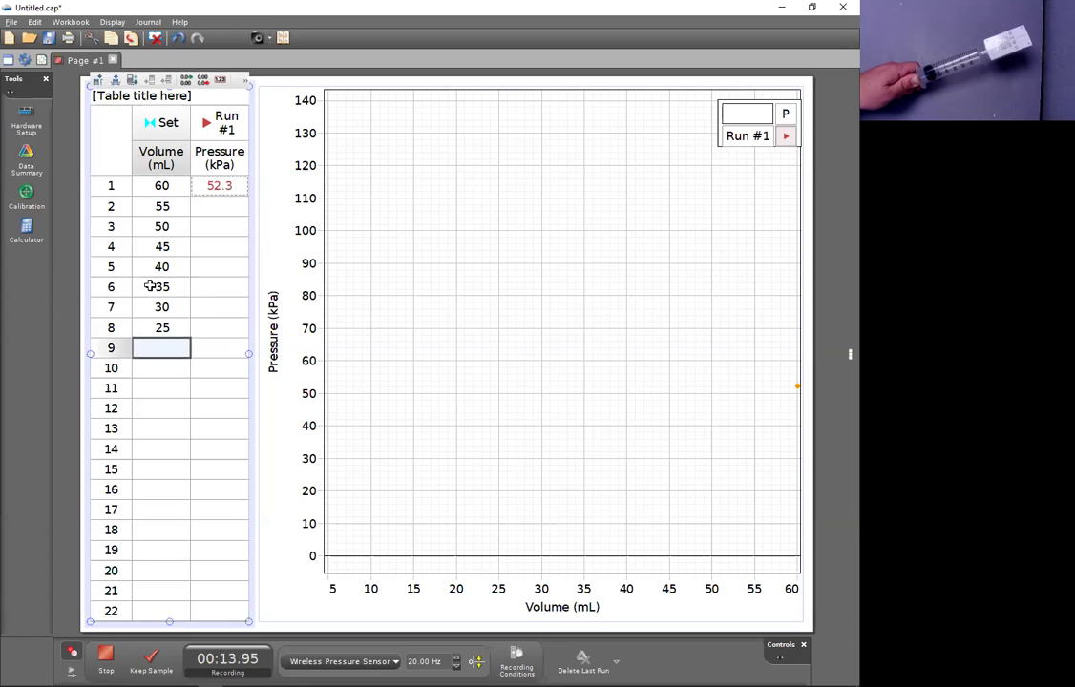
{"action": "type", "text": "20"}
{"action": "key", "text": "Return"}
{"action": "type", "text": "15"}
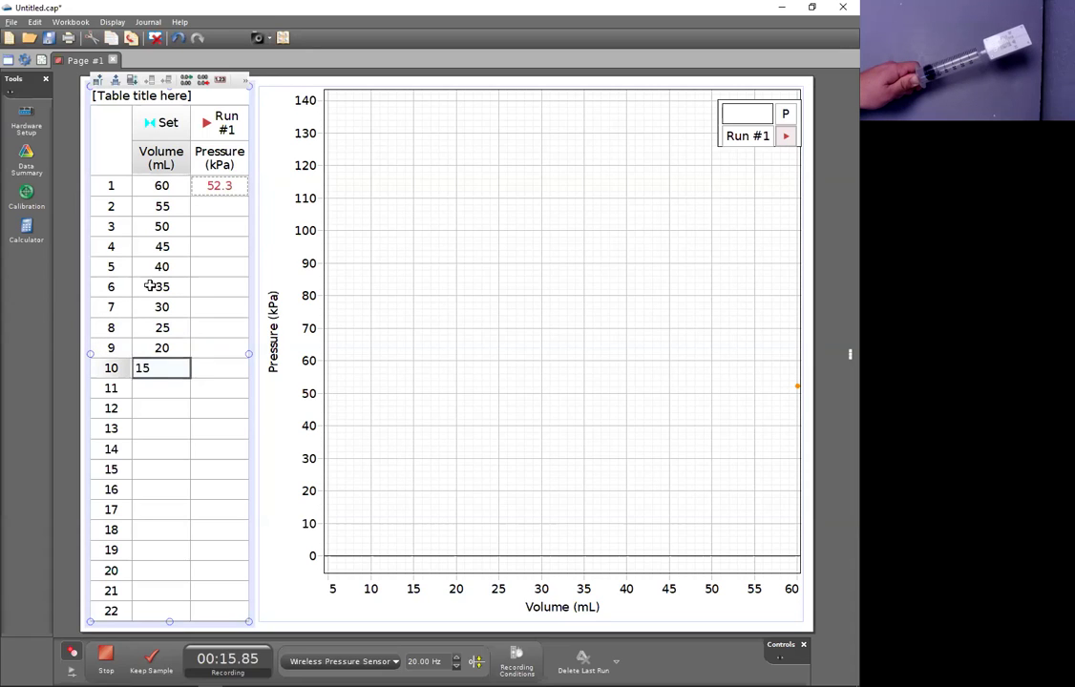
{"action": "key", "text": "Return"}
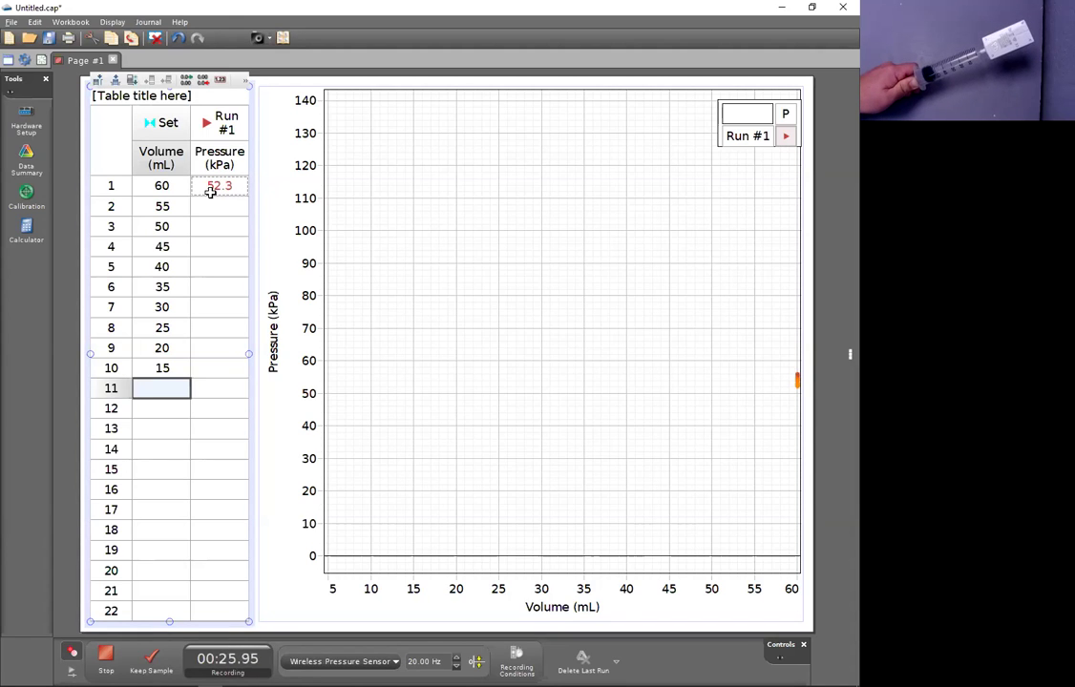
Keep pressure samples for the 60, 55, 50 and 45 mL volumes, retaking the 45 mL sample
{"action": "left_click", "coordinate": [153, 670]}
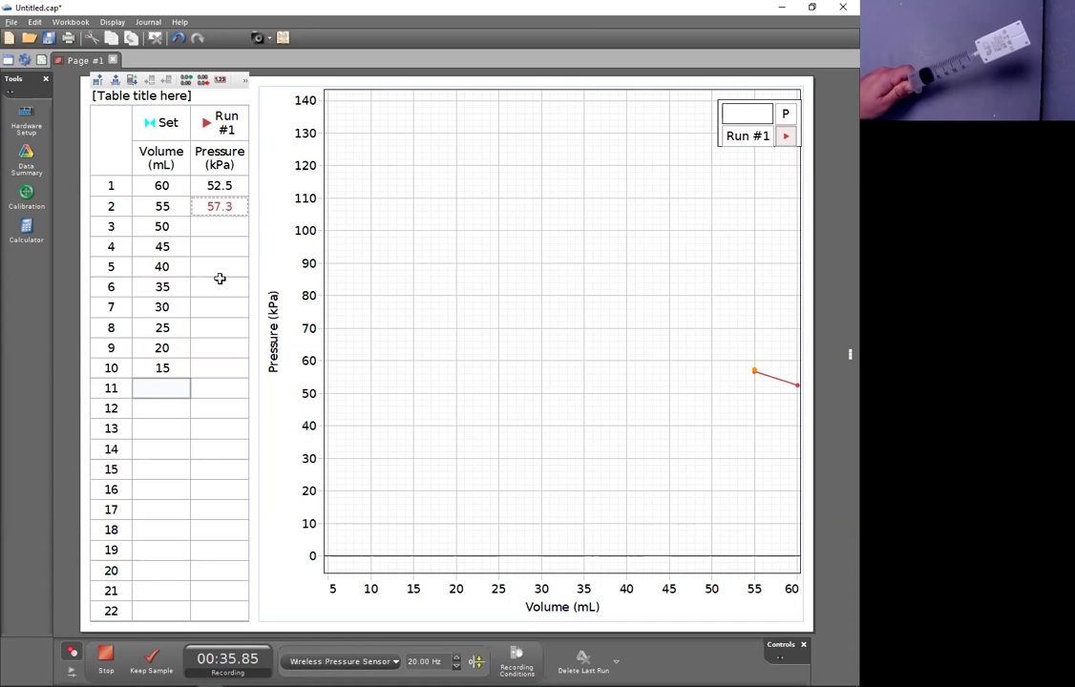
{"action": "left_click", "coordinate": [151, 666]}
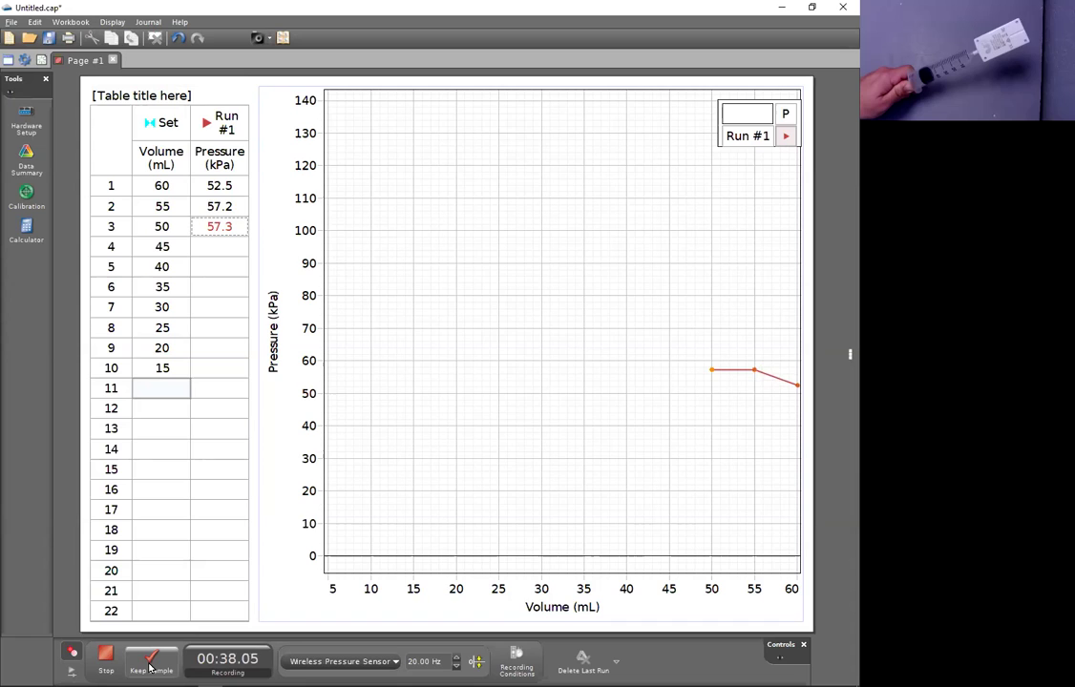
{"action": "left_click", "coordinate": [154, 662]}
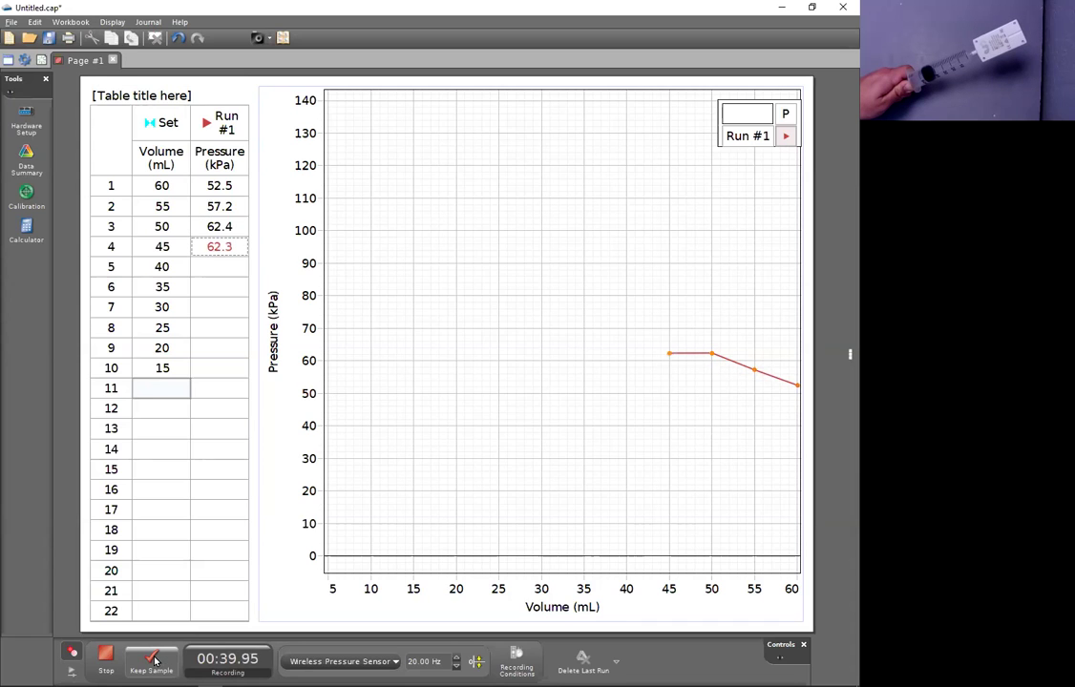
{"action": "left_click", "coordinate": [153, 660]}
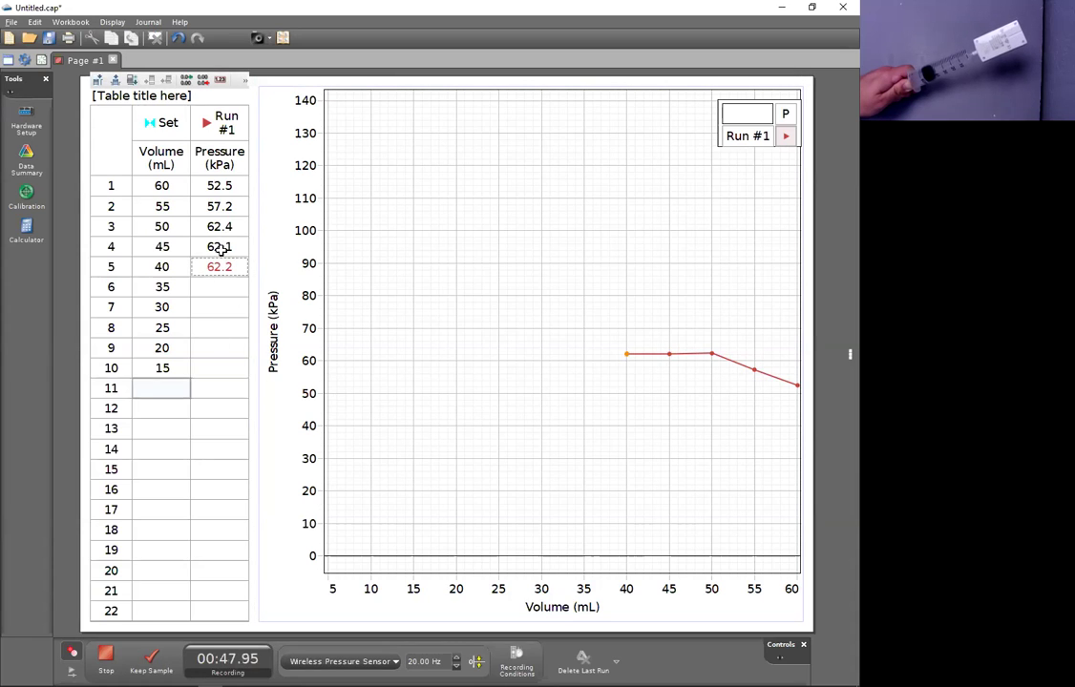
{"action": "left_click", "coordinate": [219, 247]}
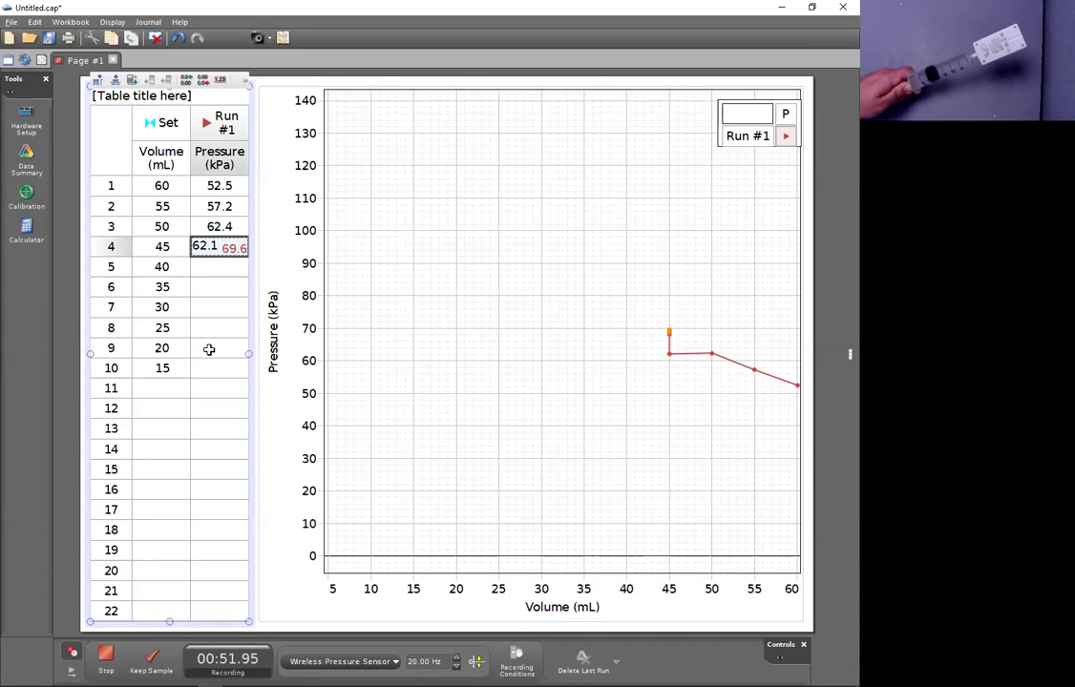
{"action": "left_click", "coordinate": [153, 666]}
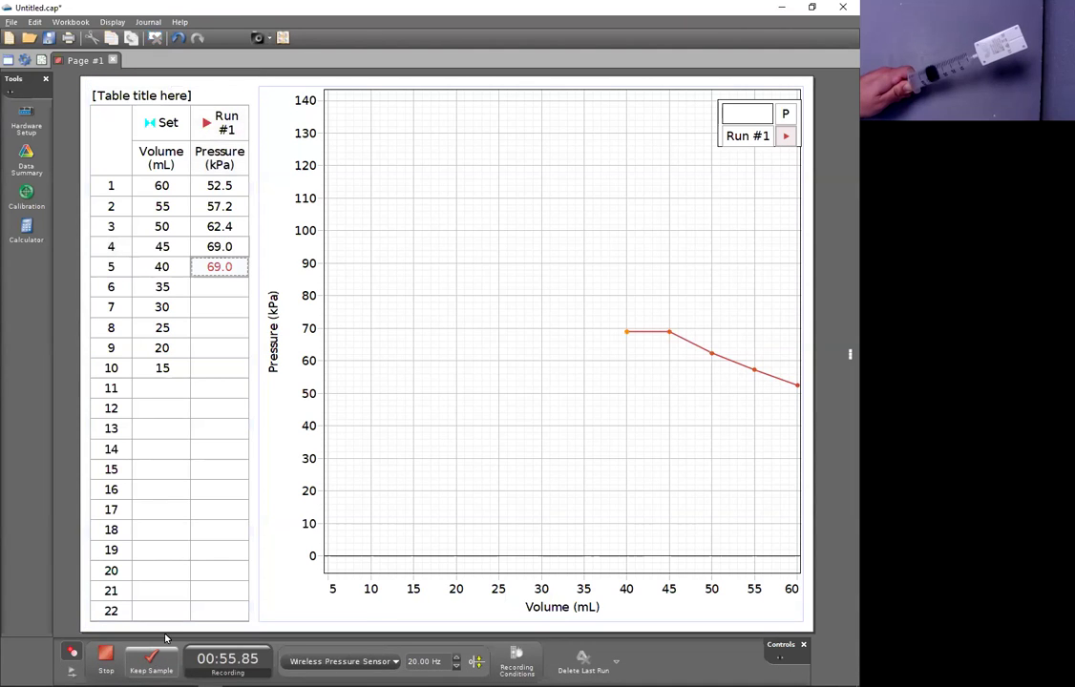
Keep pressure samples for the 40 down to 15 mL volumes and stop the recording
{"action": "left_click", "coordinate": [227, 269]}
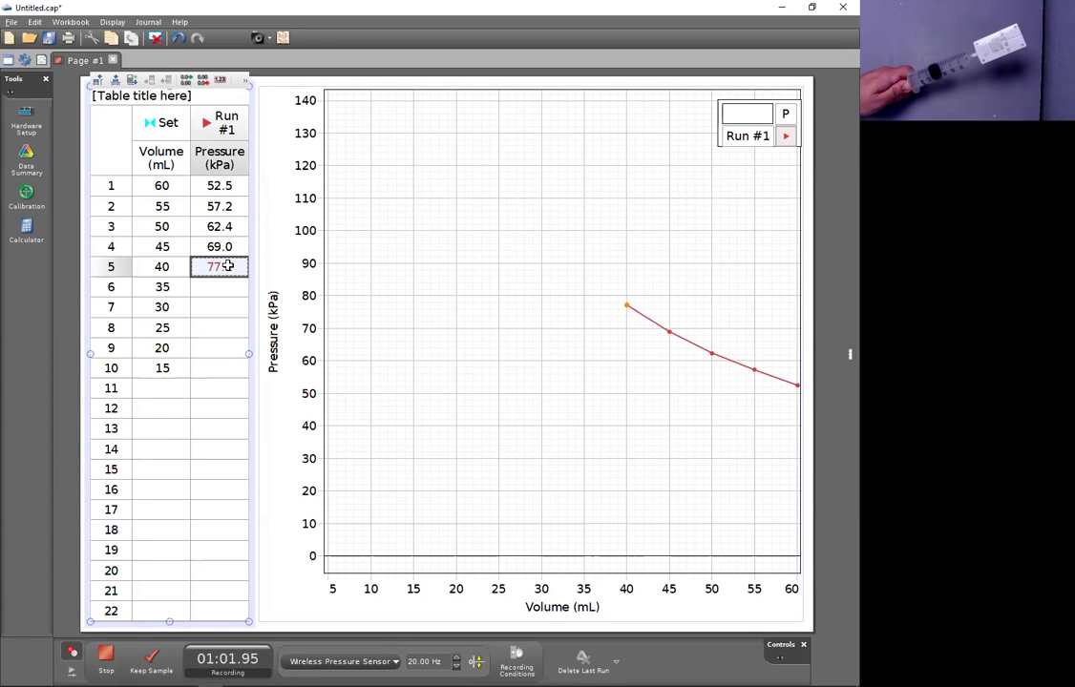
{"action": "key", "text": "Return"}
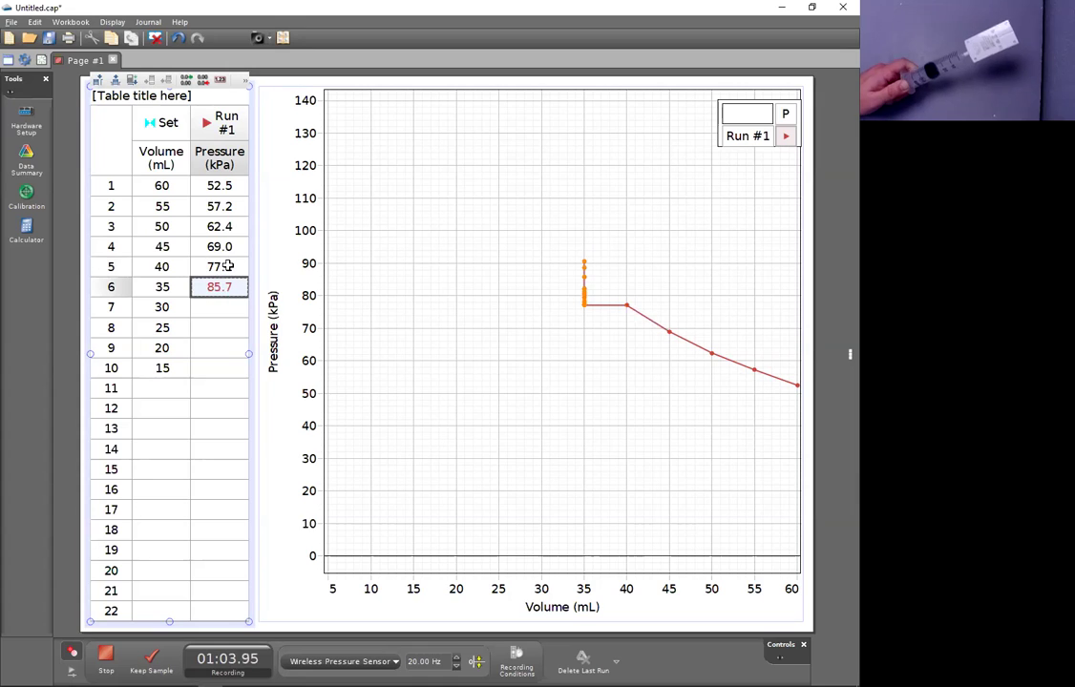
{"action": "key", "text": "Return"}
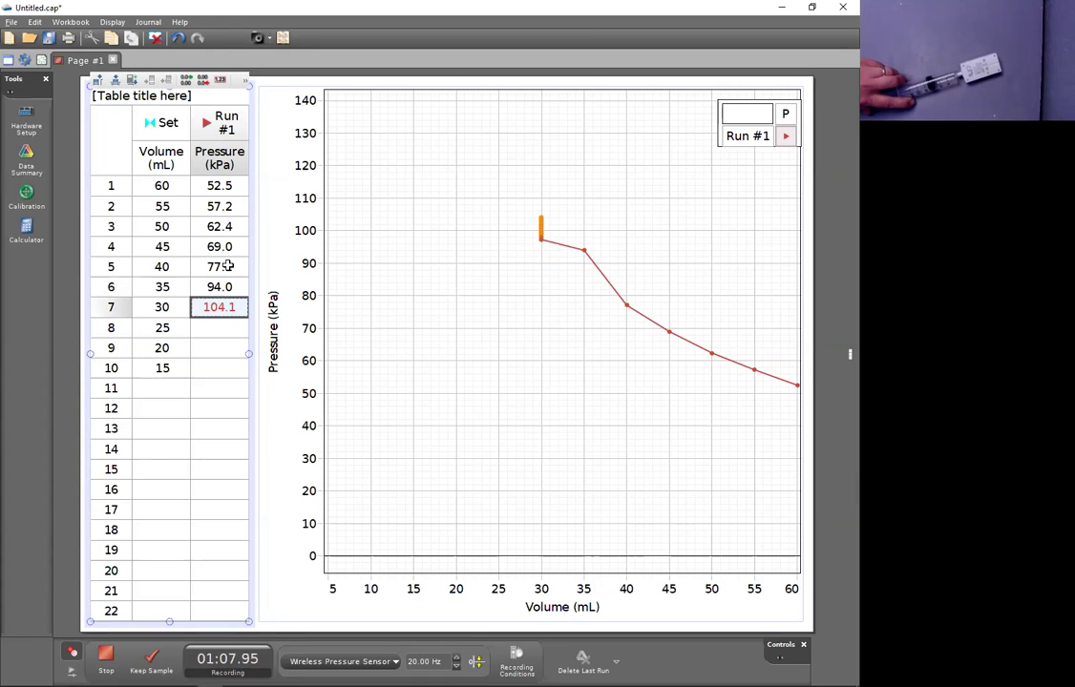
{"action": "key", "text": "Return"}
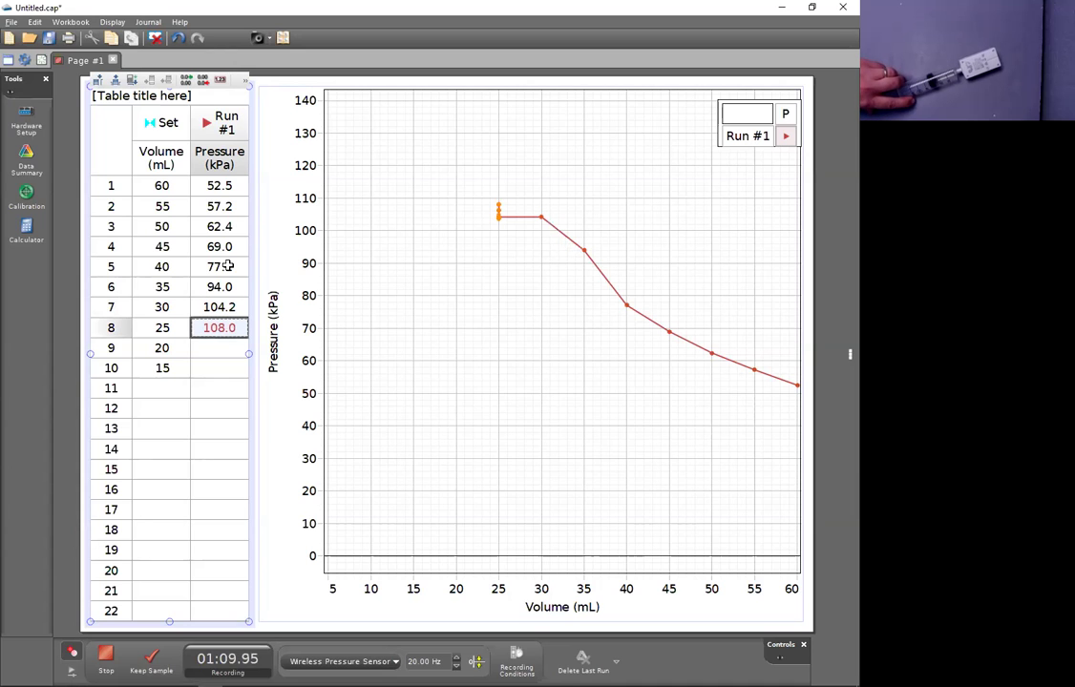
{"action": "key", "text": "Return"}
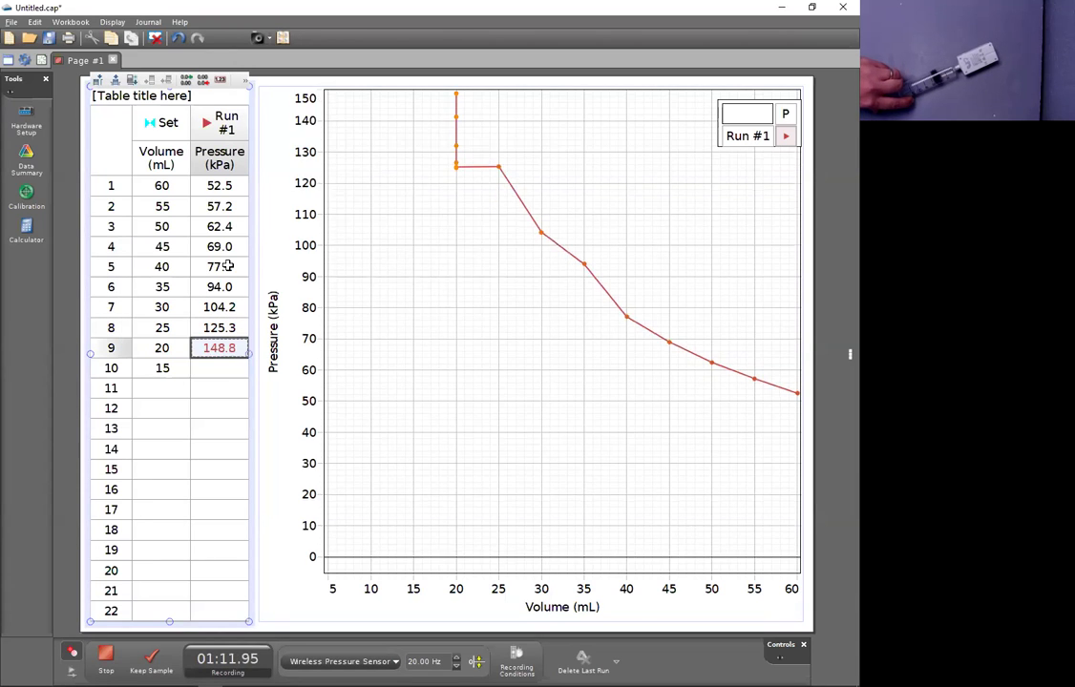
{"action": "key", "text": "Return"}
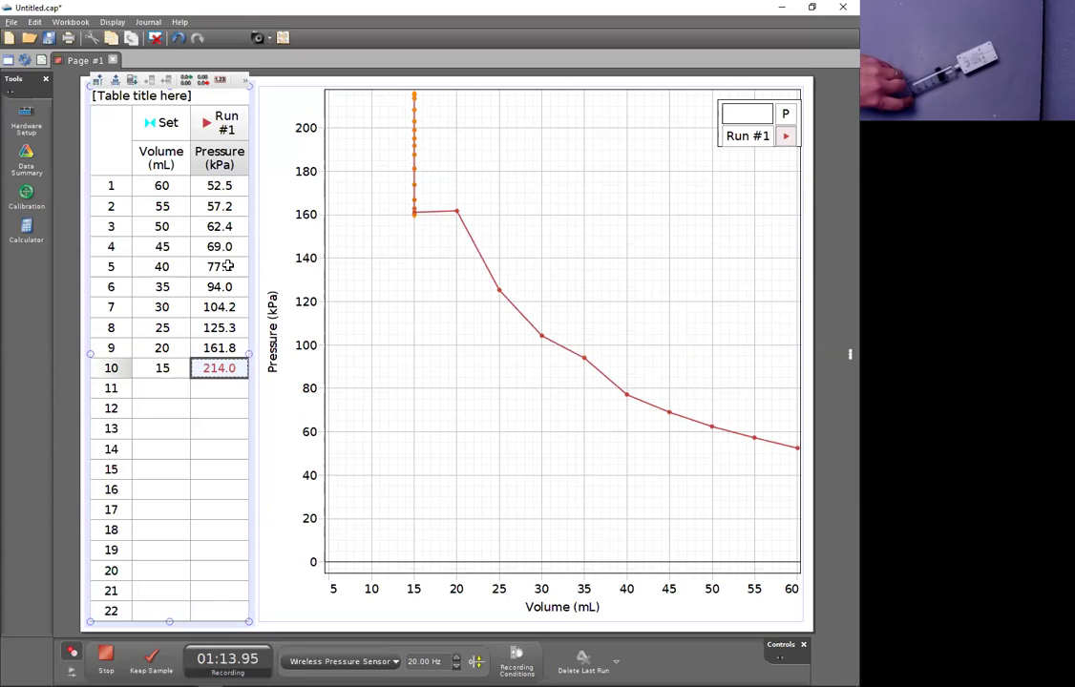
{"action": "key", "text": "Return"}
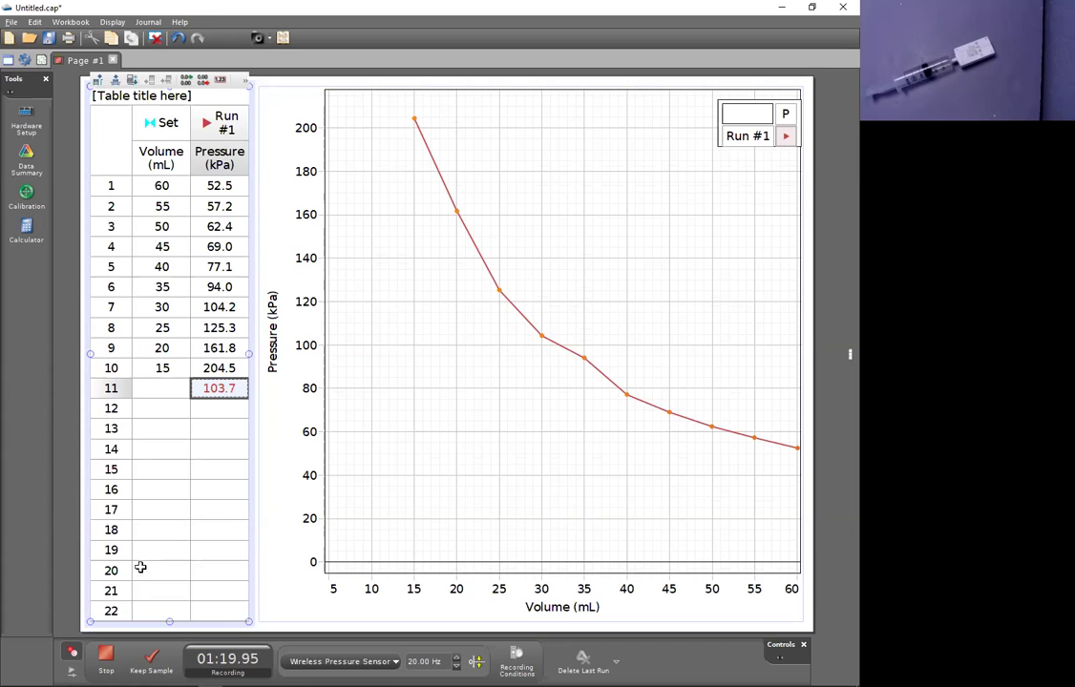
{"action": "left_click", "coordinate": [108, 661]}
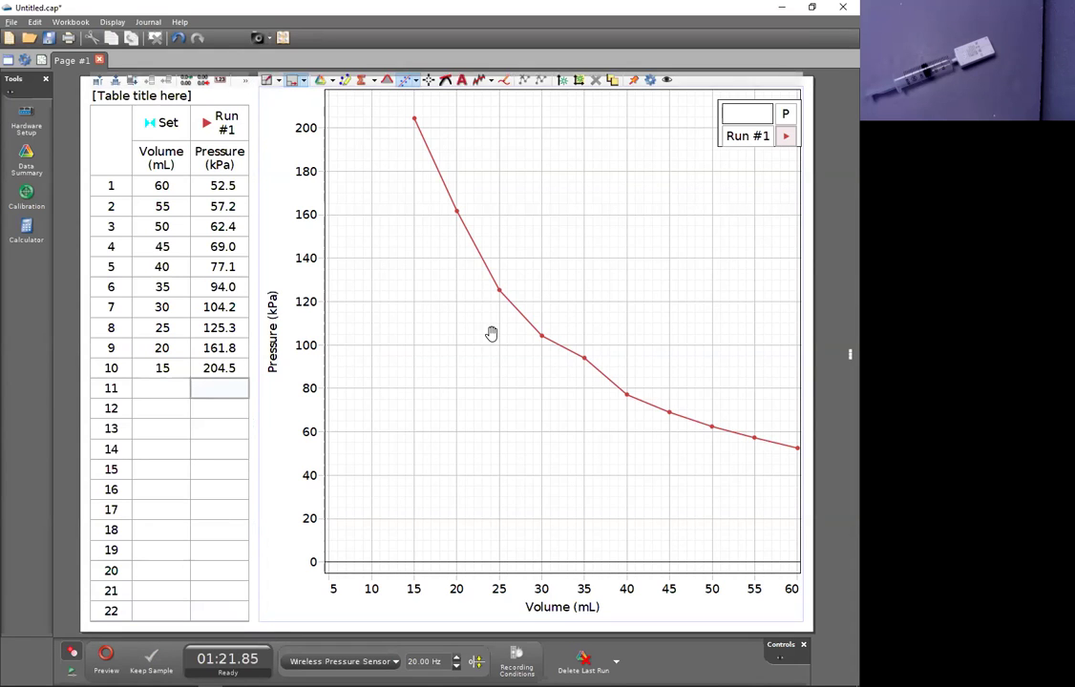
Try Inverse Square (no offset) and Inverse (no offset) fits on the pressure–volume graph and clear them
{"action": "left_click_drag", "start_coordinate": [564, 435], "coordinate": [523, 436]}
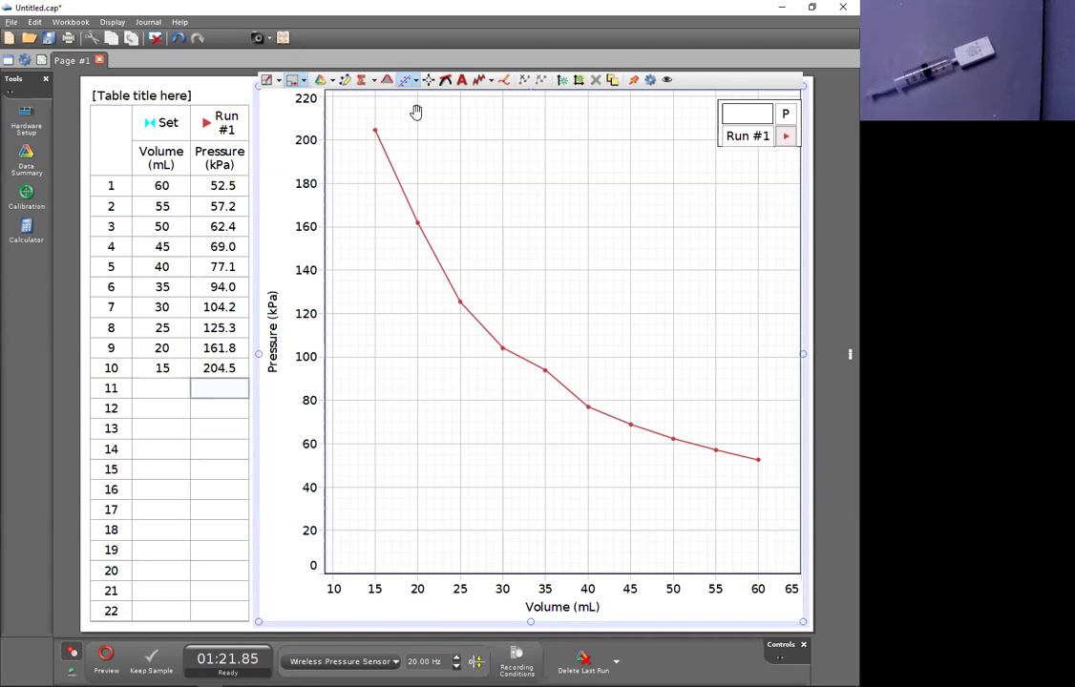
{"action": "left_click", "coordinate": [415, 81]}
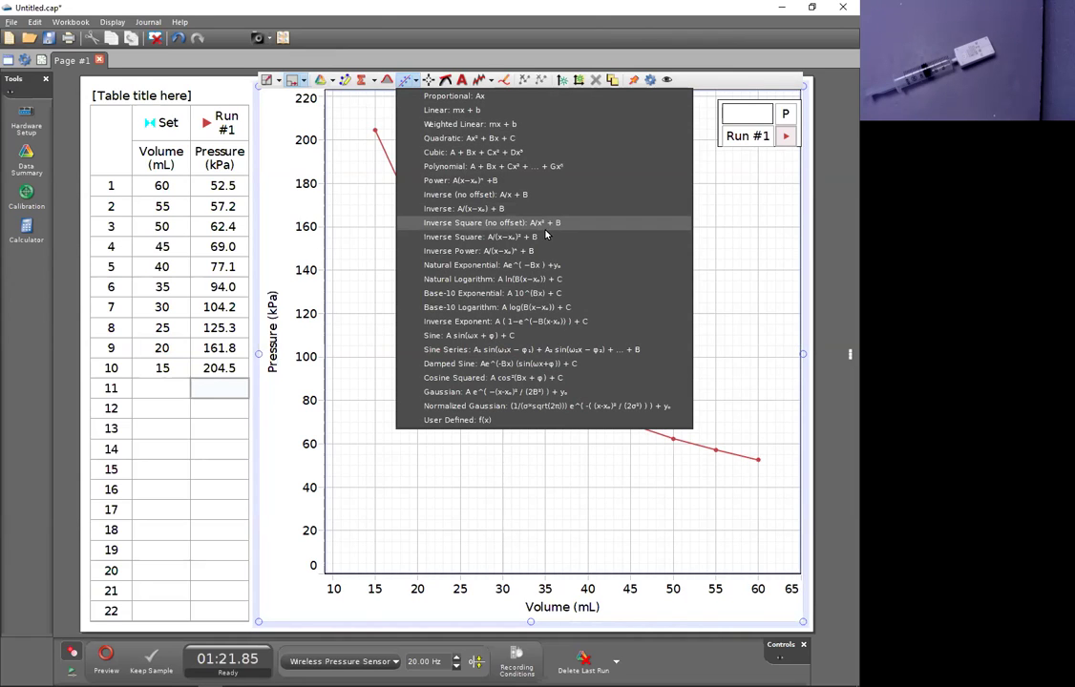
{"action": "left_click", "coordinate": [532, 224]}
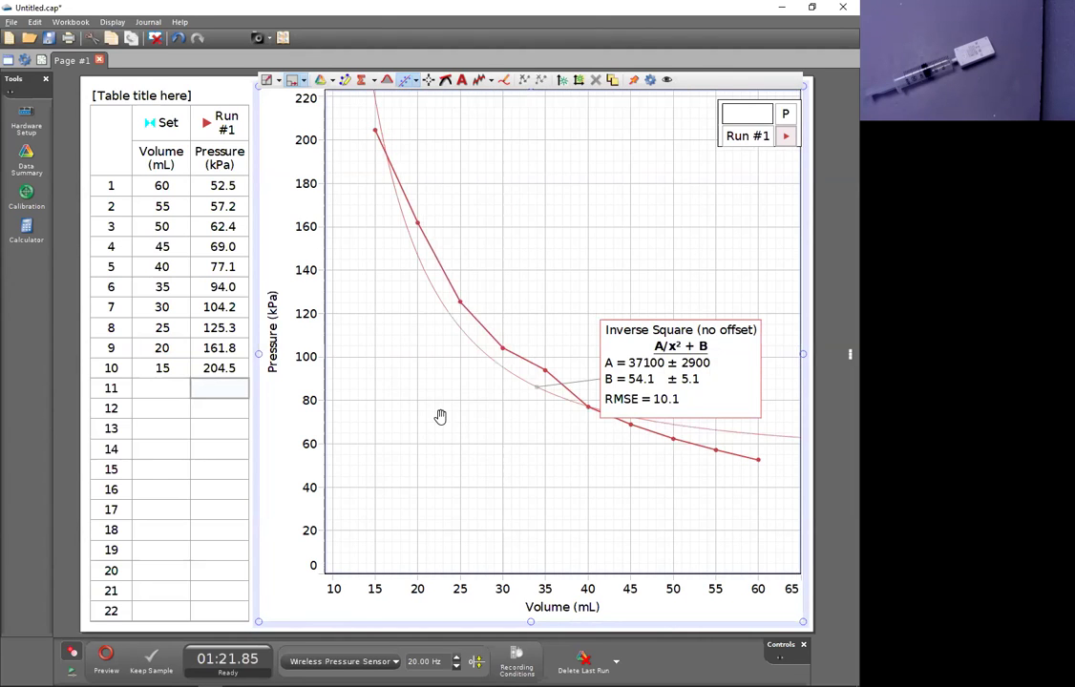
{"action": "left_click", "coordinate": [417, 82]}
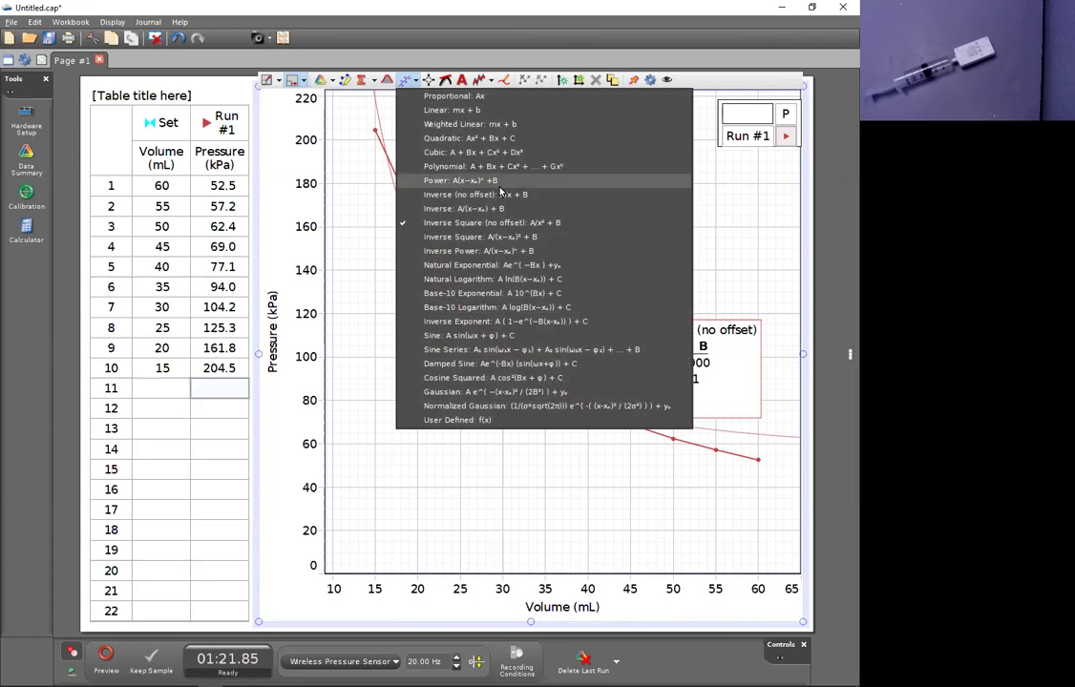
{"action": "left_click", "coordinate": [349, 400]}
{"action": "left_click_drag", "start_coordinate": [627, 372], "coordinate": [457, 462]}
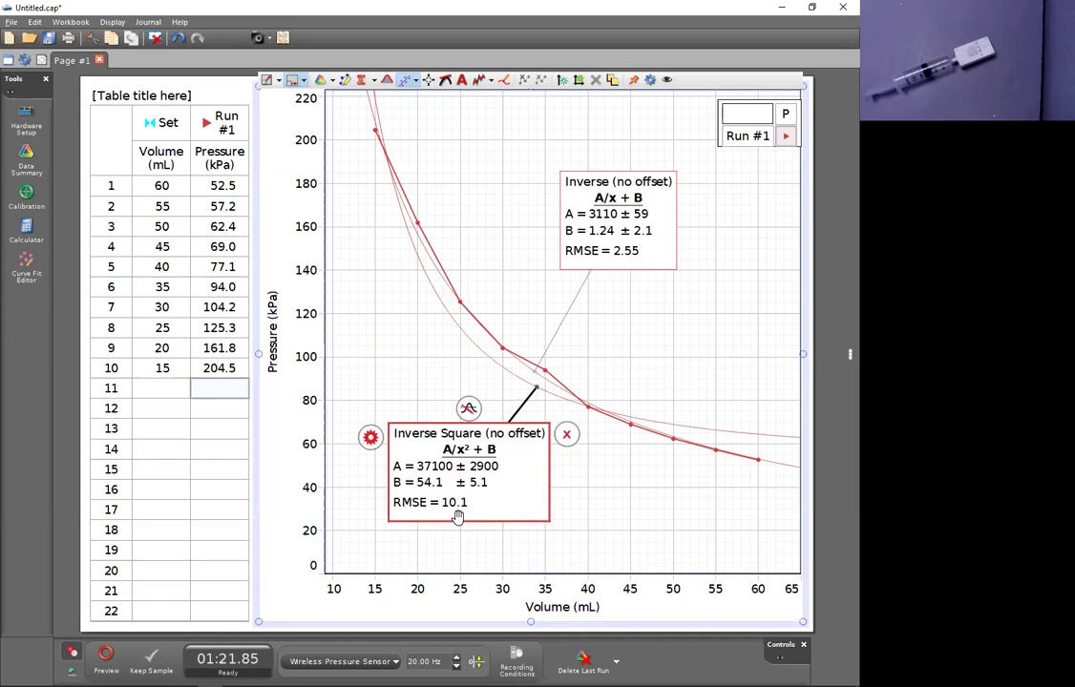
{"action": "mouse_move", "coordinate": [506, 487]}
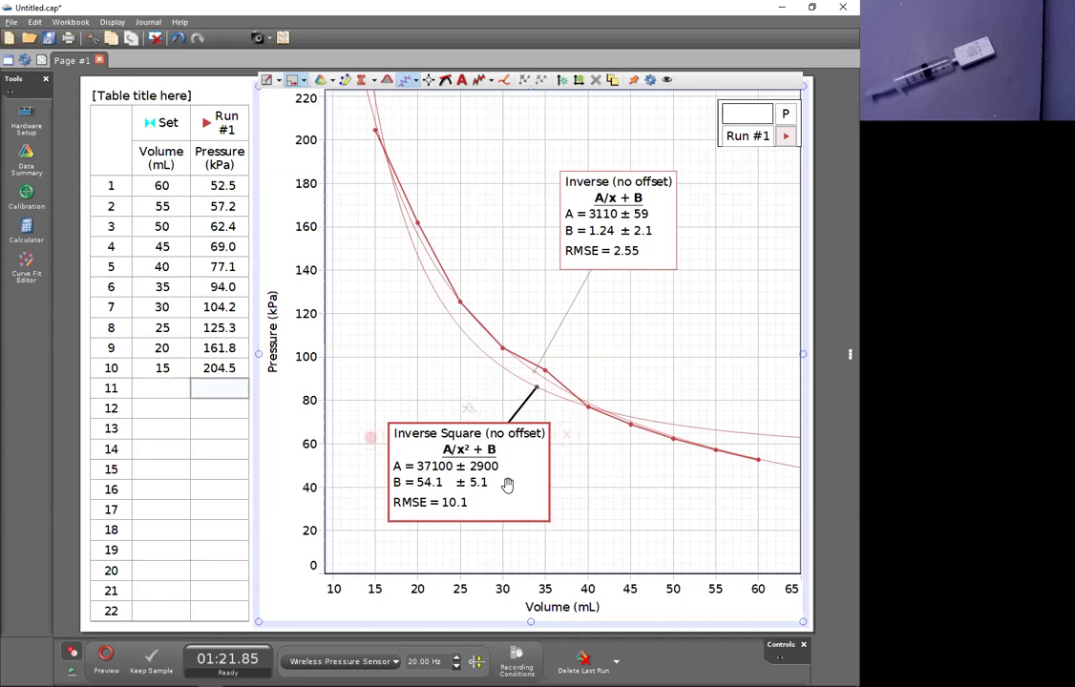
{"action": "left_click", "coordinate": [567, 438]}
Apply an Inverse (no offset) fit to the graph, change its volume axis unit to L and reposition the fit box
{"action": "left_click", "coordinate": [417, 80]}
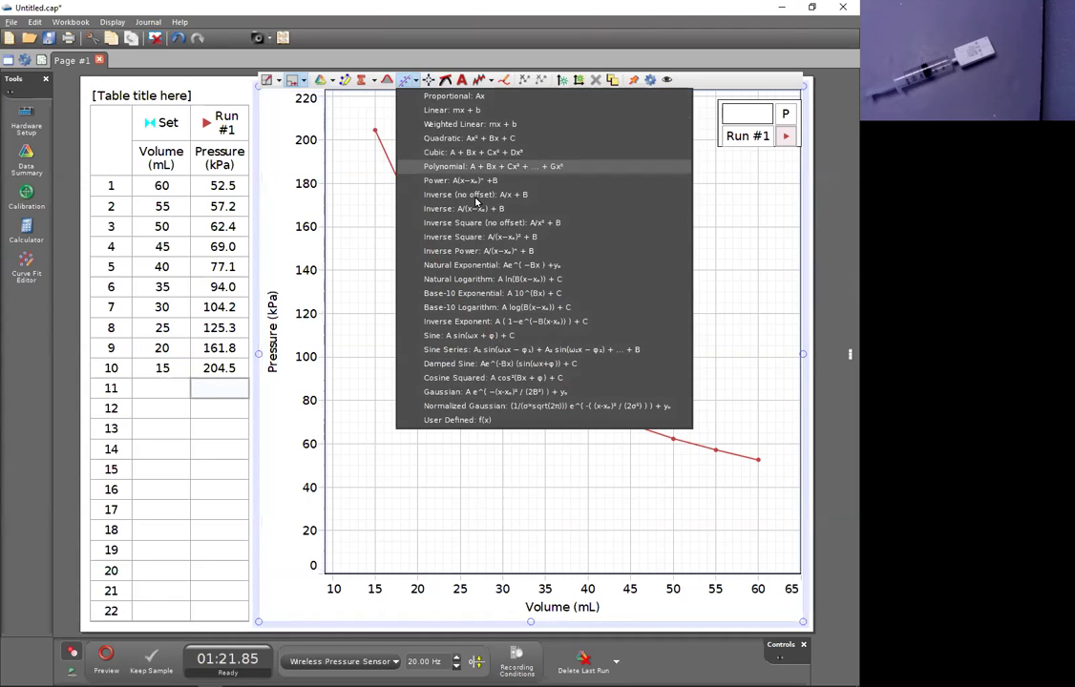
{"action": "left_click", "coordinate": [372, 259]}
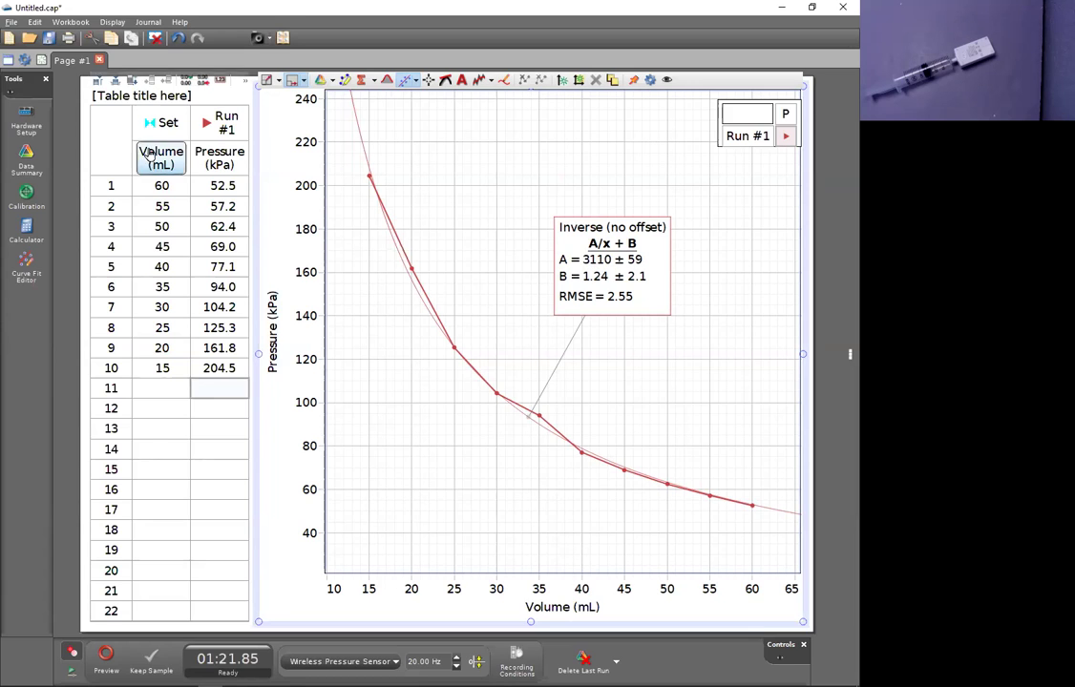
{"action": "left_click", "coordinate": [590, 611]}
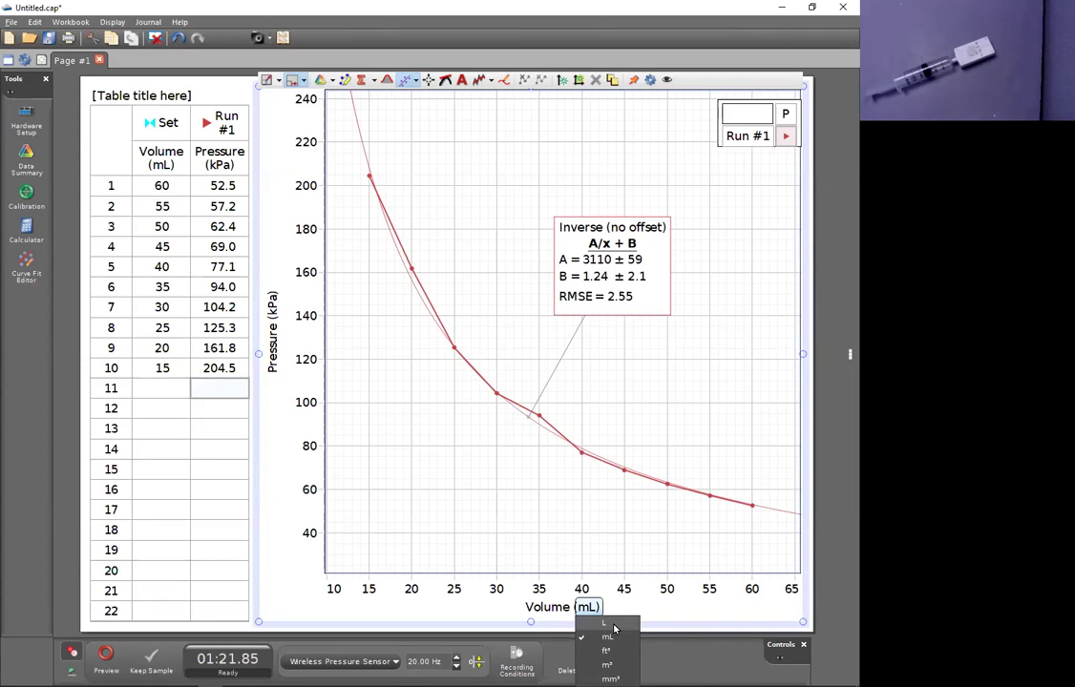
{"action": "left_click", "coordinate": [614, 628]}
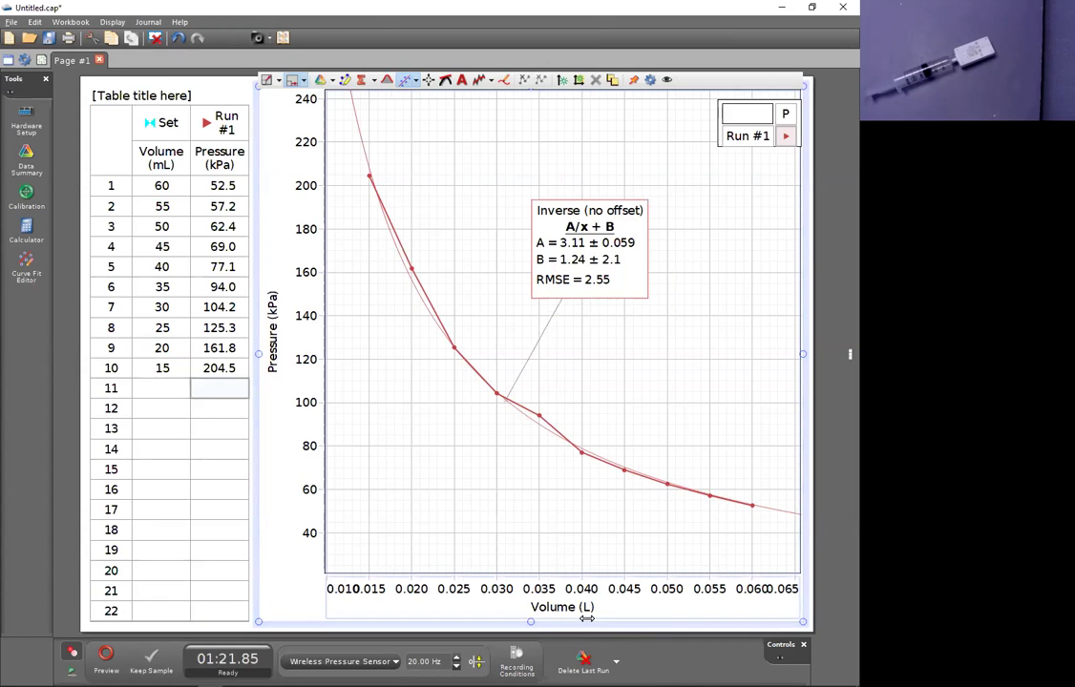
{"action": "left_click_drag", "start_coordinate": [582, 279], "coordinate": [587, 257]}
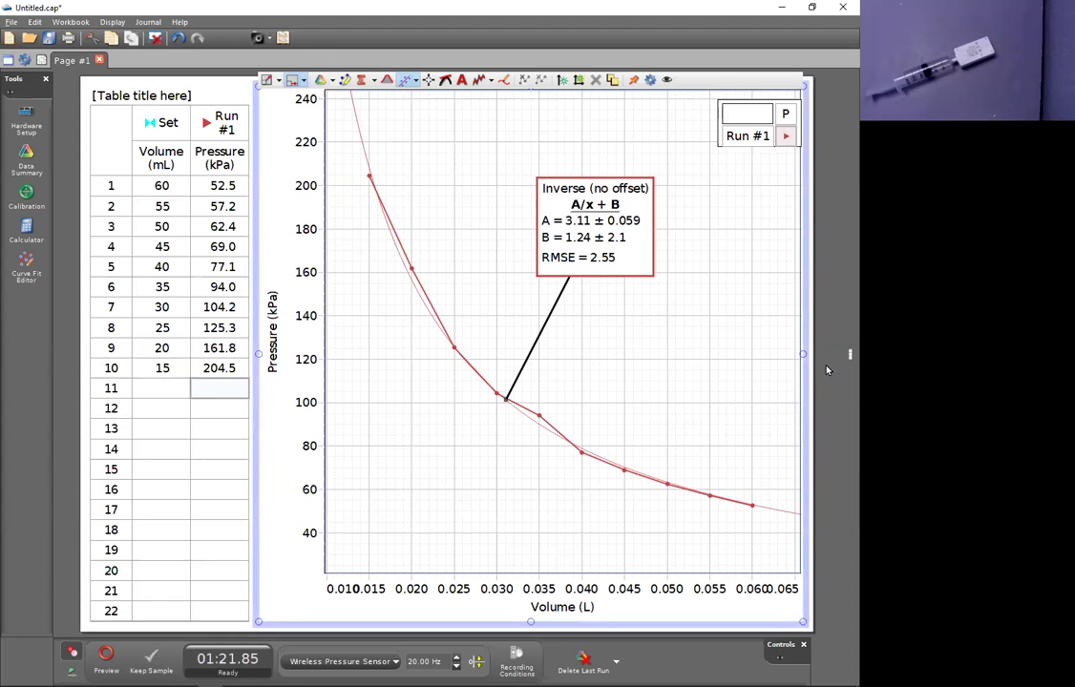
Add a second graph below the first plotting Pressure against Volume in L, with its legend moved off the curve's start
{"action": "left_click", "coordinate": [847, 355]}
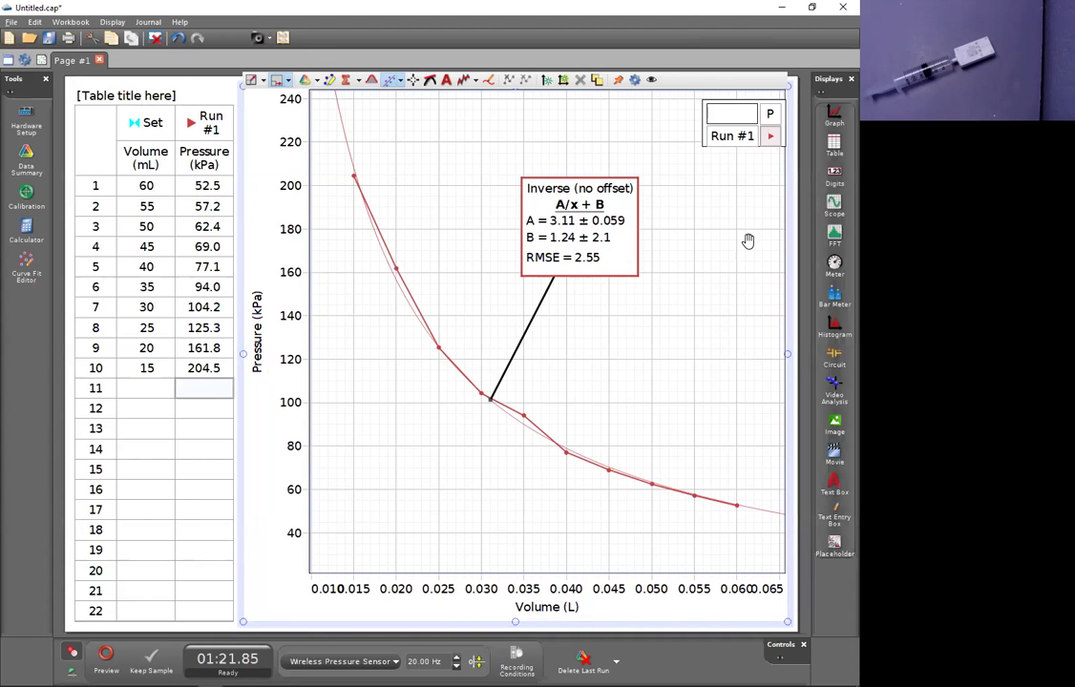
{"action": "left_click_drag", "start_coordinate": [840, 117], "coordinate": [516, 620]}
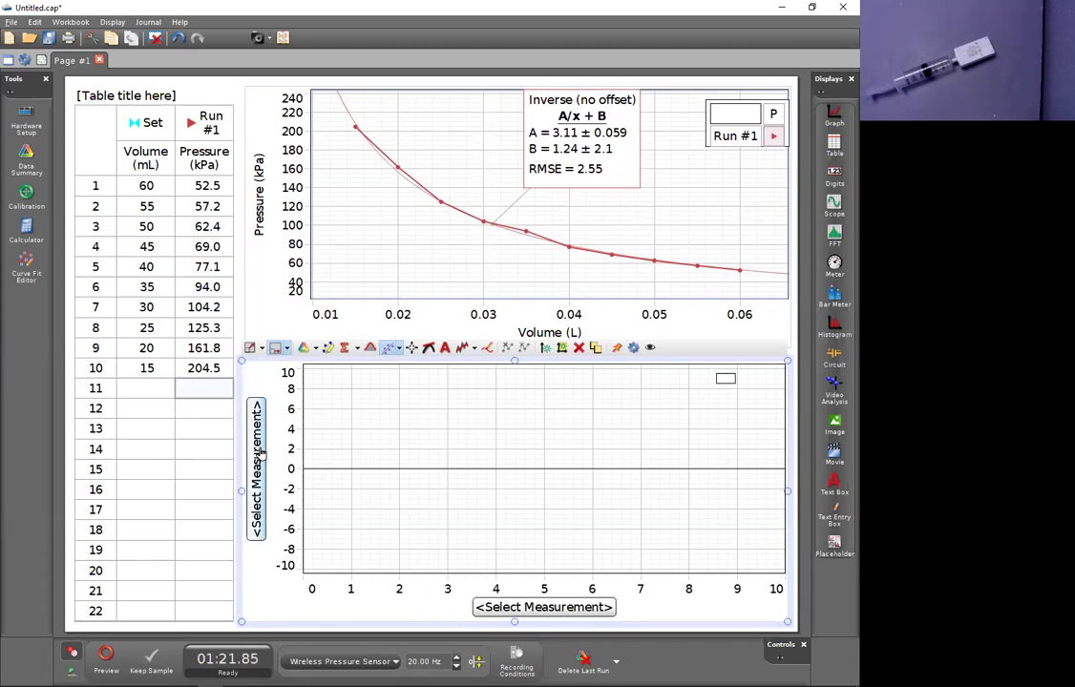
{"action": "left_click", "coordinate": [259, 443]}
{"action": "left_click", "coordinate": [280, 485]}
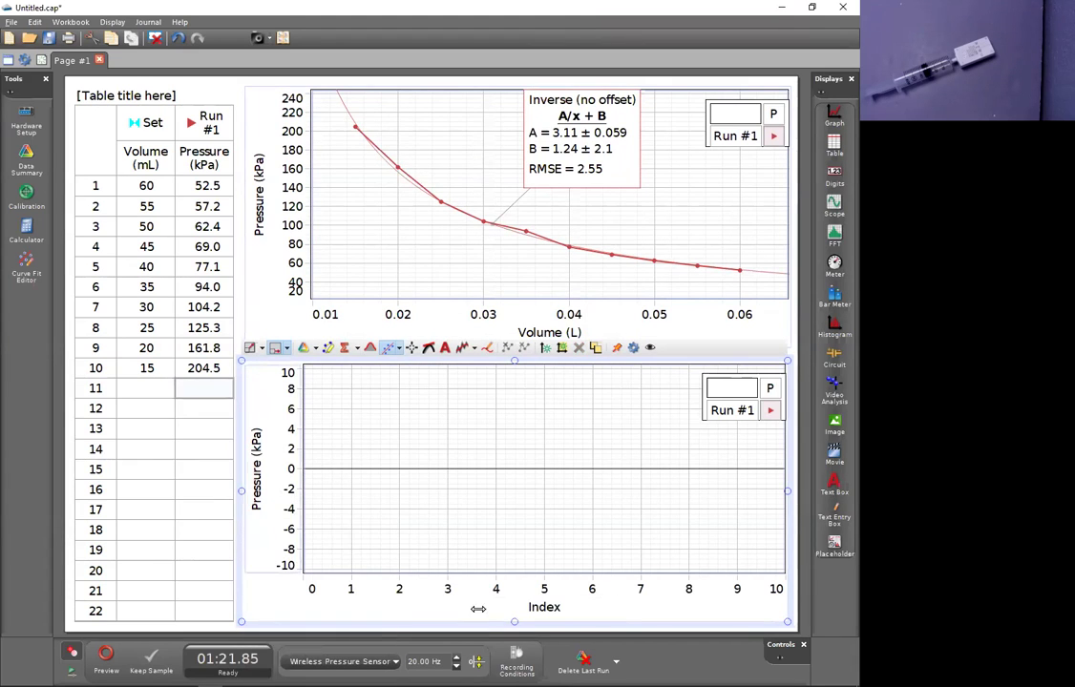
{"action": "left_click", "coordinate": [544, 607]}
{"action": "left_click", "coordinate": [563, 525]}
{"action": "left_click", "coordinate": [568, 609]}
{"action": "left_click", "coordinate": [585, 622]}
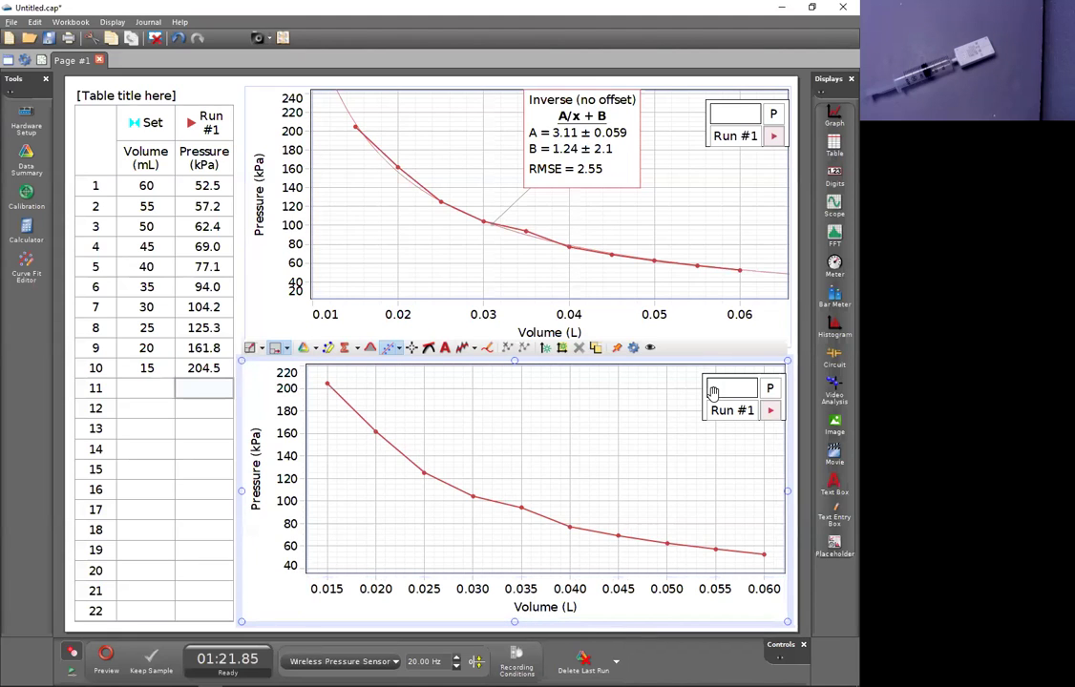
{"action": "left_click_drag", "start_coordinate": [721, 374], "coordinate": [703, 477]}
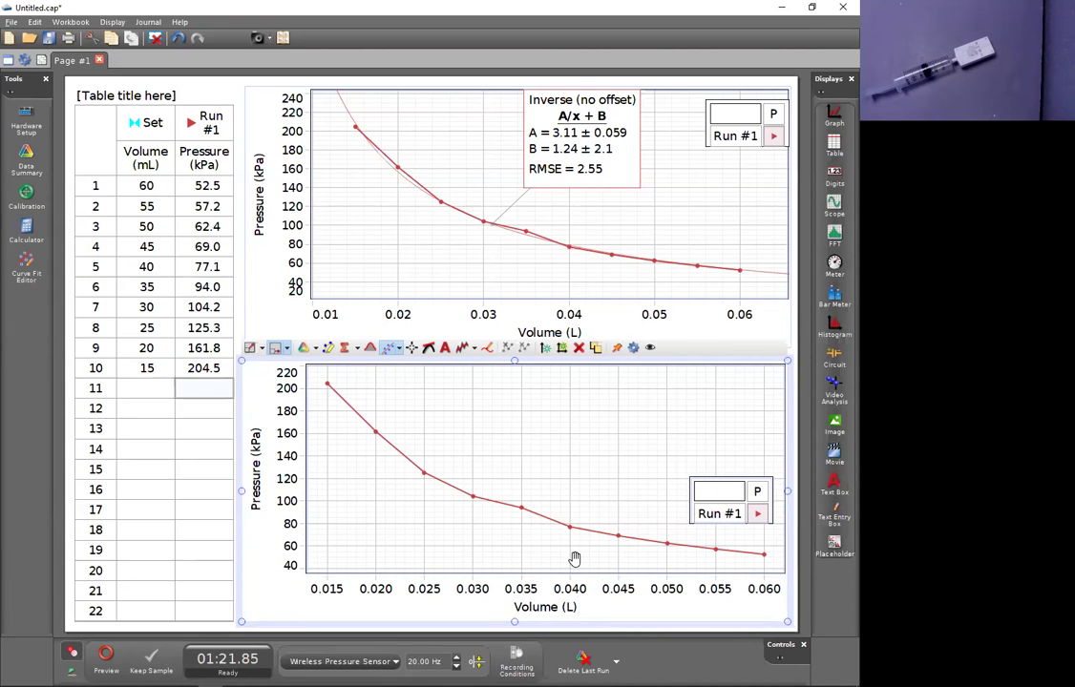
Change the lower graph's horizontal axis to inverse volume with the x⁻¹ QuickCalc and hide the lines connecting its points
{"action": "left_click", "coordinate": [540, 611]}
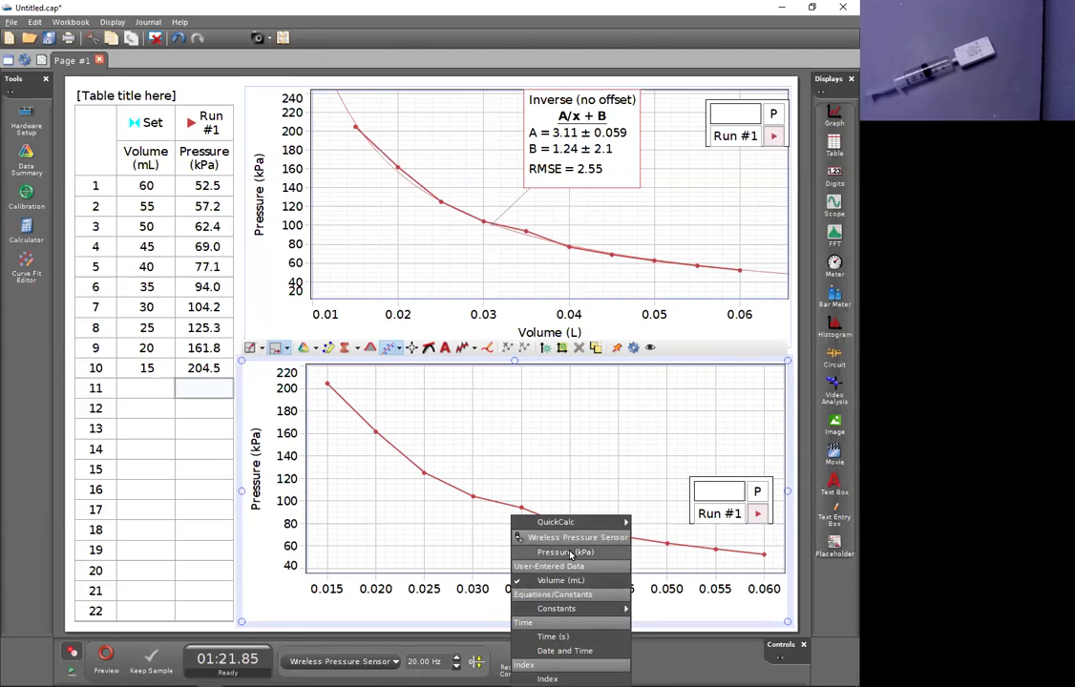
{"action": "mouse_move", "coordinate": [564, 523]}
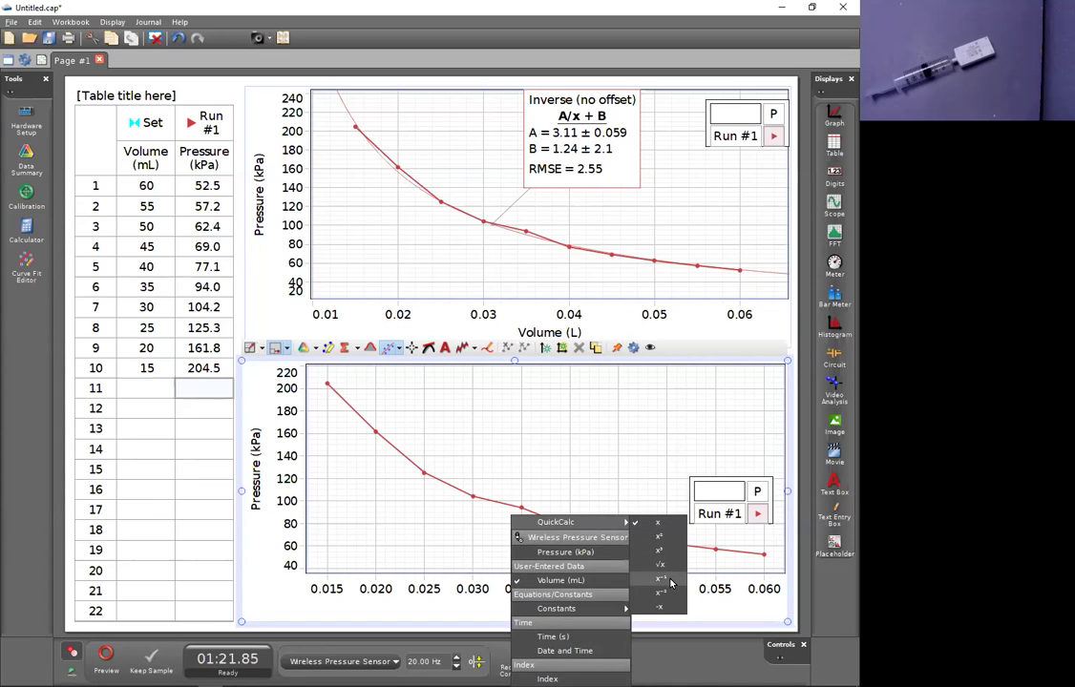
{"action": "left_click", "coordinate": [671, 582]}
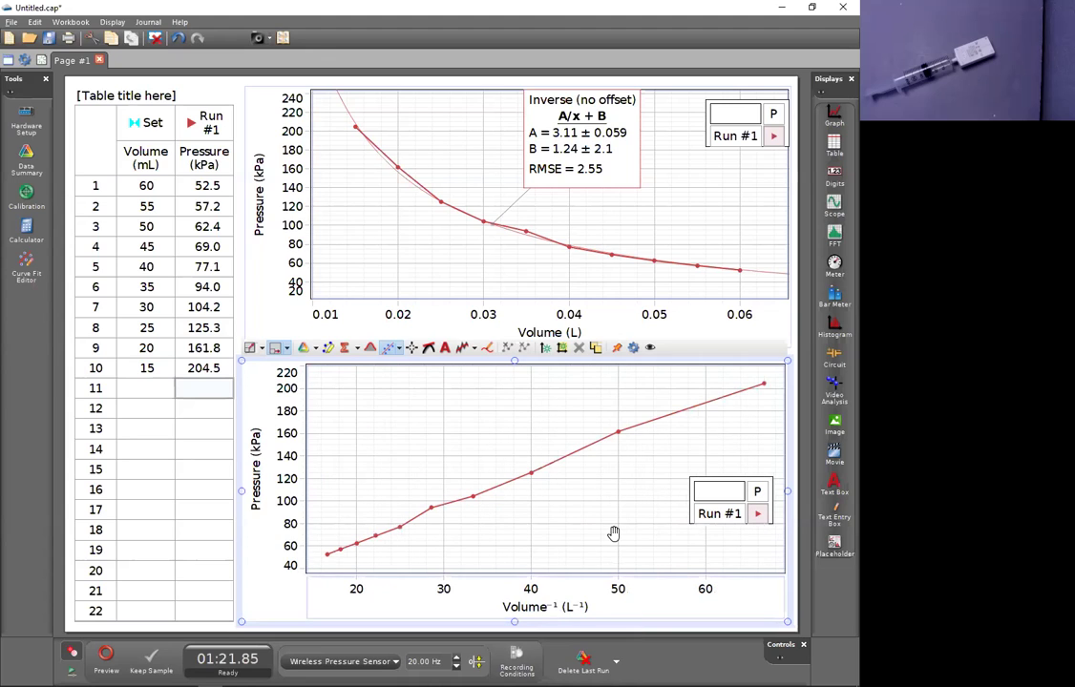
{"action": "right_click", "coordinate": [531, 476]}
{"action": "left_click", "coordinate": [573, 524]}
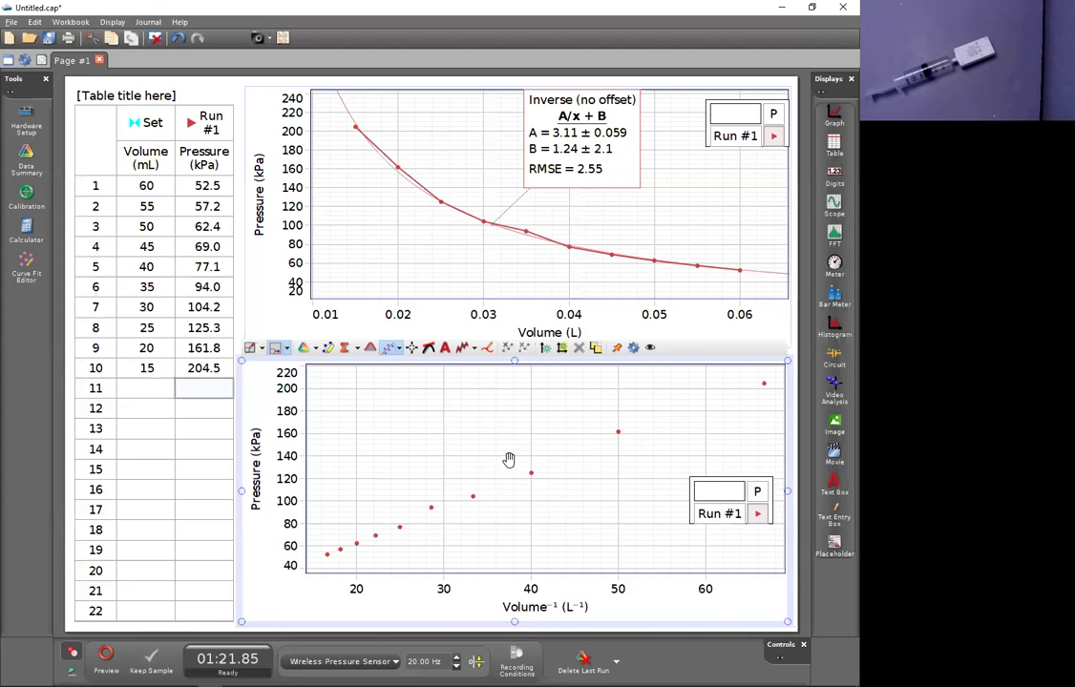
Apply a Linear (mx + b) fit to the lower pressure against inverse volume graph and move its fit box clear of the data
{"action": "left_click", "coordinate": [399, 349]}
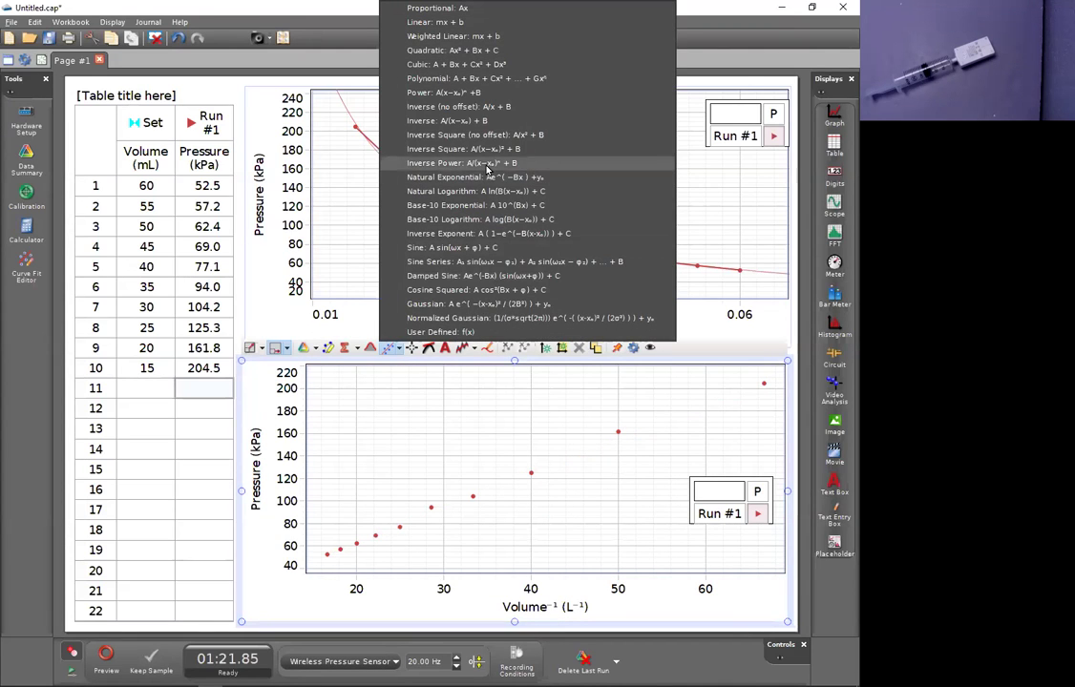
{"action": "left_click", "coordinate": [471, 23]}
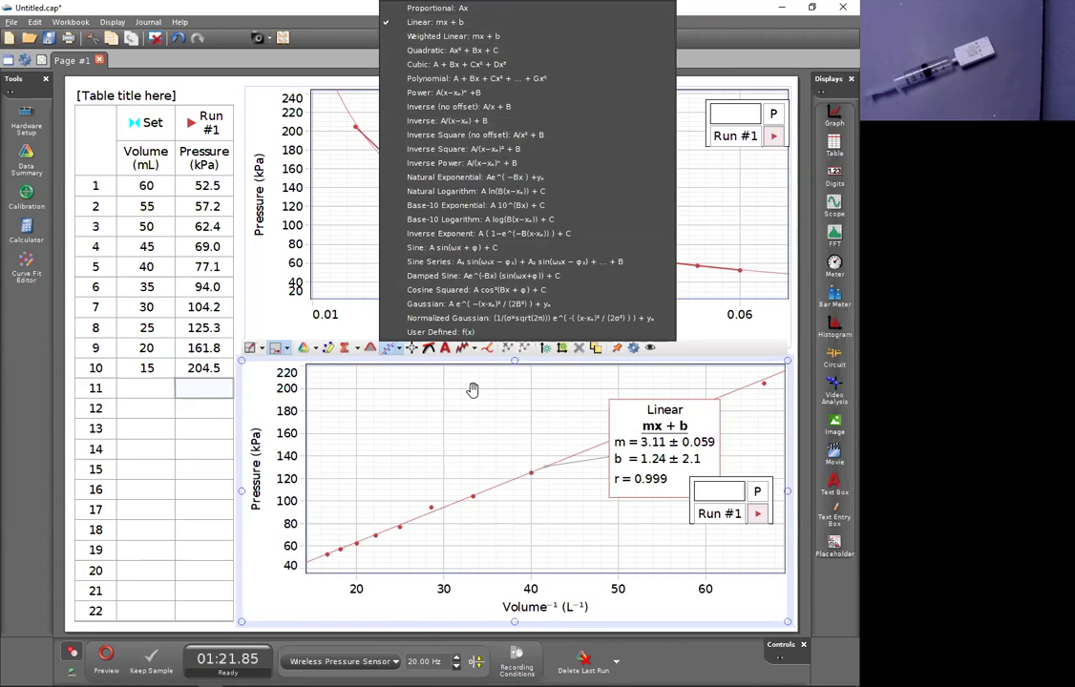
{"action": "left_click_drag", "start_coordinate": [653, 479], "coordinate": [380, 455]}
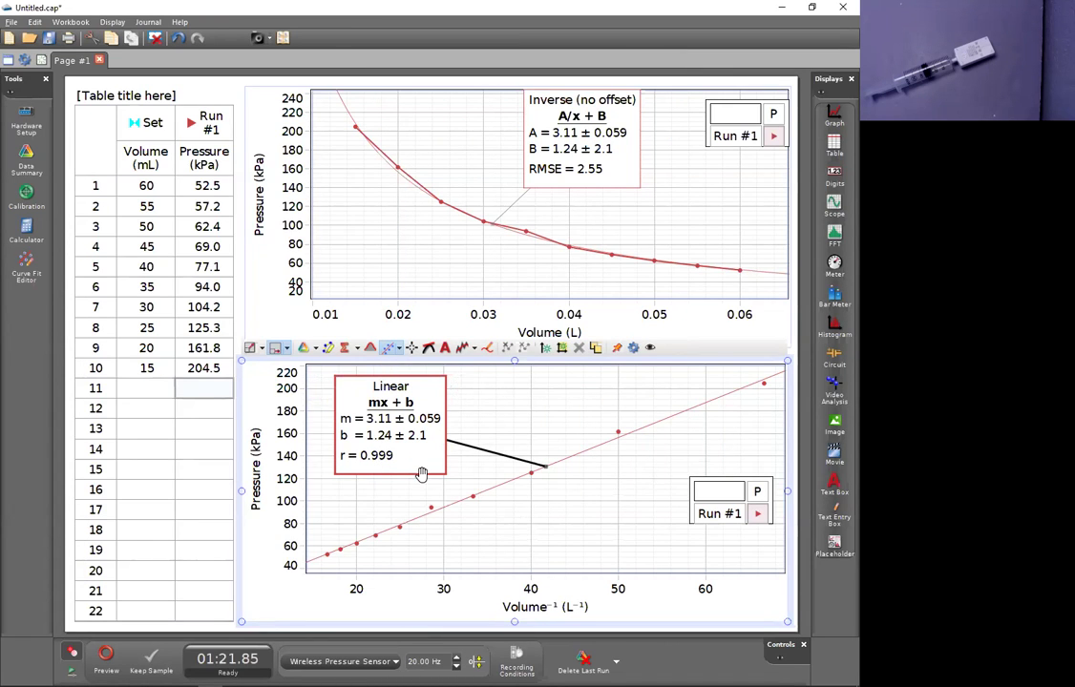
{"action": "mouse_move", "coordinate": [421, 451]}
{"action": "left_mouse_down"}
{"action": "mouse_move", "coordinate": [426, 437]}
{"action": "mouse_move", "coordinate": [433, 446]}
{"action": "left_mouse_up"}
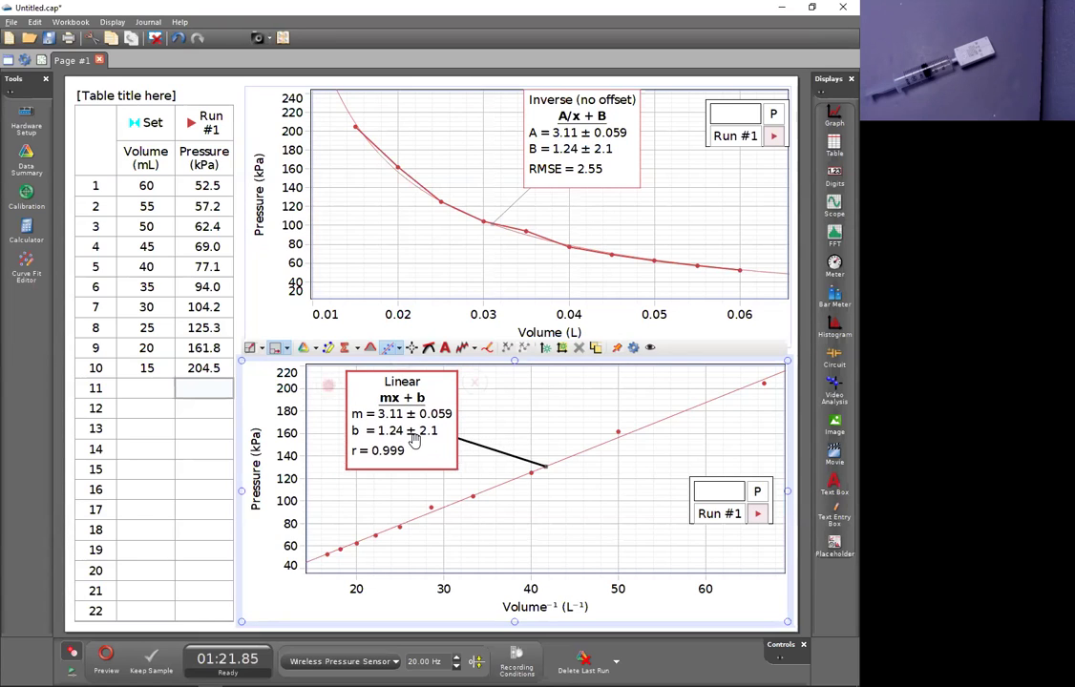
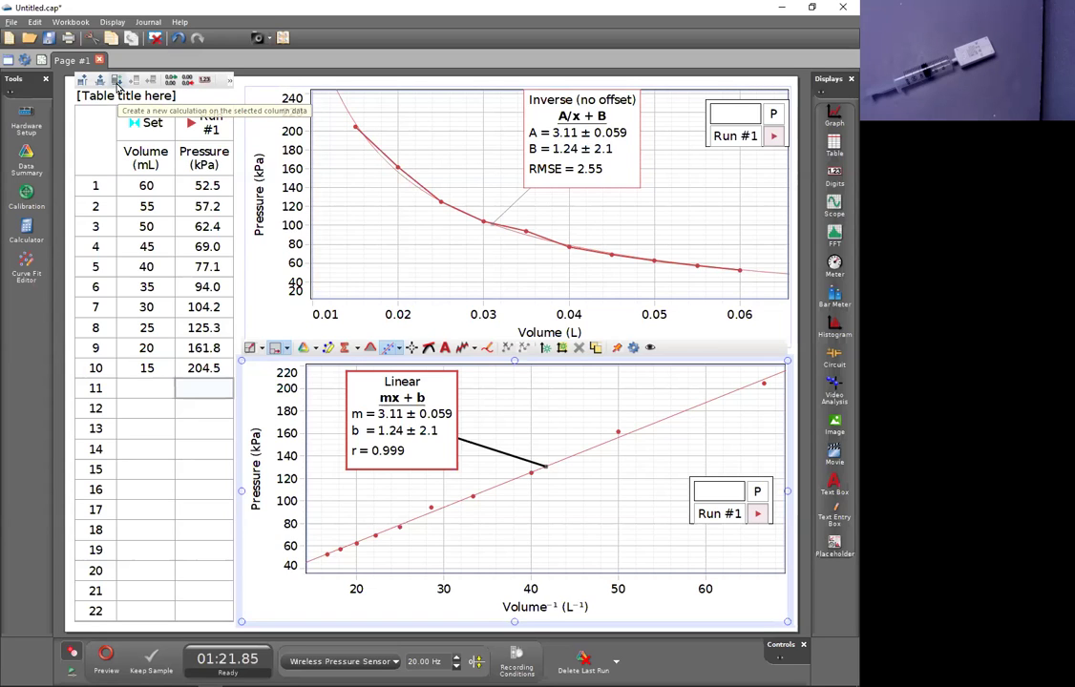
Add a calculation column based on Pressure to the table and widen the table so all three columns fit beside the graphs
{"action": "left_click", "coordinate": [117, 83]}
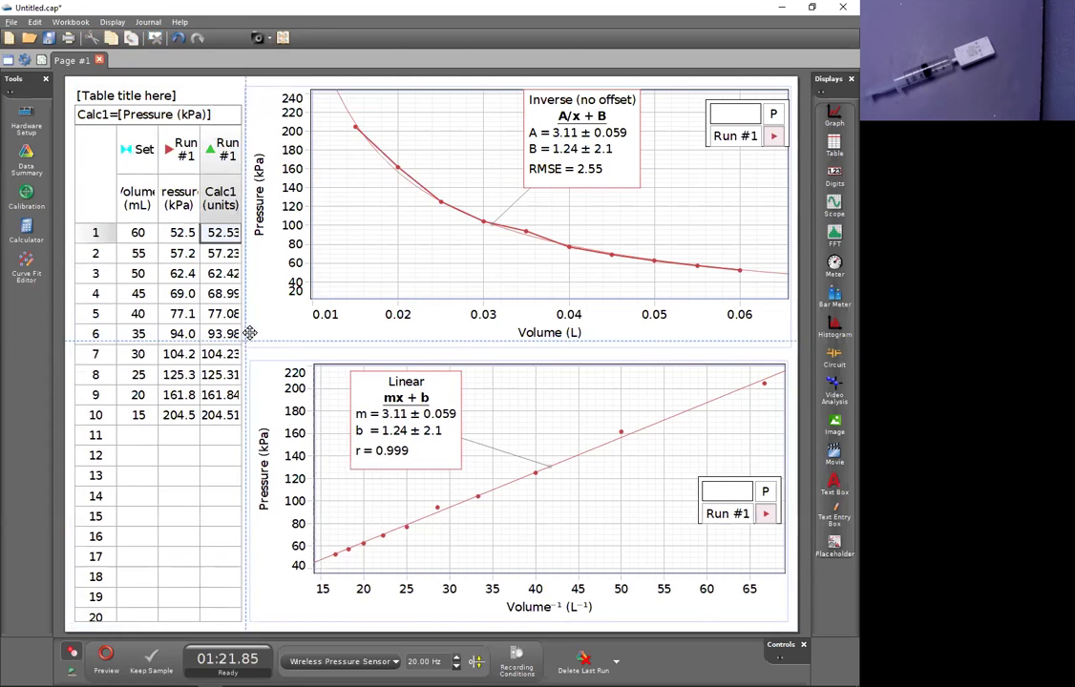
{"action": "left_click", "coordinate": [253, 307]}
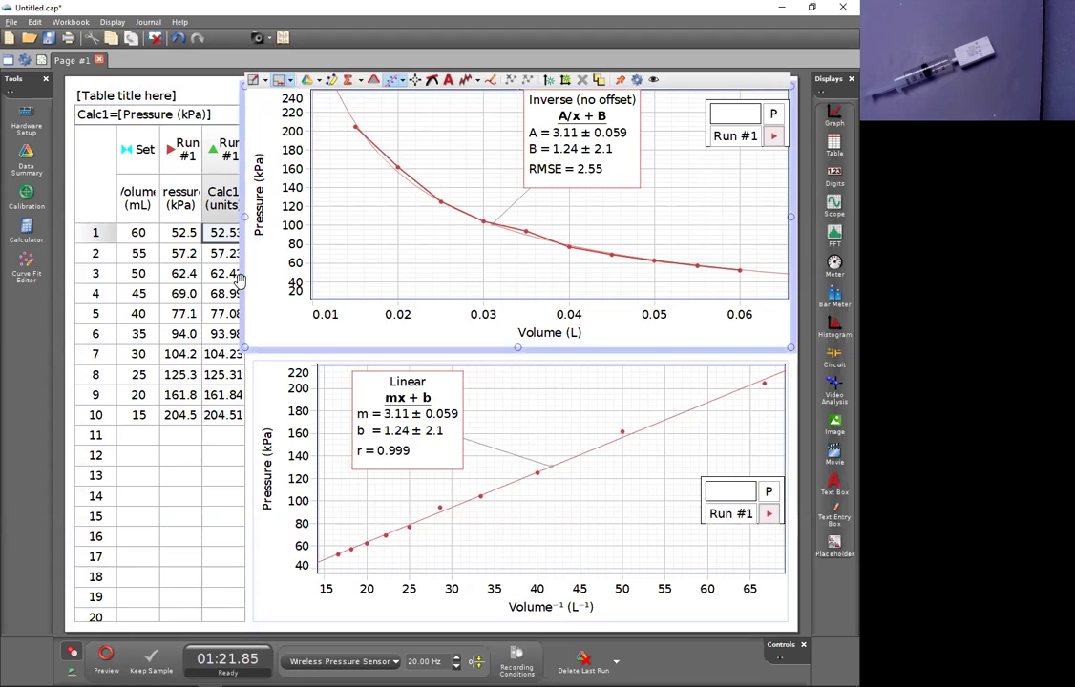
{"action": "left_click_drag", "start_coordinate": [244, 218], "coordinate": [252, 219]}
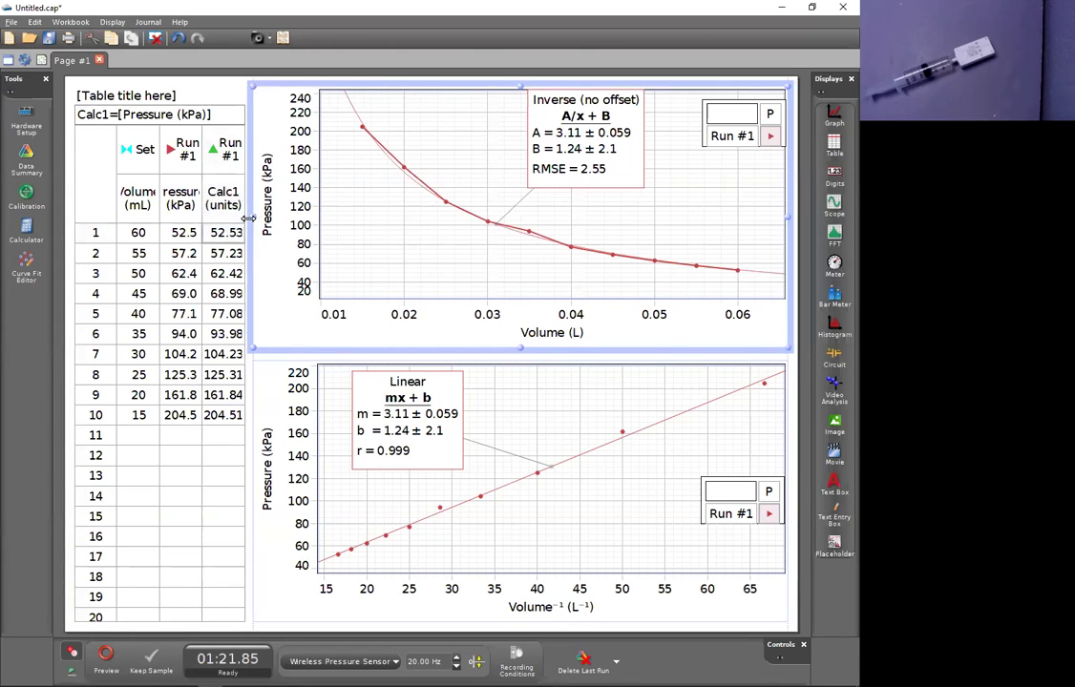
{"action": "left_click_drag", "start_coordinate": [248, 355], "coordinate": [332, 362]}
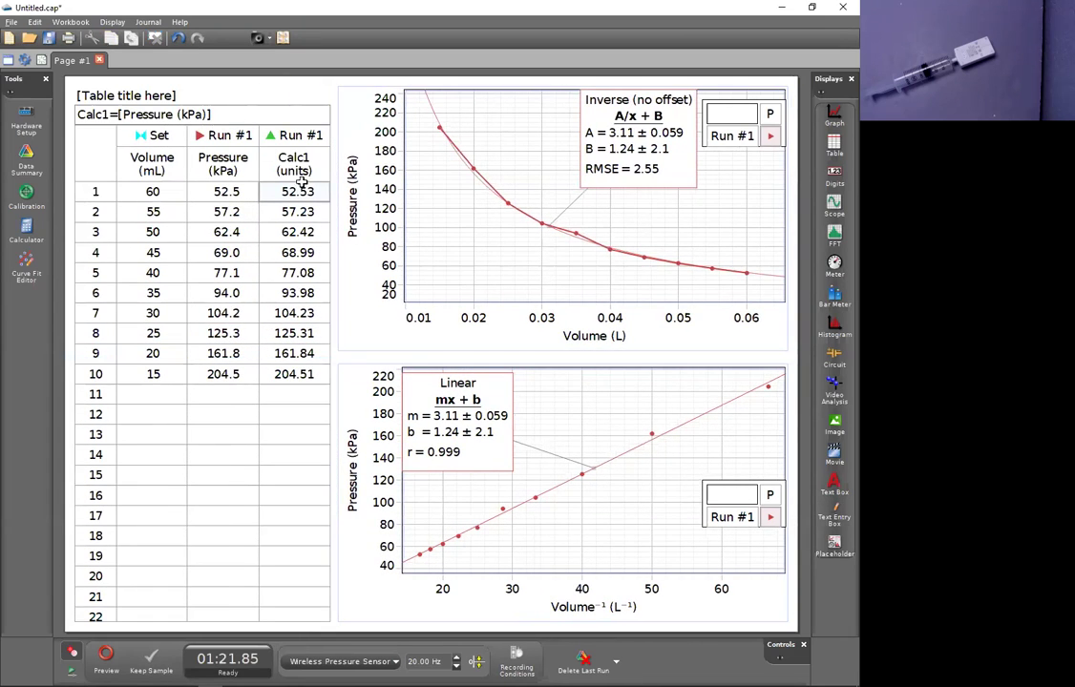
Define the new column's calculation as [Pressure (kPa)]*[Volume (L)]
{"action": "left_click", "coordinate": [227, 114]}
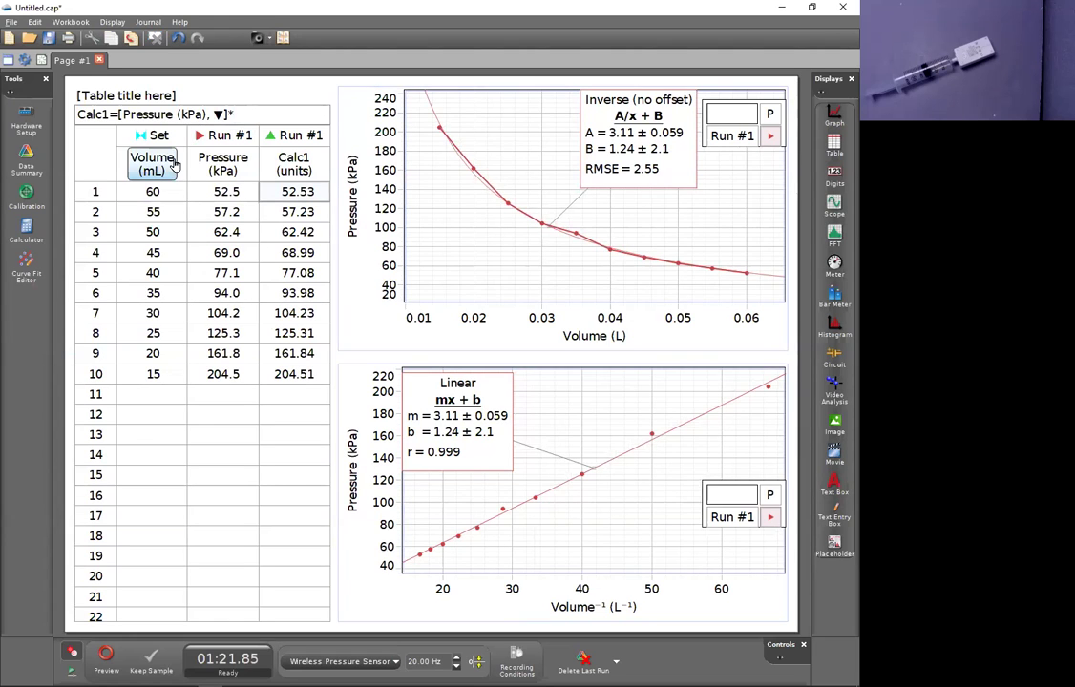
{"action": "right_click", "coordinate": [255, 114]}
{"action": "mouse_move", "coordinate": [273, 121]}
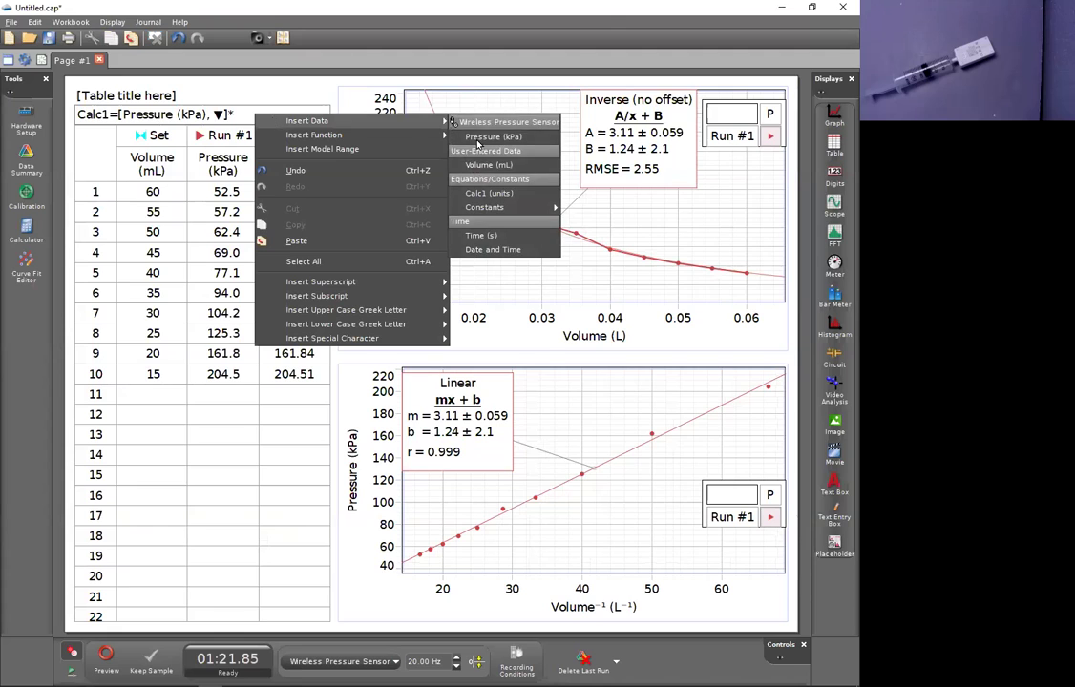
{"action": "left_click", "coordinate": [480, 164]}
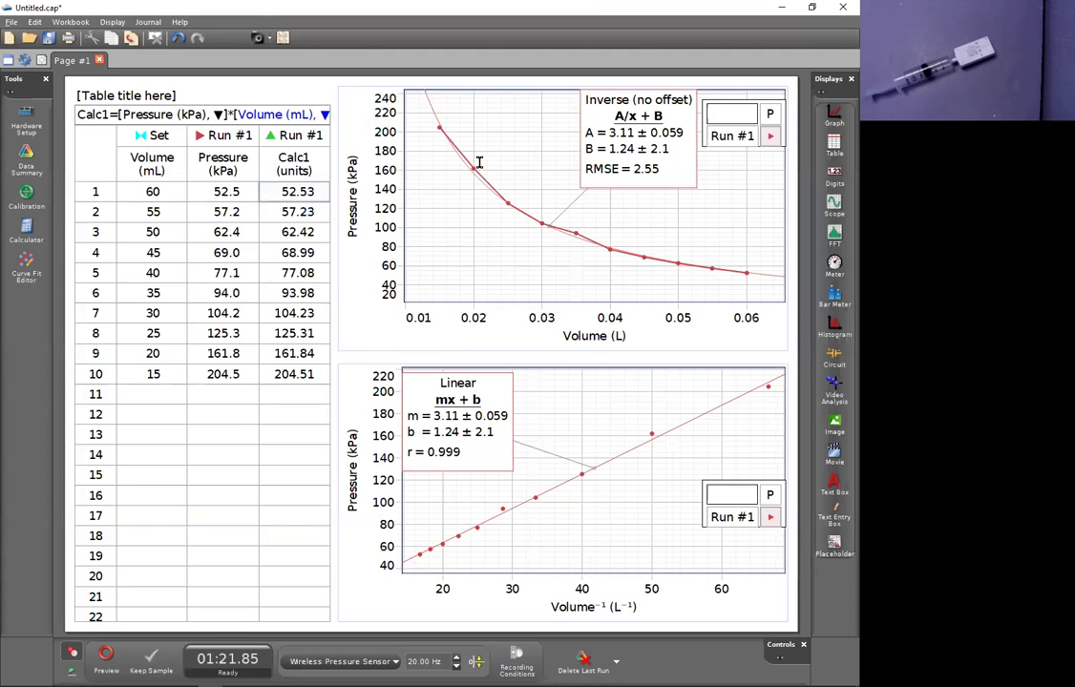
{"action": "left_click", "coordinate": [298, 114]}
{"action": "left_click", "coordinate": [310, 115]}
{"action": "key", "text": "Return"}
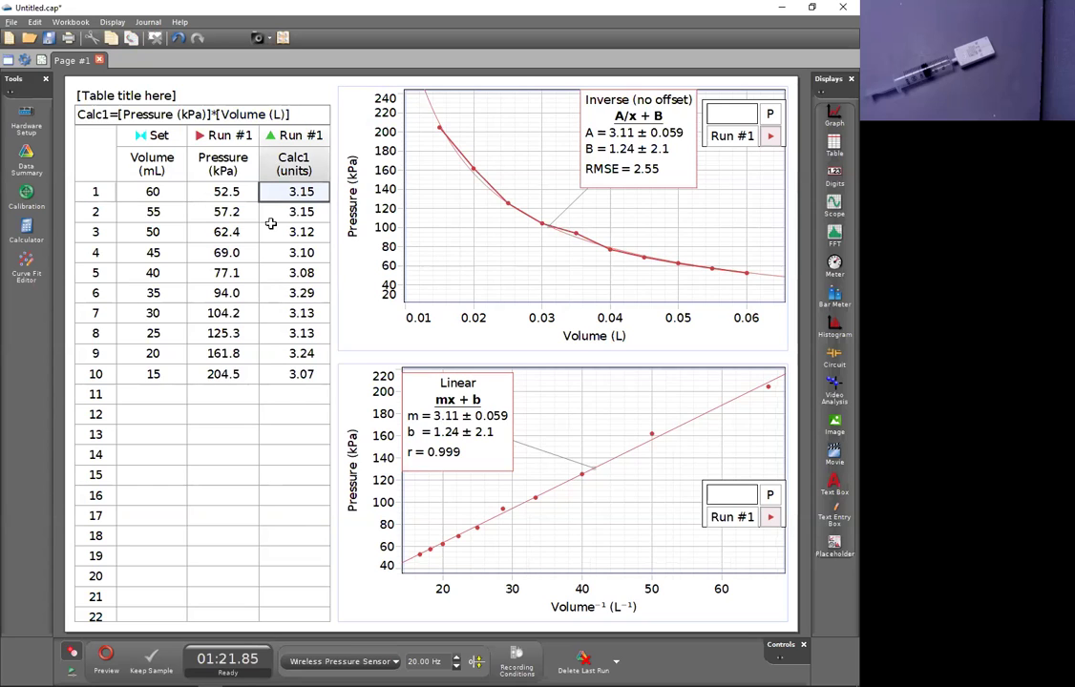
Rename the calculated column PV and set its units to kPa*L
{"action": "left_click", "coordinate": [294, 157]}
{"action": "left_click", "coordinate": [294, 157]}
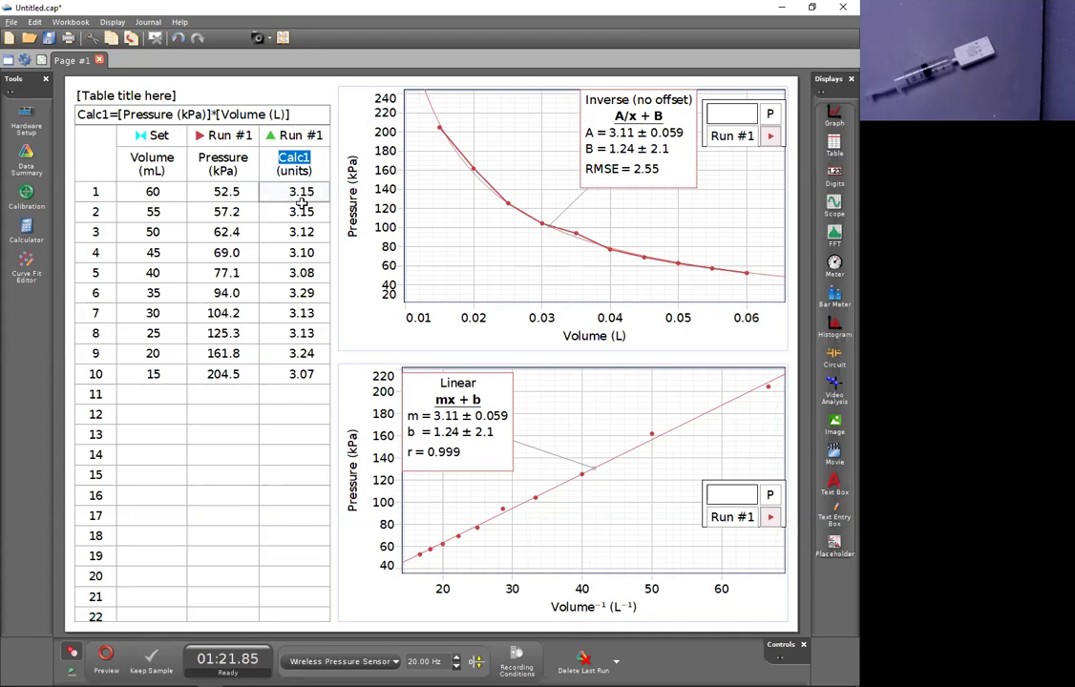
{"action": "type", "text": "PV"}
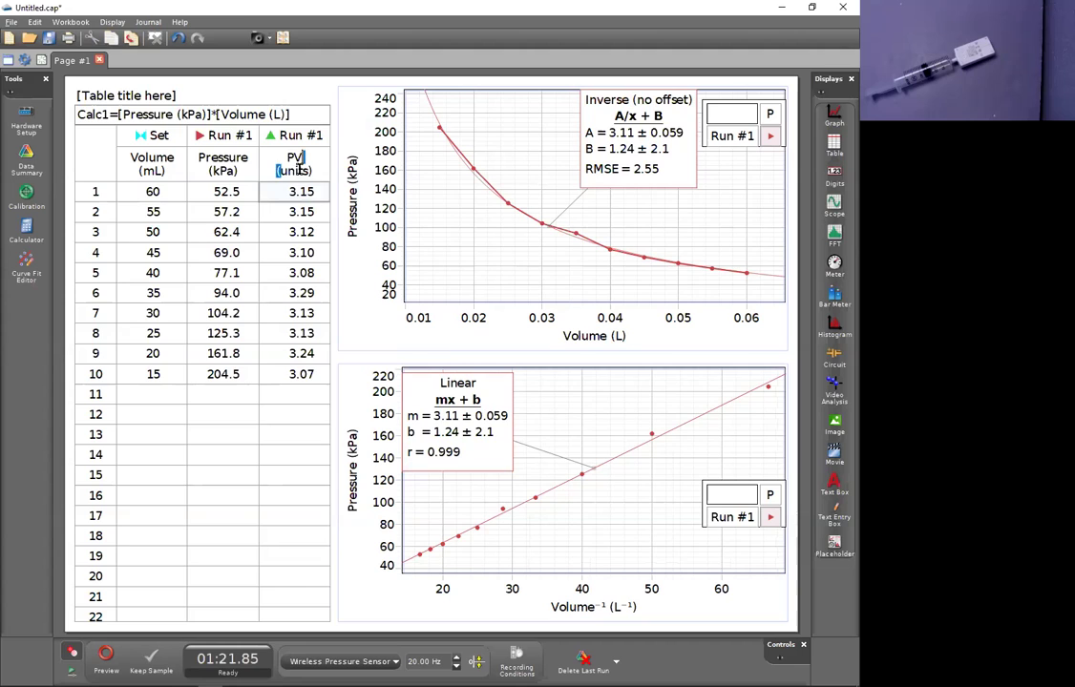
{"action": "double_click", "coordinate": [298, 169]}
{"action": "type", "text": "kPa*L"}
{"action": "key", "text": "Return"}
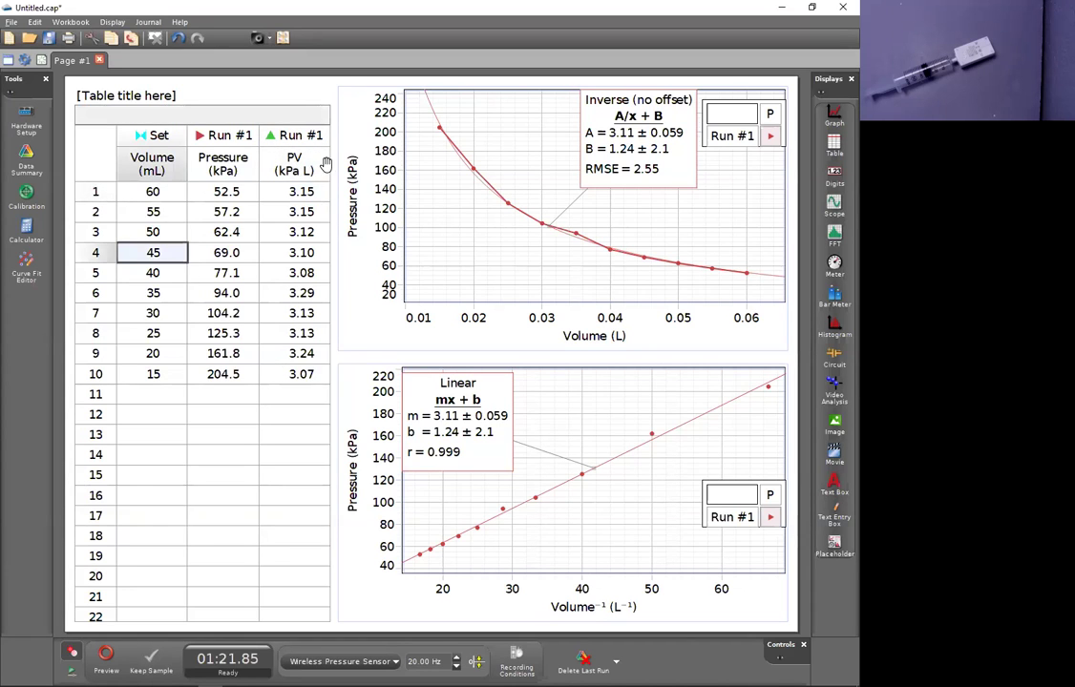
Widen the data table further by shifting the boundary between it and the two graphs
{"action": "left_click", "coordinate": [393, 232]}
{"action": "left_click", "coordinate": [312, 93]}
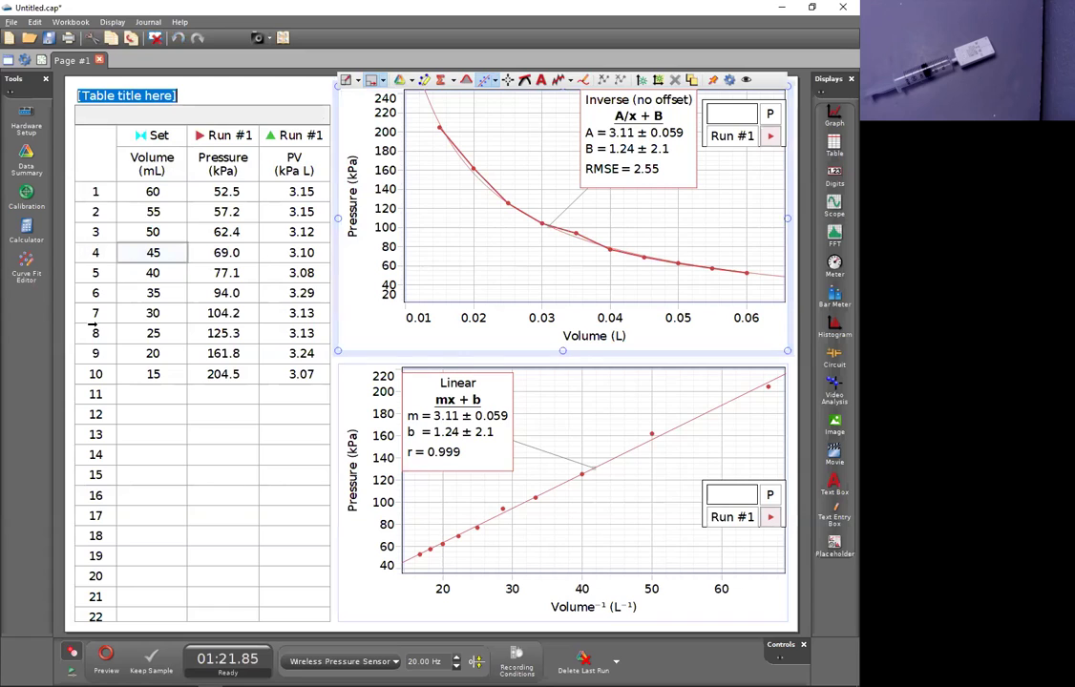
{"action": "left_click", "coordinate": [208, 467]}
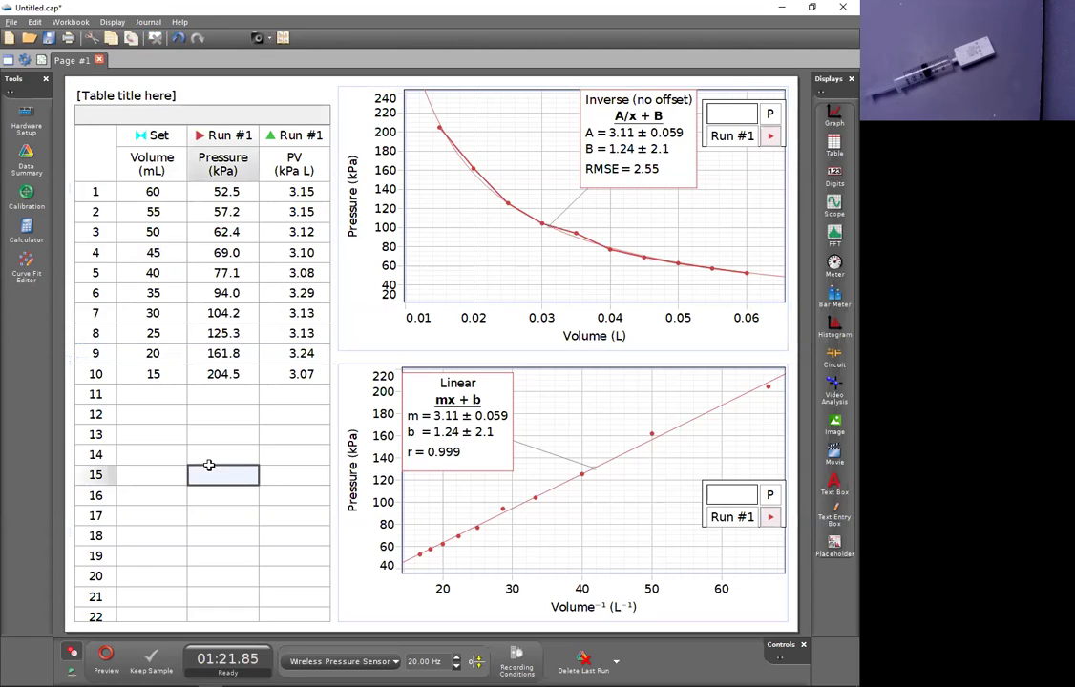
{"action": "left_click", "coordinate": [238, 553]}
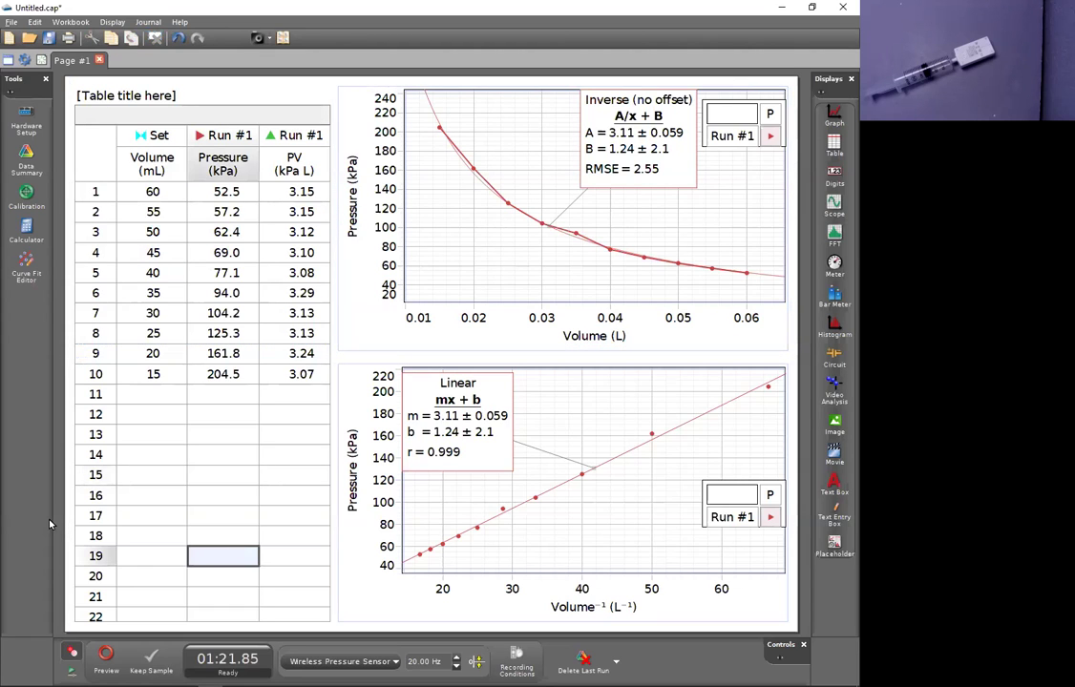
{"action": "left_click", "coordinate": [154, 617]}
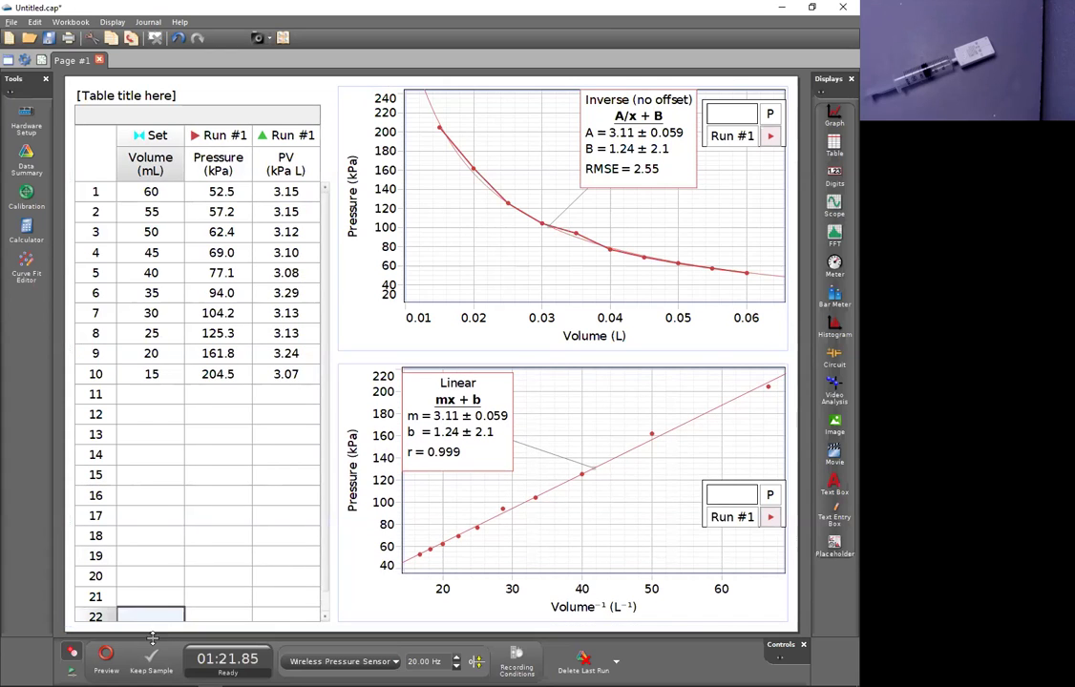
{"action": "left_click", "coordinate": [216, 577]}
{"action": "left_click_drag", "start_coordinate": [334, 497], "coordinate": [353, 496]}
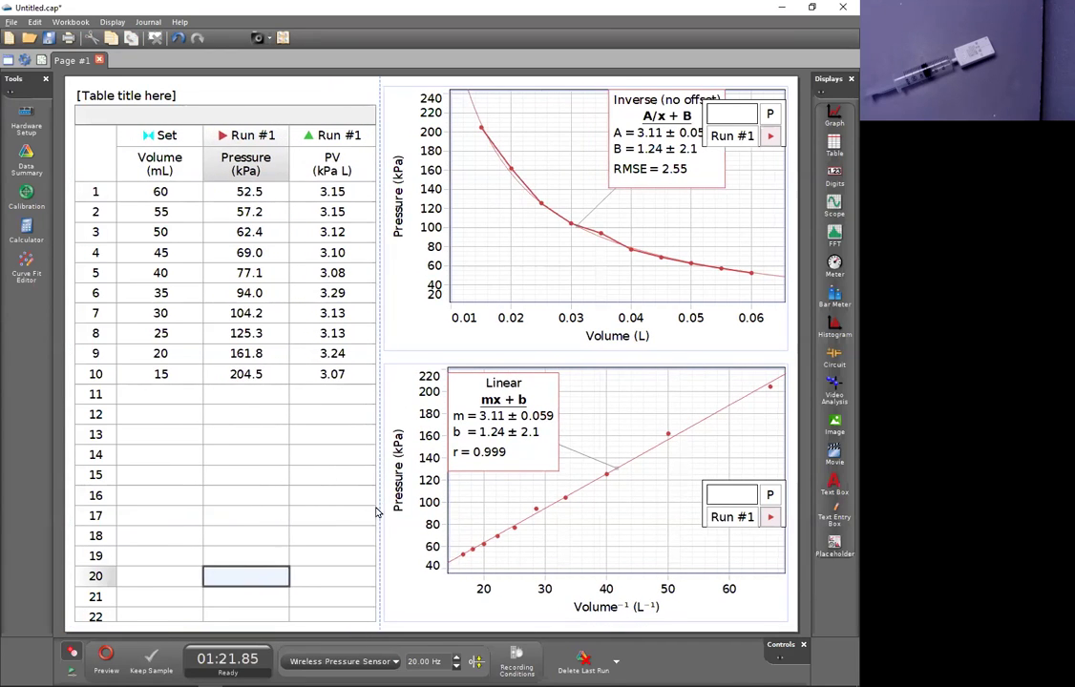
{"action": "left_click", "coordinate": [345, 495]}
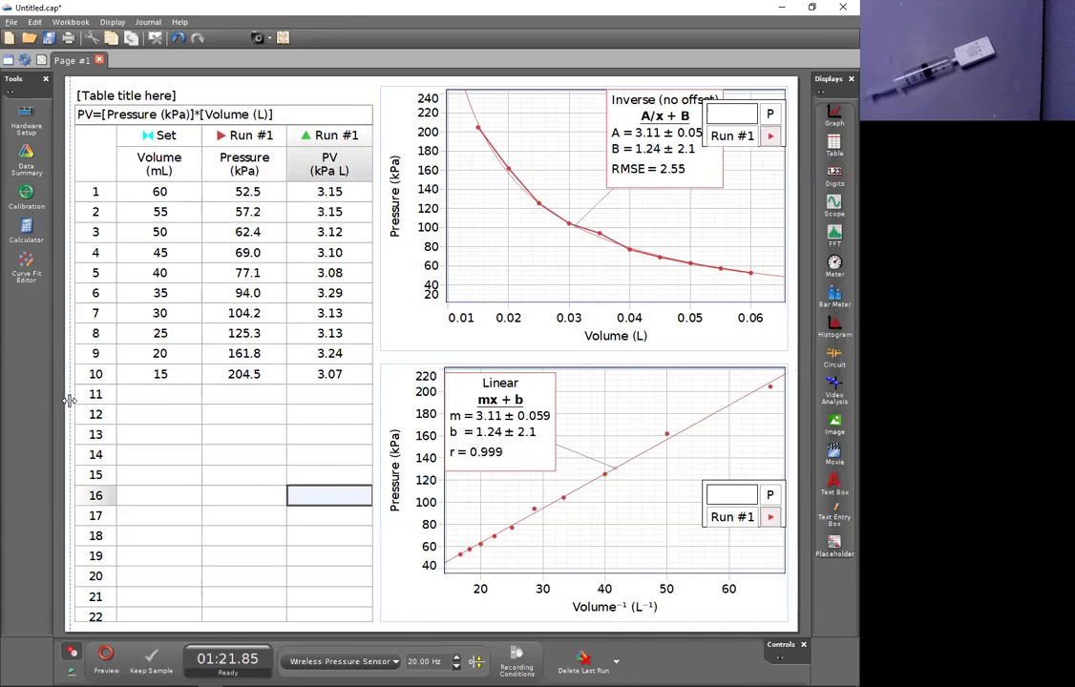
{"action": "left_click", "coordinate": [166, 435]}
{"action": "left_click", "coordinate": [185, 92]}
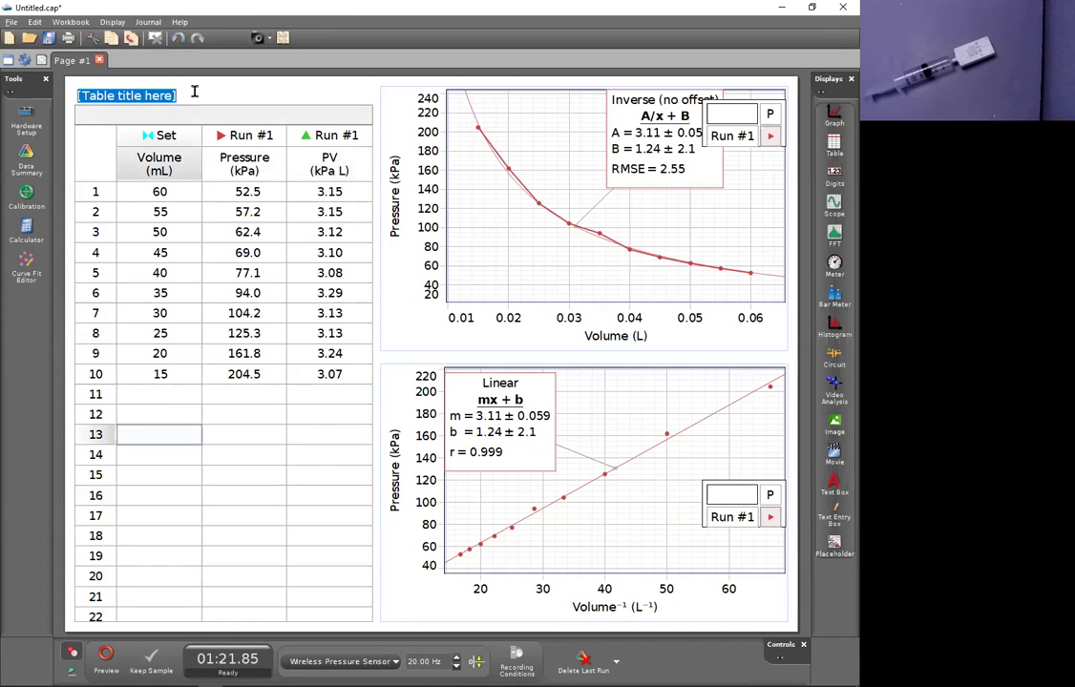
{"action": "right_click", "coordinate": [70, 140]}
{"action": "key", "text": "Escape"}
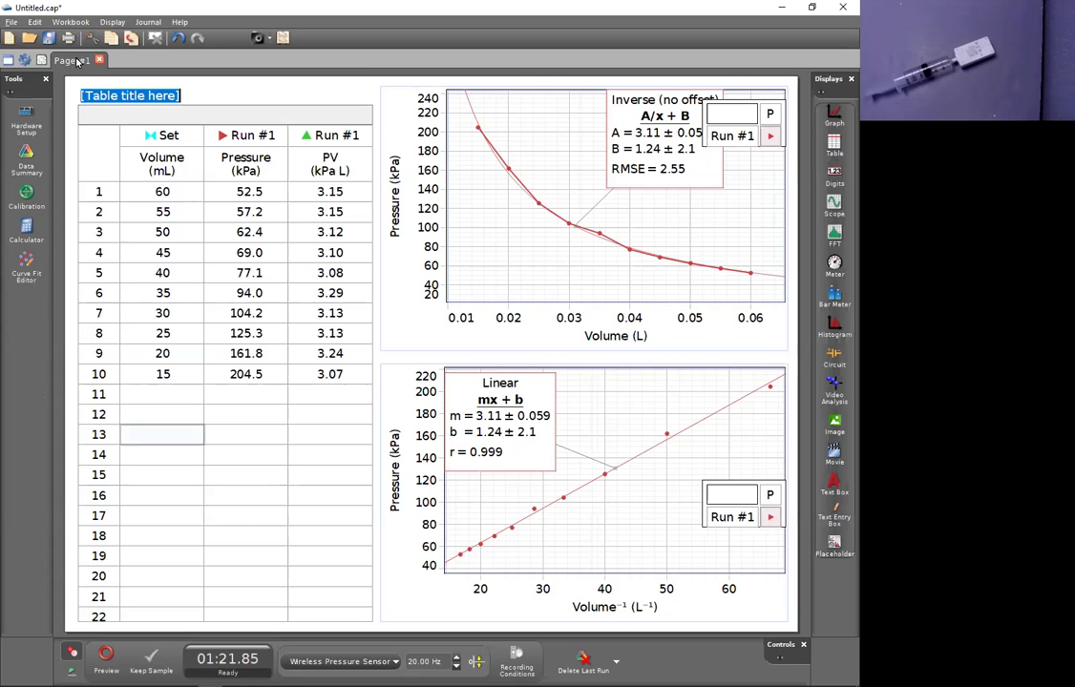
Add a second page to the workbook and show the statistics rows in the first page's data table
{"action": "left_click", "coordinate": [43, 61]}
{"action": "left_click", "coordinate": [63, 63]}
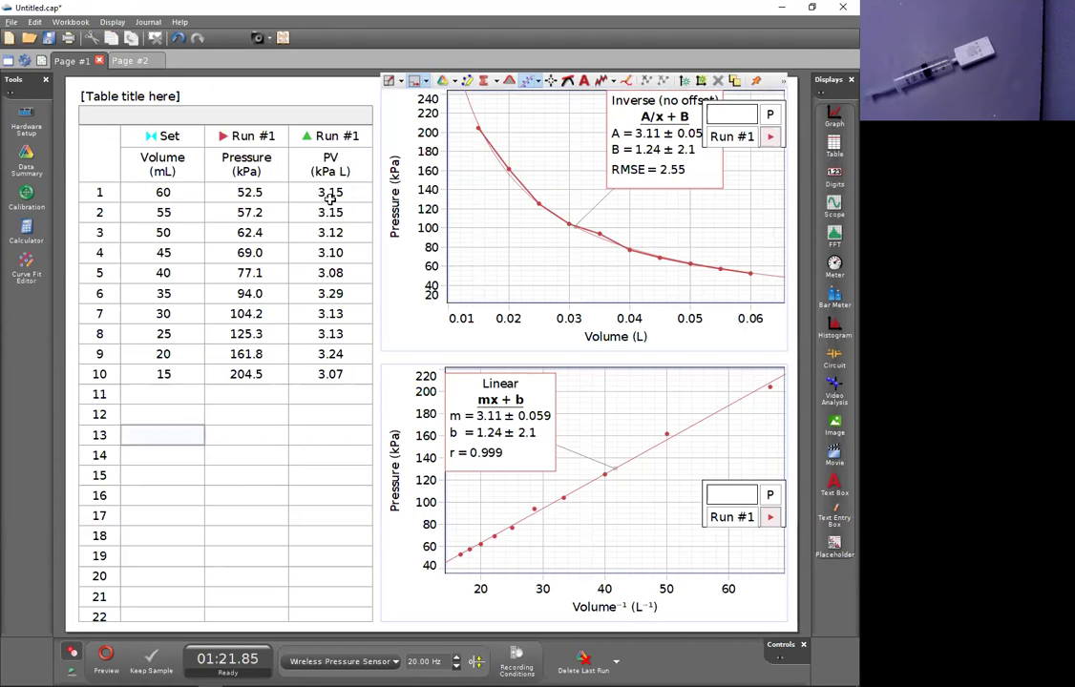
{"action": "left_click", "coordinate": [228, 83]}
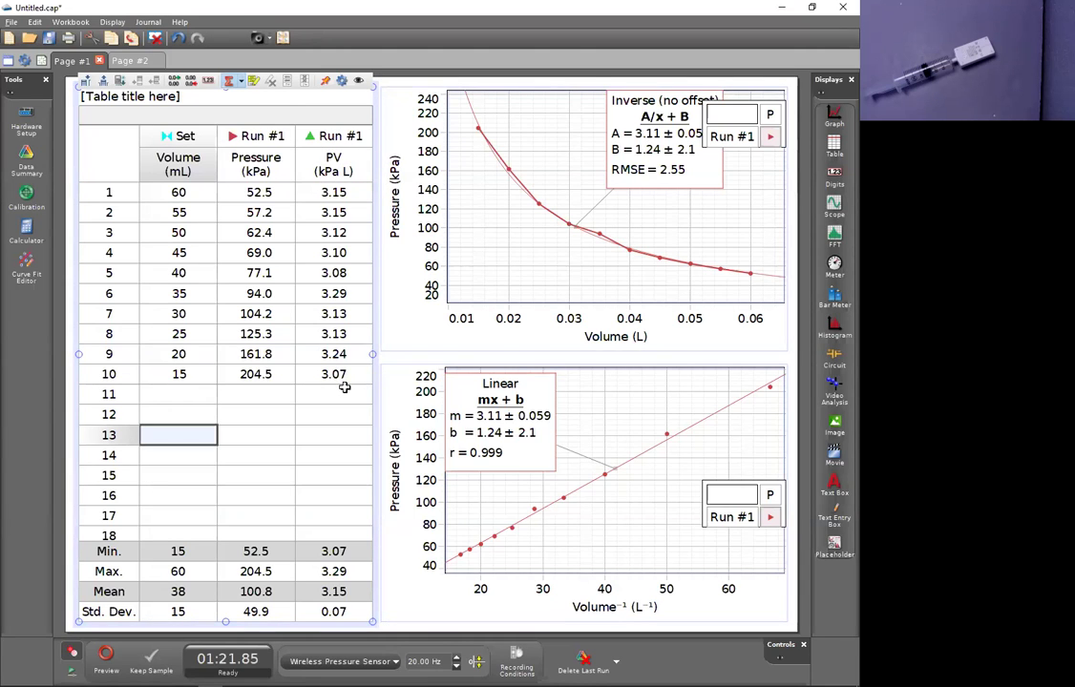
Save the experiment to the Desktop as "gas pressure vs volume with data" and switch to the PowerPoint slide show
{"action": "left_click", "coordinate": [13, 21]}
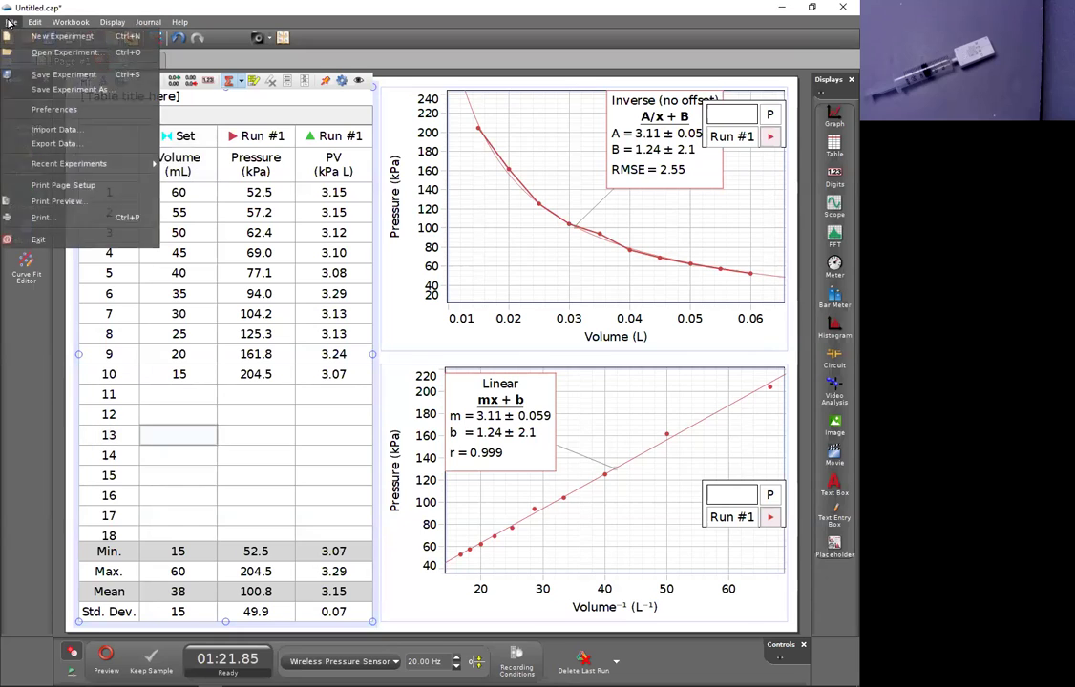
{"action": "left_click", "coordinate": [43, 80]}
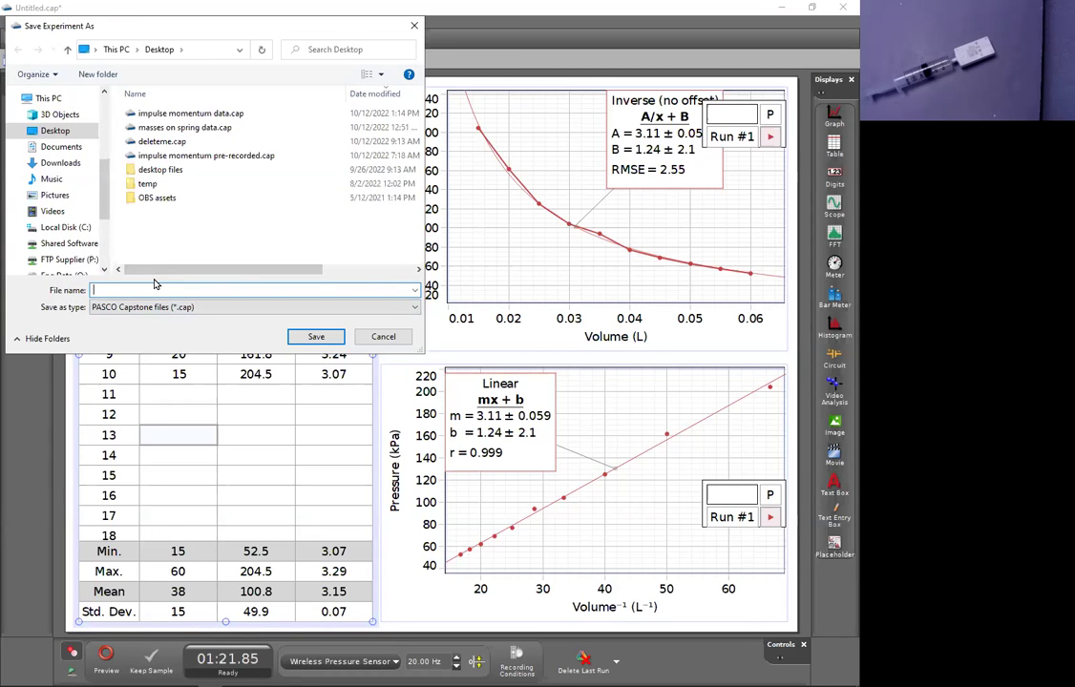
{"action": "type", "text": "gas"}
{"action": "key", "text": "Return"}
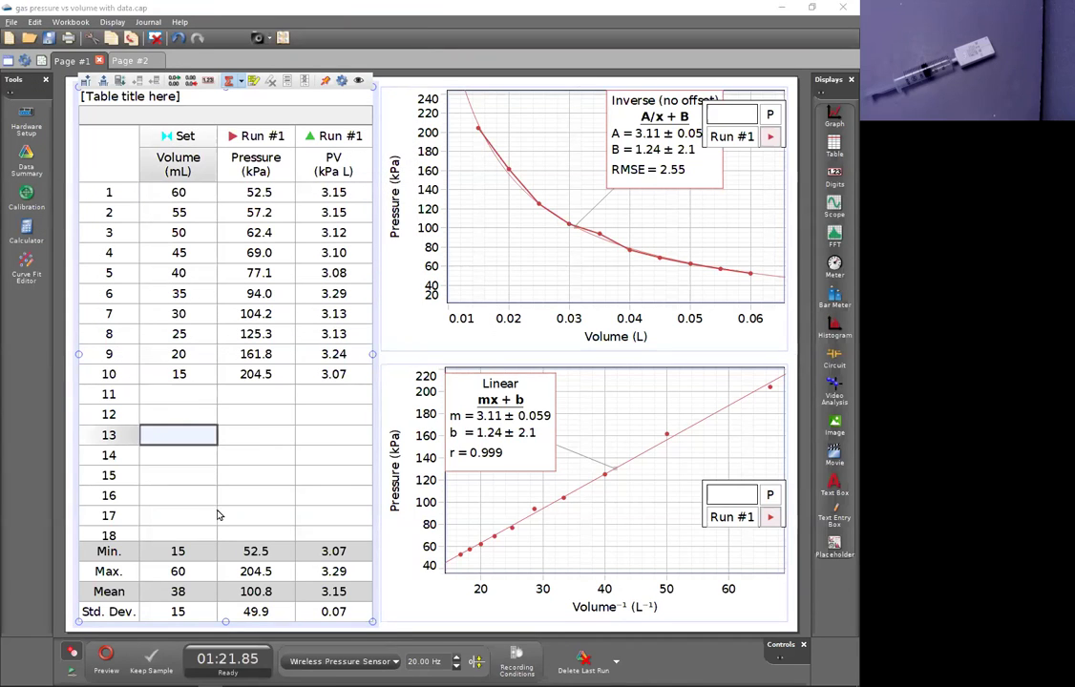
{"action": "key", "text": "alt+Tab"}
{"action": "key", "text": "alt+Tab"}
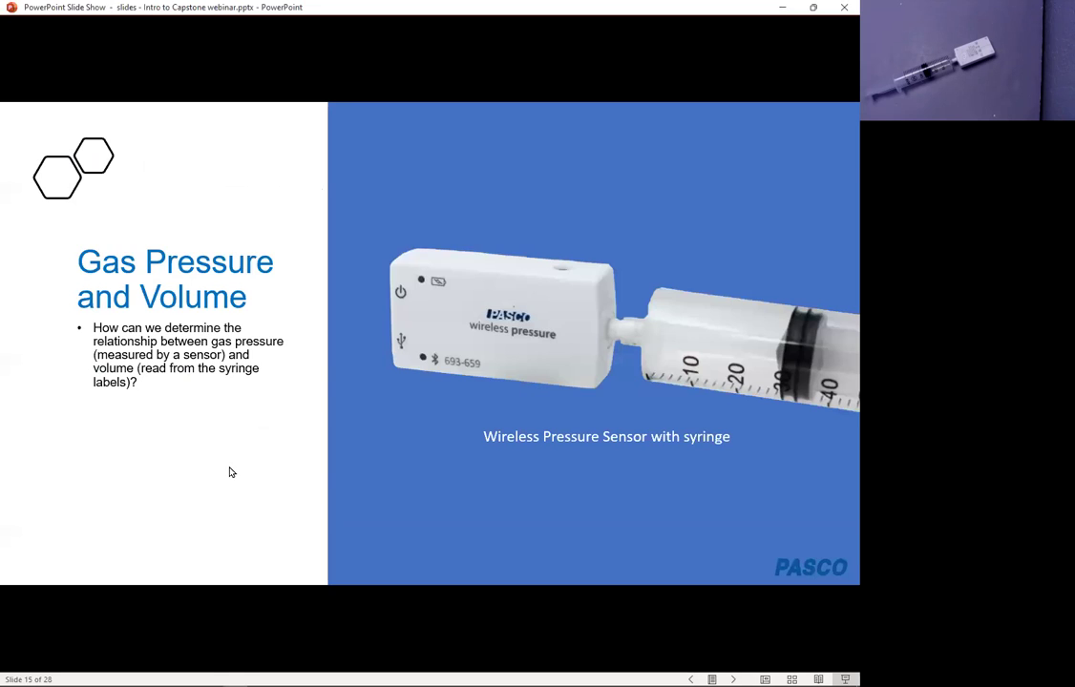
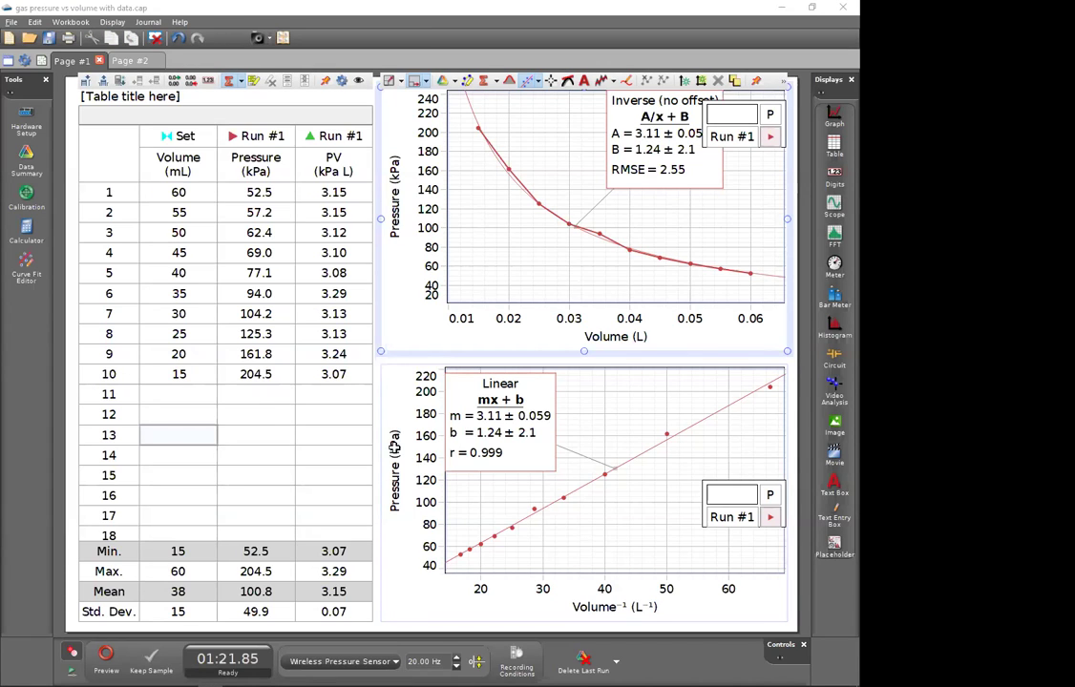
Remove the linear fit from the lower graph and the inverse fit from the upper graph, and delete the recorded pressure data
{"action": "left_click_drag", "start_coordinate": [465, 438], "coordinate": [501, 442]}
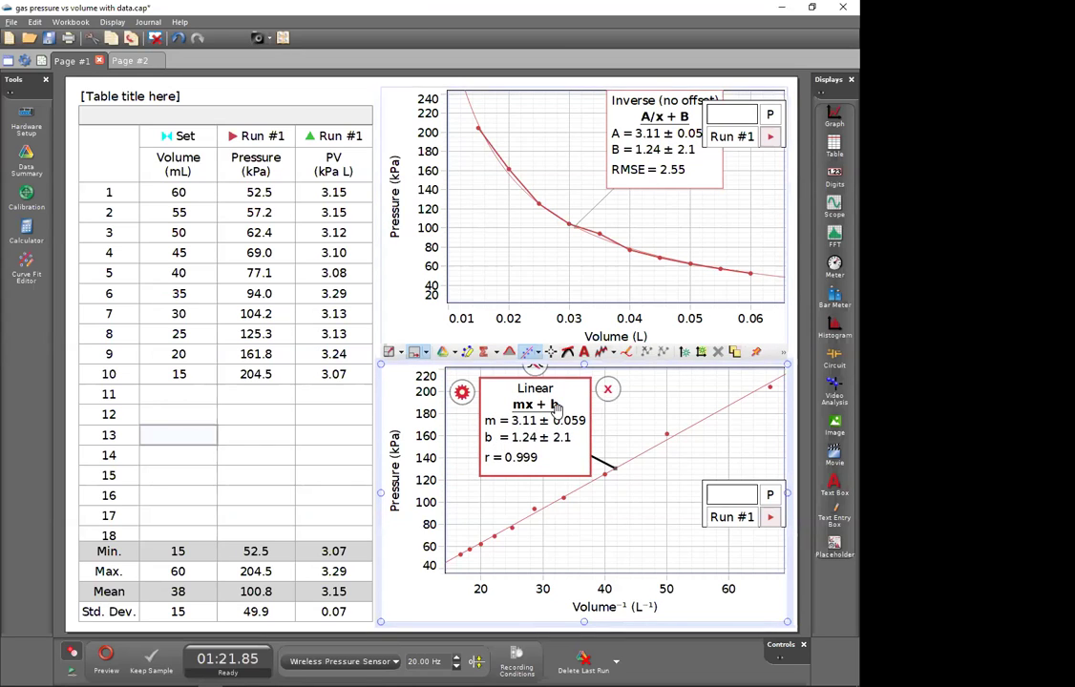
{"action": "left_click", "coordinate": [609, 390]}
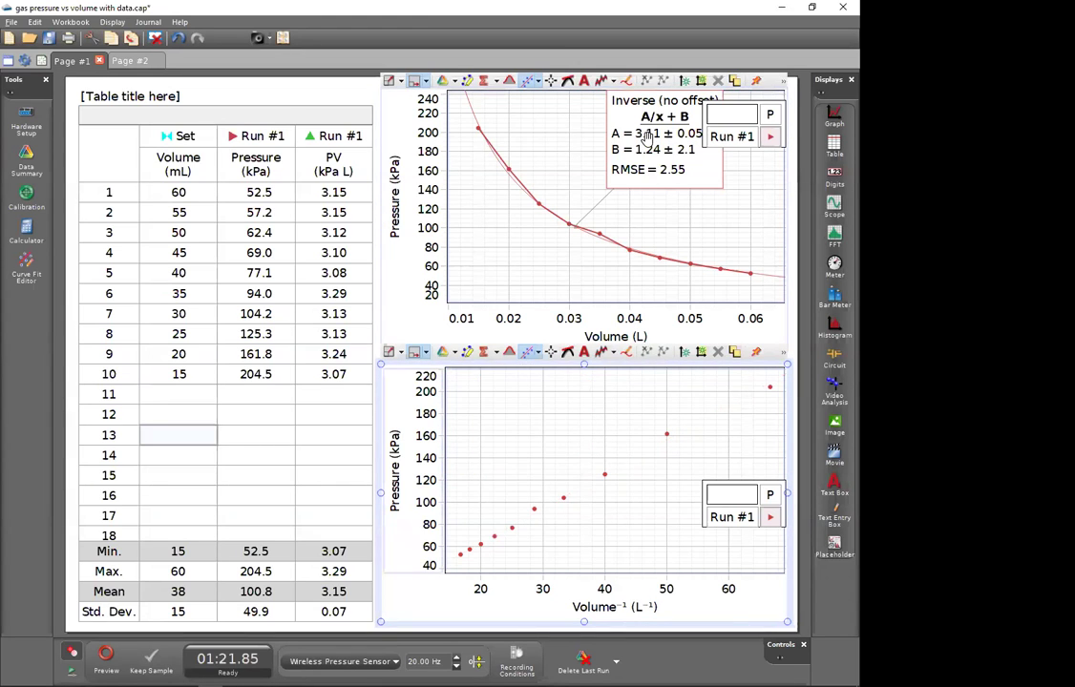
{"action": "left_click_drag", "start_coordinate": [690, 118], "coordinate": [630, 145]}
{"action": "left_click", "coordinate": [681, 129]}
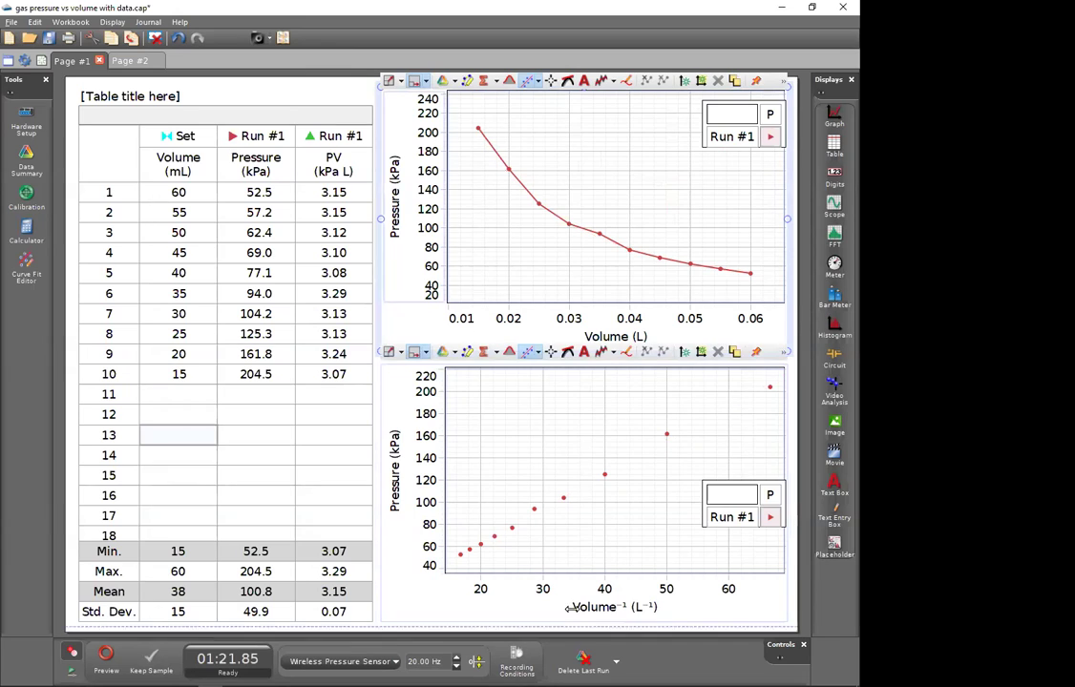
{"action": "left_click", "coordinate": [614, 670]}
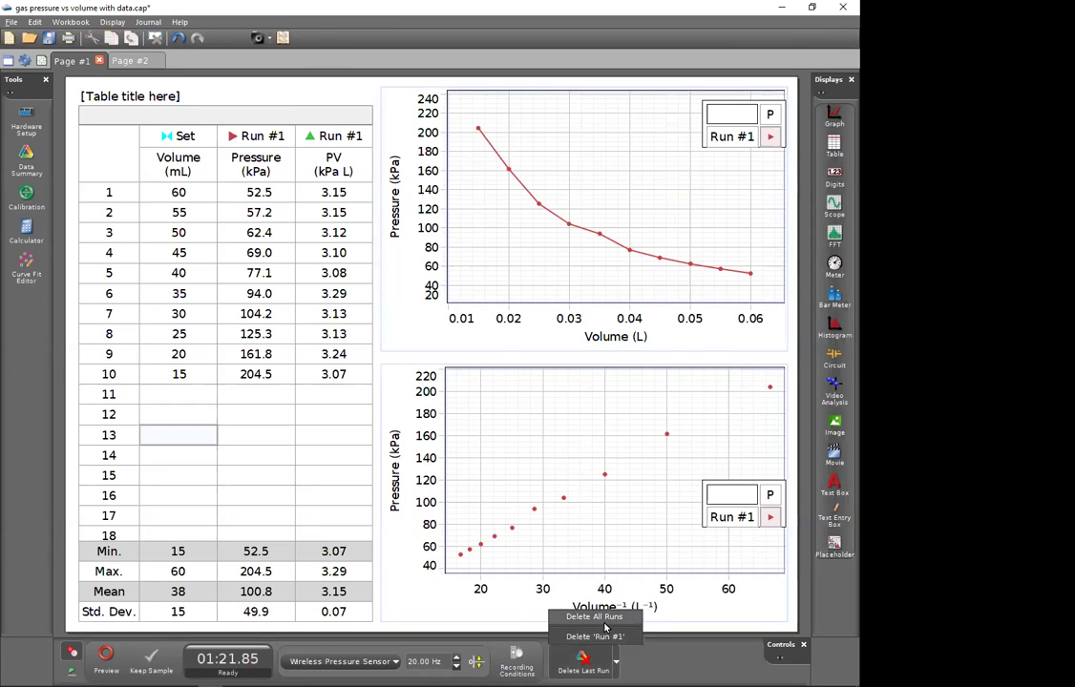
{"action": "left_click", "coordinate": [579, 630]}
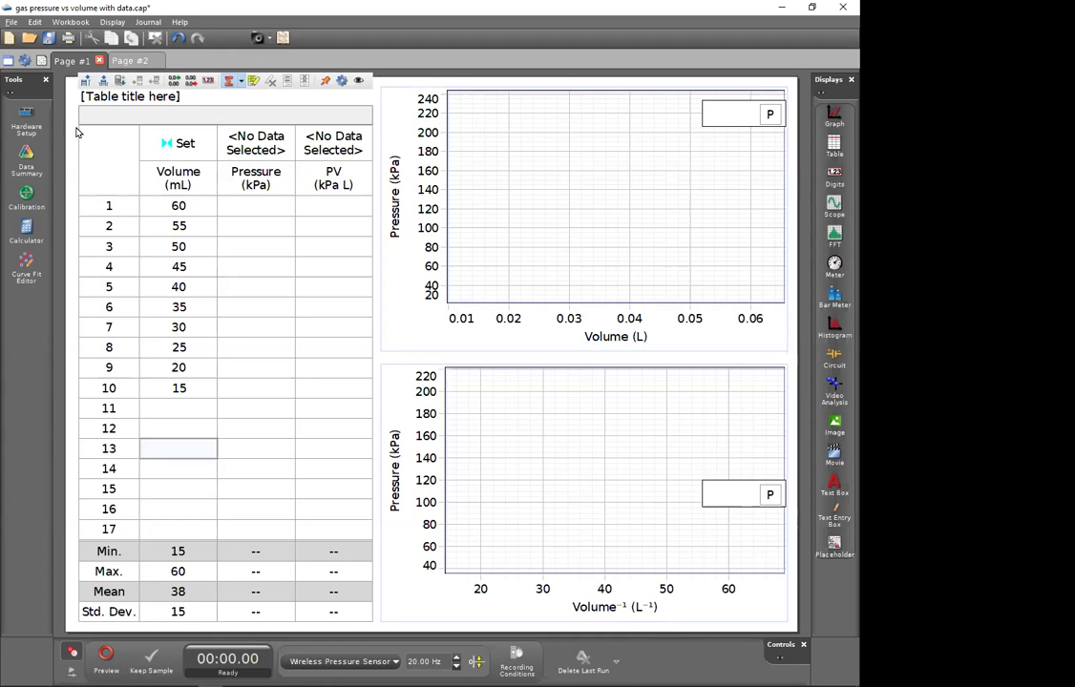
Save the cleared experiment to the Desktop as a separate file called "gas pressure vs volume template"
{"action": "left_click", "coordinate": [12, 23]}
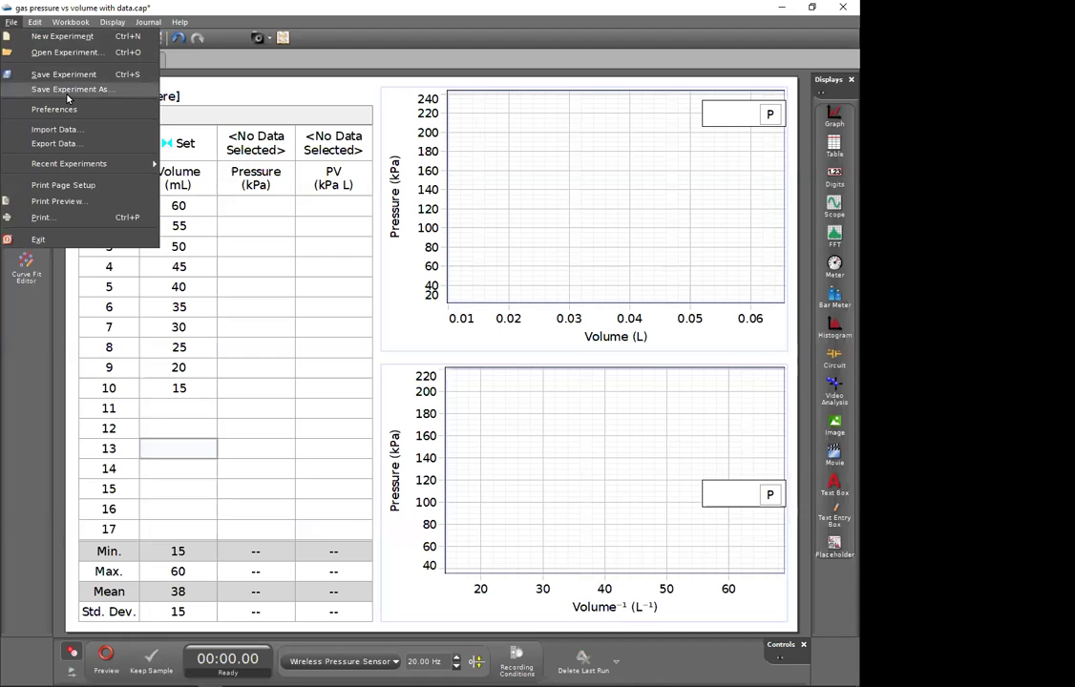
{"action": "key", "text": "Escape"}
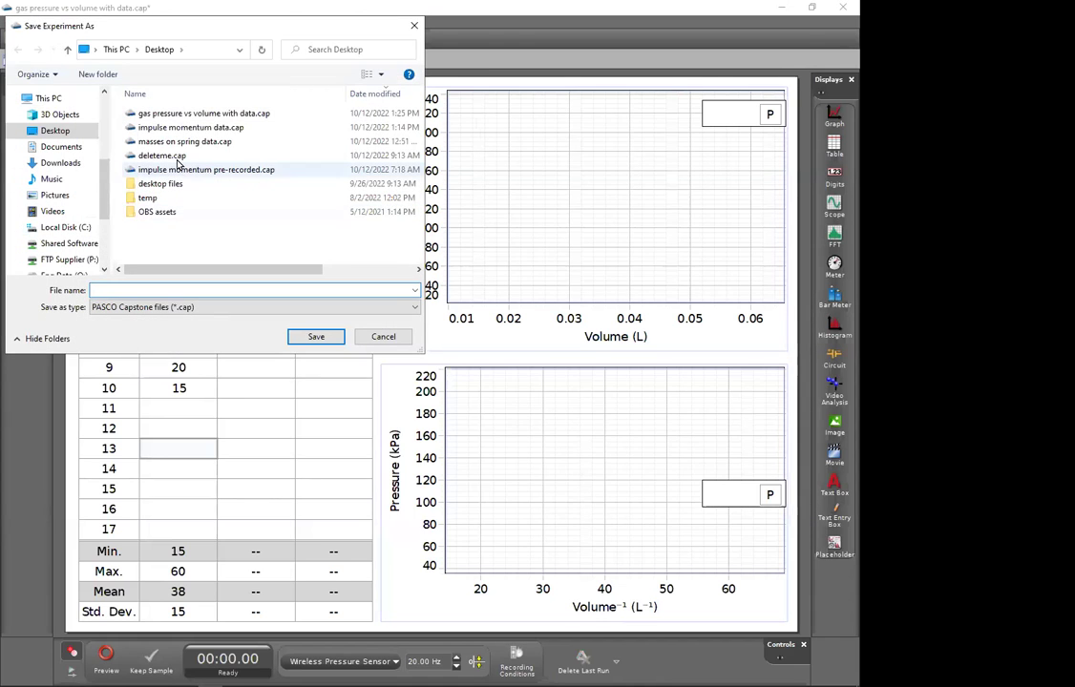
{"action": "left_click", "coordinate": [181, 113]}
{"action": "left_click", "coordinate": [178, 289]}
{"action": "left_click", "coordinate": [177, 290]}
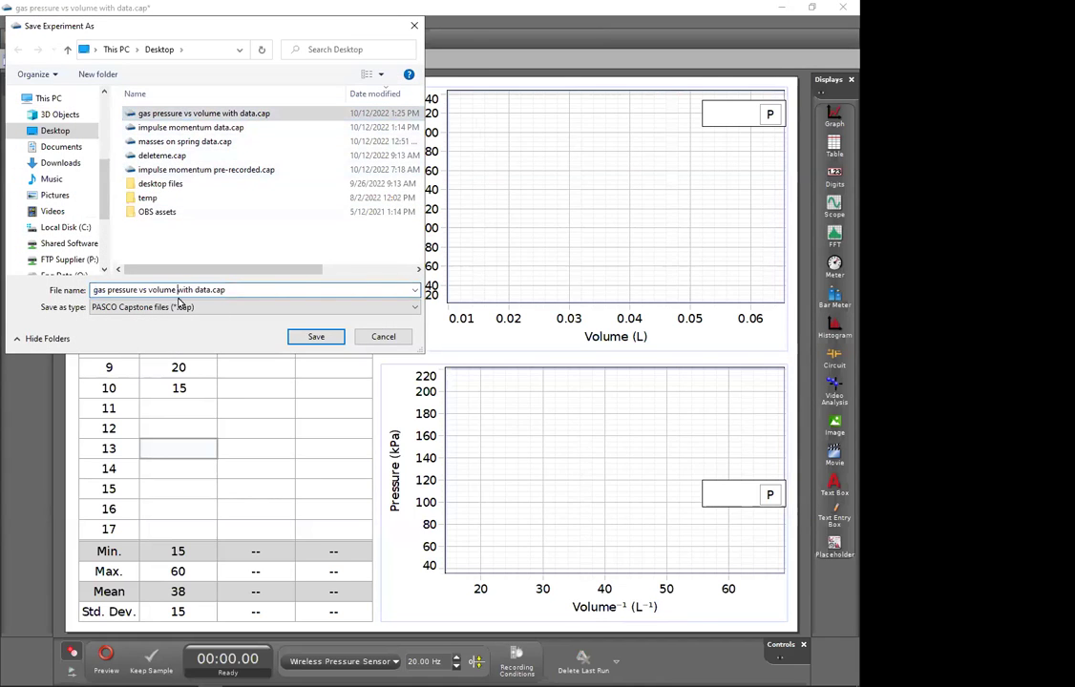
{"action": "key", "text": "Delete"}
{"action": "key", "text": "Delete"}
{"action": "key", "text": "Delete"}
{"action": "key", "text": "Delete"}
{"action": "key", "text": "Delete"}
{"action": "key", "text": "Delete"}
{"action": "key", "text": "Delete"}
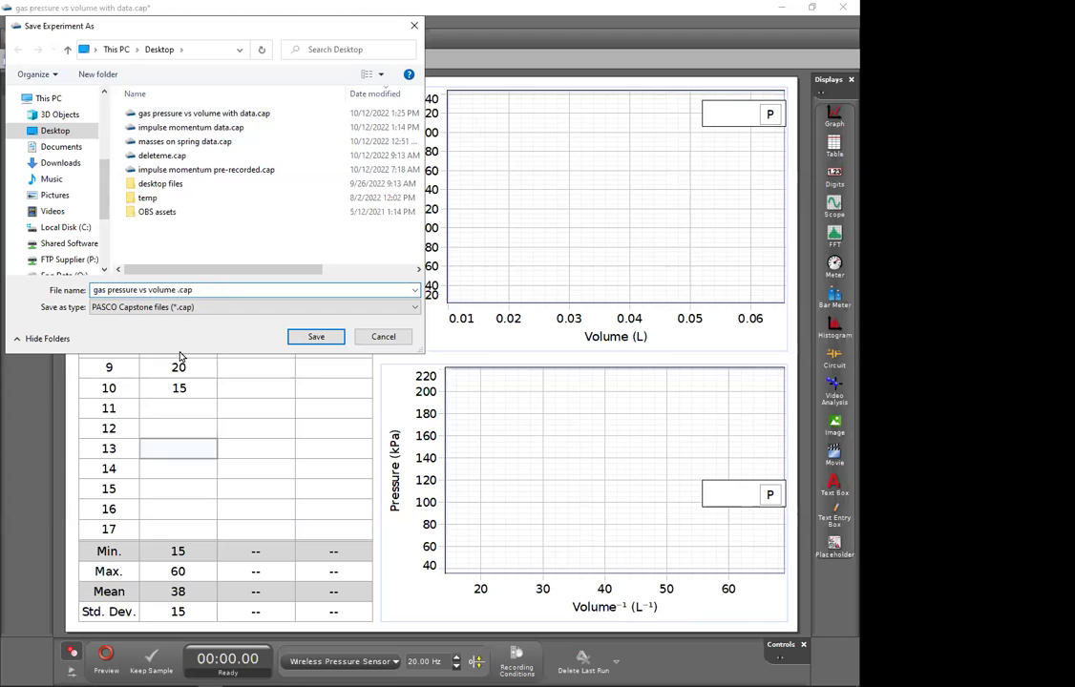
{"action": "type", "text": "template"}
{"action": "key", "text": "Return"}
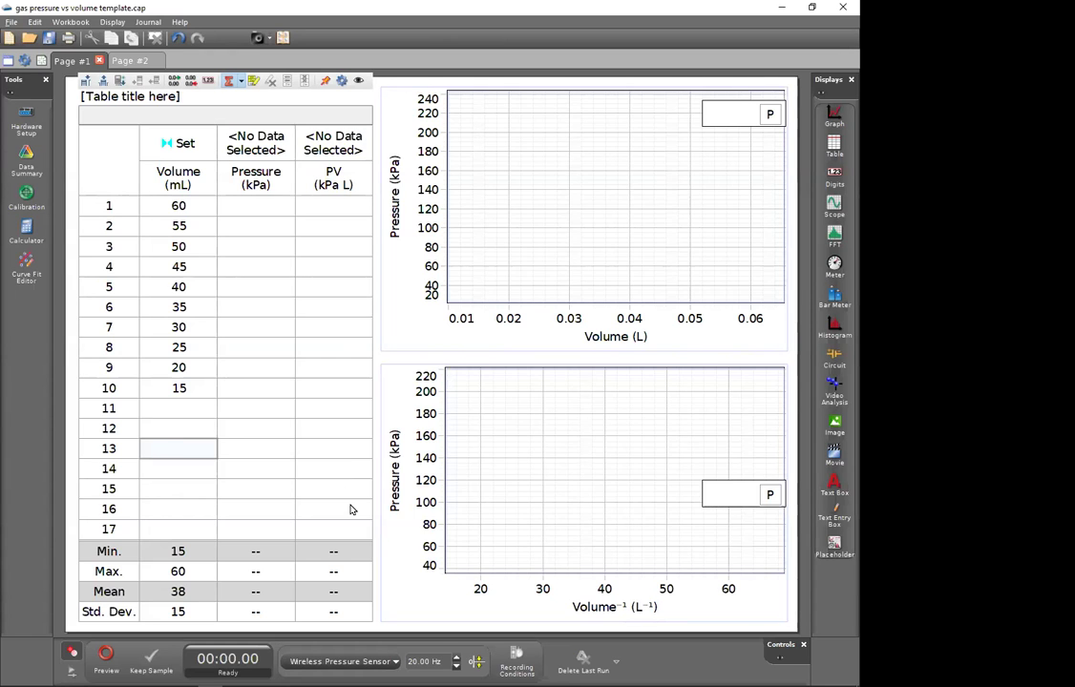
Switch to the PowerPoint slide show and reveal the "QuickStarts included in Capstone" item on the experiments slide
{"action": "key", "text": "alt+Tab"}
{"action": "key", "text": "Tab"}
{"action": "key", "text": "Tab"}
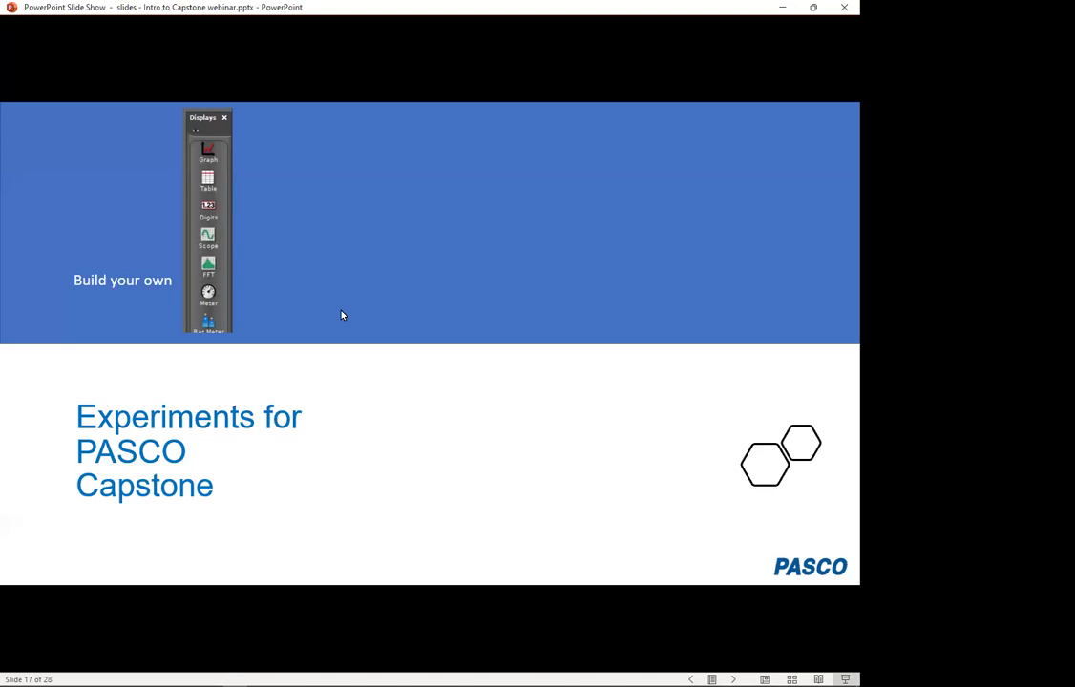
{"action": "left_click", "coordinate": [343, 315]}
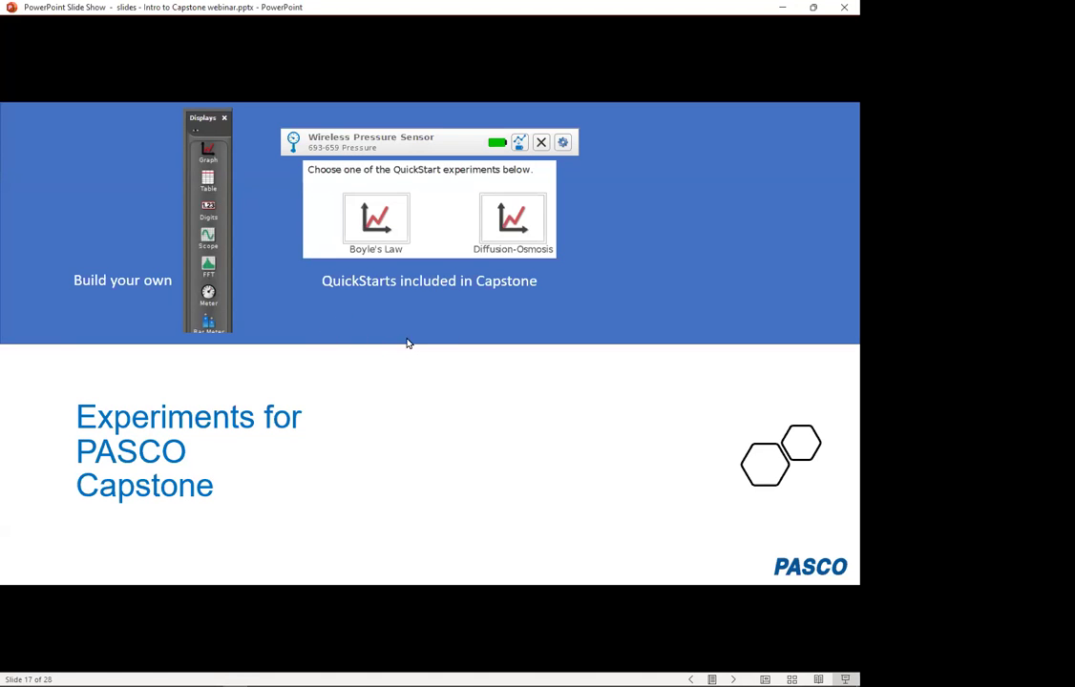
Return to PASCO Capstone, create a new experiment and open the Boyle's Law QuickStart, discarding the untitled experiment's changes
{"action": "key", "text": "alt+Tab"}
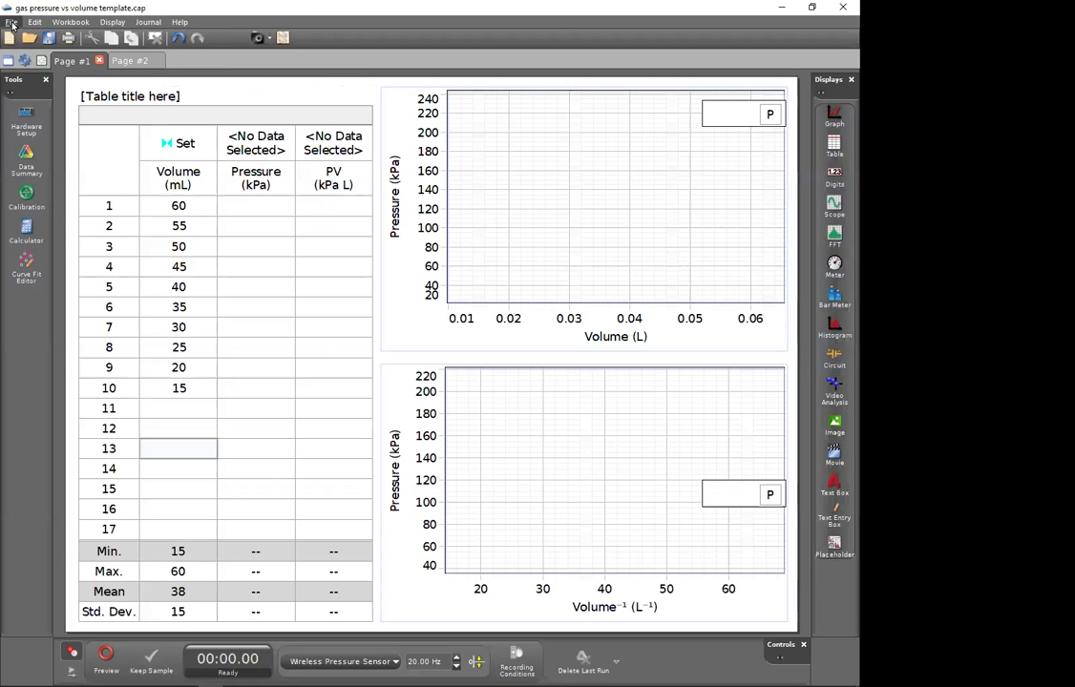
{"action": "left_click", "coordinate": [10, 21]}
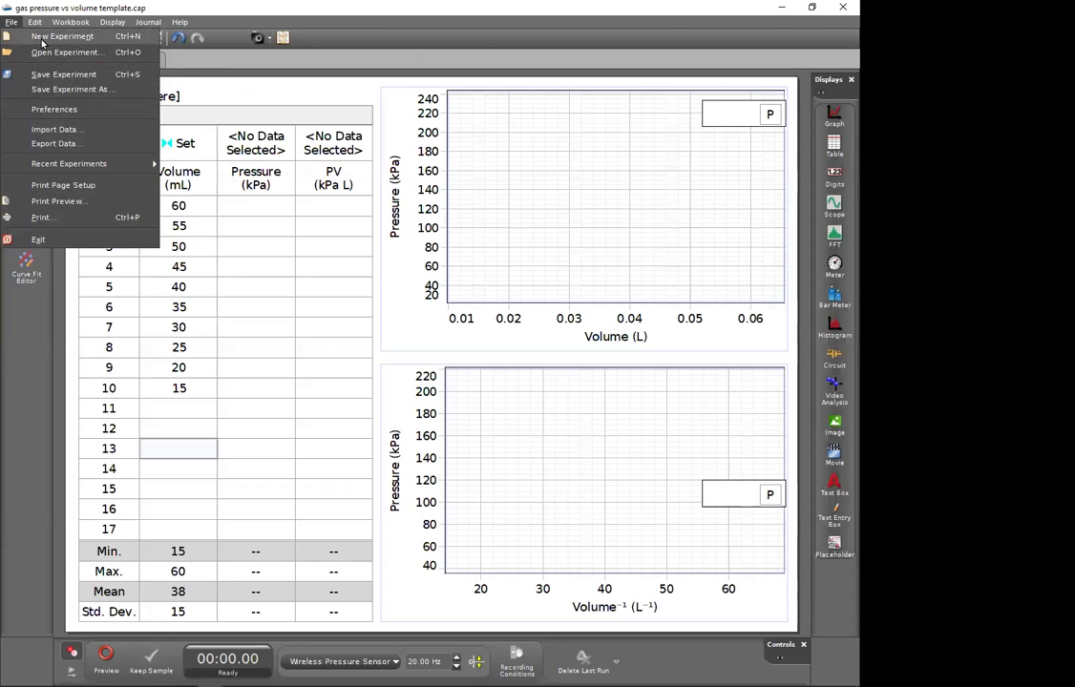
{"action": "left_click", "coordinate": [51, 37]}
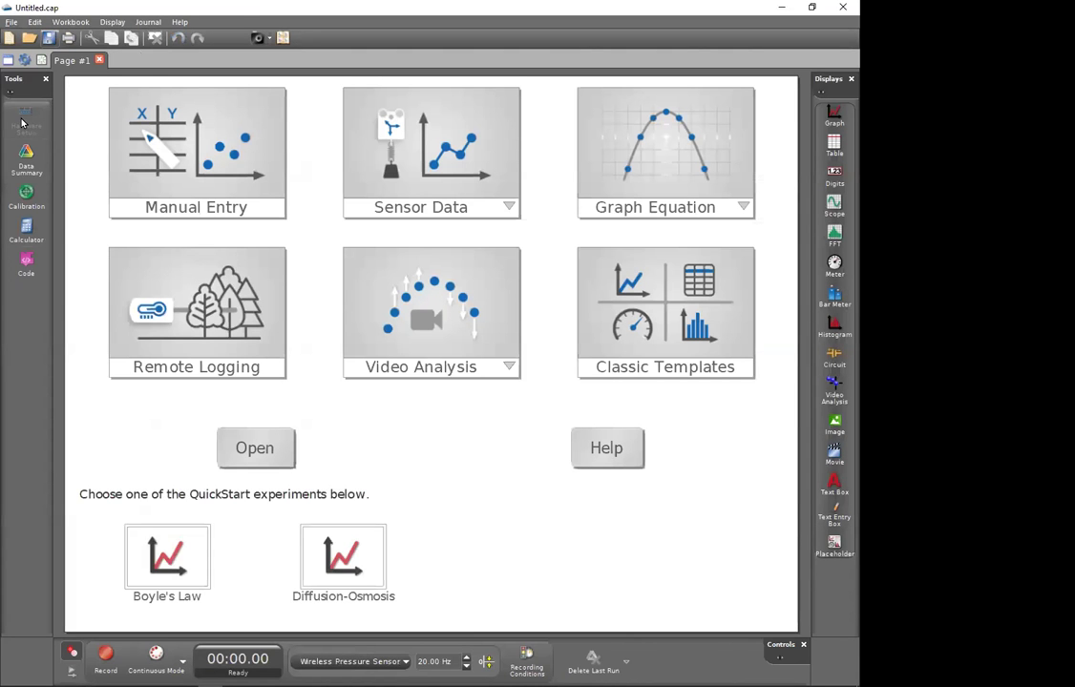
{"action": "left_click", "coordinate": [27, 128]}
{"action": "left_click", "coordinate": [27, 129]}
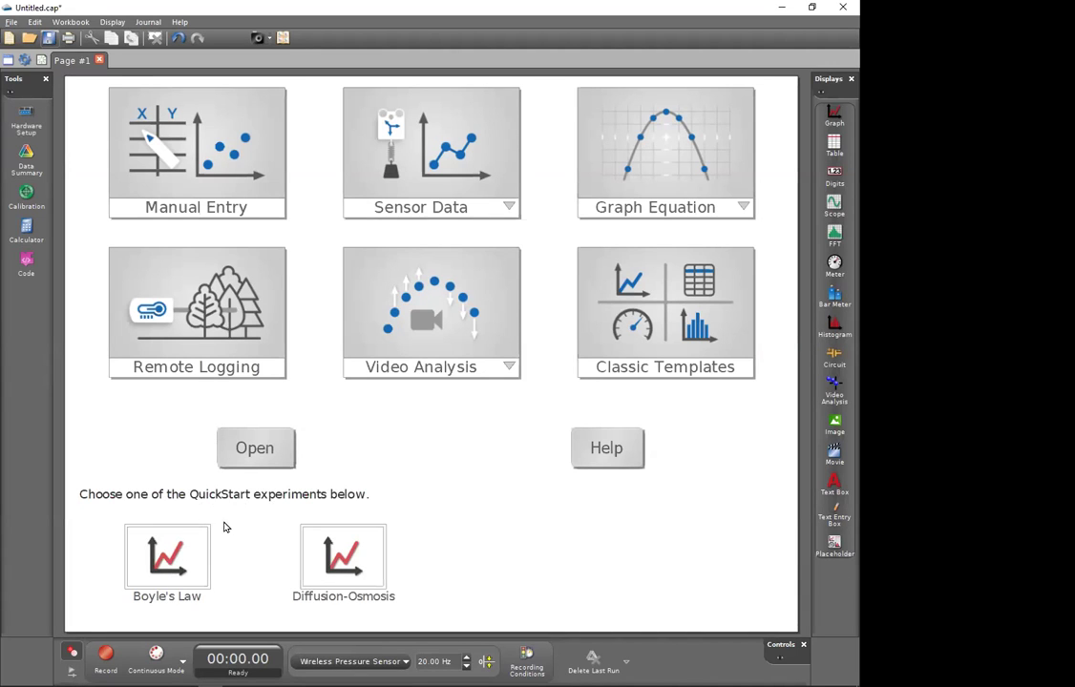
{"action": "left_click", "coordinate": [164, 554]}
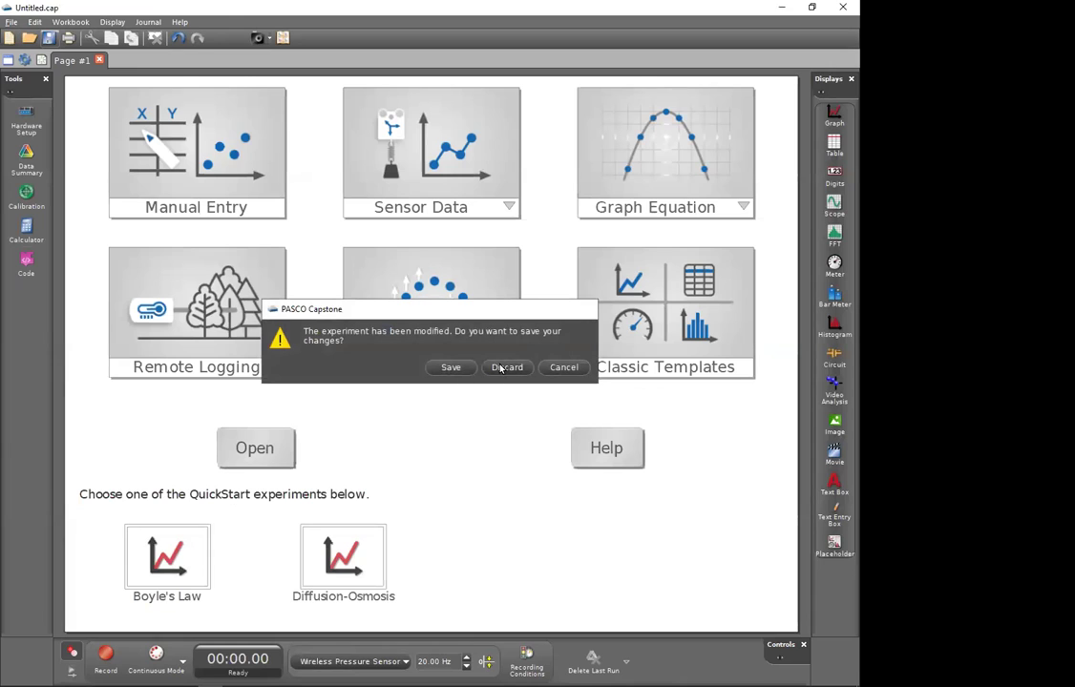
{"action": "left_click", "coordinate": [498, 367]}
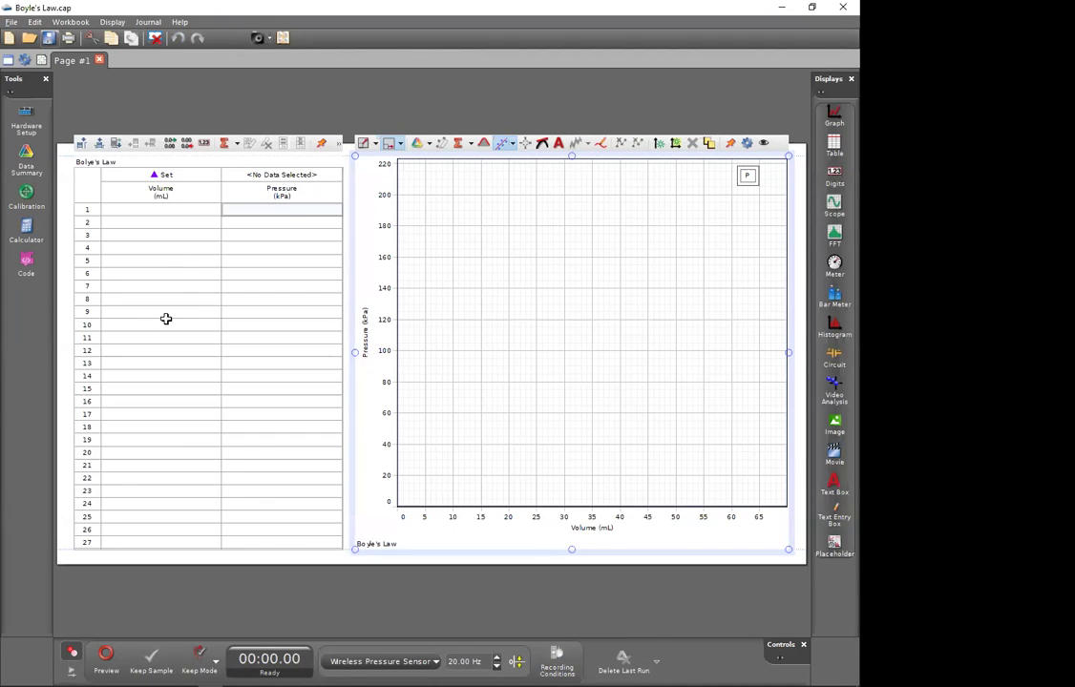
Switch back to the PowerPoint slide show and reveal the PASCO Experiment Library item on the experiments slide
{"action": "key", "text": "alt+Tab"}
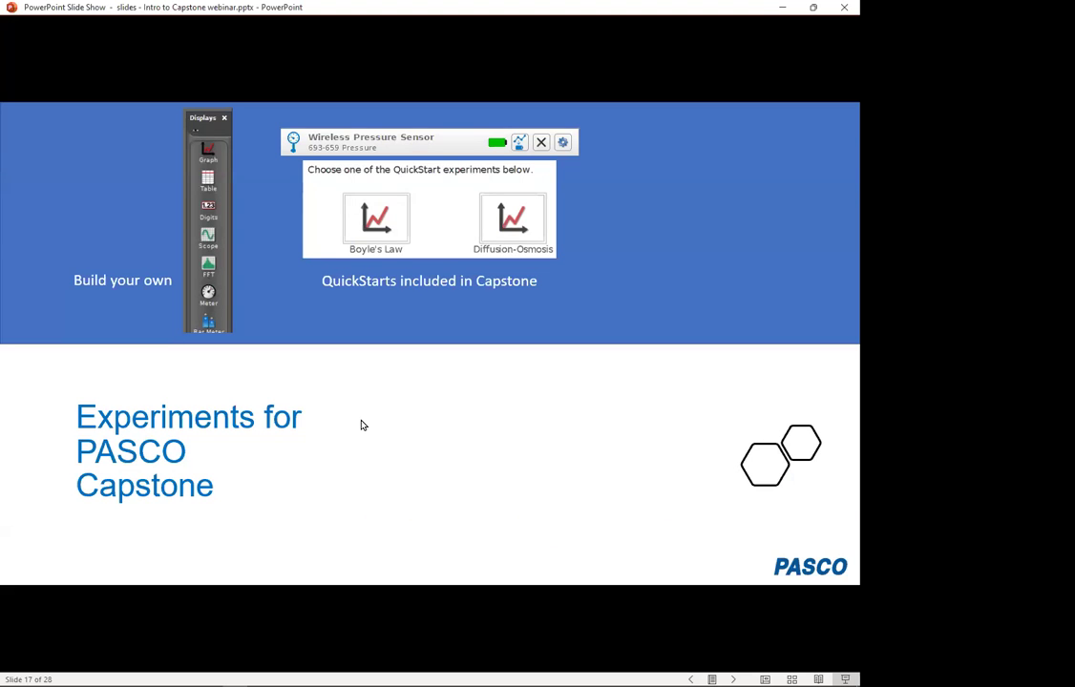
{"action": "left_click", "coordinate": [424, 400]}
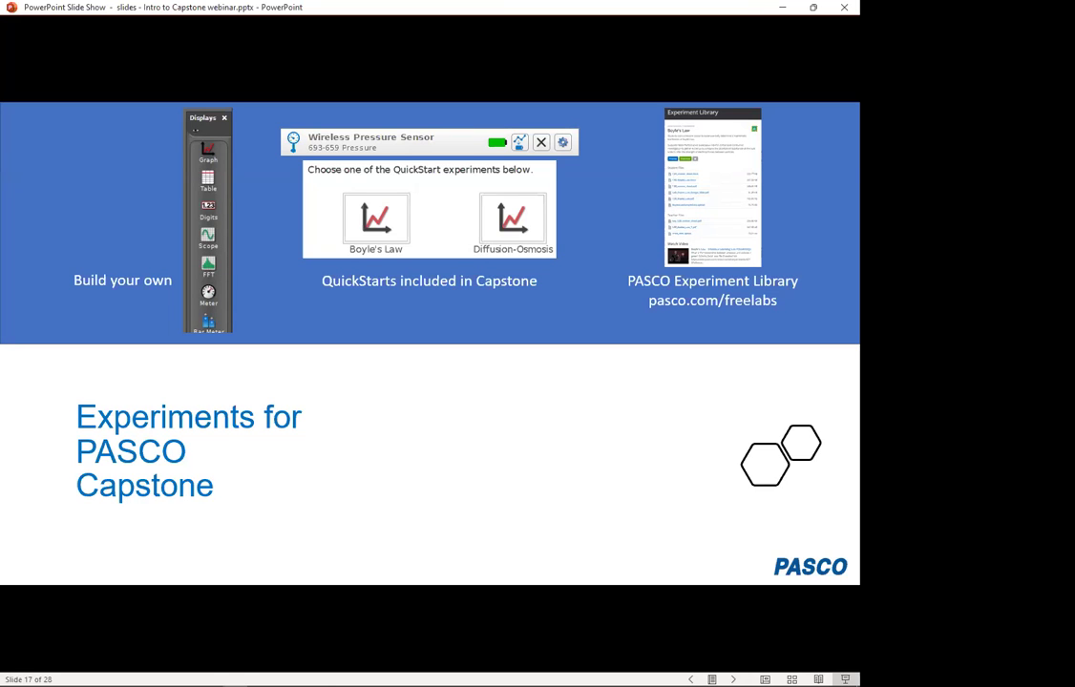
{"action": "key", "text": "alt+Tab"}
{"action": "key", "text": "alt+Tab"}
{"action": "key", "text": "alt+Tab"}
{"action": "key", "text": "alt+Tab"}
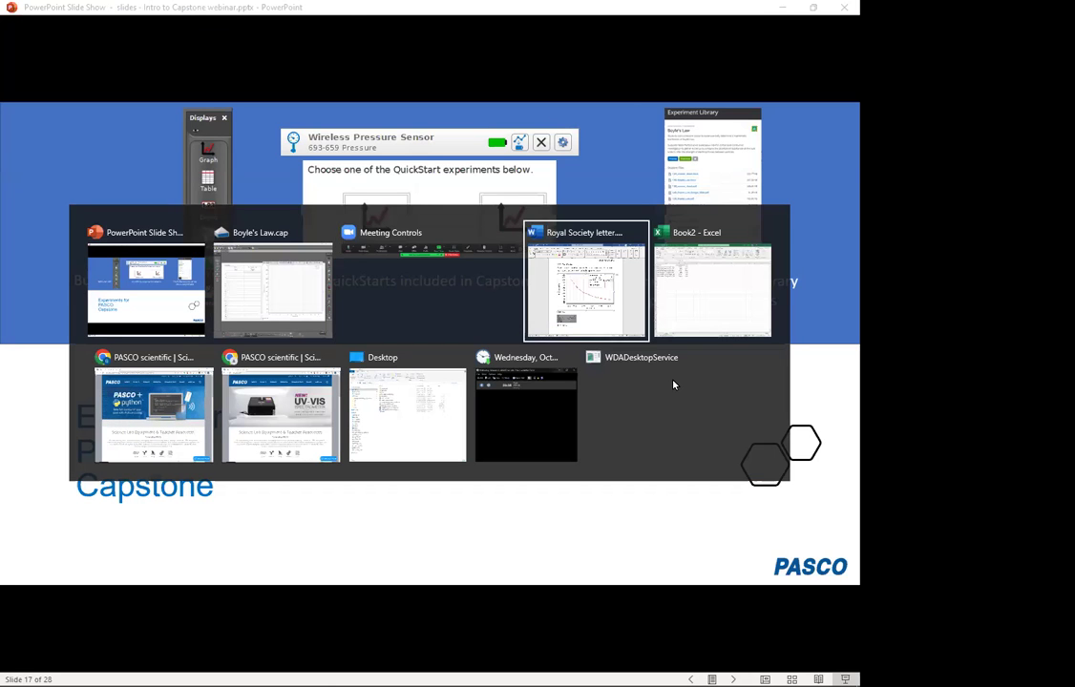
{"action": "key", "text": "Escape"}
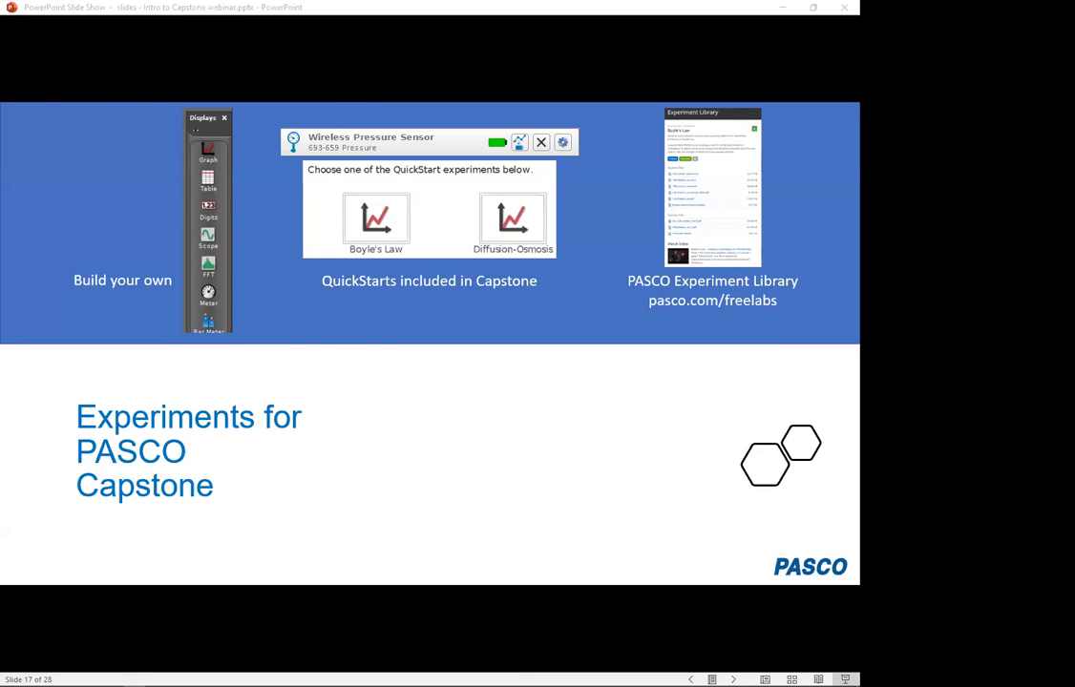
Switch to the PASCO website in Chrome, open the Experiment Library from its resources and browse the listed experiments
{"action": "key", "text": "alt+Tab"}
{"action": "left_click", "coordinate": [377, 103]}
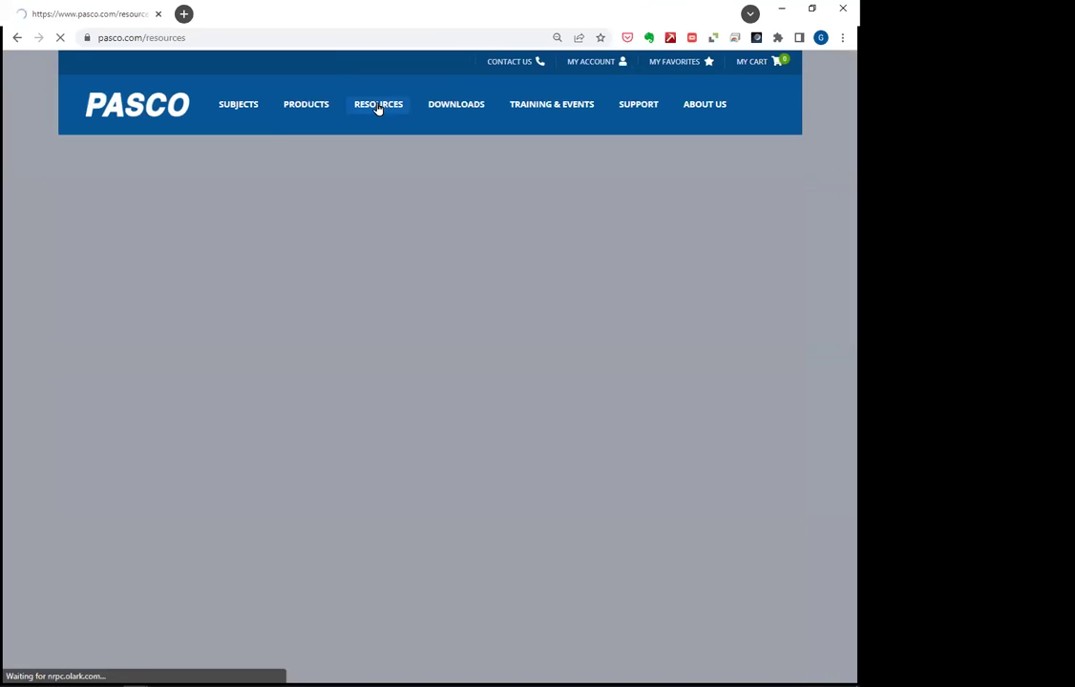
{"action": "left_click", "coordinate": [121, 264]}
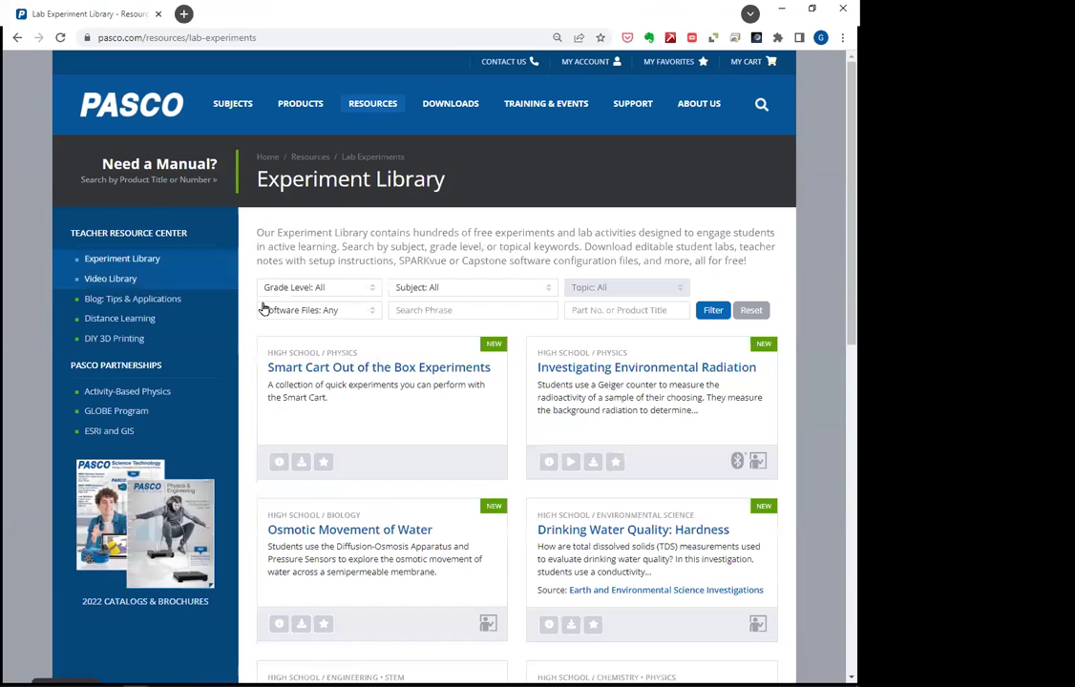
{"action": "scroll", "coordinate": [382, 382], "scroll_direction": "down", "scroll_amount": 7}
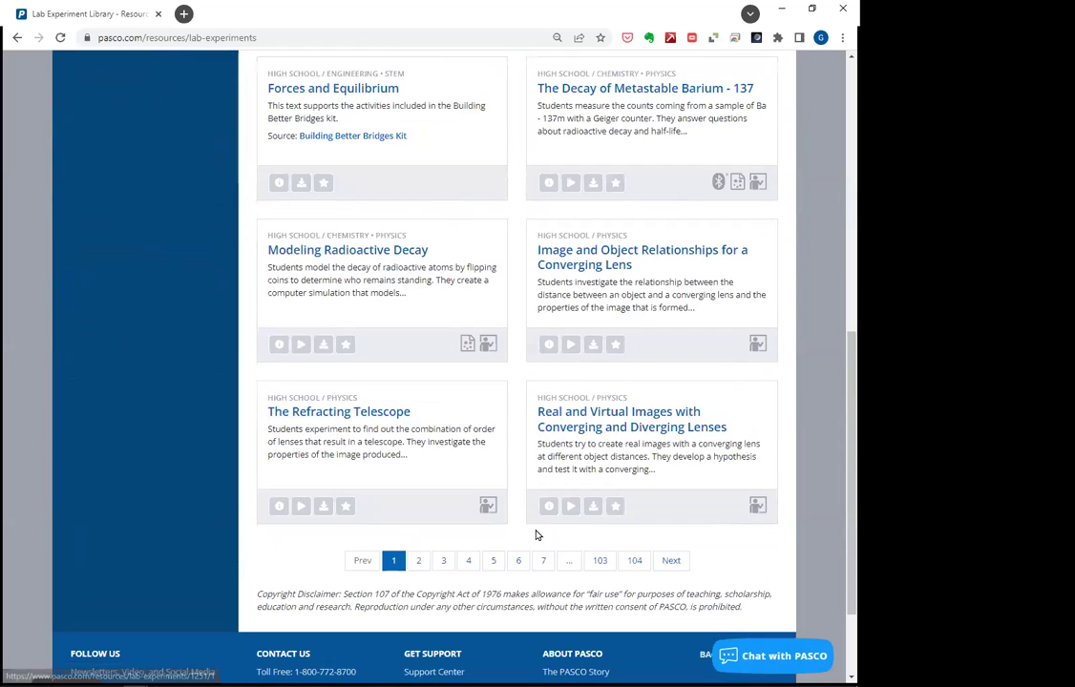
{"action": "scroll", "coordinate": [477, 439], "scroll_direction": "up", "scroll_amount": 6}
{"action": "scroll", "coordinate": [462, 430], "scroll_direction": "up", "scroll_amount": 1}
Filter the experiments by College grade level, Physics subject and Capstone Config Files, with the search phrase "boyles"
{"action": "left_click", "coordinate": [371, 289]}
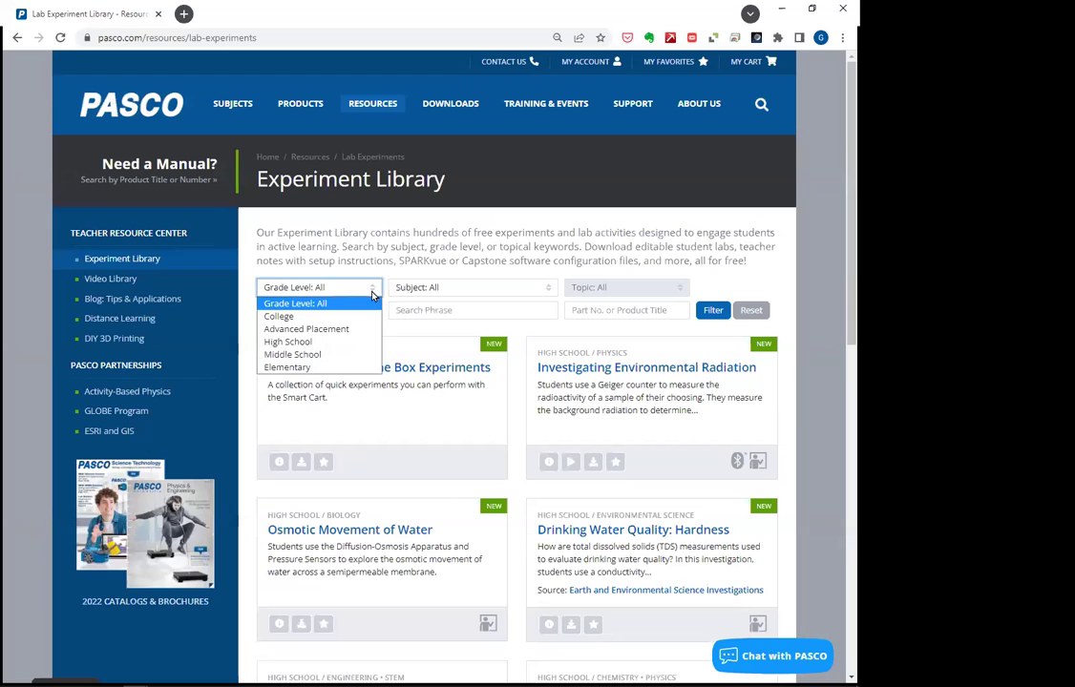
{"action": "left_click", "coordinate": [358, 315]}
{"action": "left_click", "coordinate": [468, 291]}
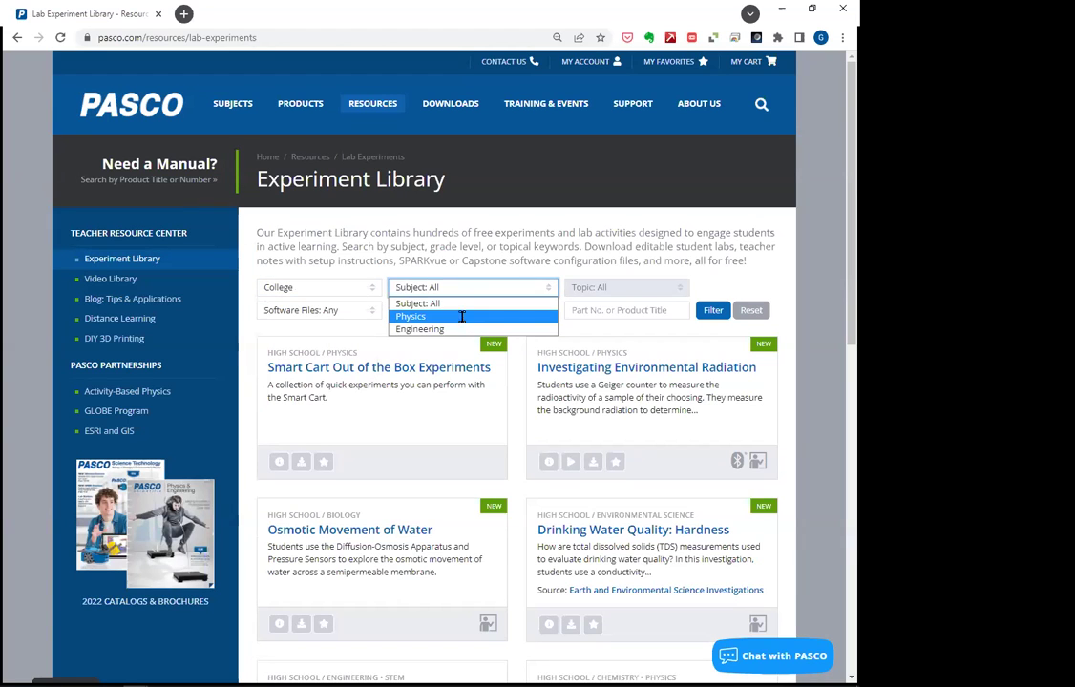
{"action": "left_click", "coordinate": [463, 314]}
{"action": "left_click", "coordinate": [341, 311]}
{"action": "left_click", "coordinate": [333, 351]}
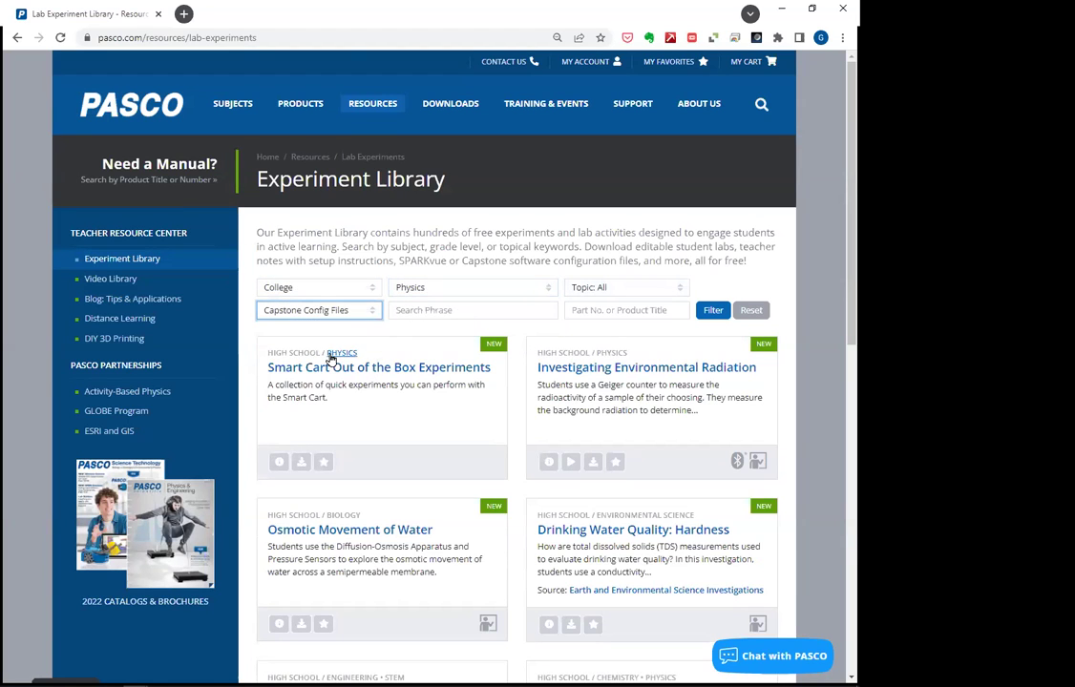
{"action": "left_click", "coordinate": [436, 310]}
{"action": "type", "text": "boy"}
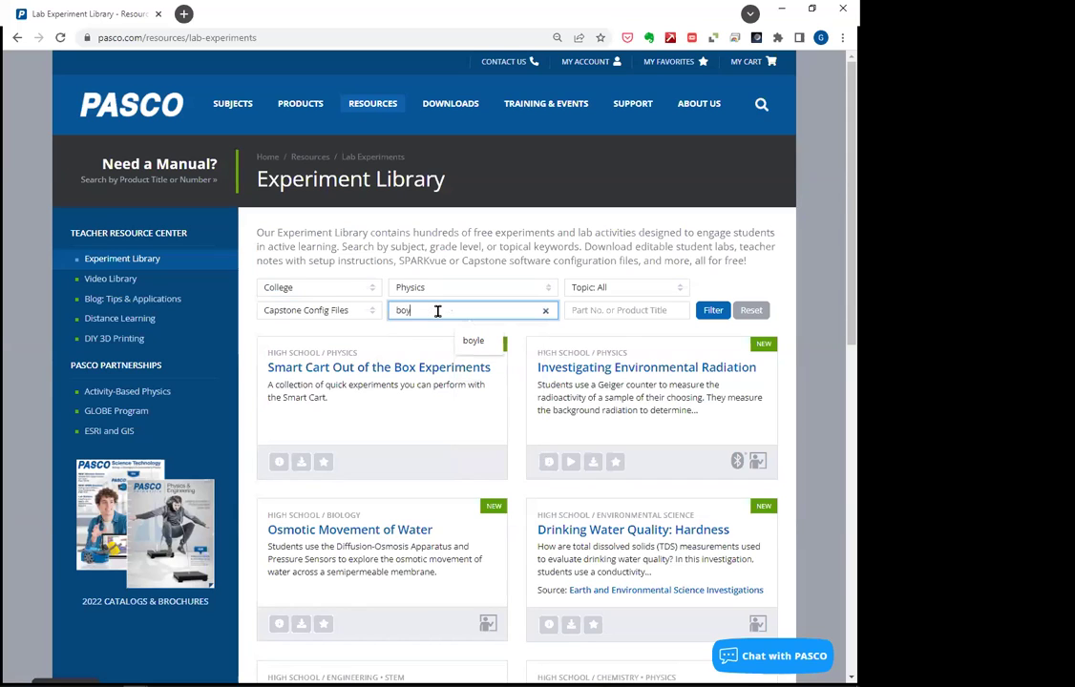
{"action": "type", "text": "les"}
{"action": "left_click", "coordinate": [713, 310]}
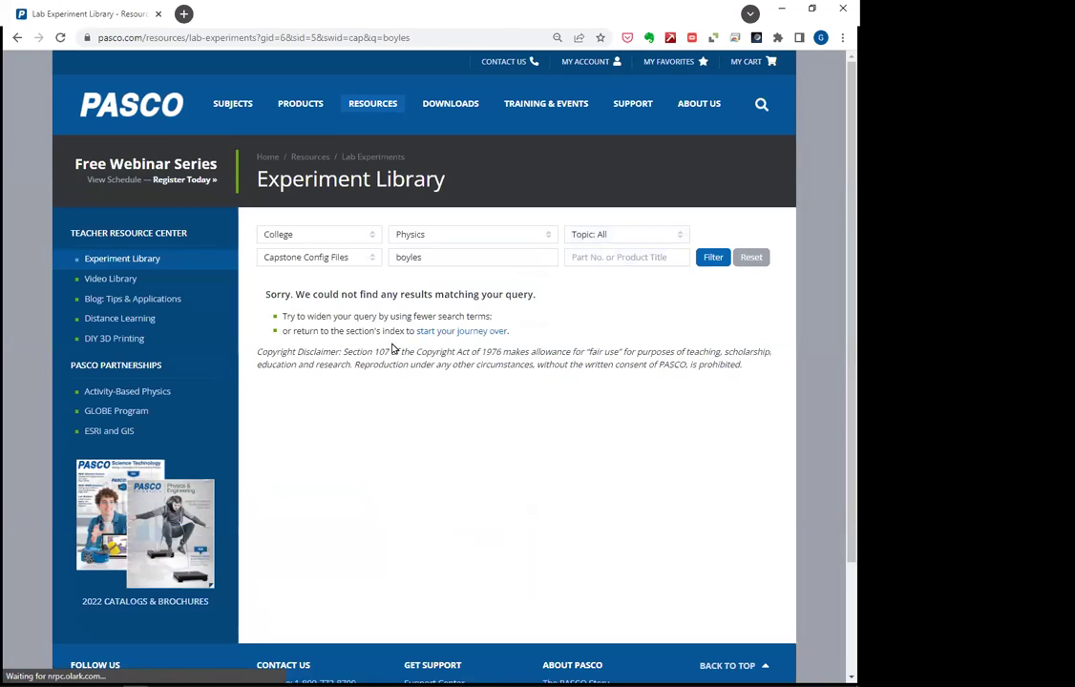
Change the search phrase to "boyle" and filter the Experiment Library again
{"action": "left_click", "coordinate": [473, 258]}
{"action": "type", "text": "boyle"}
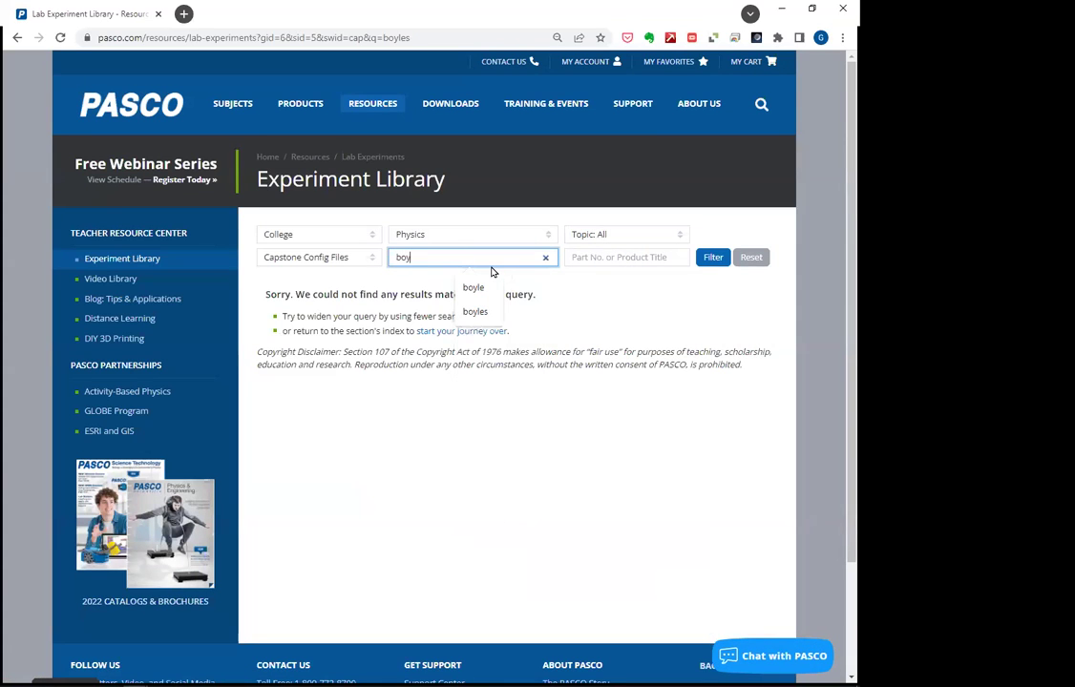
{"action": "left_click", "coordinate": [714, 259]}
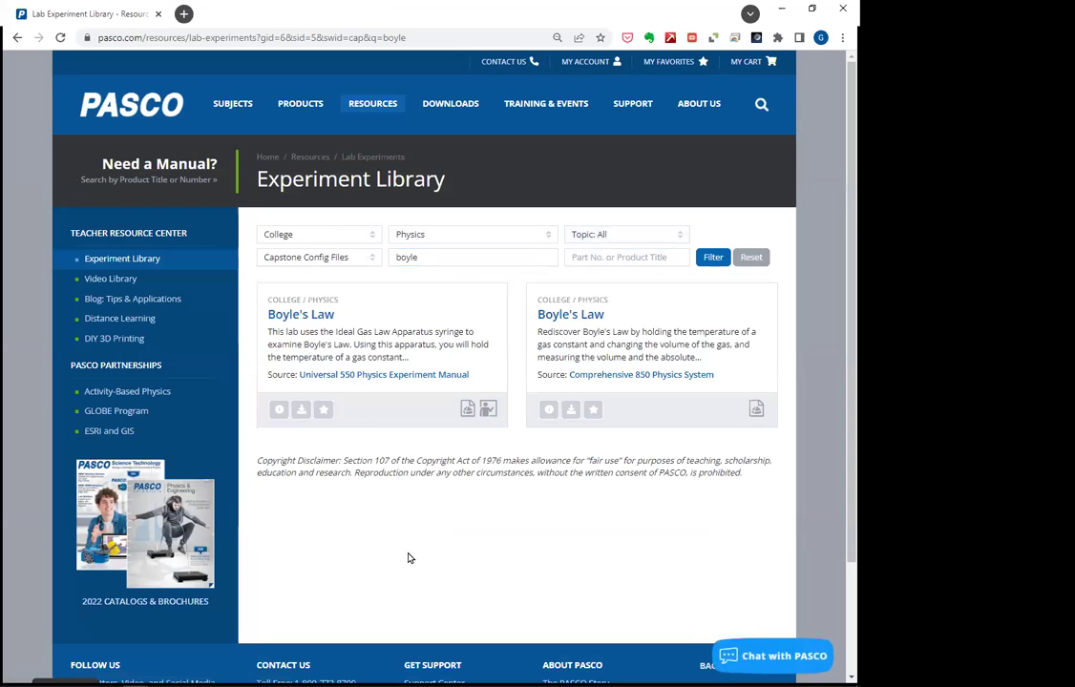
Open the Universal 550 manual's Boyle's Law experiment, look through its student PDF 37_Boyle_s_Law.pdf, and return to the PowerPoint slide show
{"action": "left_click", "coordinate": [301, 314]}
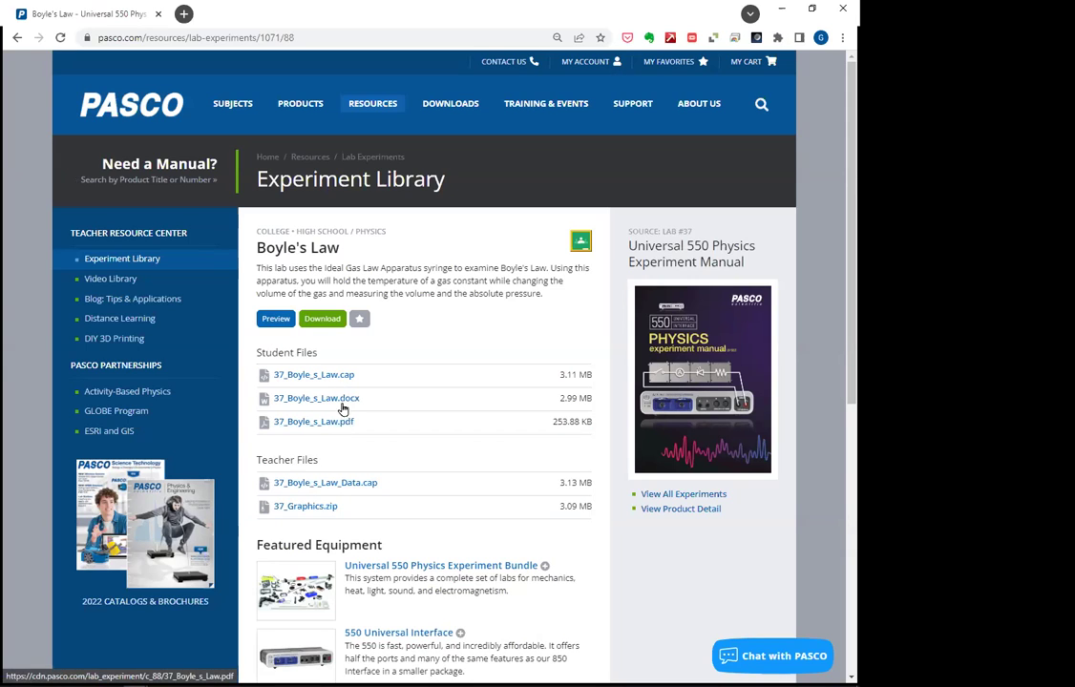
{"action": "left_click", "coordinate": [350, 421]}
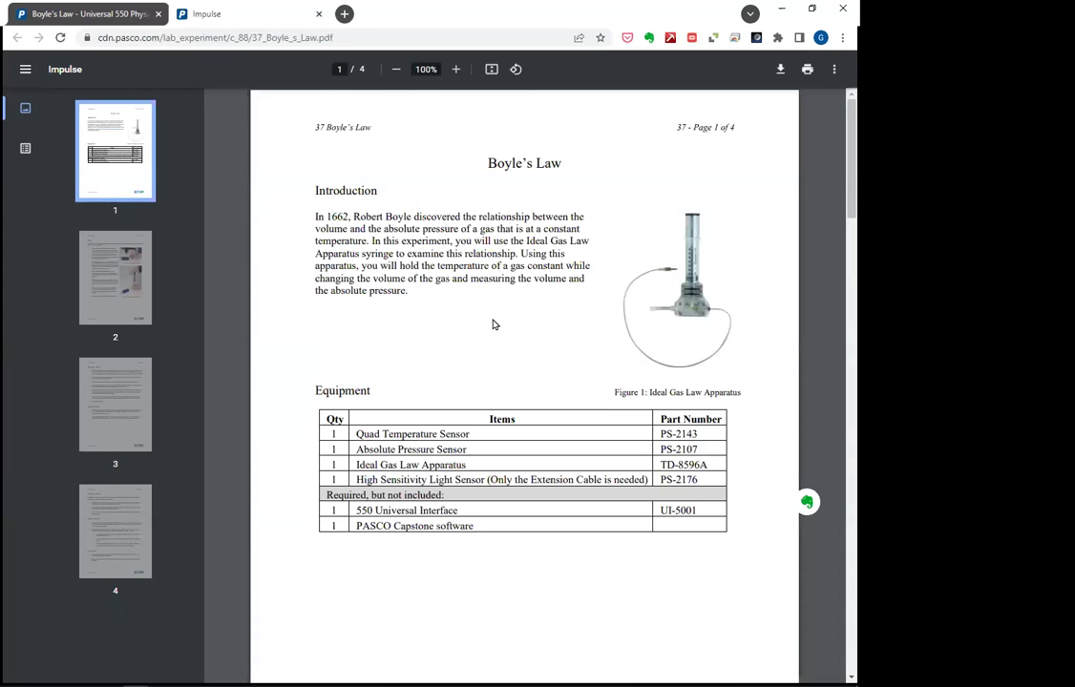
{"action": "scroll", "coordinate": [492, 320], "scroll_direction": "down", "scroll_amount": 15}
{"action": "scroll", "coordinate": [490, 334], "scroll_direction": "up", "scroll_amount": 13}
{"action": "key", "text": "alt+Tab"}
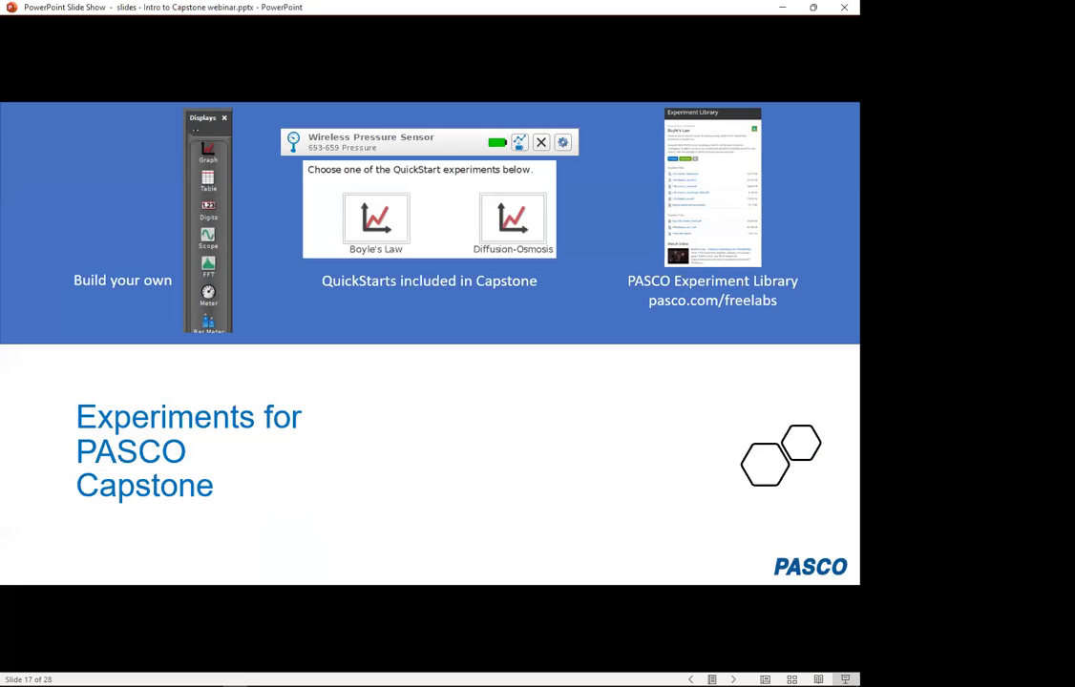
From the Boyle's Law experiment page in Chrome, download the student file 37_Boyle_s_Law.cap and open it in Capstone
{"action": "key", "text": "alt+Tab"}
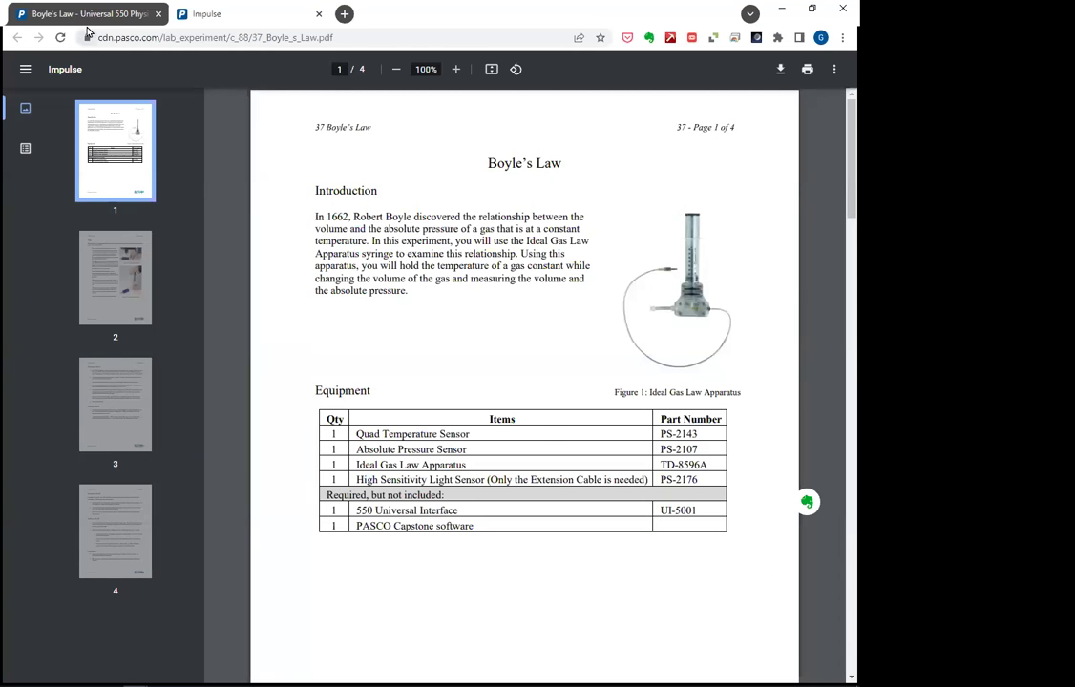
{"action": "left_click", "coordinate": [84, 15]}
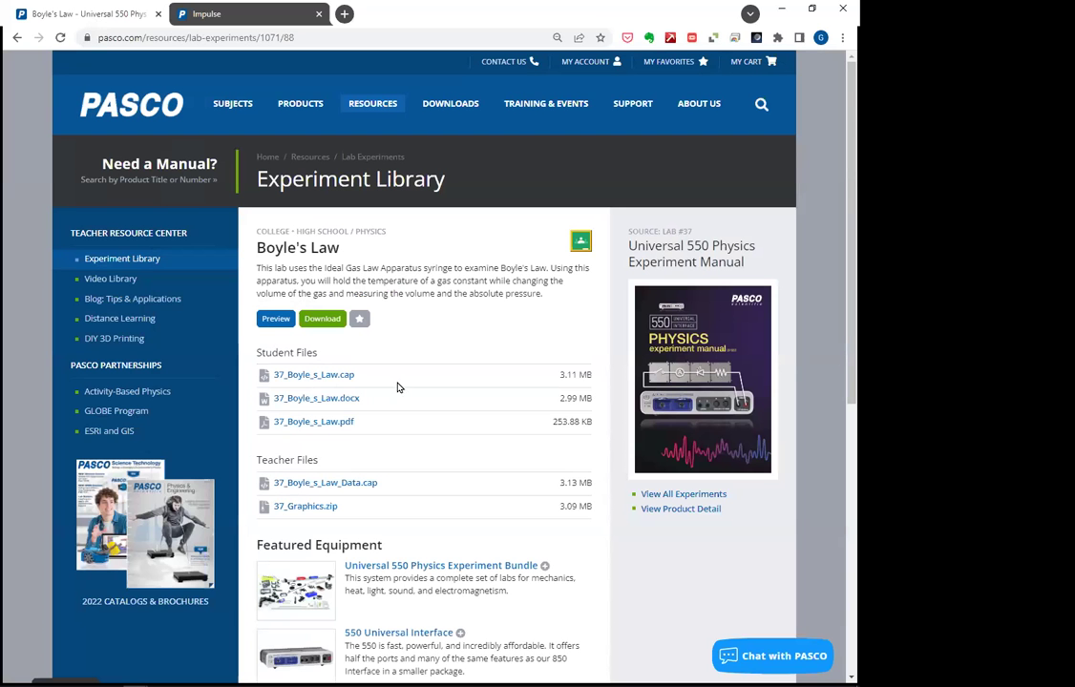
{"action": "left_click", "coordinate": [319, 382]}
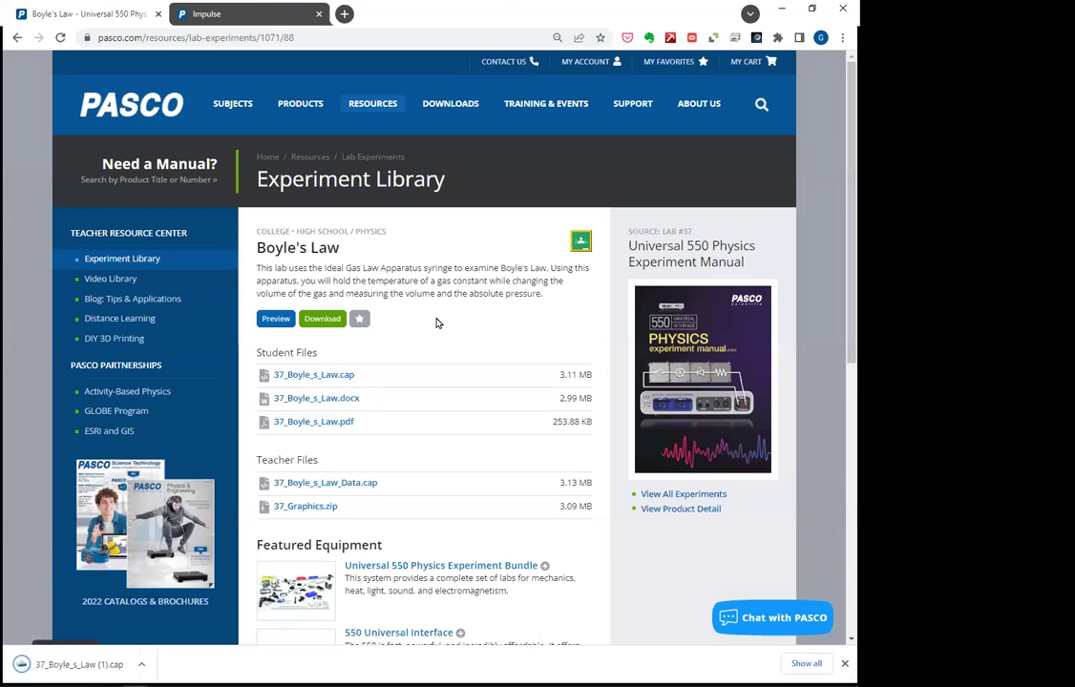
{"action": "key", "text": "alt+Tab"}
{"action": "left_click", "coordinate": [436, 323]}
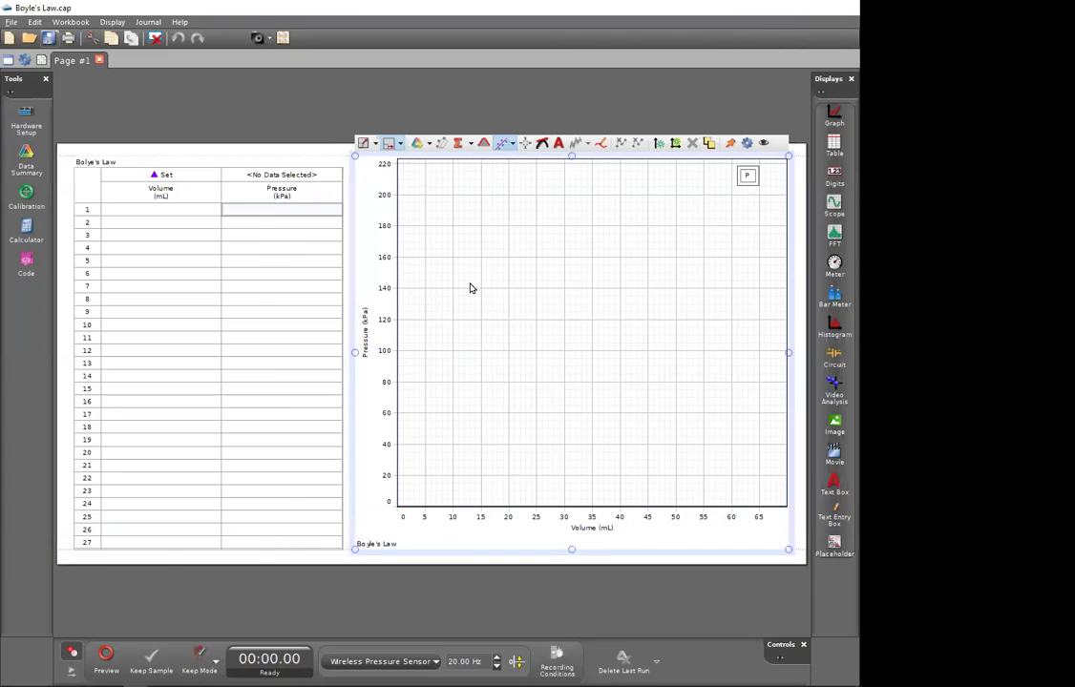
{"action": "key", "text": "alt+Tab"}
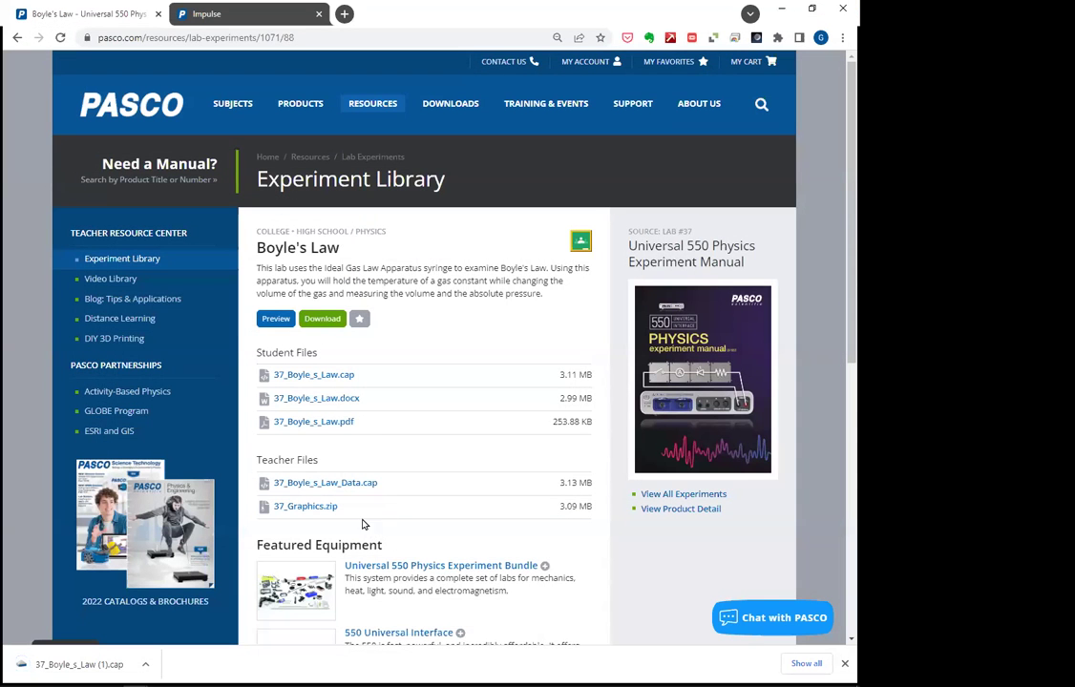
{"action": "left_click", "coordinate": [76, 665]}
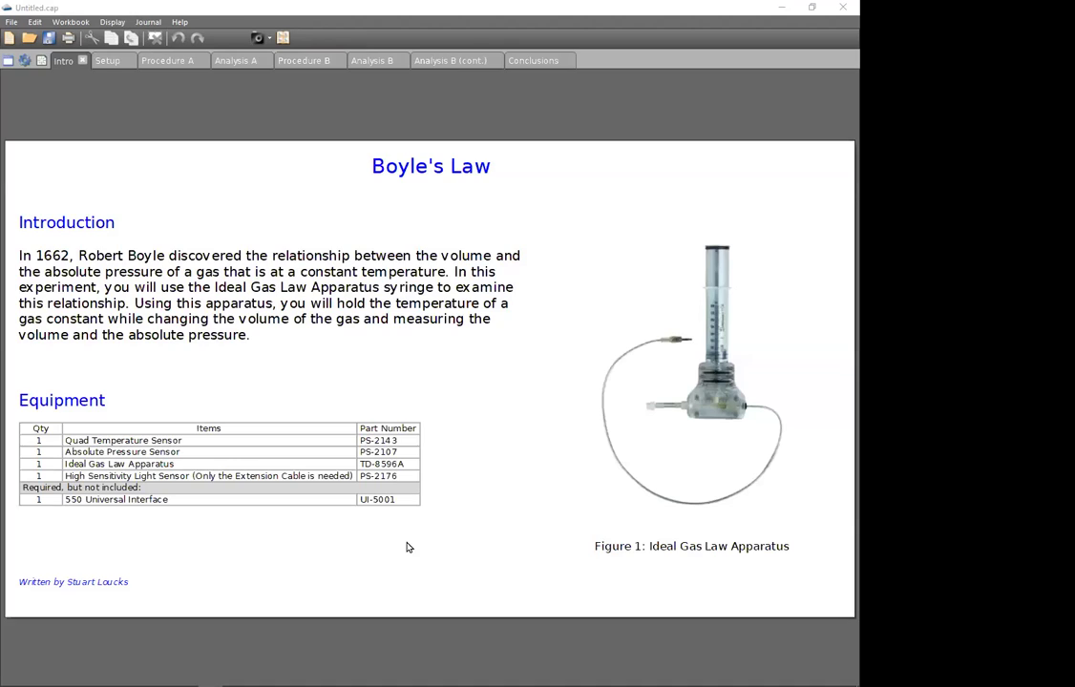
Look through the workbook's Setup and Procedure A pages, including the graph of Absolute Pressure against Syringe Volume
{"action": "left_click", "coordinate": [103, 62]}
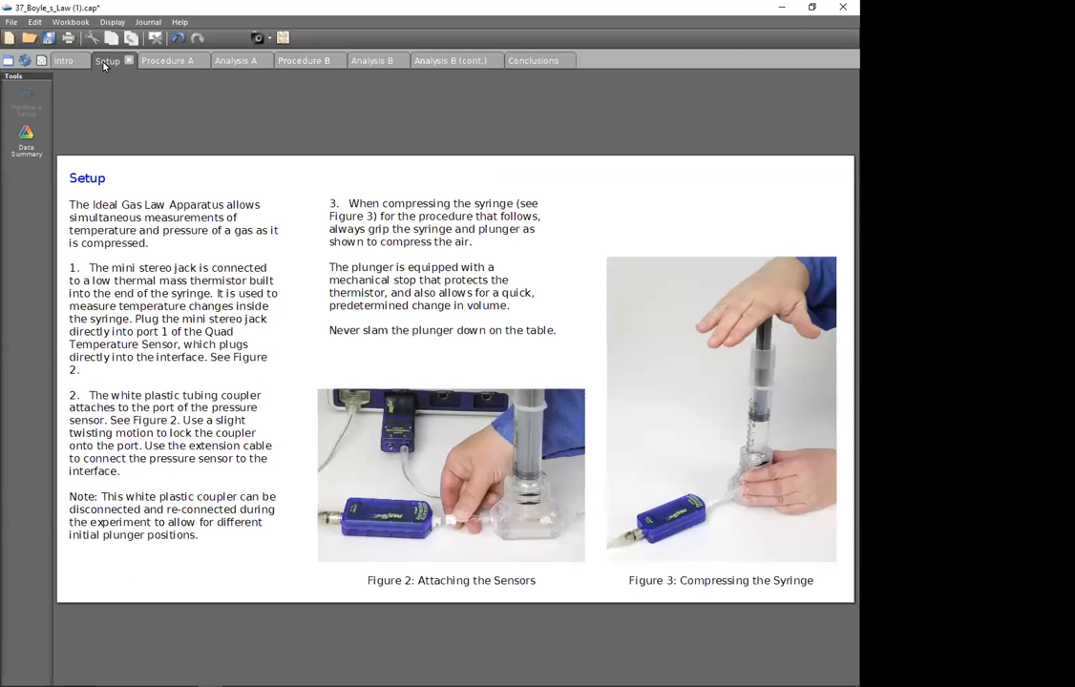
{"action": "left_click", "coordinate": [160, 63]}
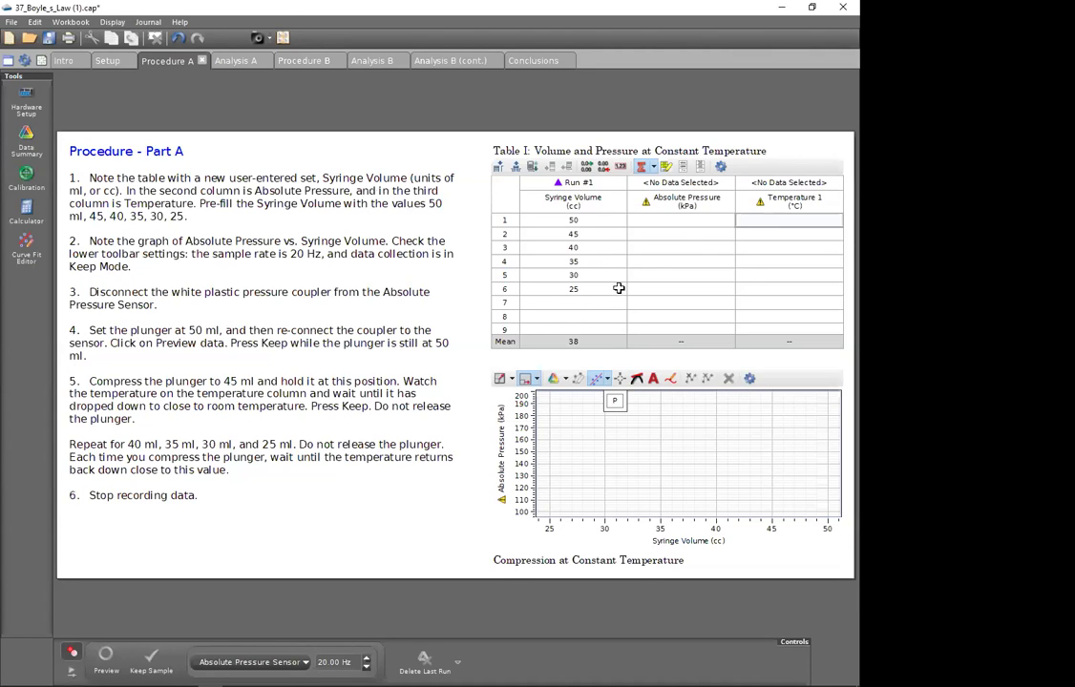
{"action": "left_click_drag", "start_coordinate": [679, 439], "coordinate": [653, 446]}
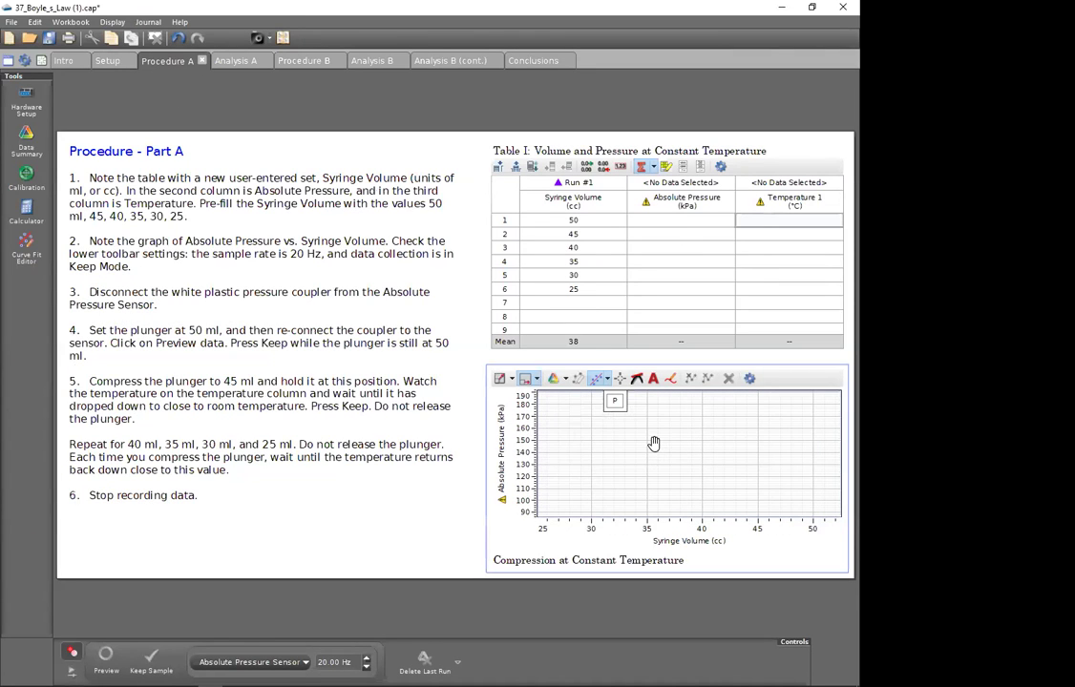
Return to the PowerPoint slide show and reveal the next two pictures on the "Experiments for PASCO Capstone" slide
{"action": "key", "text": "alt+Tab"}
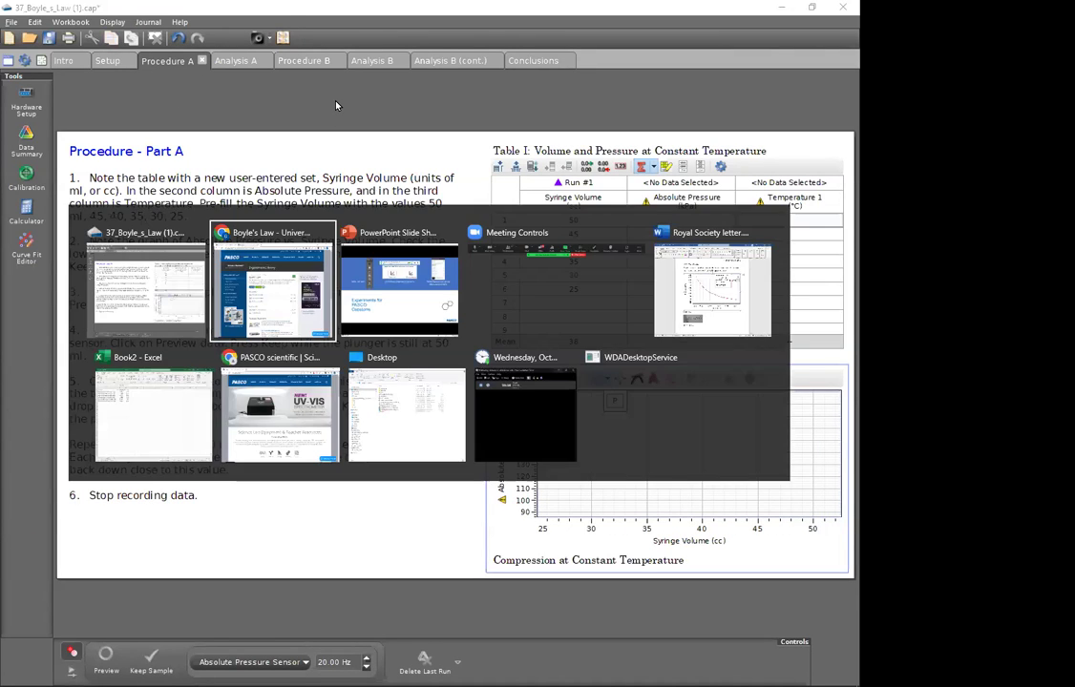
{"action": "key", "text": "alt+Tab"}
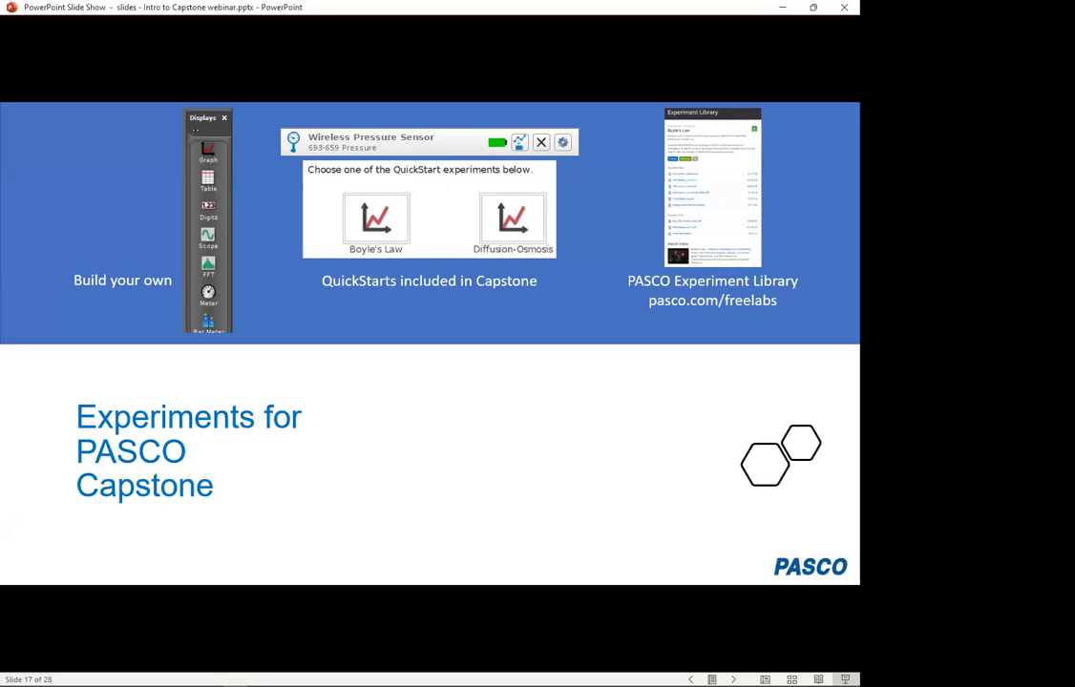
{"action": "key", "text": "Right"}
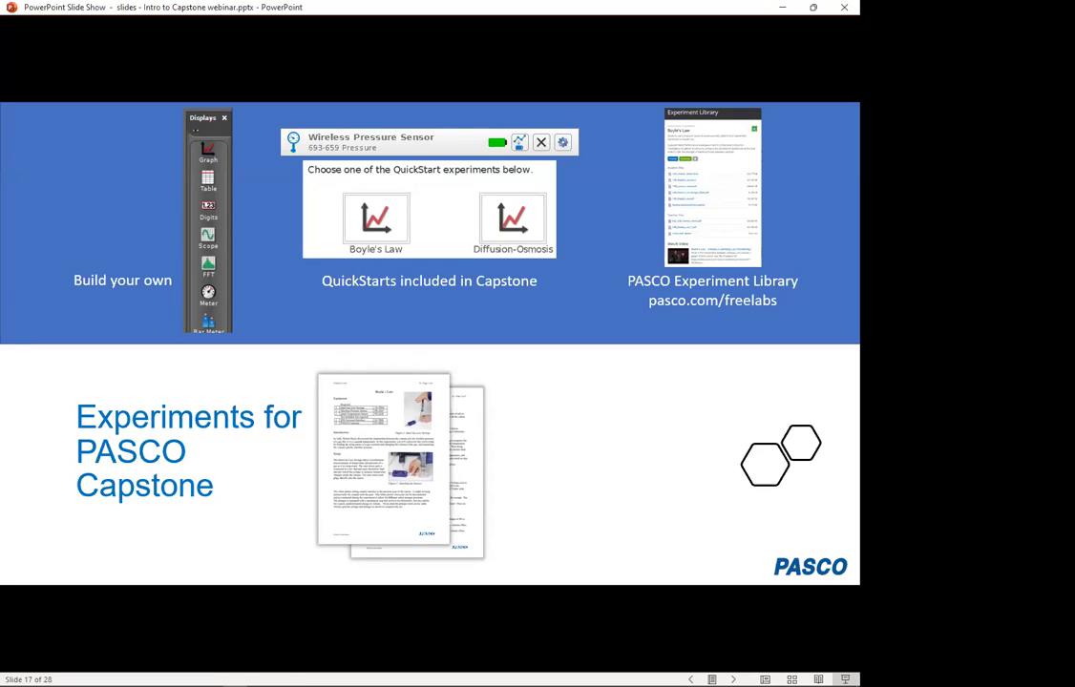
{"action": "key", "text": "Right"}
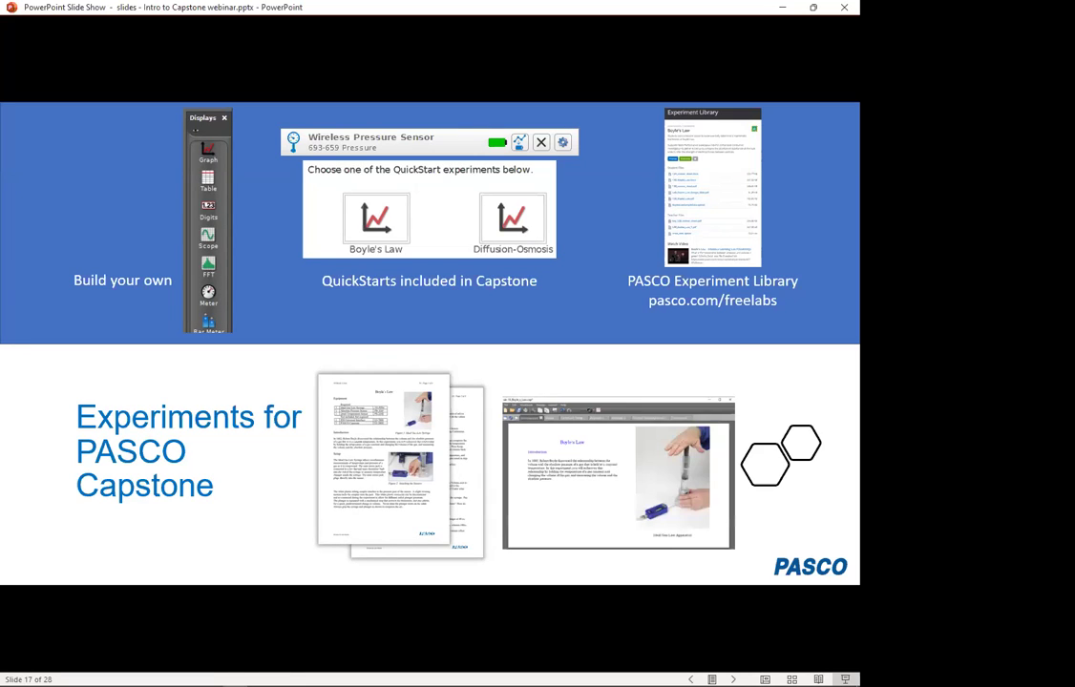